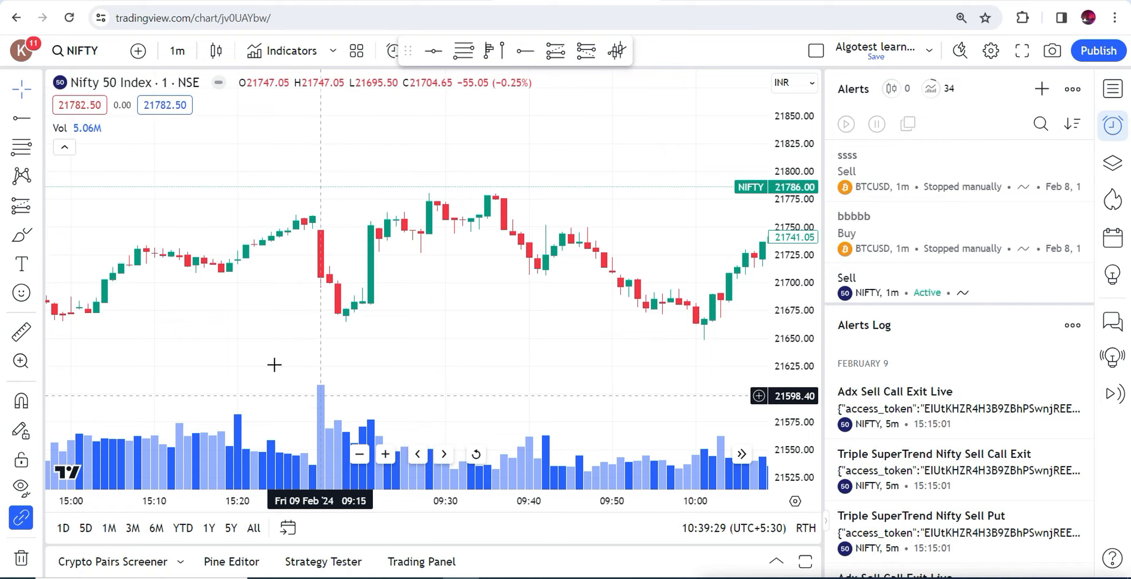
# Draw two vertical lines on the Nifty 1-minute chart at 09:15 and 09:29 on 9 February 2024
pyautogui.click(40, 128)
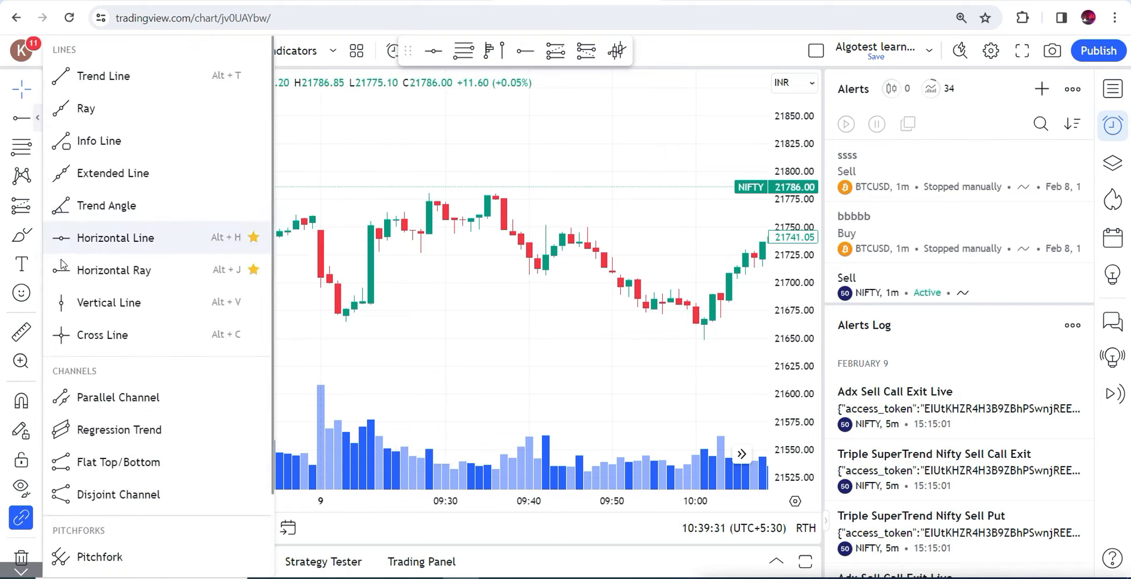
pyautogui.click(61, 301)
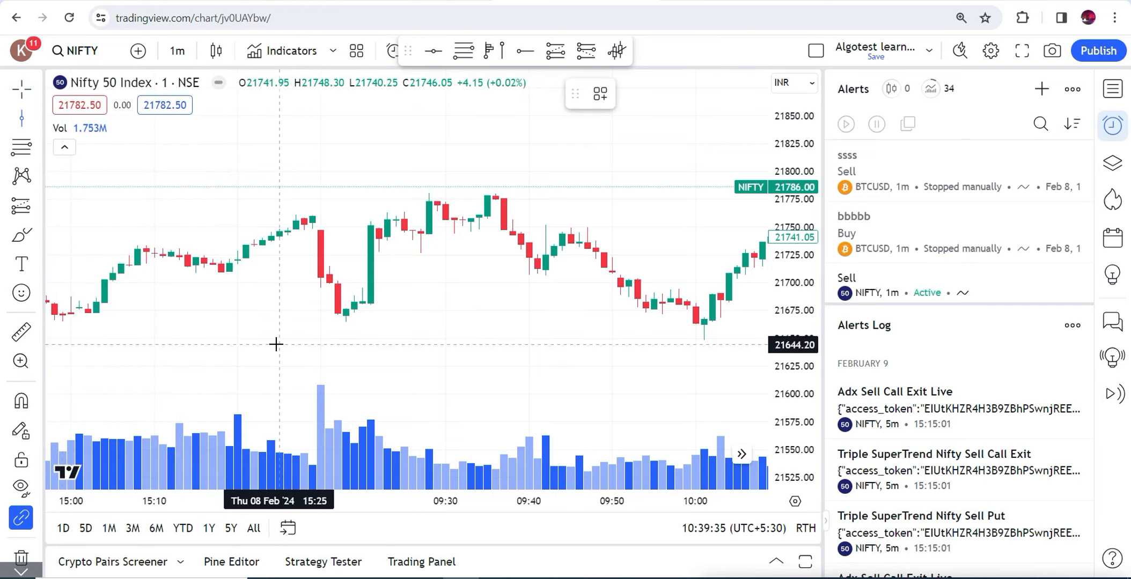
pyautogui.click(321, 338)
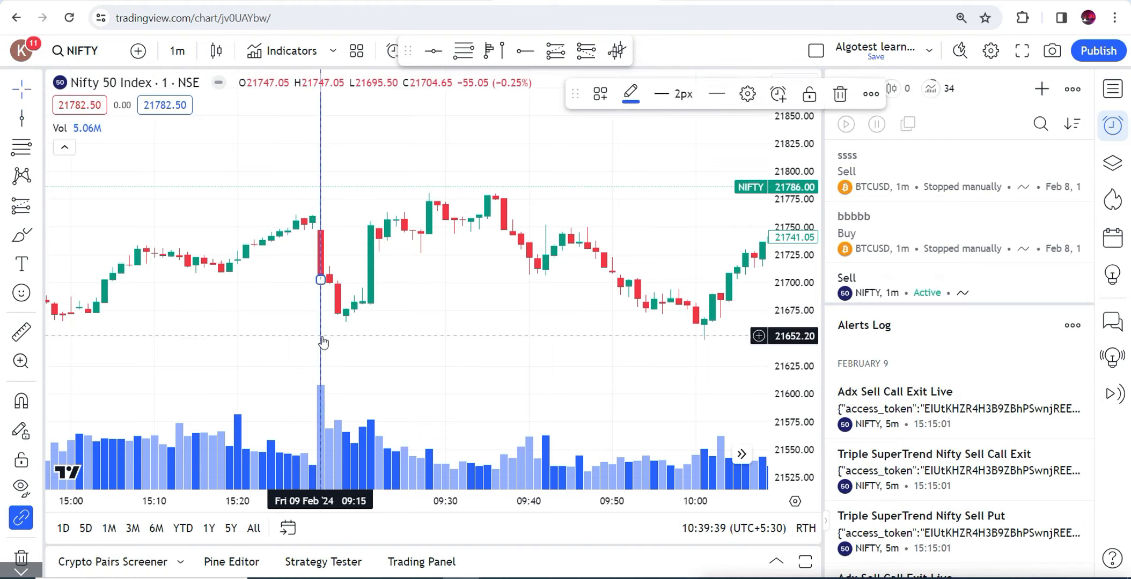
pyautogui.click(22, 119)
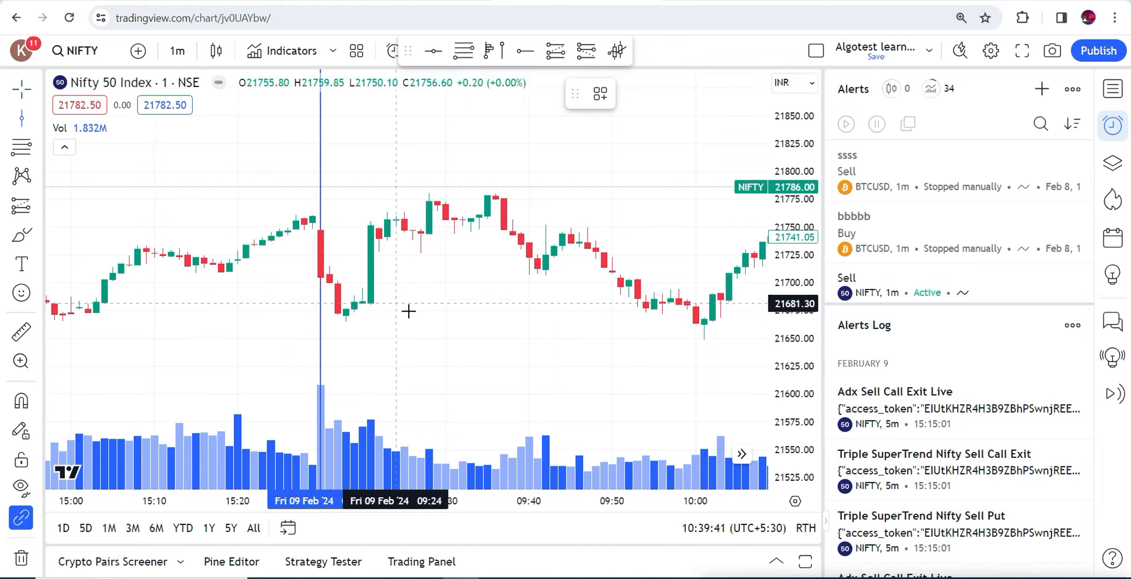
pyautogui.click(434, 342)
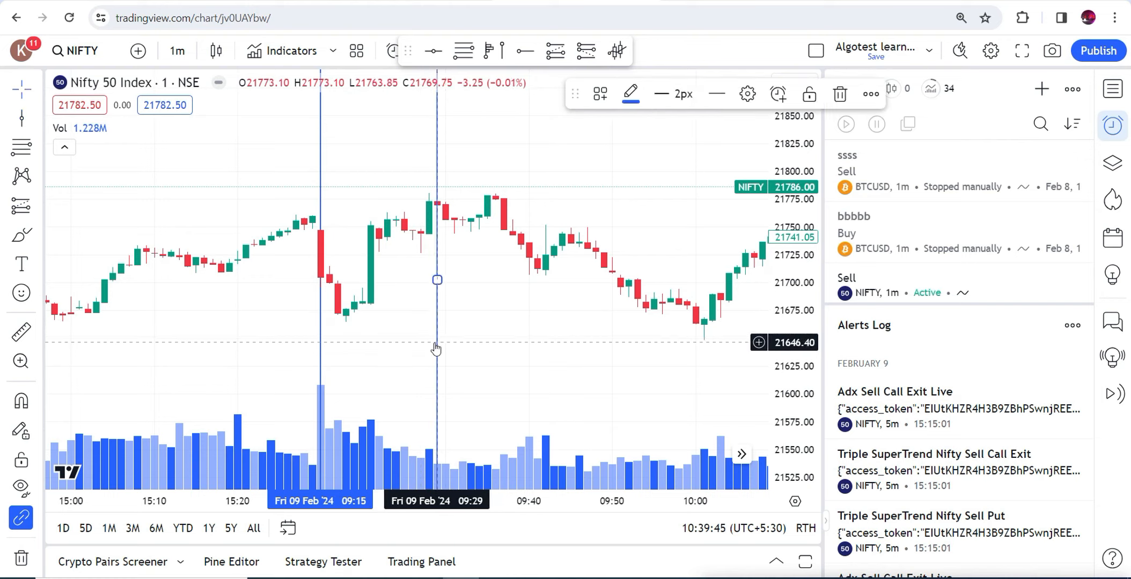
# Draw horizontal rays at about 21780.20 and 21664.55 to mark the high and low of the opening range
pyautogui.click(36, 118)
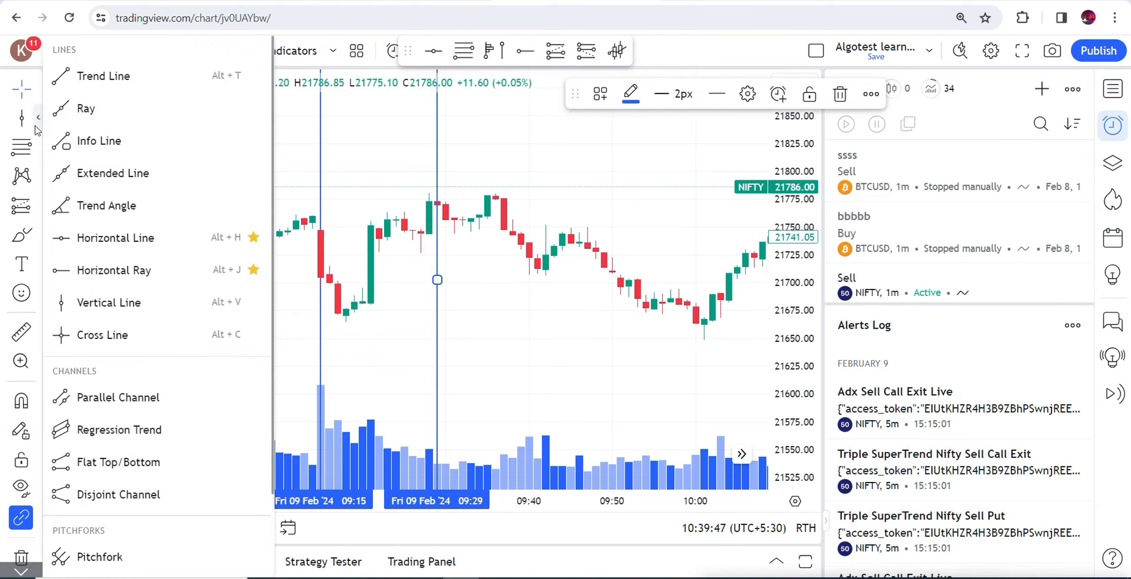
pyautogui.click(81, 271)
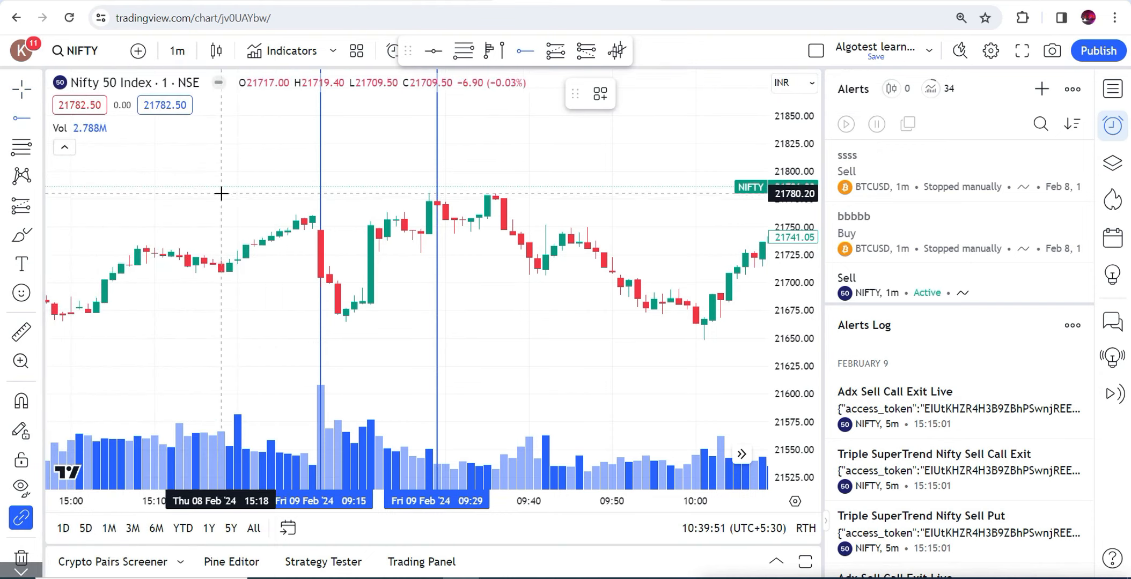
pyautogui.click(221, 193)
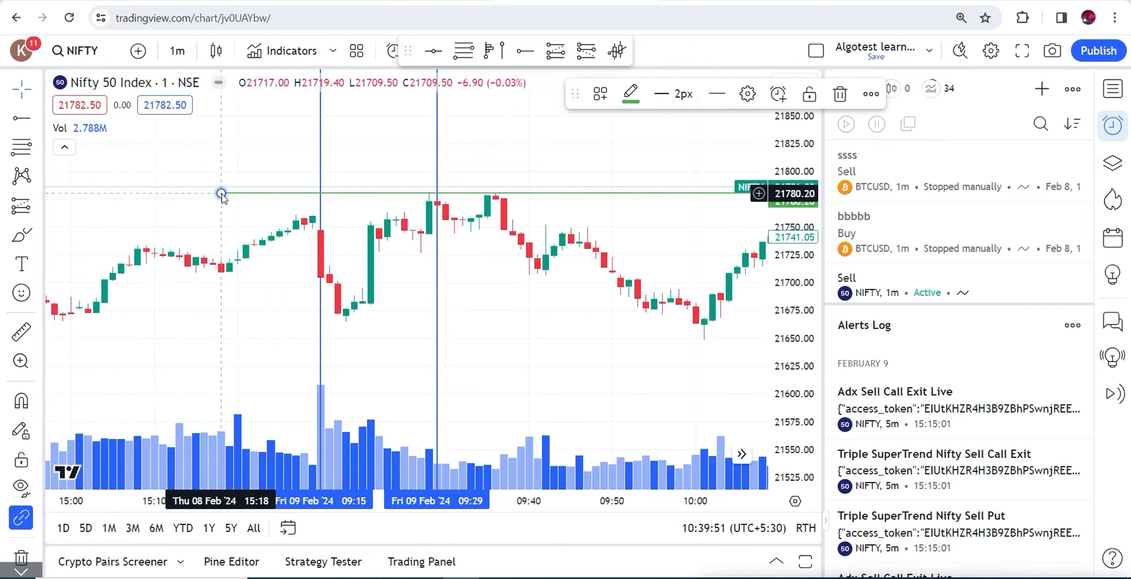
pyautogui.click(22, 119)
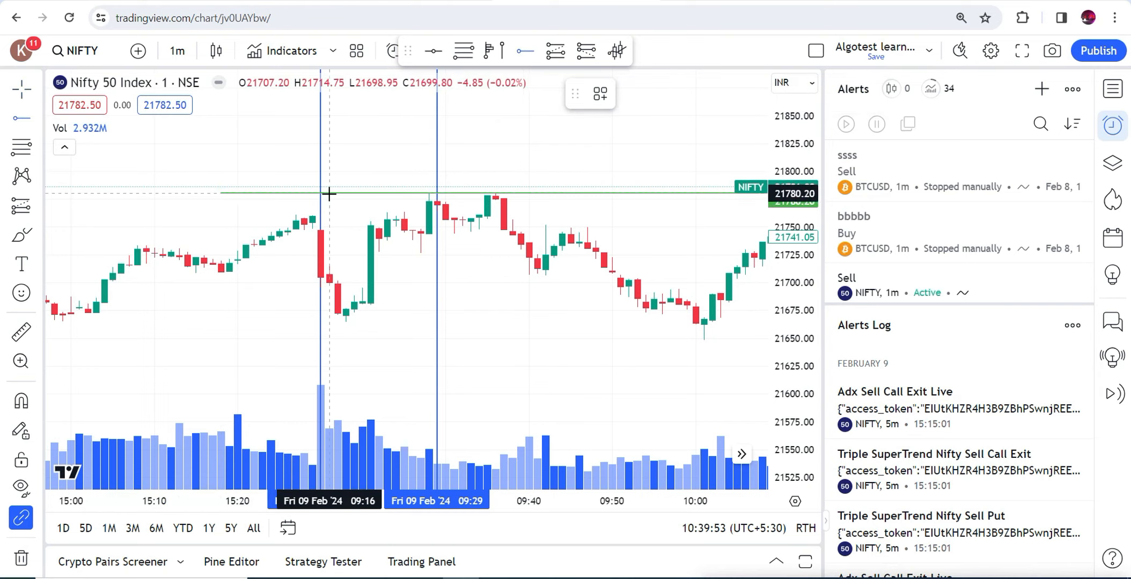
pyautogui.click(239, 322)
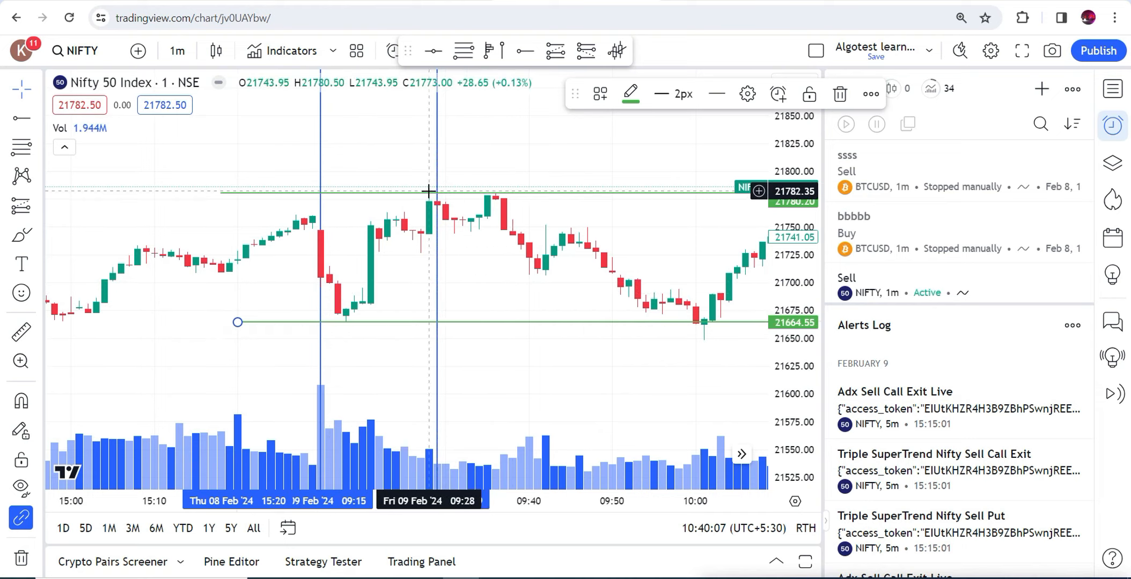
pyautogui.moveTo(512, 313); pyautogui.dragTo(395, 308)
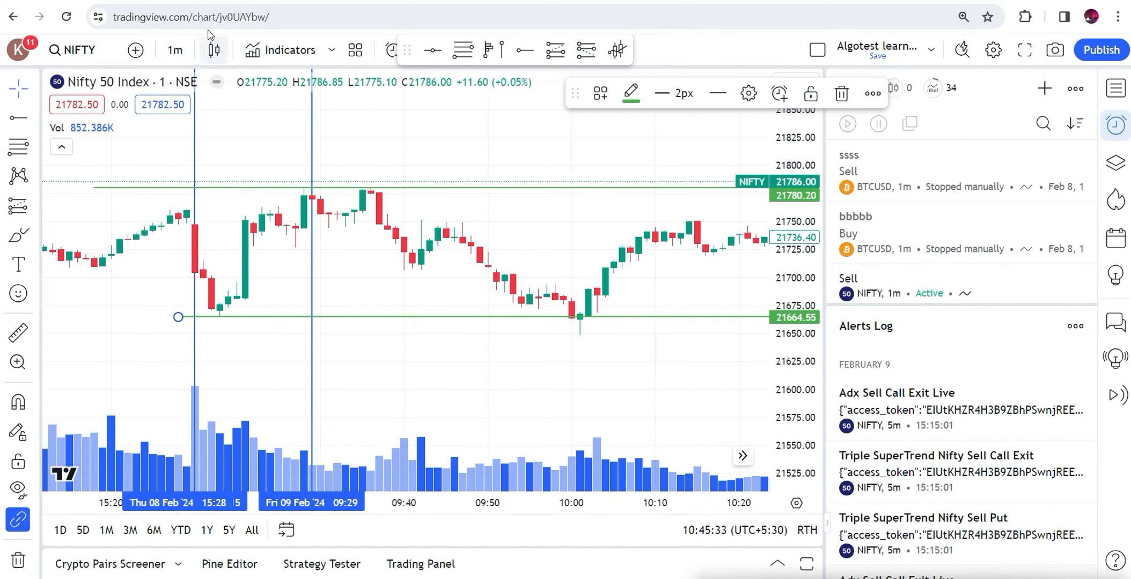
# Switch to AlgoTest, go to its dashboard and start creating a backtest strategy
pyautogui.hotkey('ctrl', 'Tab')
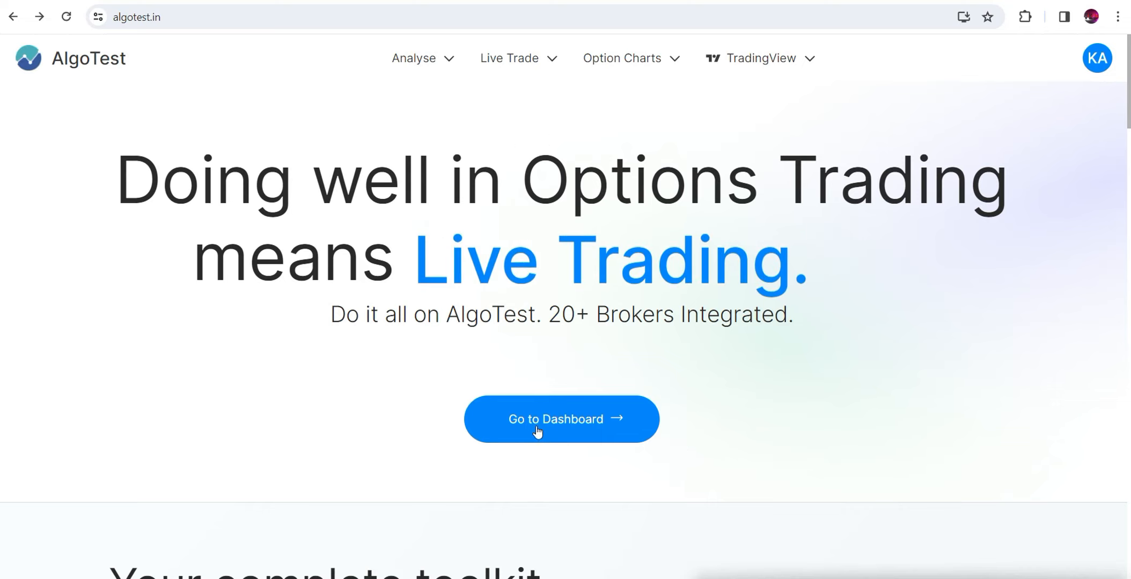
pyautogui.click(558, 430)
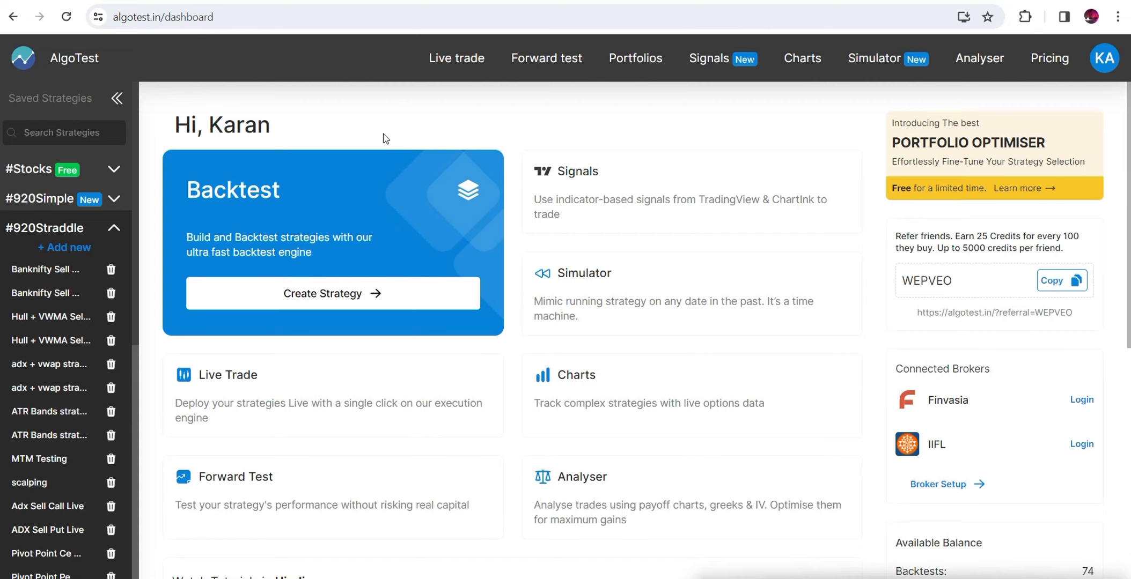
pyautogui.click(336, 295)
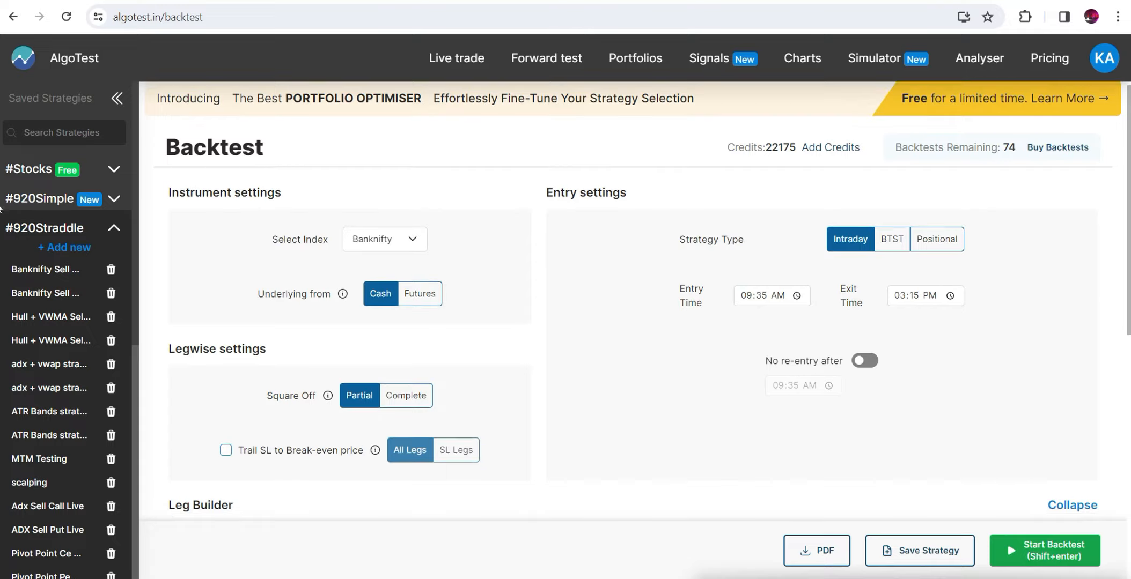
# Look through the backtest form, from the instrument and entry settings down to the overall strategy settings
pyautogui.scroll(-8, 2, 209)
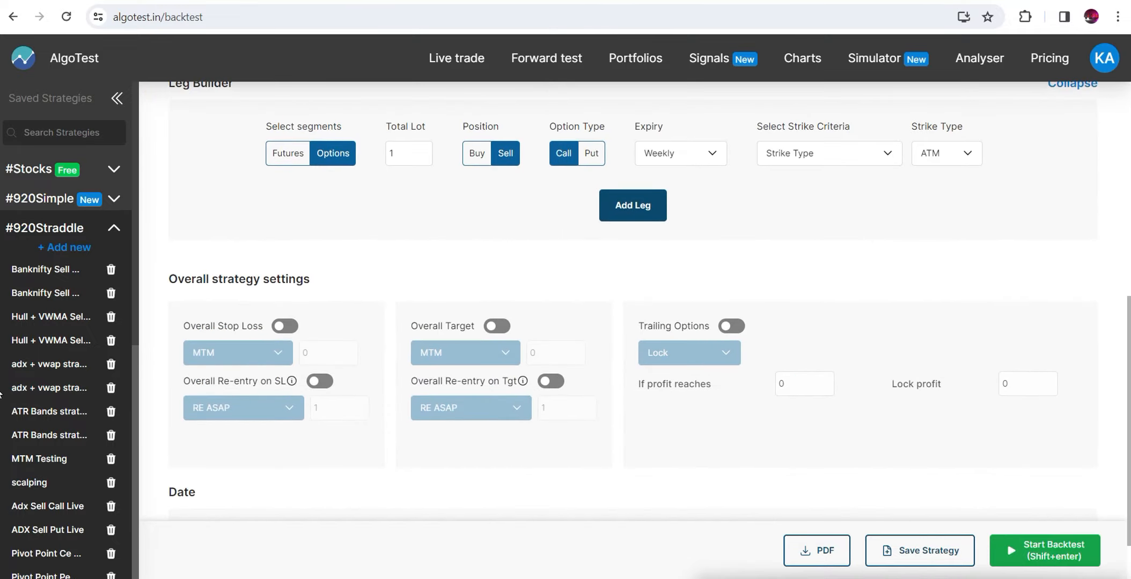
pyautogui.scroll(6, 1, 395)
pyautogui.scroll(-8, 1, 224)
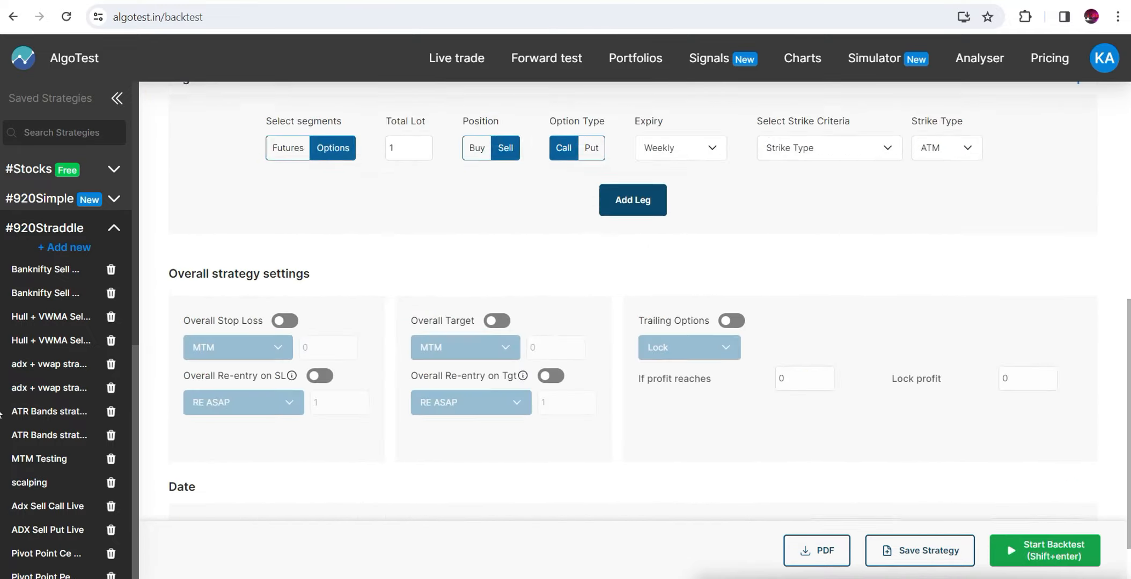
pyautogui.scroll(8, 1, 224)
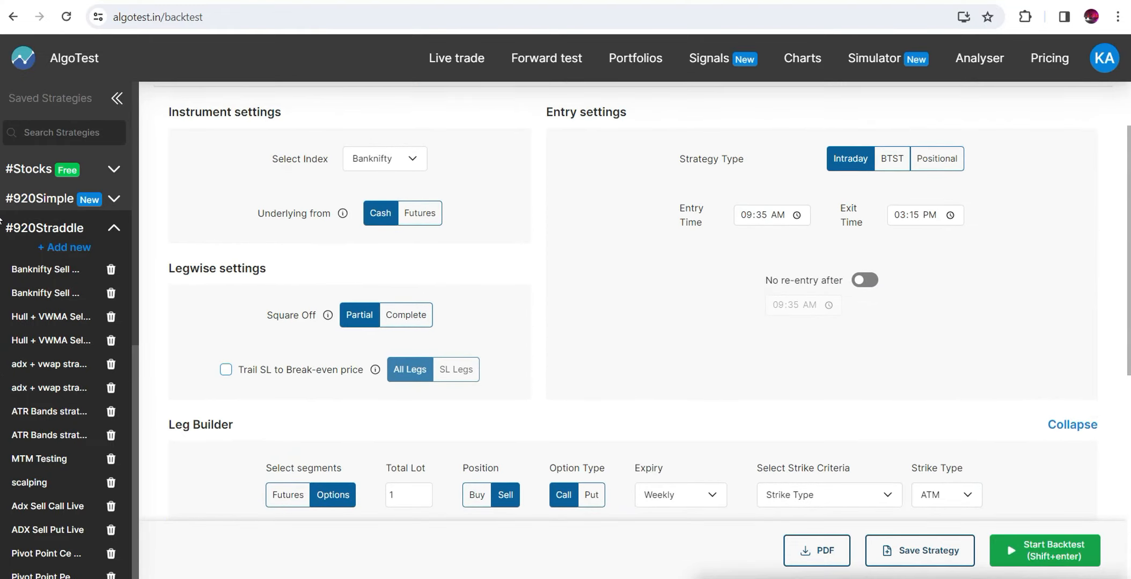
pyautogui.scroll(2, 1, 224)
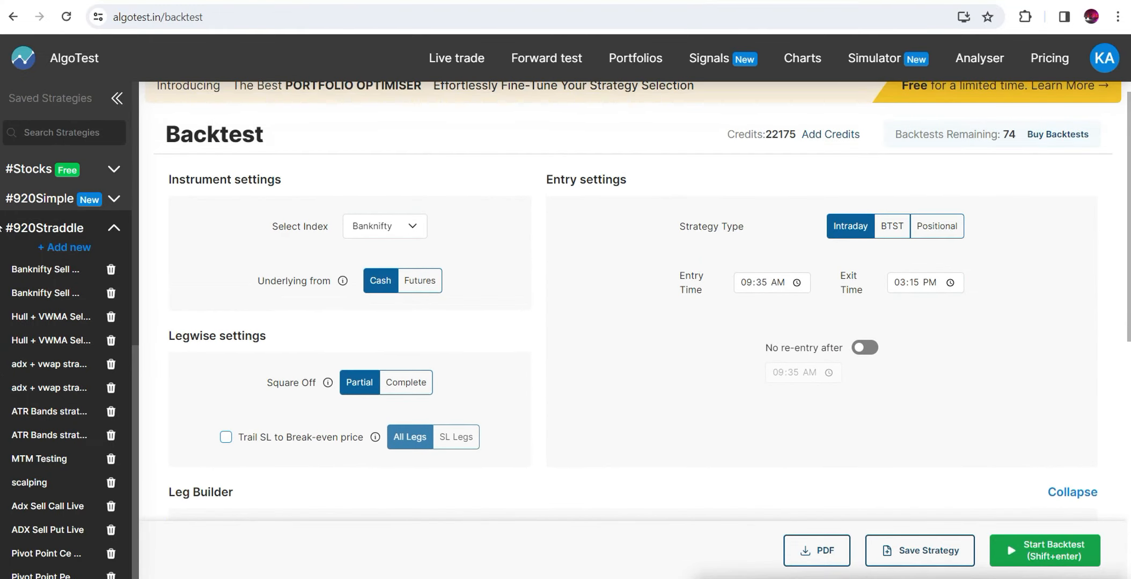
pyautogui.scroll(1, 2, 190)
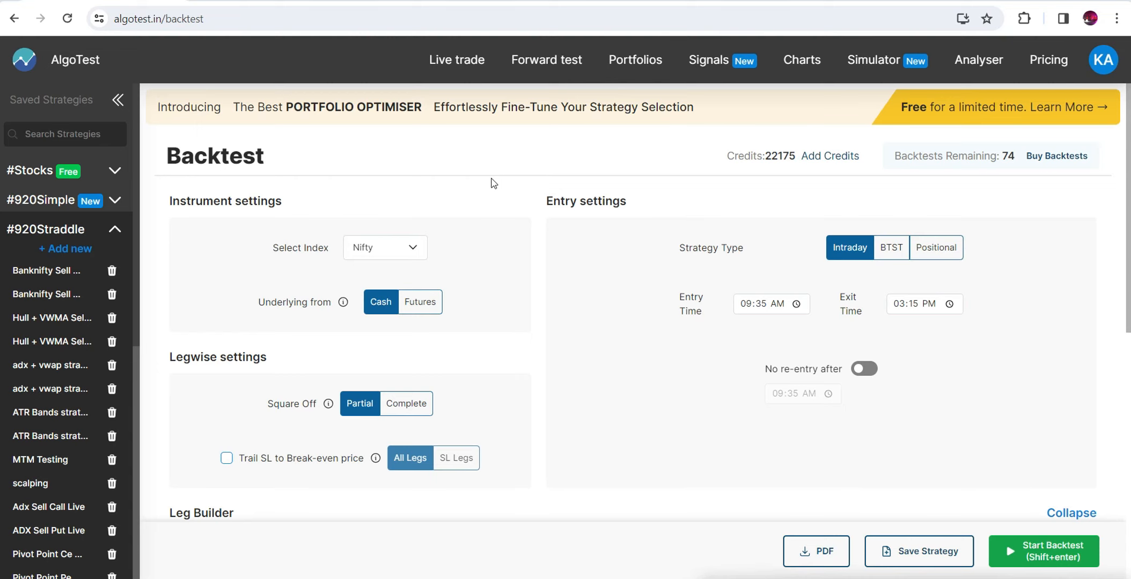
# Set the backtest's index to Nifty in the instrument settings
pyautogui.moveTo(1128, 220)
pyautogui.mouseDown()
pyautogui.moveTo(1129, 418)
pyautogui.moveTo(1130, 217)
pyautogui.mouseUp()
pyautogui.moveTo(168, 200); pyautogui.dragTo(300, 204)
pyautogui.click(309, 195)
pyautogui.moveTo(273, 248); pyautogui.dragTo(298, 252)
pyautogui.click(325, 252)
pyautogui.click(384, 250)
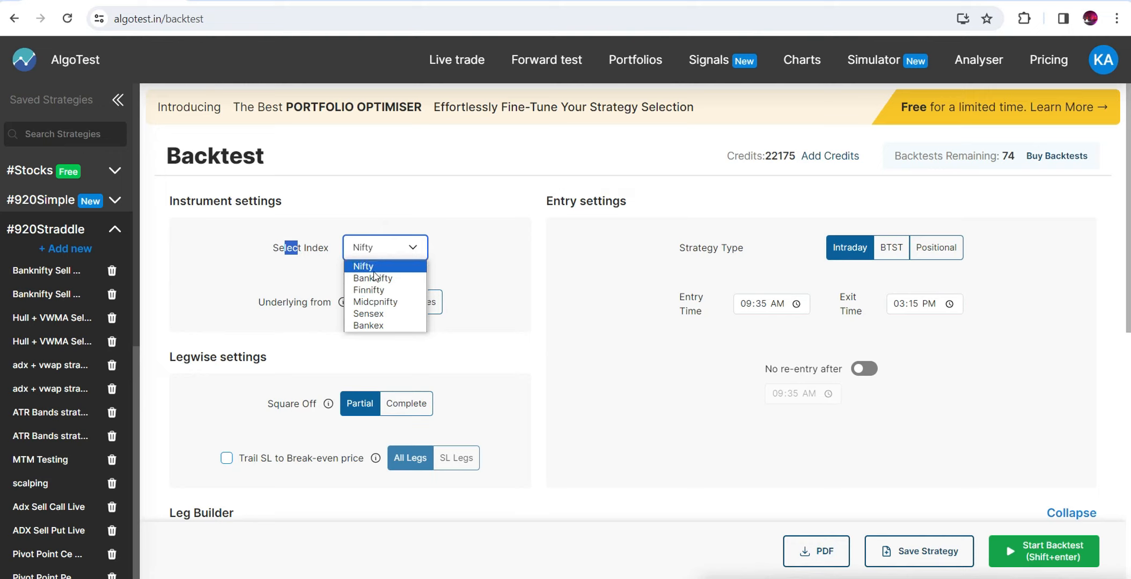
pyautogui.click(400, 267)
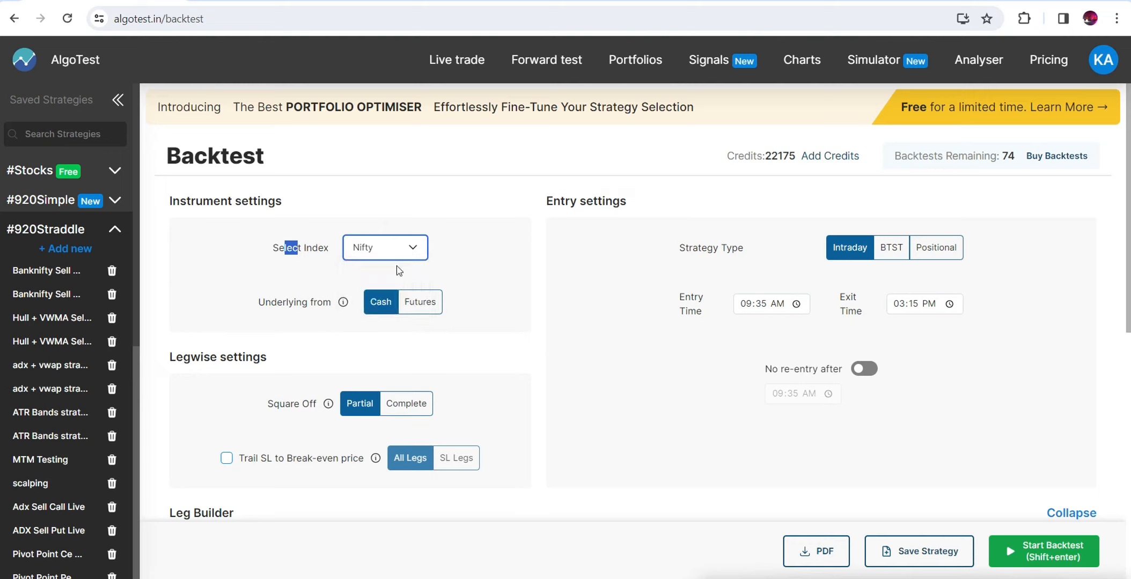
pyautogui.click(311, 249)
pyautogui.moveTo(255, 303); pyautogui.dragTo(335, 308)
pyautogui.click(309, 310)
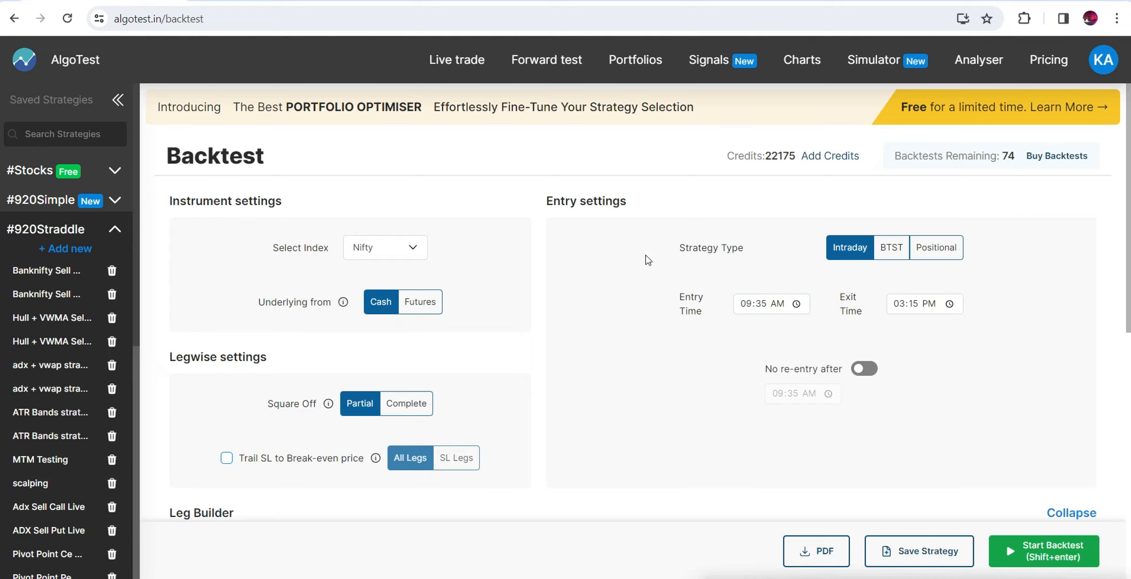
pyautogui.moveTo(547, 198); pyautogui.dragTo(653, 204)
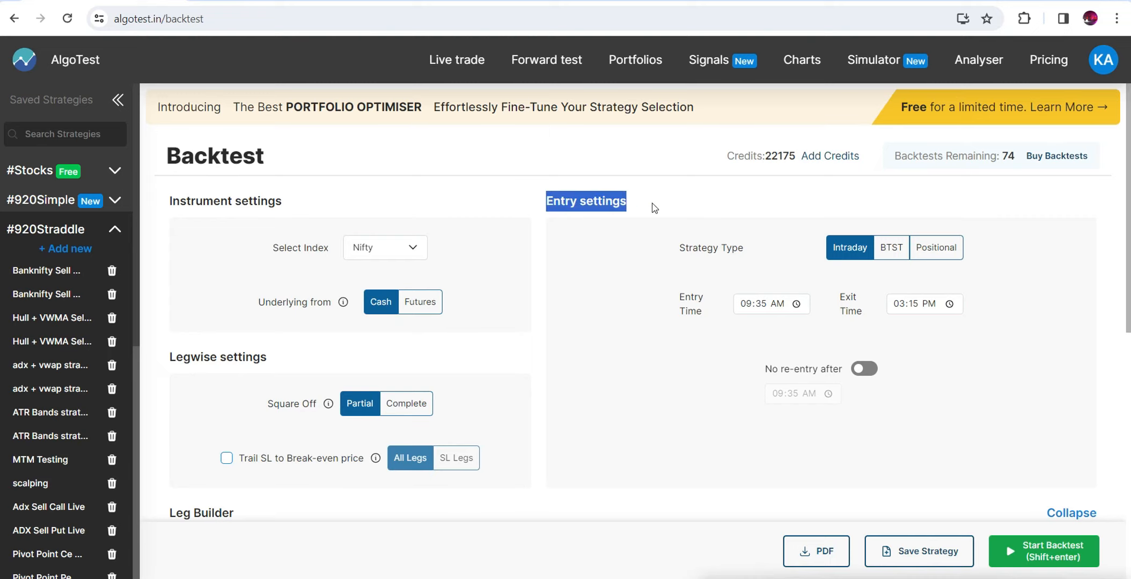
pyautogui.click(638, 205)
pyautogui.moveTo(1128, 237)
pyautogui.mouseDown()
pyautogui.moveTo(1128, 281)
pyautogui.moveTo(1128, 246)
pyautogui.mouseUp()
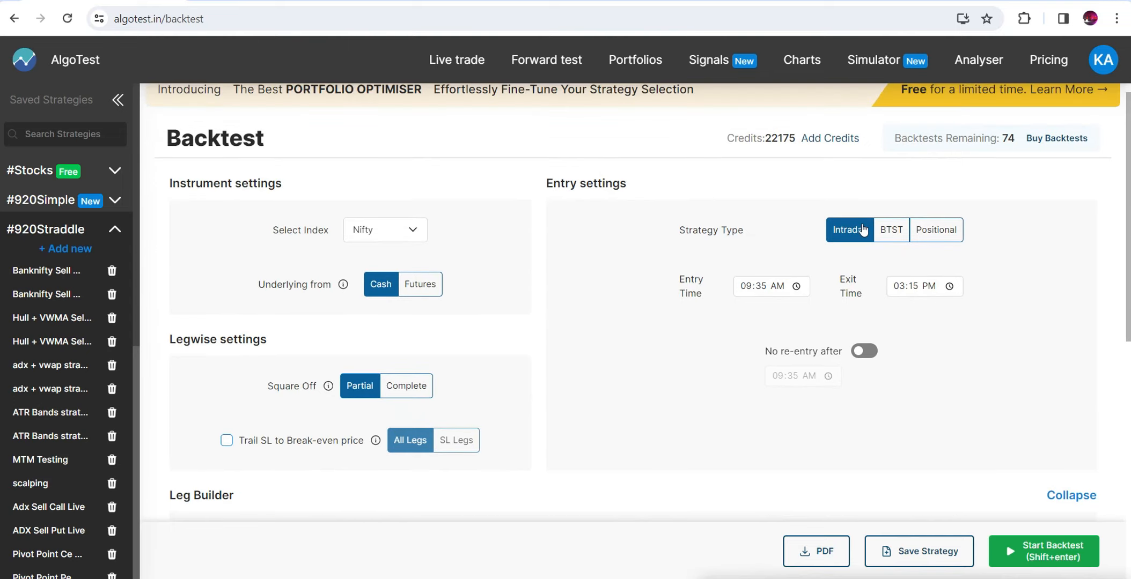
pyautogui.moveTo(746, 231); pyautogui.dragTo(679, 232)
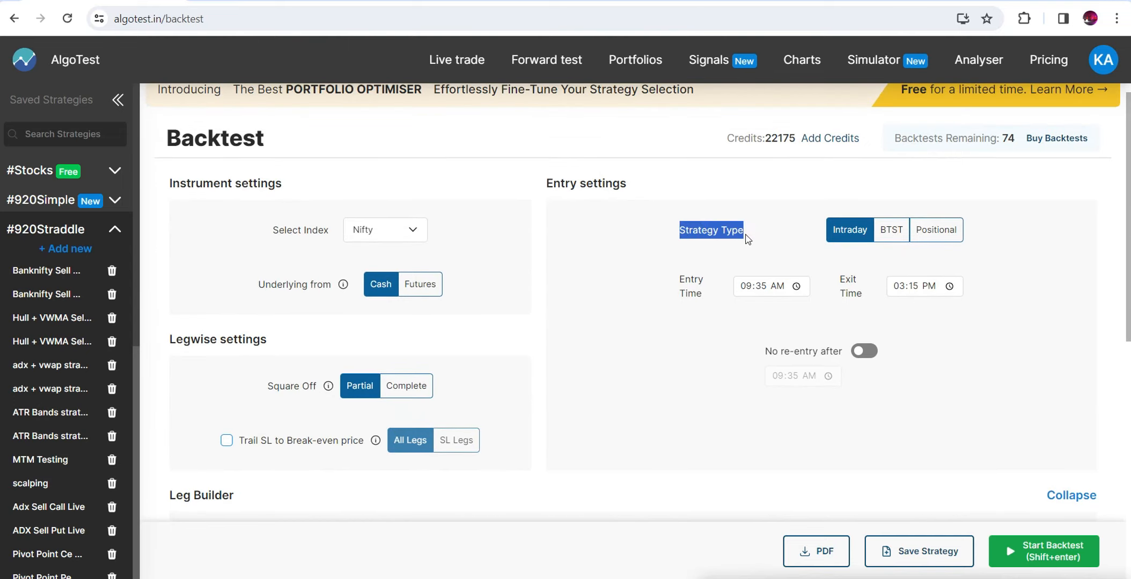
# Try the BTST and Positional strategy types in the entry settings and return to Intraday
pyautogui.click(892, 240)
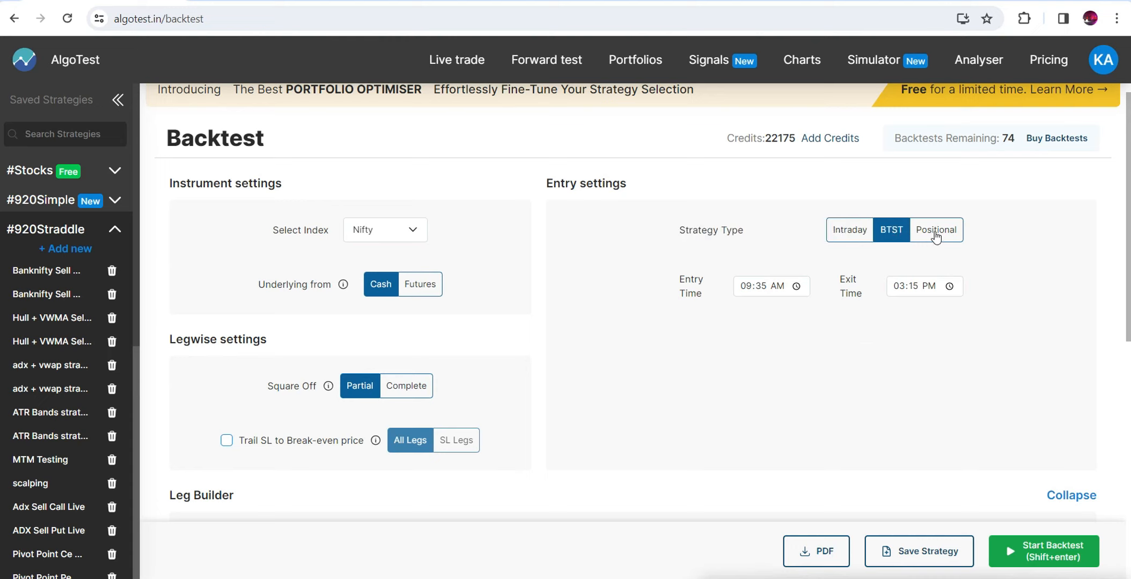
pyautogui.click(936, 236)
pyautogui.click(854, 239)
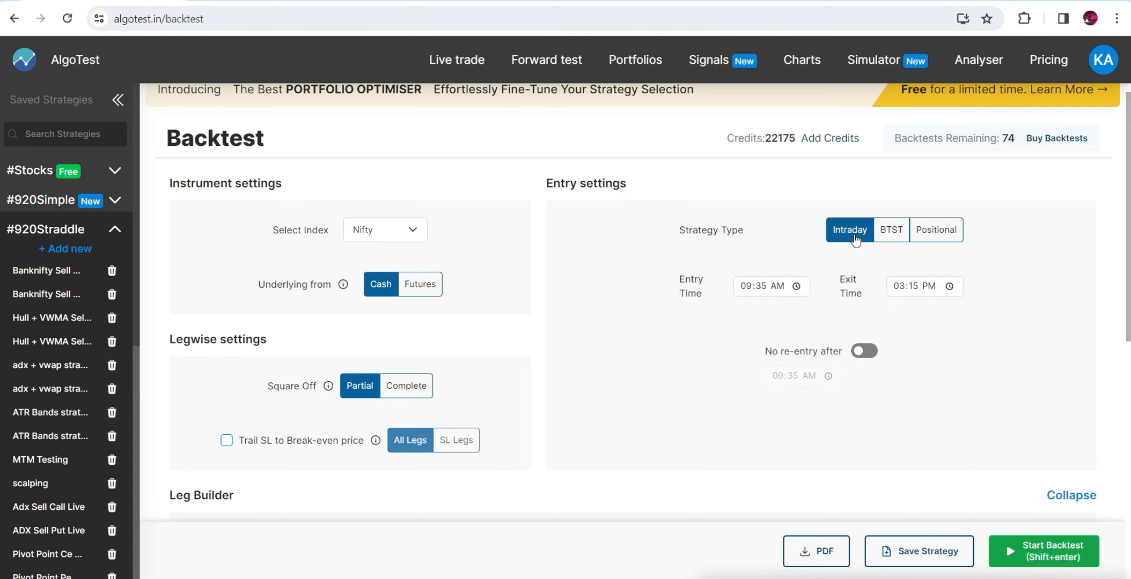
pyautogui.click(892, 234)
pyautogui.click(938, 234)
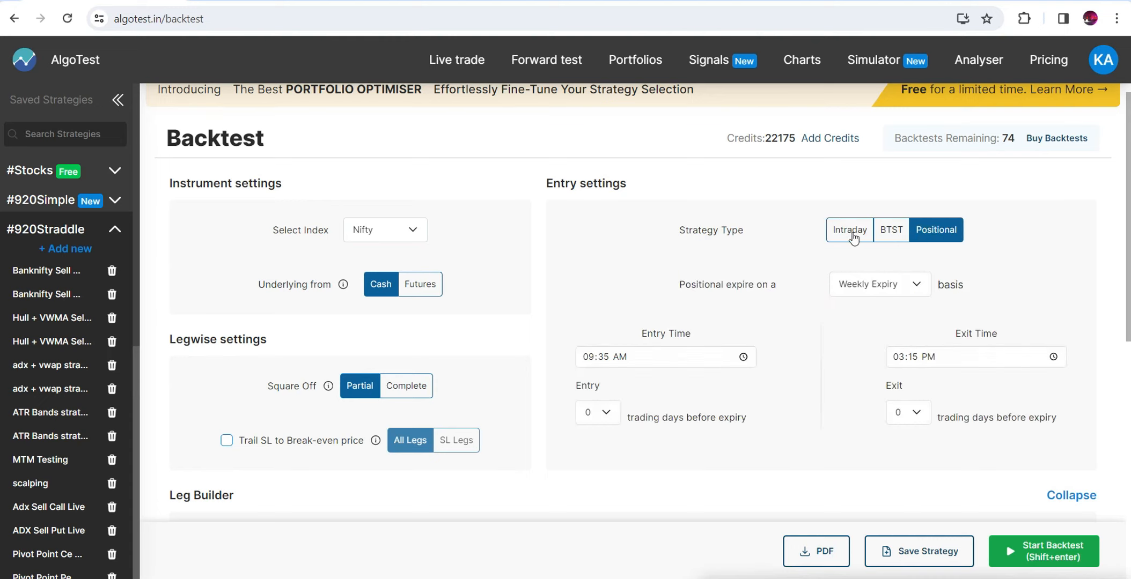
pyautogui.click(854, 238)
pyautogui.scroll(-1, 899, 233)
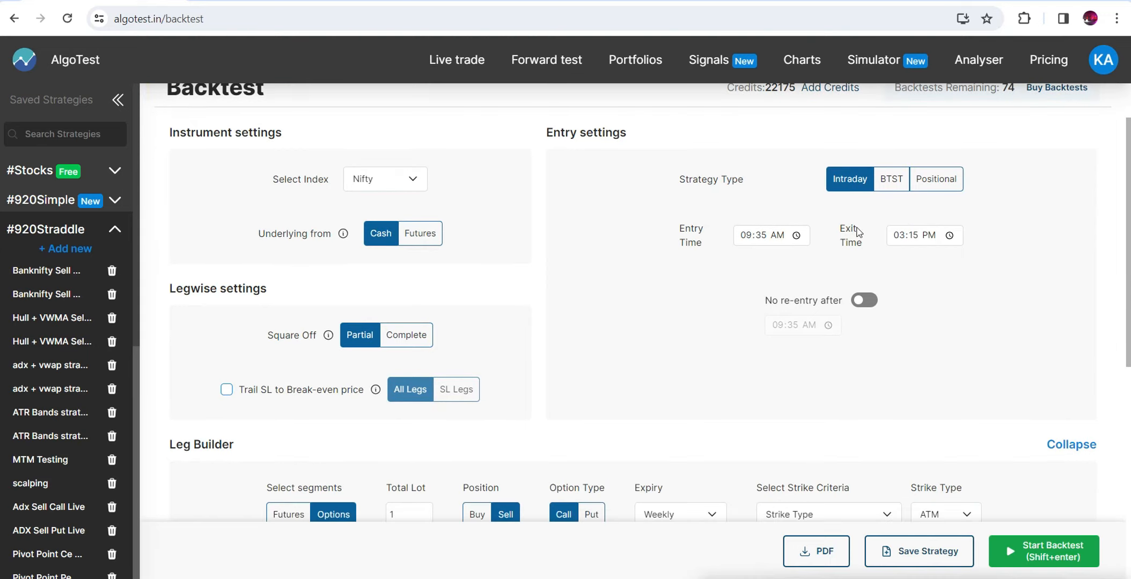
pyautogui.moveTo(681, 233); pyautogui.dragTo(754, 248)
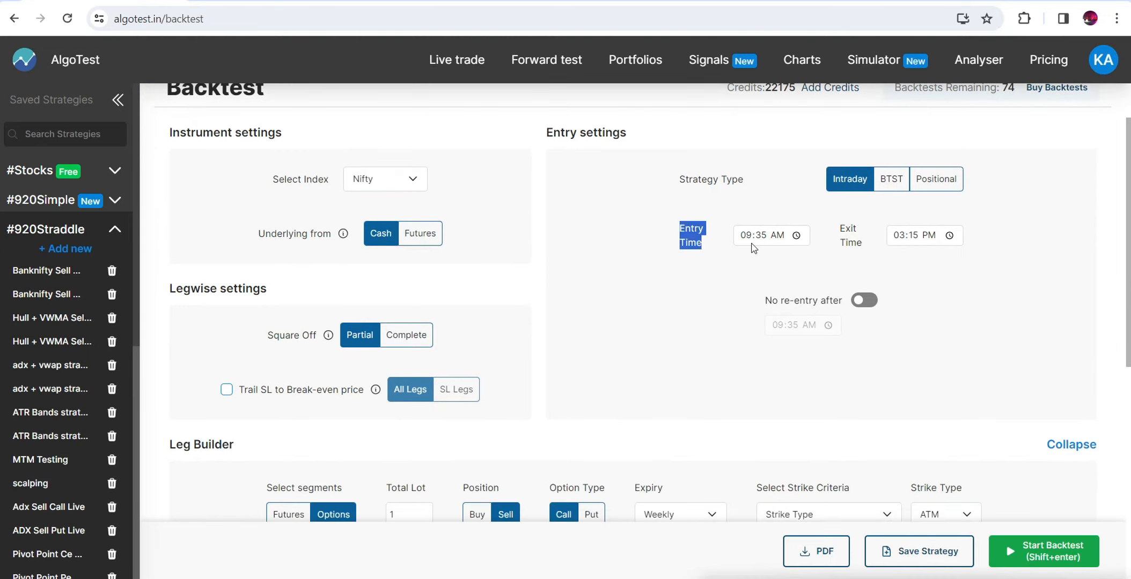
pyautogui.click(687, 256)
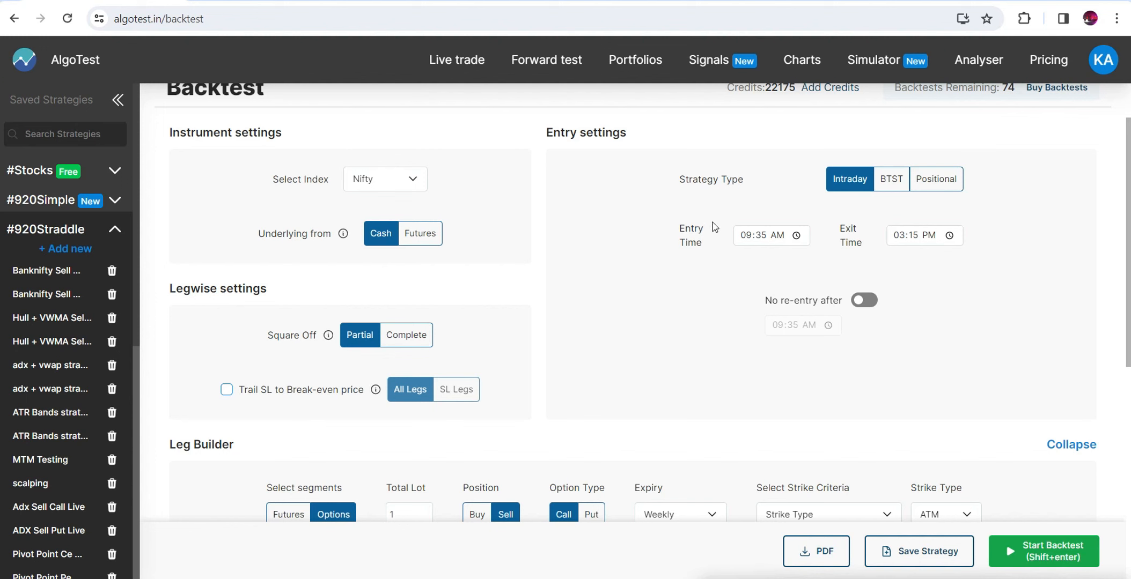
# On the TradingView chart, move the 09:15 vertical line to about 09:24 and the lower ray to about 21725.65, then return to AlgoTest
pyautogui.click(577, 0)
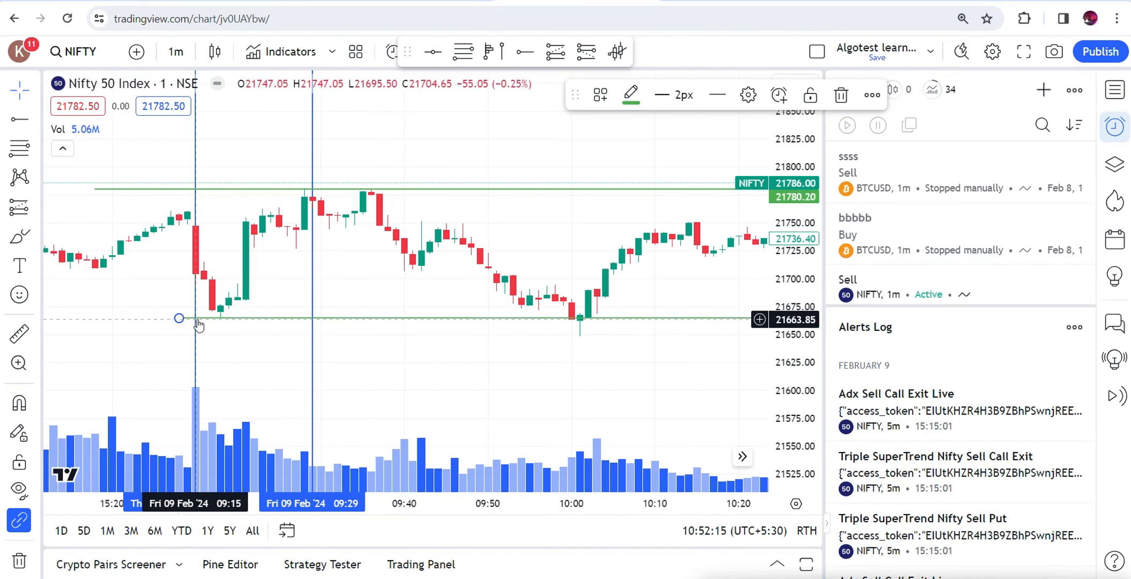
pyautogui.moveTo(197, 169)
pyautogui.mouseDown()
pyautogui.moveTo(265, 164)
pyautogui.moveTo(270, 182)
pyautogui.mouseUp()
pyautogui.moveTo(281, 325); pyautogui.dragTo(278, 251)
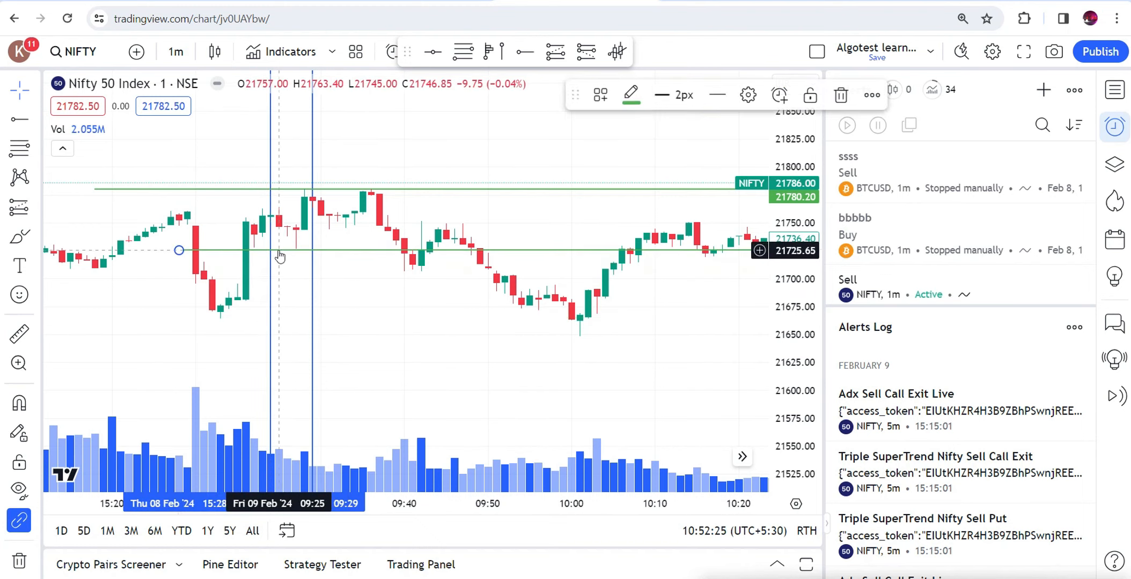
pyautogui.click(312, 238)
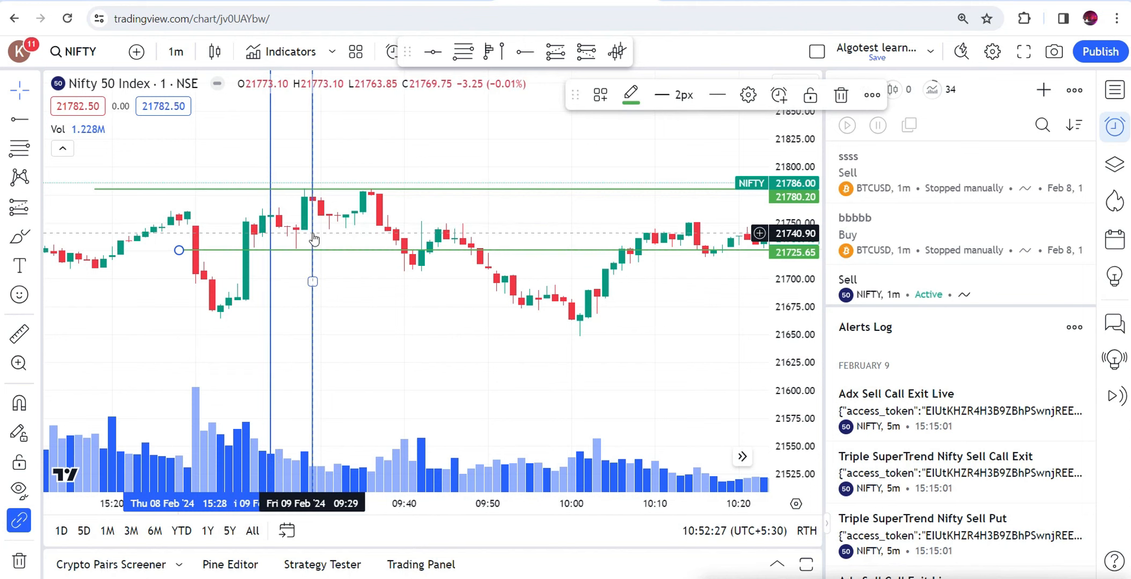
pyautogui.click(148, 1)
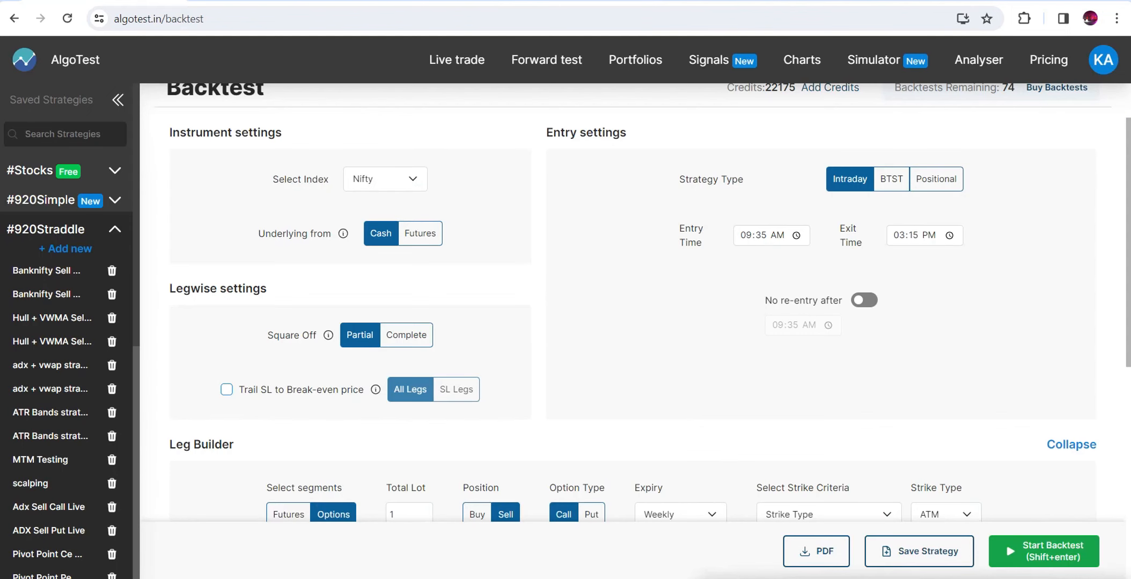
# Set the intraday strategy's entry time to 09:25 AM and its exit time to 03:28 PM
pyautogui.click(762, 236)
pyautogui.write('09:25')
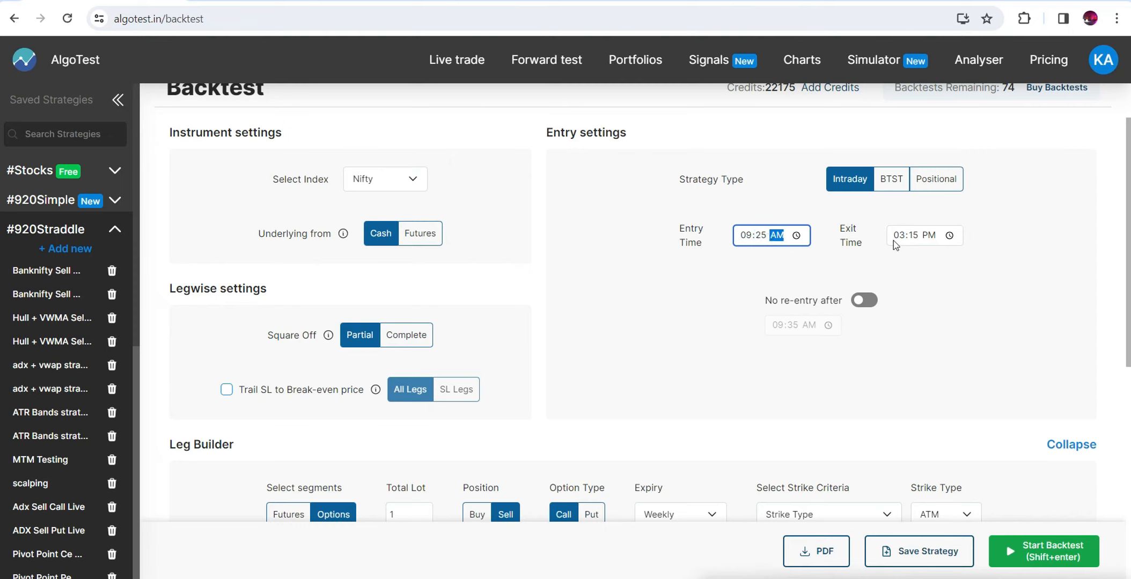
pyautogui.click(860, 248)
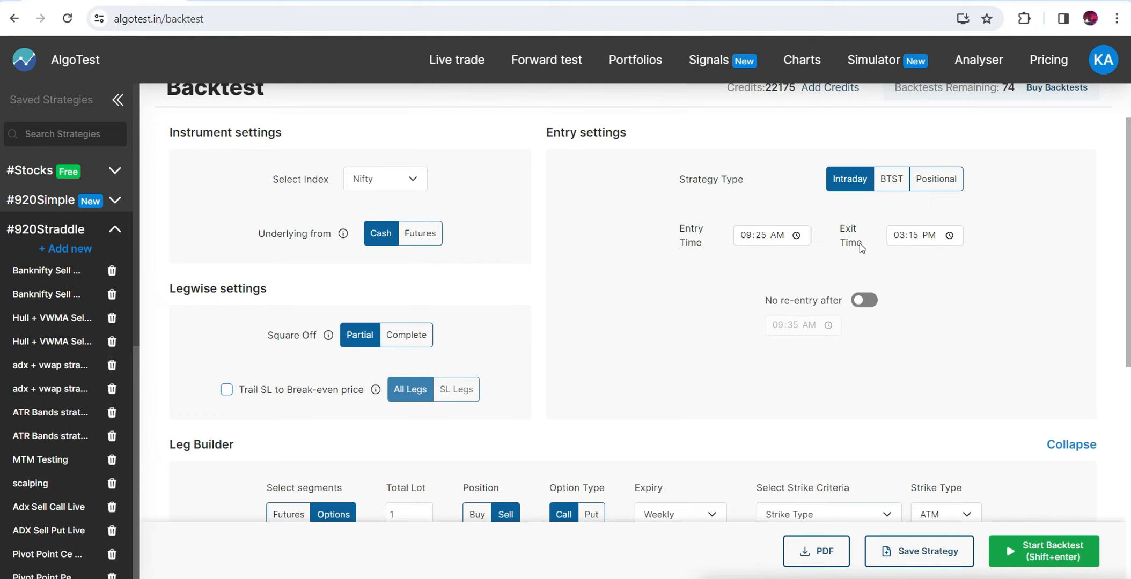
pyautogui.click(912, 238)
pyautogui.write('28')
pyautogui.scroll(-1, 912, 242)
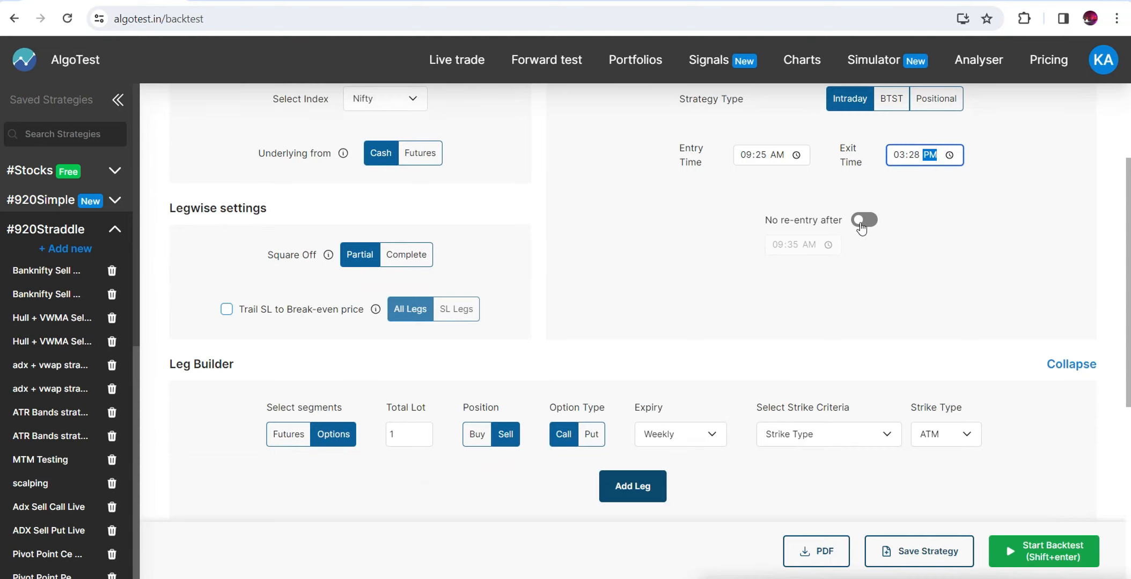
pyautogui.scroll(-1, 536, 300)
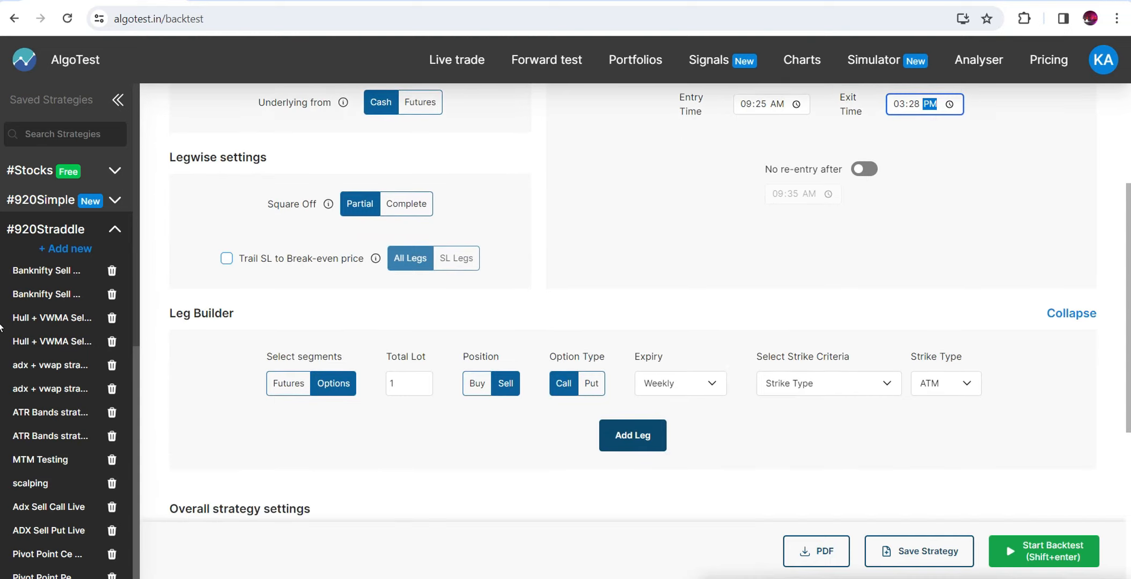
pyautogui.click(947, 187)
# In the leg builder, try the Futures segment and return to Options
pyautogui.scroll(-1, 1100, 322)
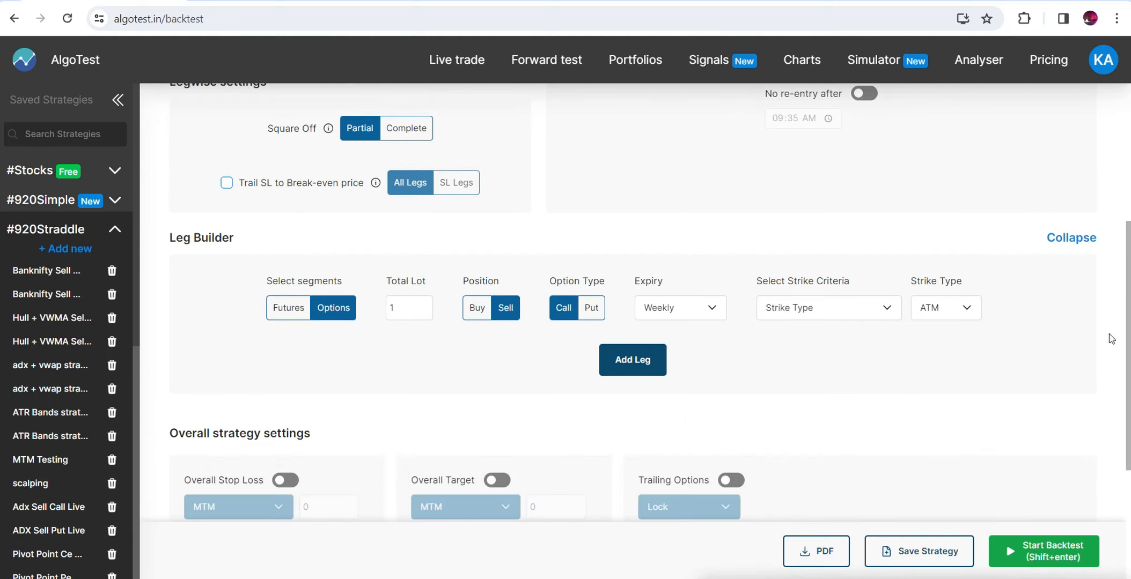
pyautogui.moveTo(234, 239); pyautogui.dragTo(167, 241)
pyautogui.click(244, 239)
pyautogui.scroll(1, 643, 300)
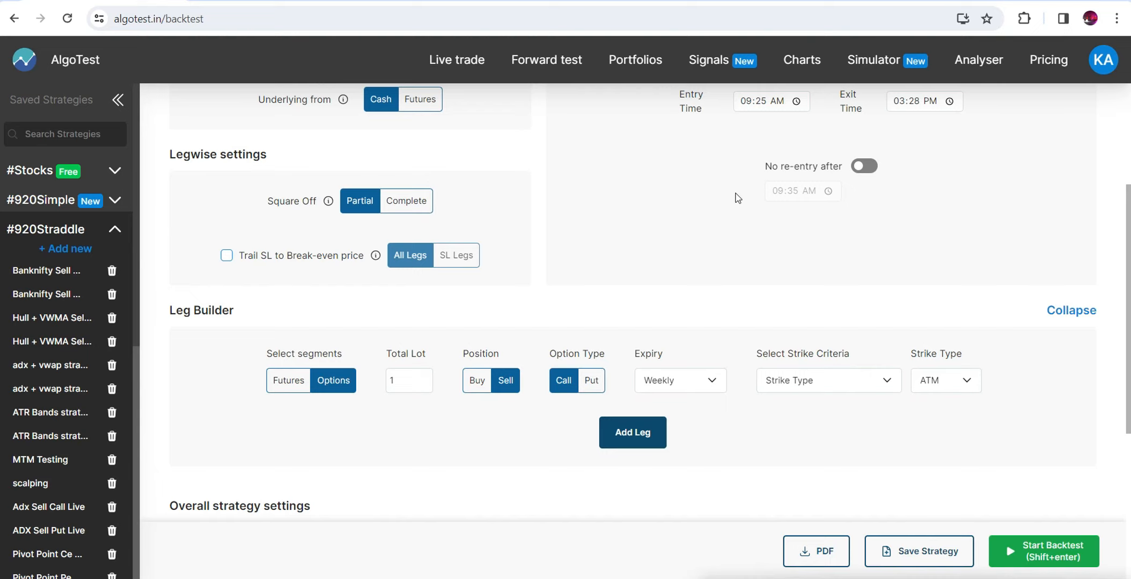
pyautogui.click(281, 382)
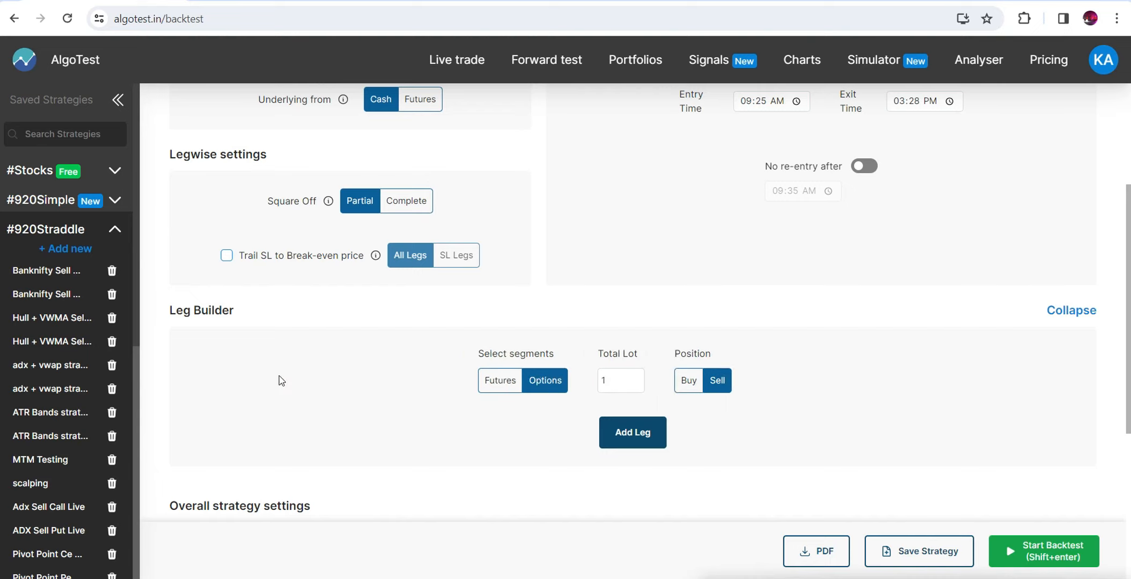
pyautogui.click(546, 388)
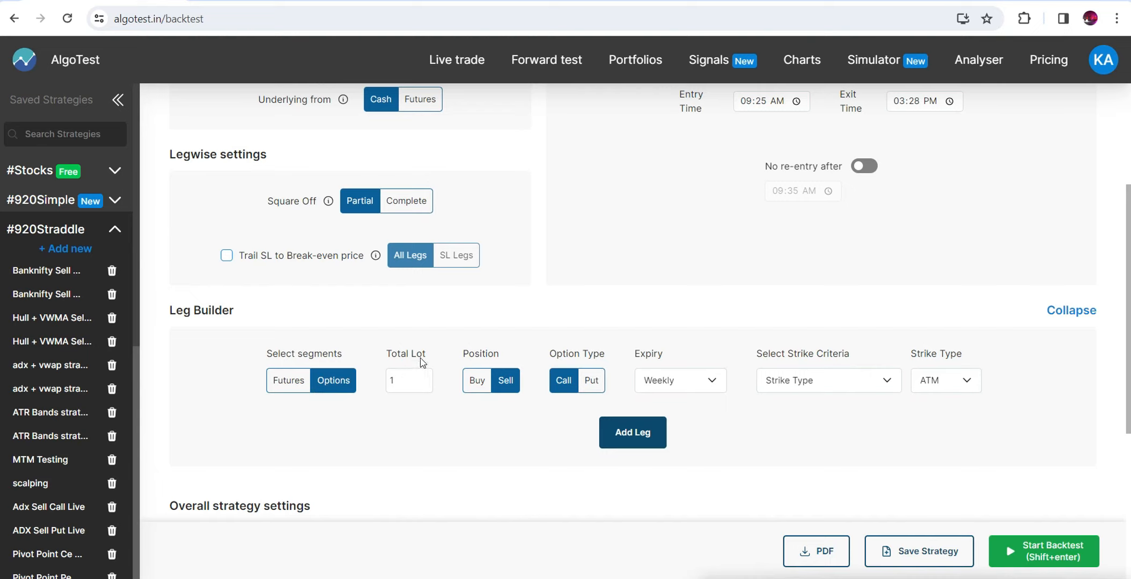
# Try the Buy position and the Put option type for the leg, returning to Sell and Call
pyautogui.moveTo(417, 354); pyautogui.dragTo(397, 353)
pyautogui.click(398, 381)
pyautogui.click(489, 385)
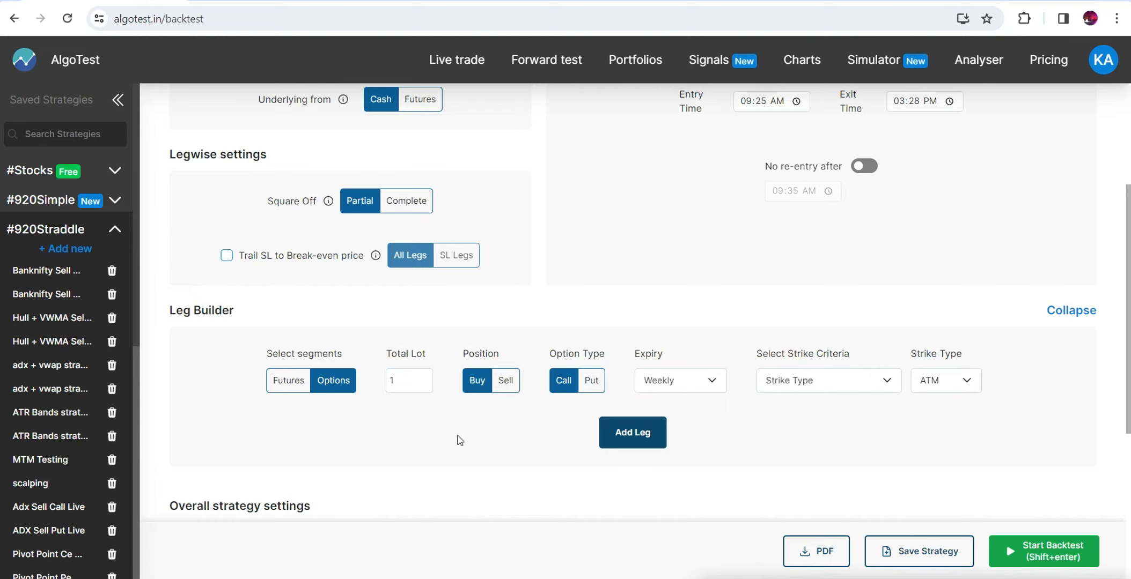
pyautogui.click(503, 393)
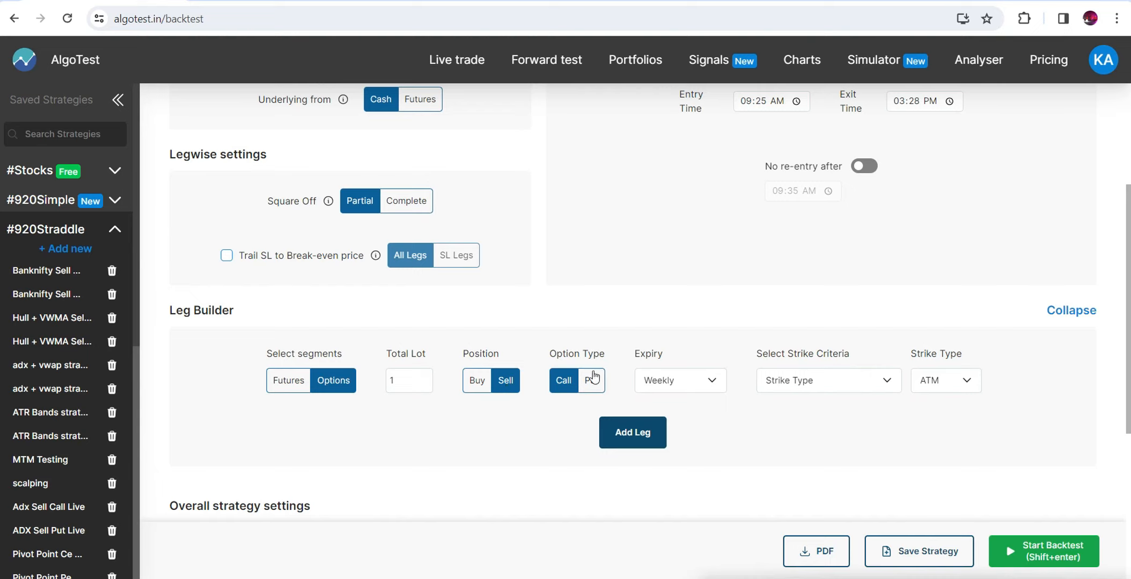
pyautogui.moveTo(562, 355); pyautogui.dragTo(609, 358)
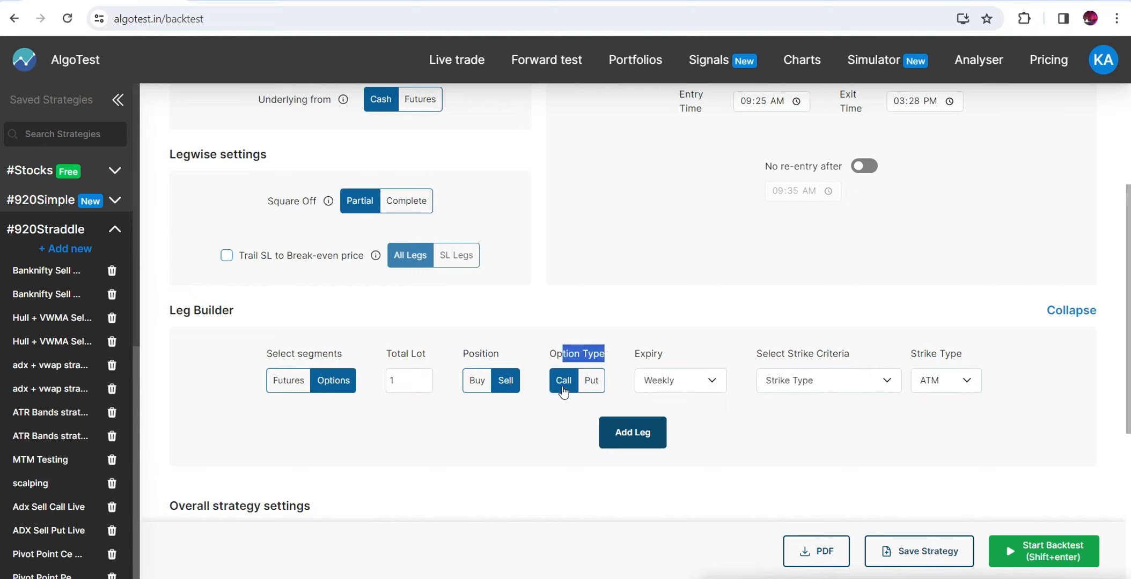
pyautogui.click(508, 393)
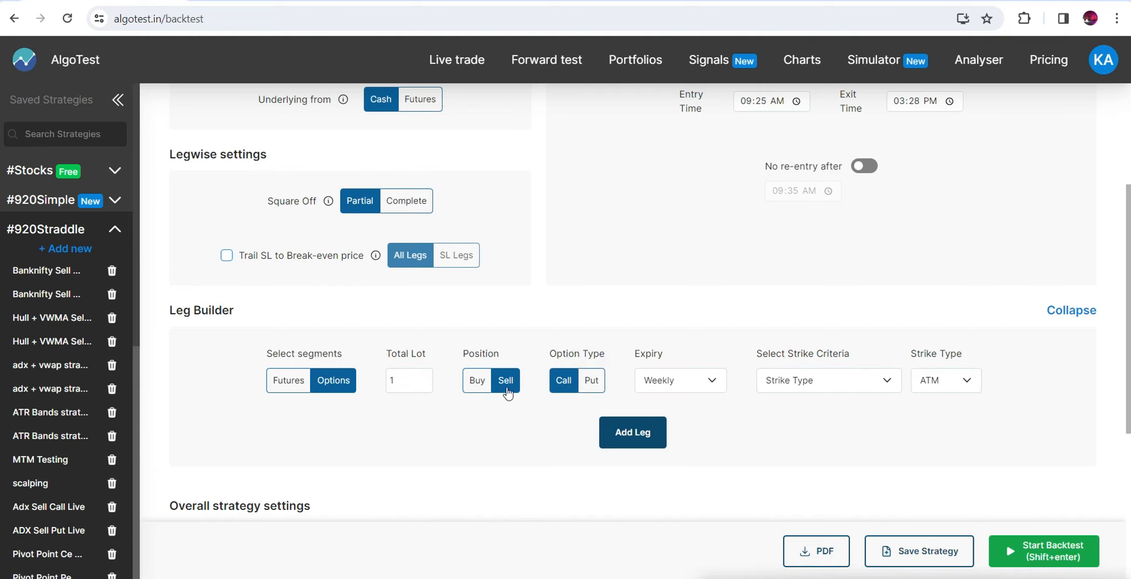
pyautogui.click(590, 387)
pyautogui.click(563, 392)
# Look through the leg's expiry and strike criteria options, keeping Weekly and Strike Type
pyautogui.click(705, 384)
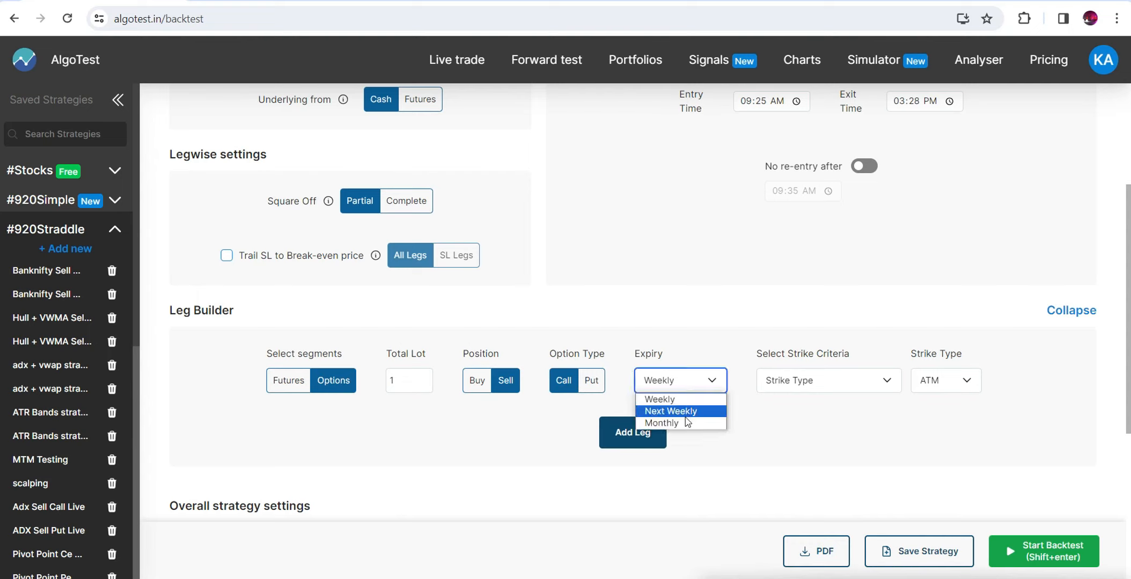
pyautogui.click(691, 403)
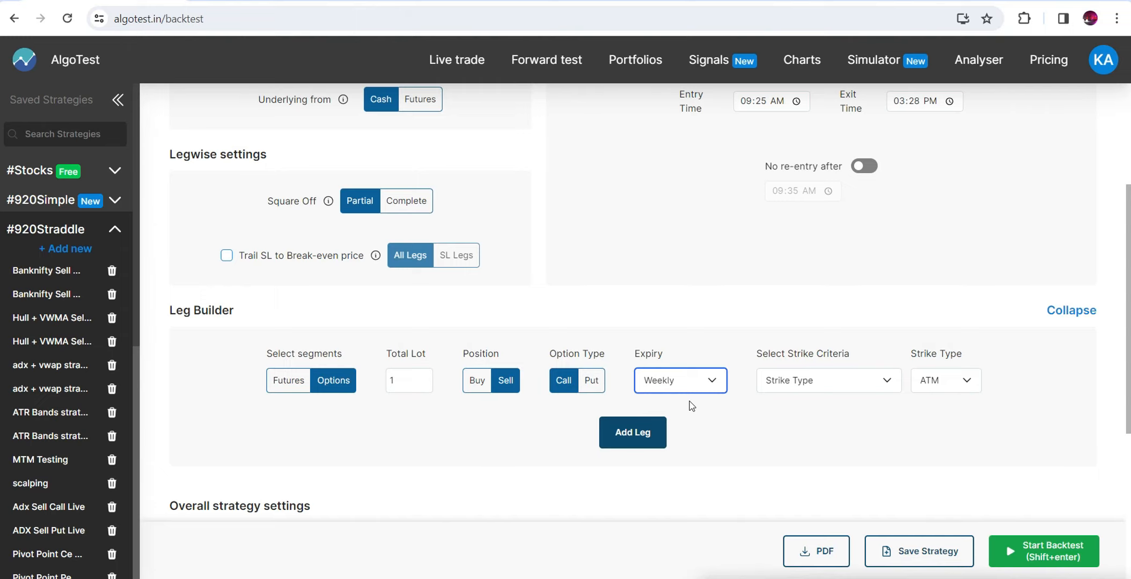
pyautogui.scroll(-2, 1127, 376)
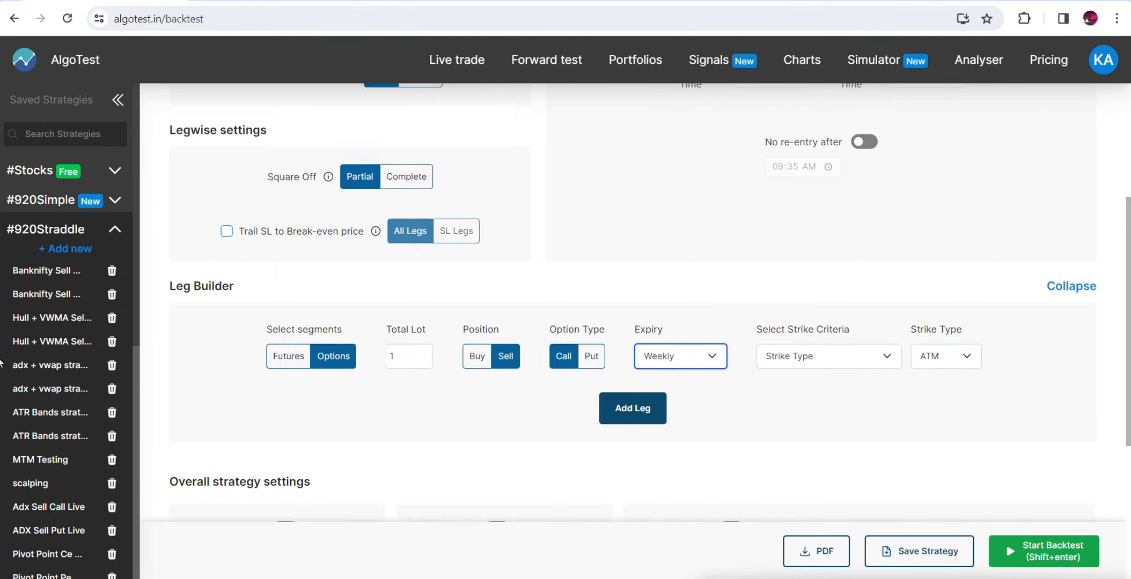
pyautogui.click(839, 283)
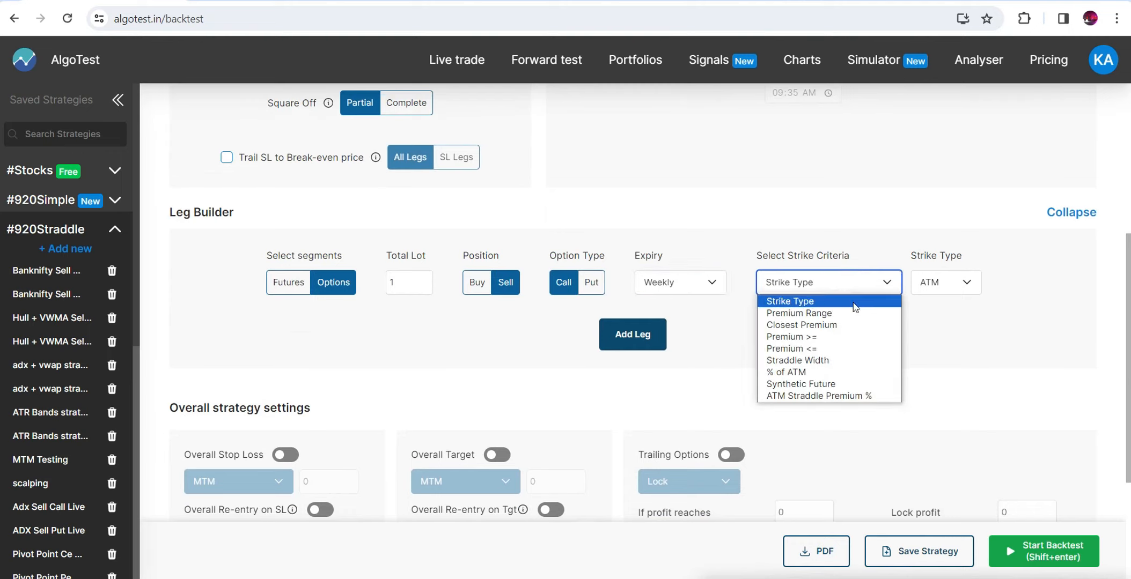
pyautogui.click(855, 304)
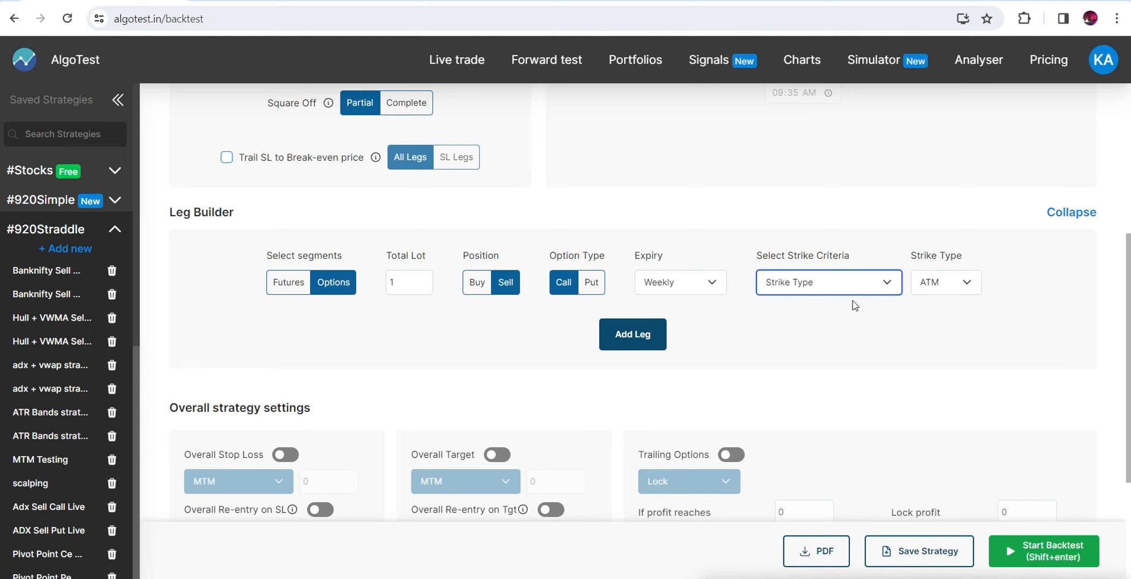
pyautogui.click(834, 292)
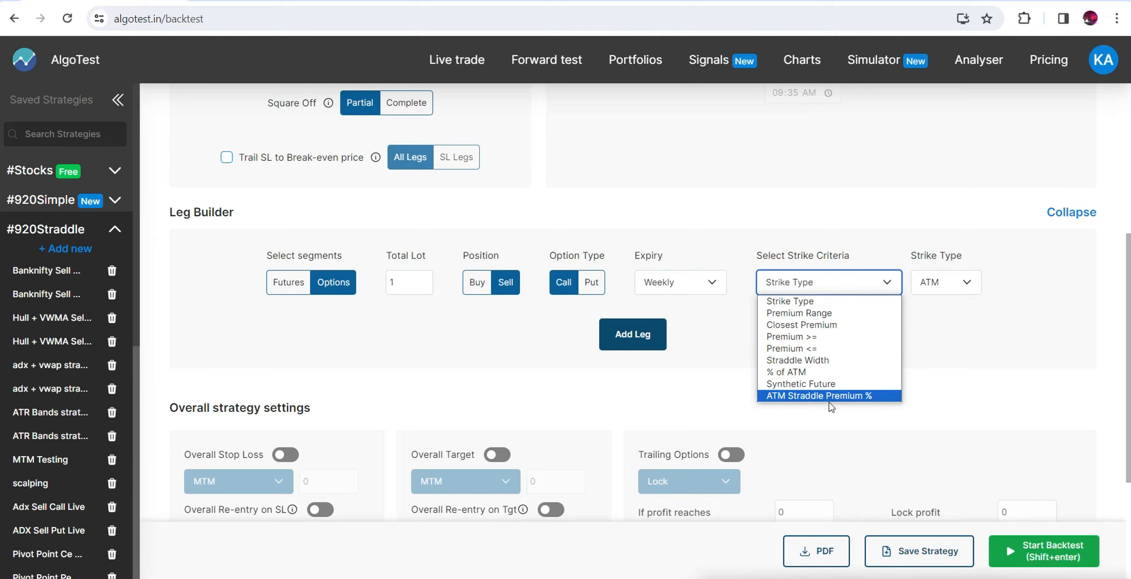
pyautogui.click(817, 301)
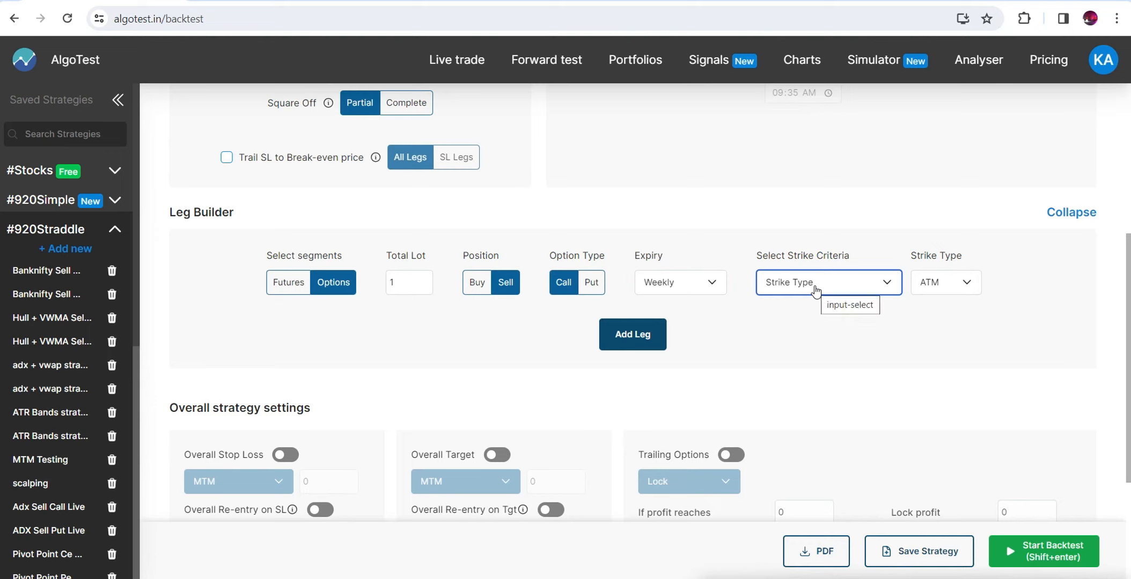
pyautogui.click(816, 290)
pyautogui.click(816, 290)
# Try ITM1 as the leg's strike type and return to ATM
pyautogui.click(945, 284)
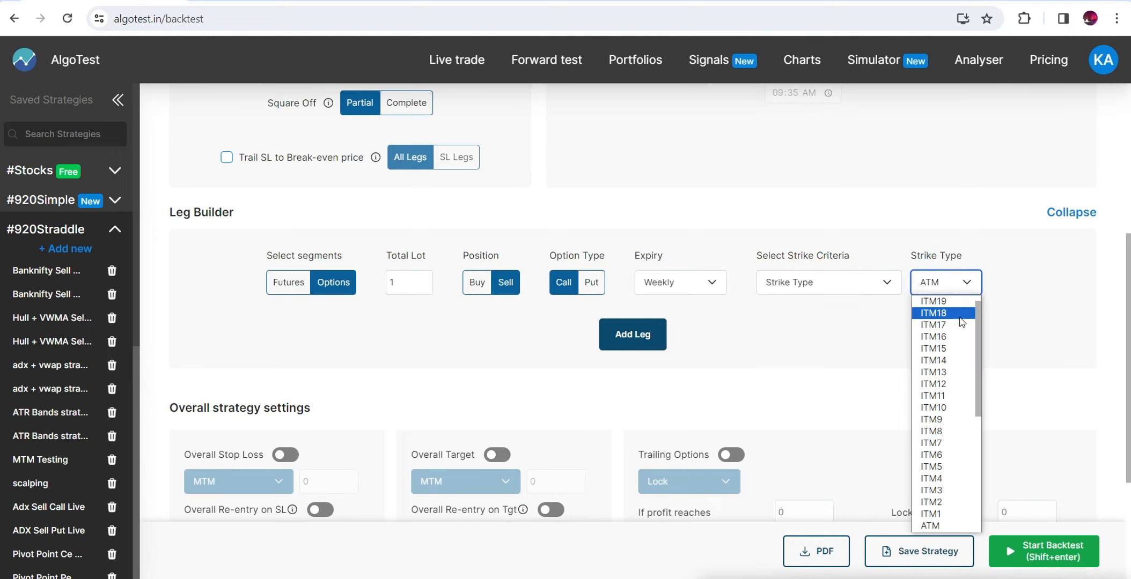
pyautogui.click(948, 512)
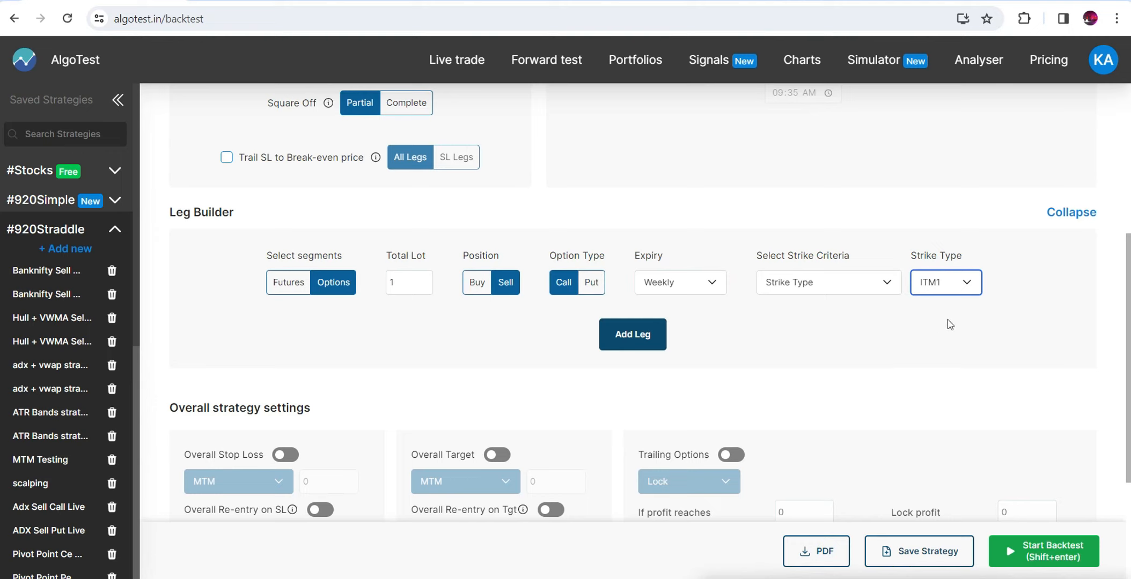
pyautogui.click(951, 287)
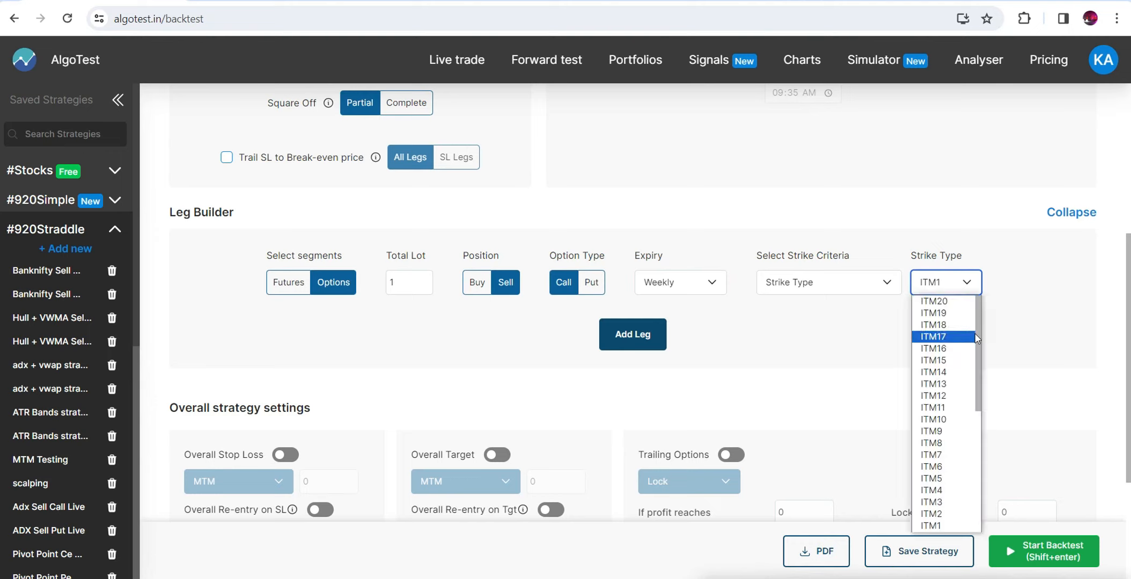
pyautogui.moveTo(976, 351); pyautogui.dragTo(978, 381)
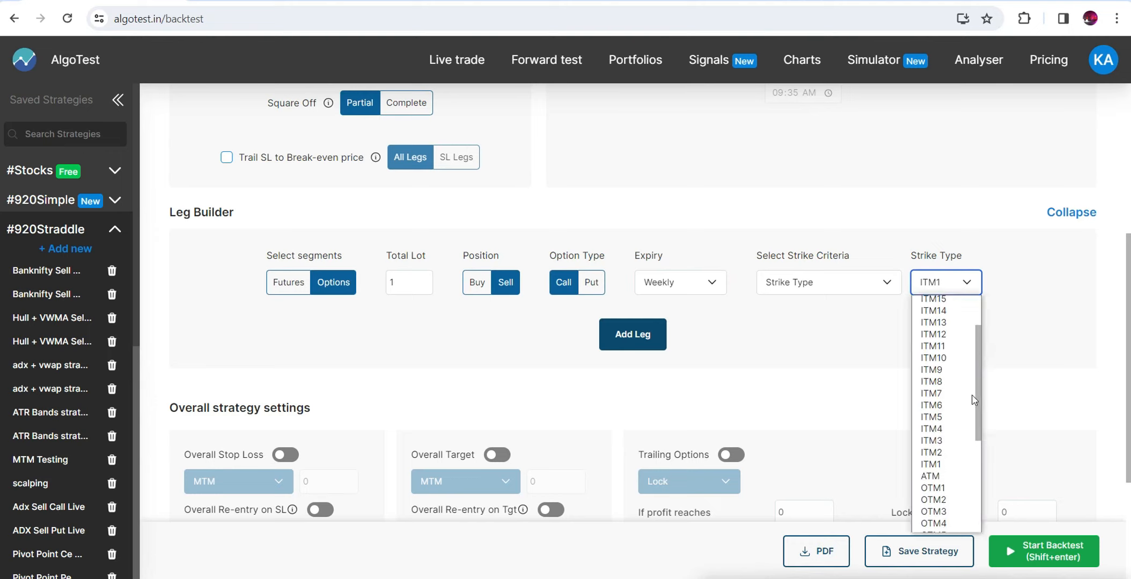
pyautogui.click(940, 477)
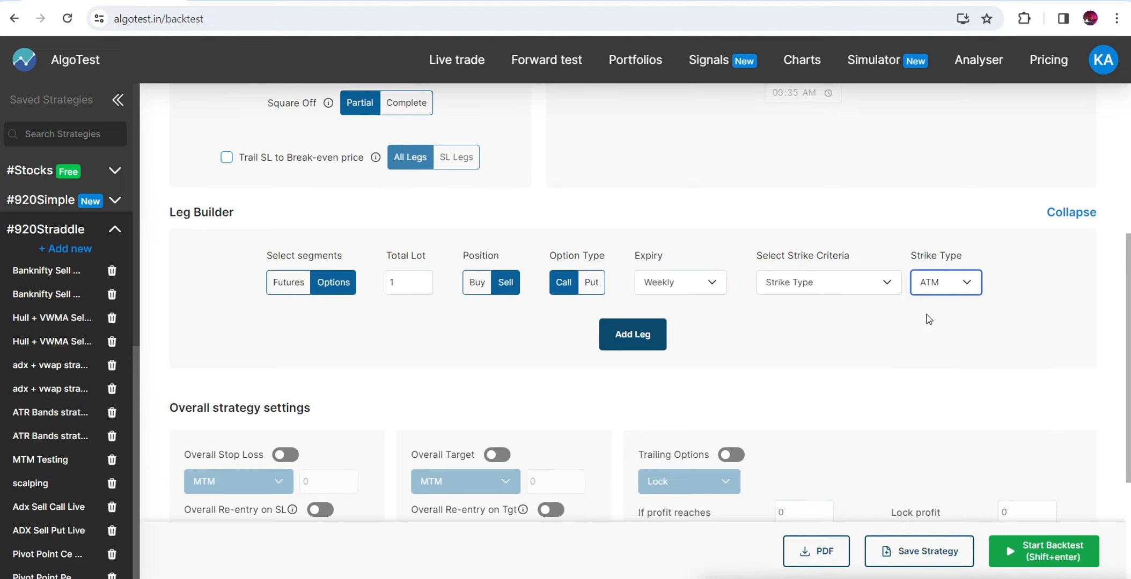
# Add two one-lot weekly ATM option legs to the strategy, first a Sell Call and then a Sell Put
pyautogui.click(623, 333)
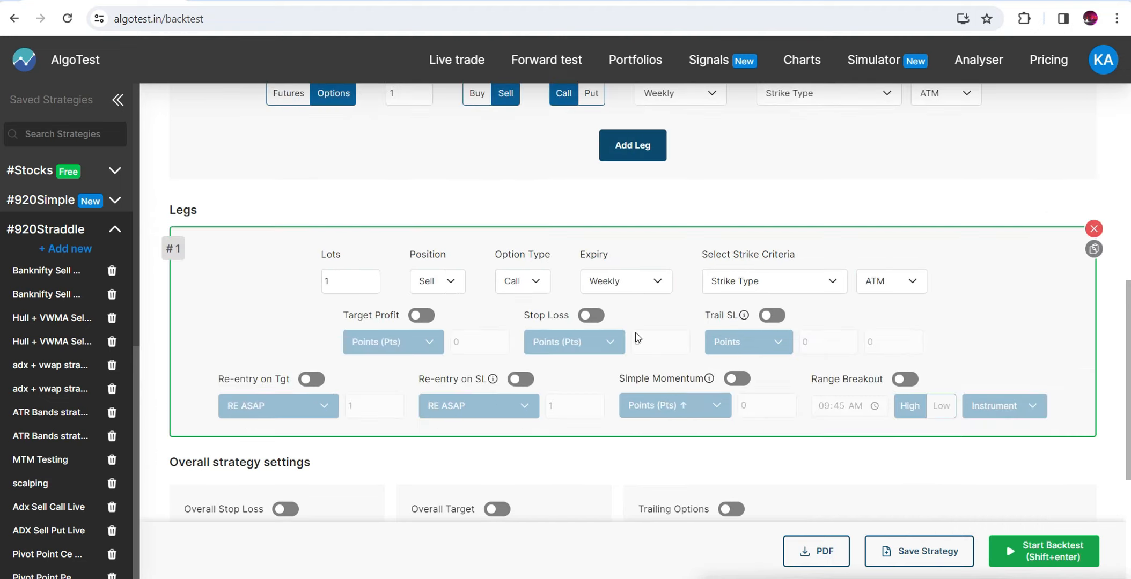
pyautogui.moveTo(1126, 368); pyautogui.dragTo(1127, 314)
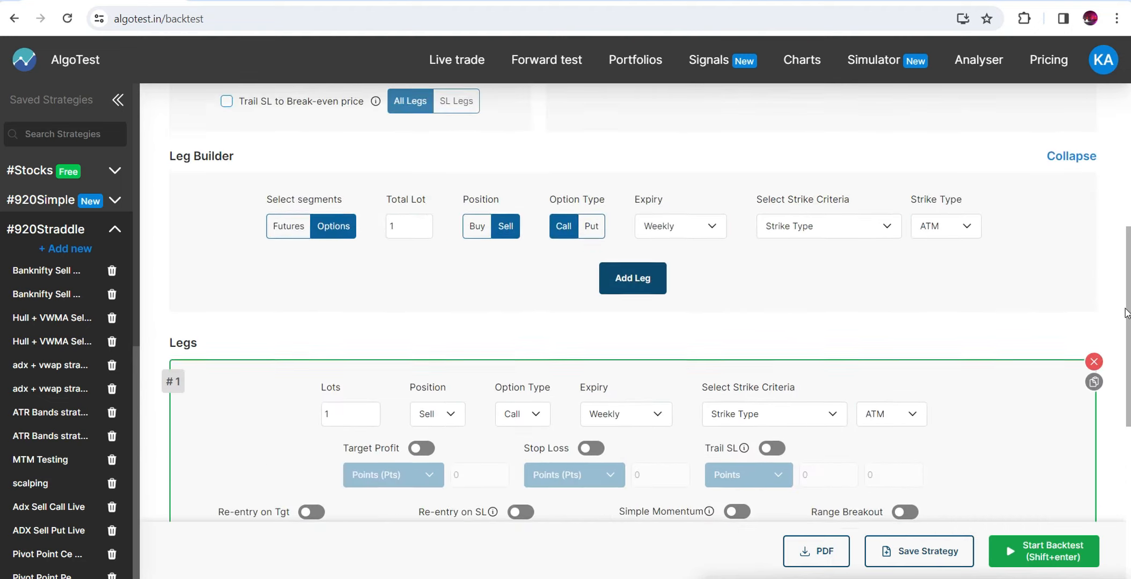
pyautogui.click(590, 243)
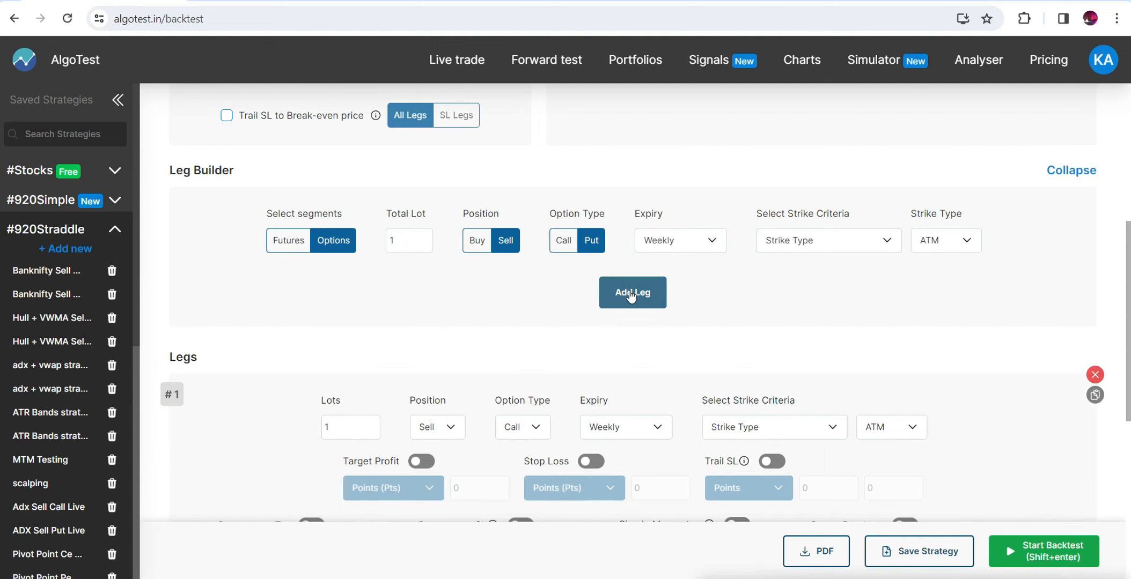
pyautogui.click(631, 294)
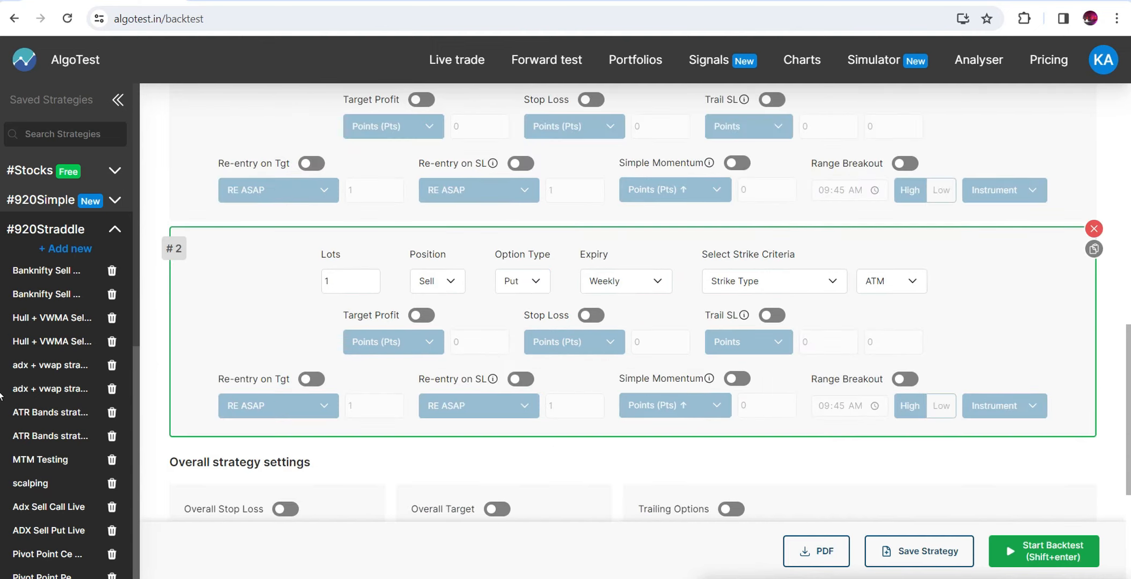
# Review the strategy's entry settings and turn on Range Breakout for the first leg, the Sell Call
pyautogui.moveTo(1128, 418); pyautogui.dragTo(1128, 214)
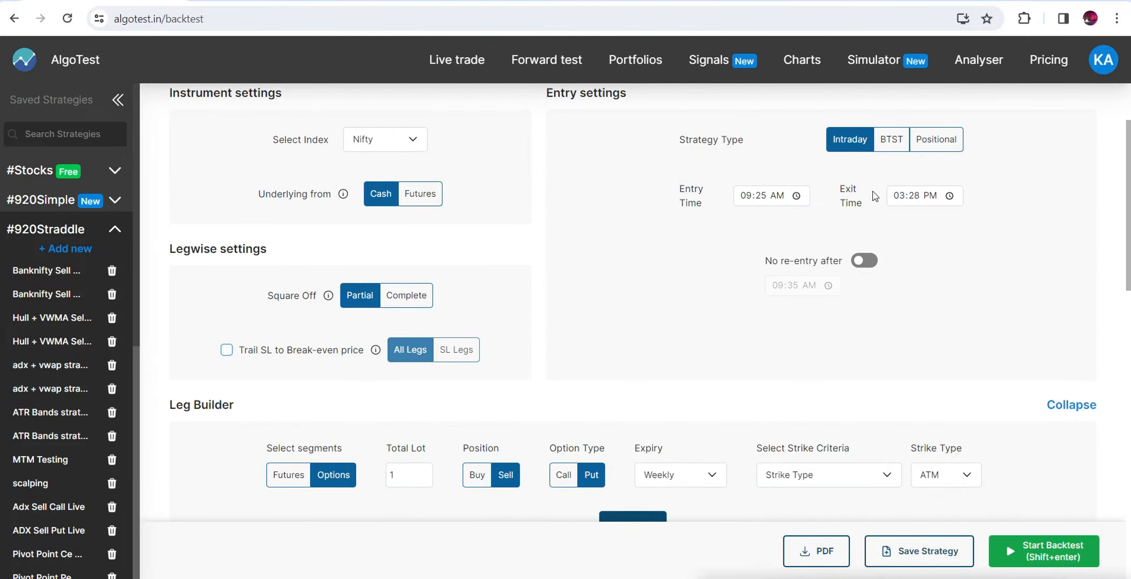
pyautogui.moveTo(1128, 198); pyautogui.dragTo(1128, 217)
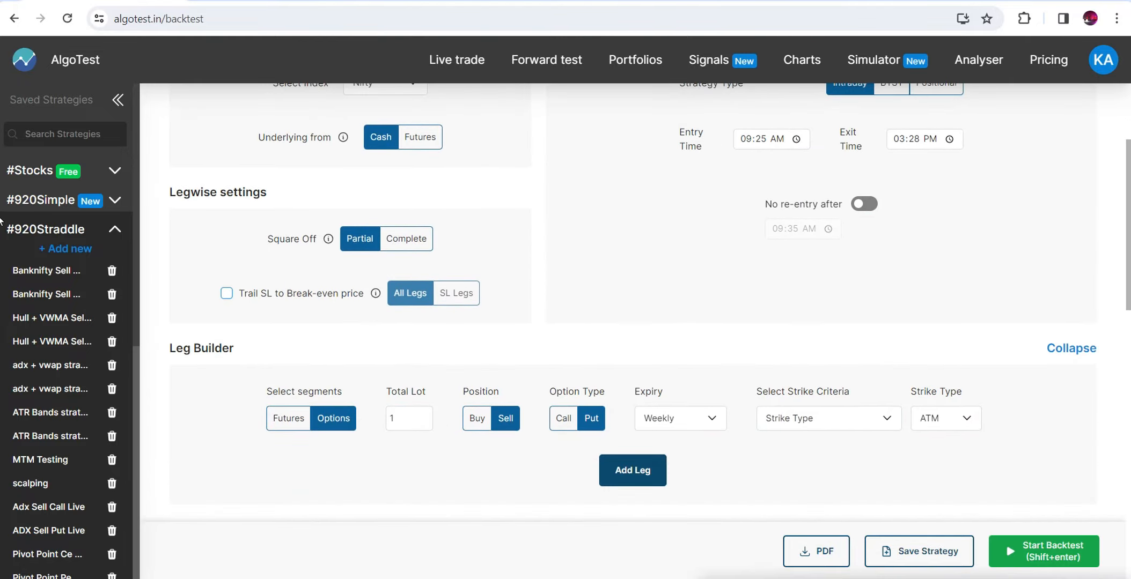
pyautogui.moveTo(1128, 220); pyautogui.dragTo(1128, 362)
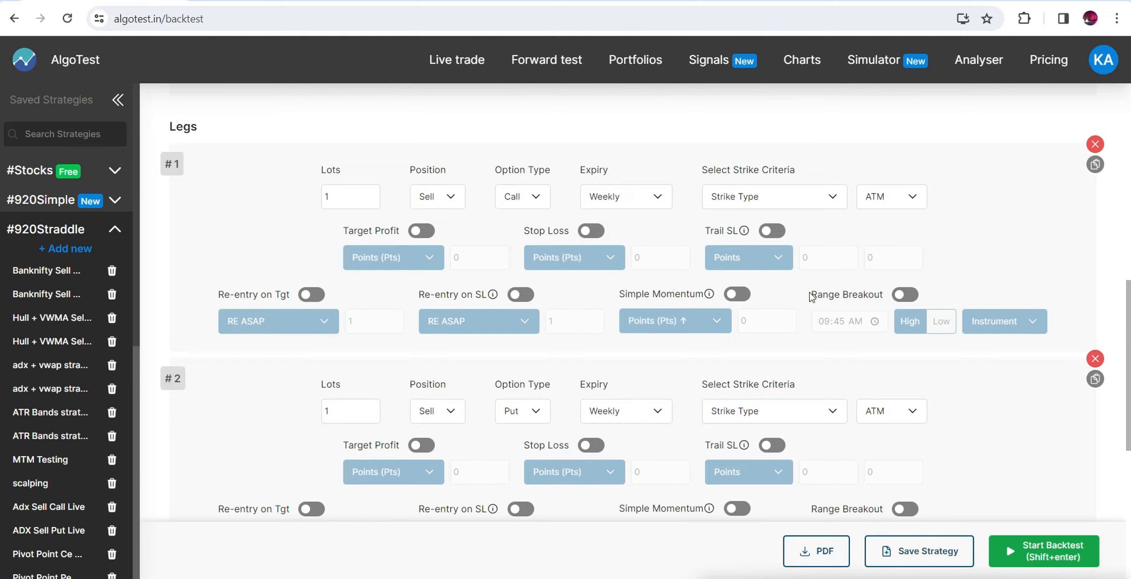
pyautogui.moveTo(811, 297); pyautogui.dragTo(874, 299)
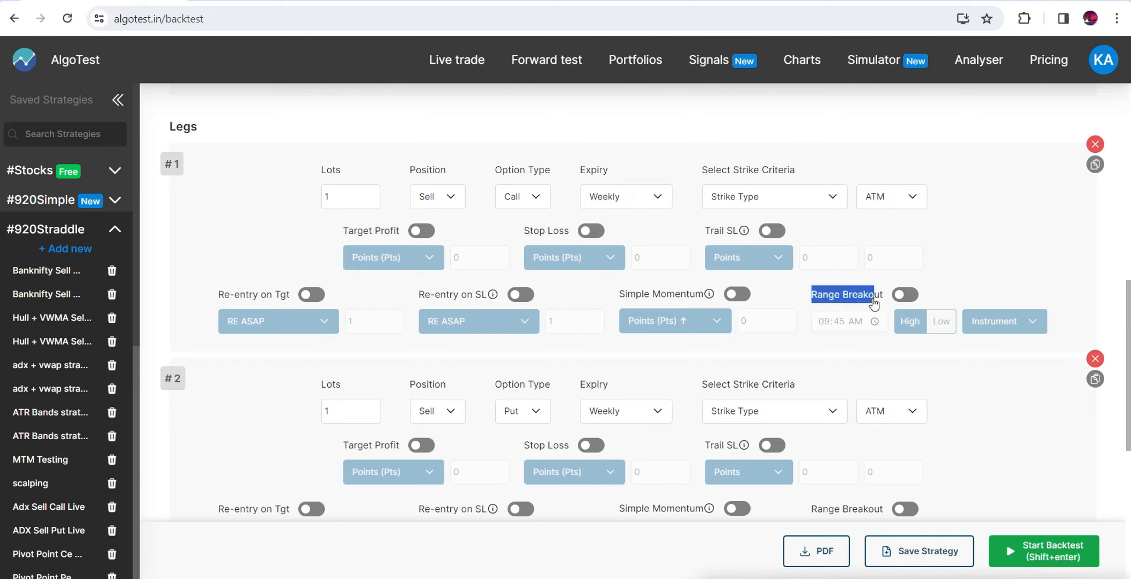
pyautogui.click(905, 295)
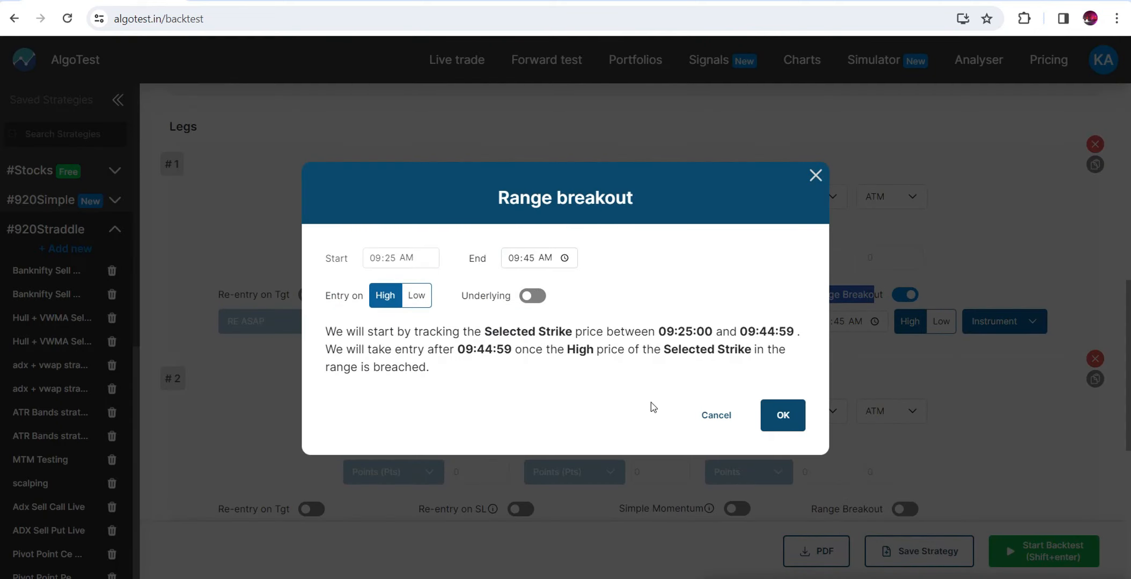
pyautogui.click(391, 261)
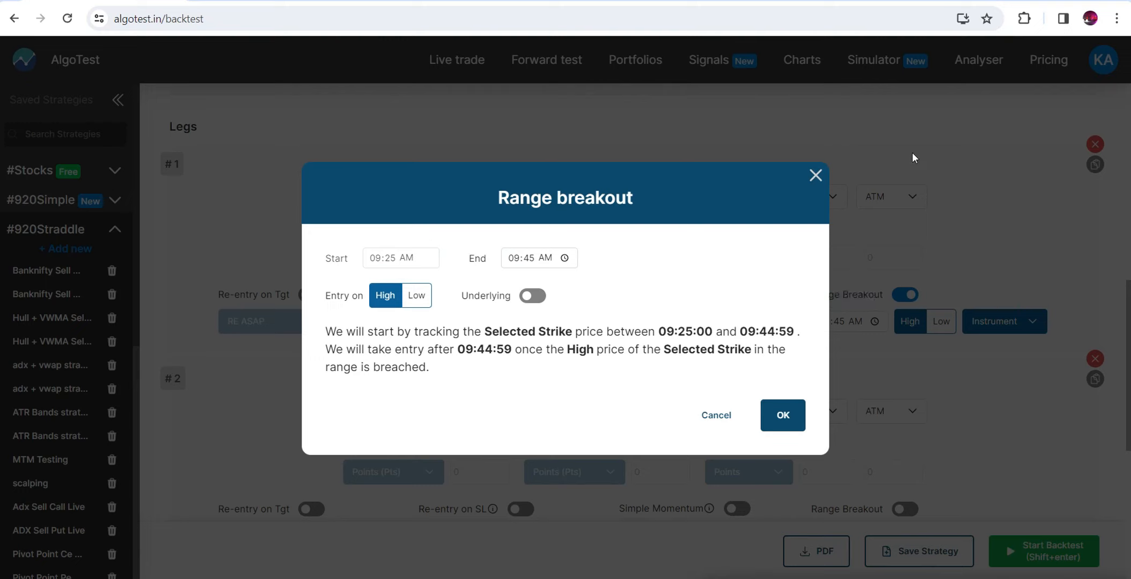
# Try 09:30 AM as the range breakout's end time and check that range with the vertical lines on the TradingView Nifty chart
pyautogui.click(526, 260)
pyautogui.write('30')
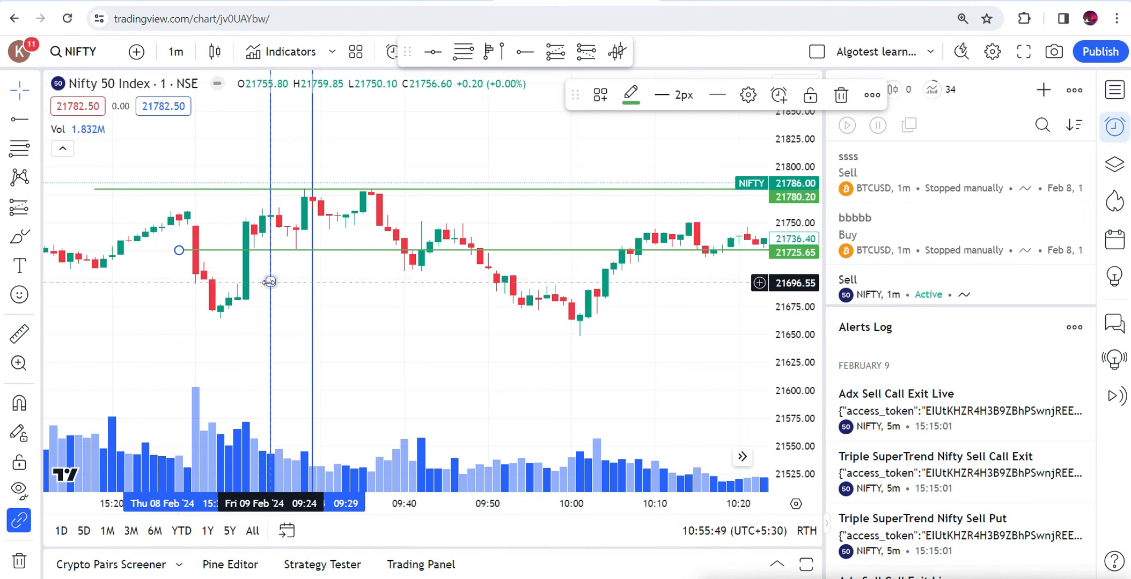
pyautogui.moveTo(270, 281); pyautogui.dragTo(284, 283)
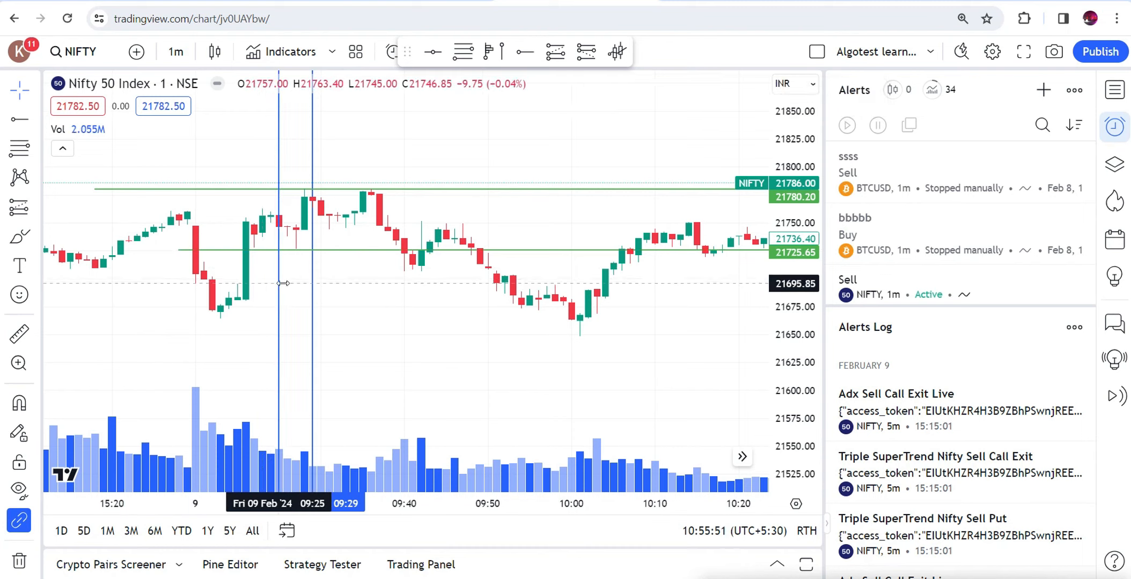
pyautogui.moveTo(278, 283); pyautogui.dragTo(273, 284)
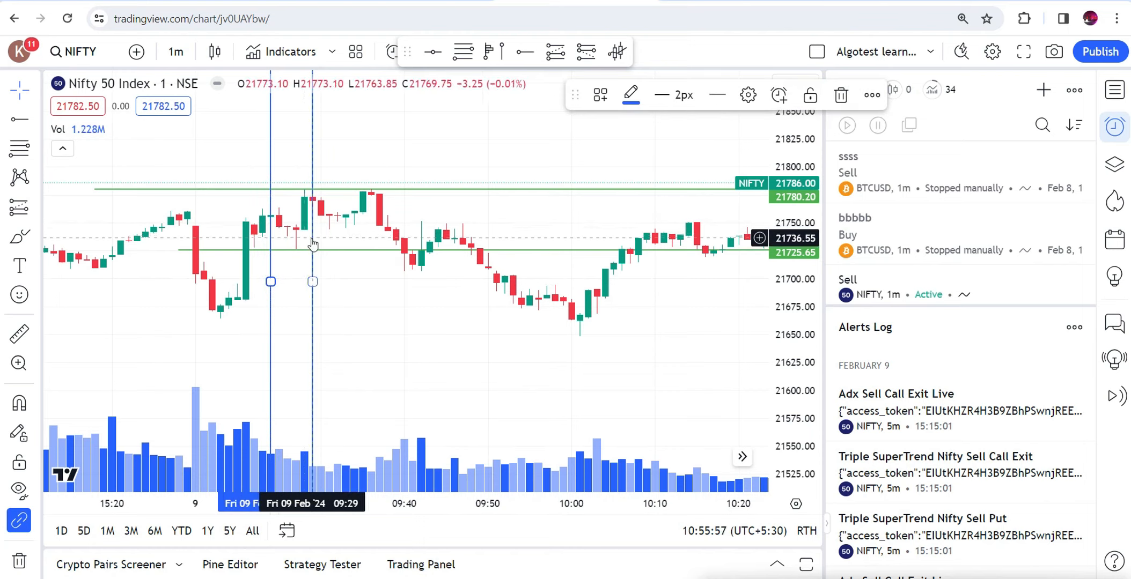
pyautogui.click(181, 255)
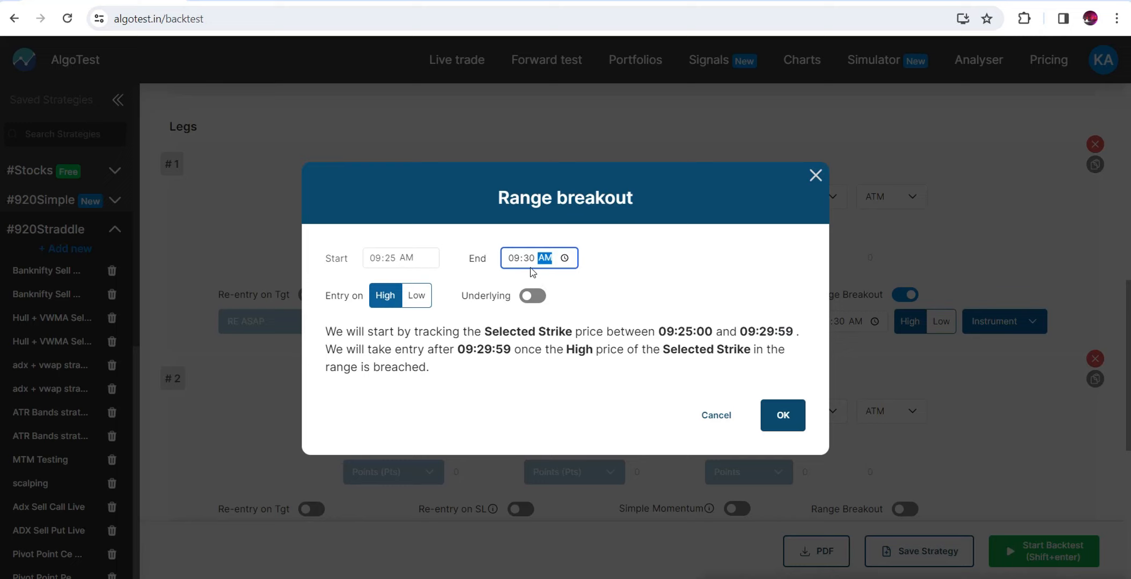
# Switch back to AlgoTest and set the range breakout's end time to 09:45 AM
pyautogui.click(532, 259)
pyautogui.write('45')
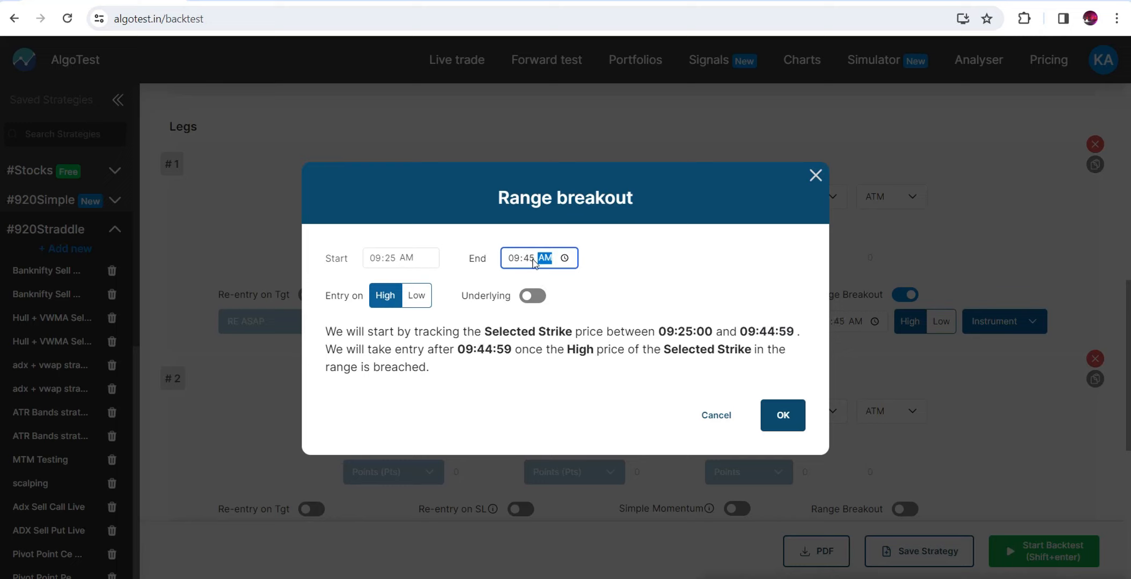
pyautogui.click(631, 306)
# On the TradingView Nifty chart, move the second vertical line to 09:44 and the lower horizontal line to the range low at 21706.75
pyautogui.click(563, 2)
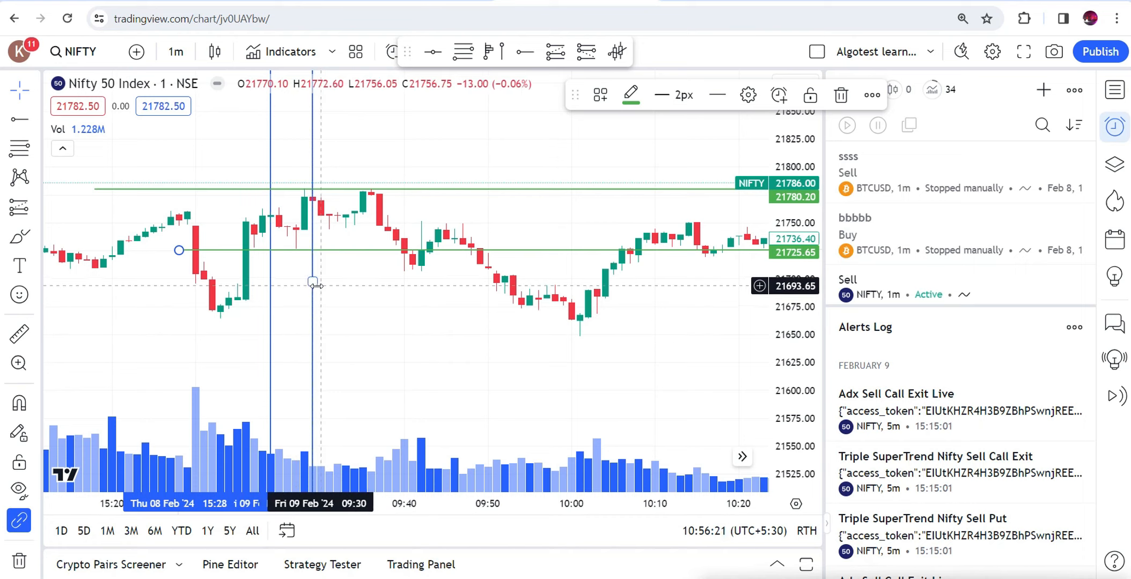
pyautogui.moveTo(312, 282); pyautogui.dragTo(437, 298)
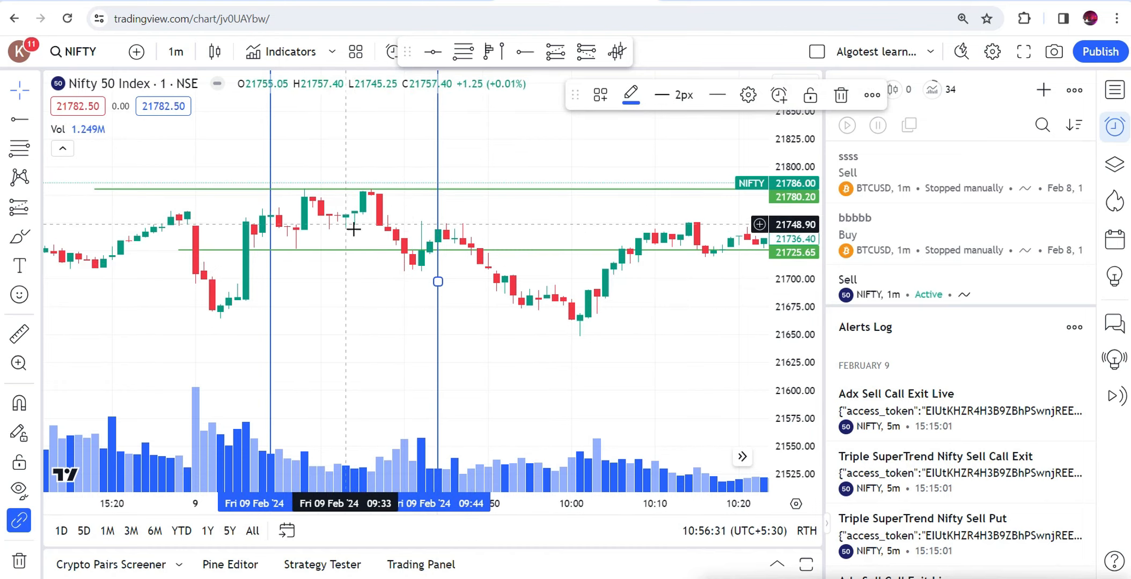
pyautogui.moveTo(353, 251); pyautogui.dragTo(404, 272)
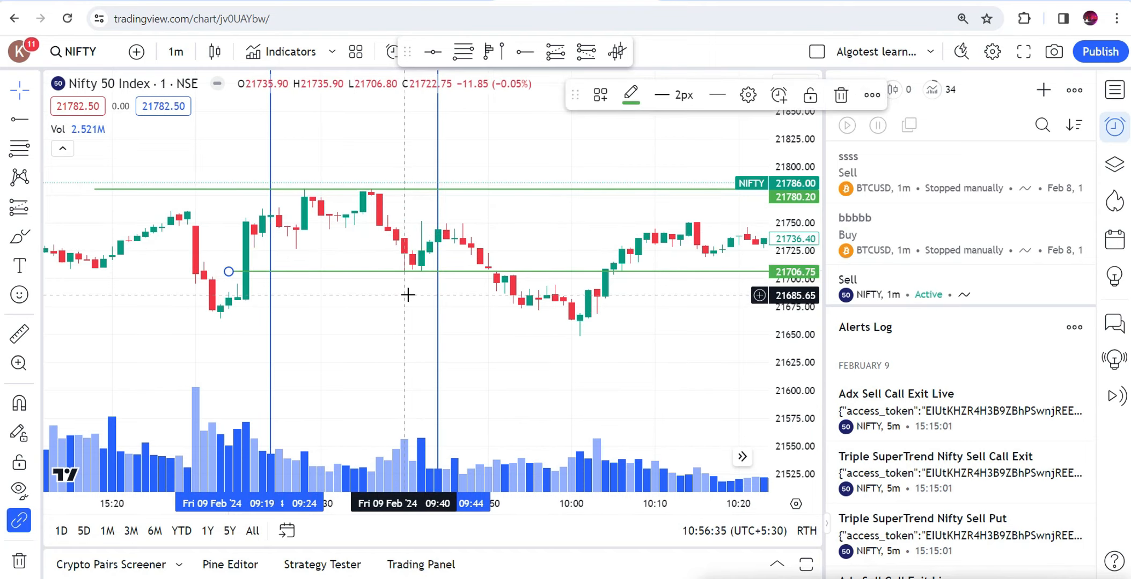
# Back in AlgoTest, compare High and Low as the breakout entry and apply the range breakout with entry on Low
pyautogui.click(123, 1)
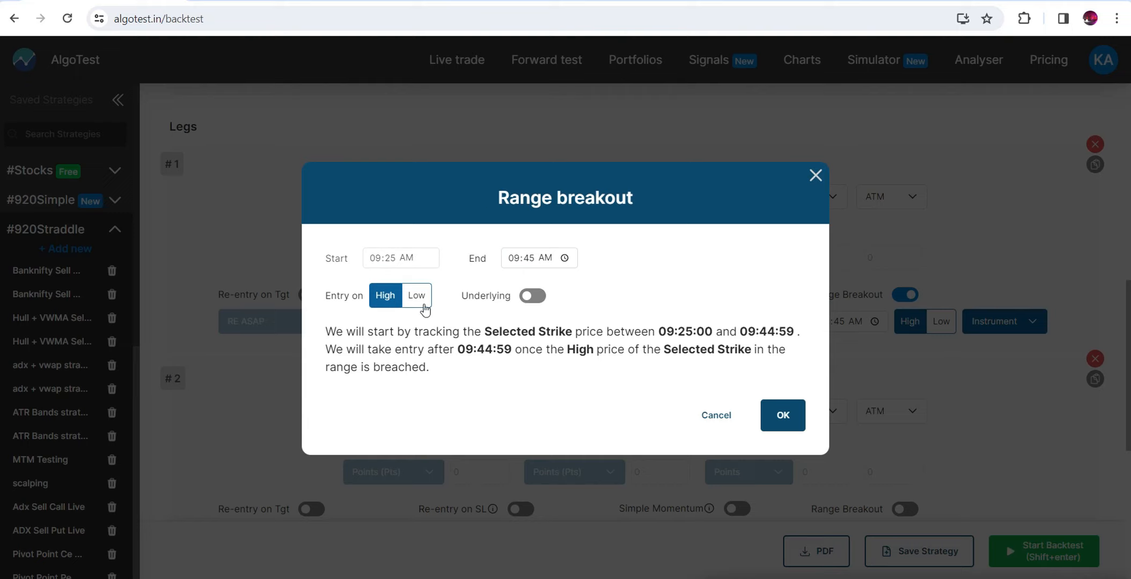
pyautogui.click(424, 307)
pyautogui.click(387, 300)
pyautogui.click(422, 298)
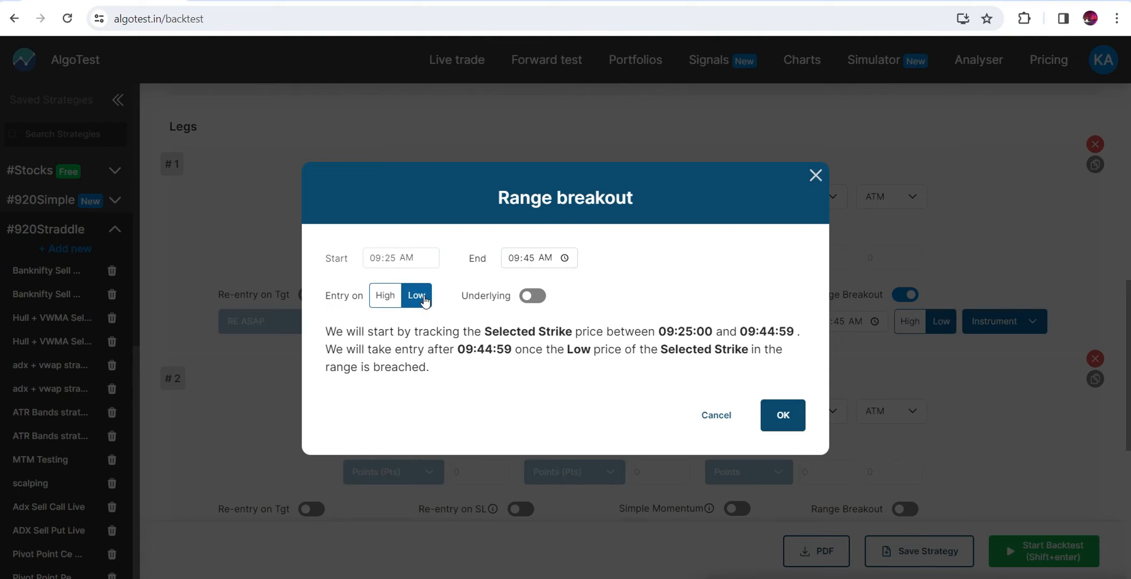
pyautogui.click(393, 299)
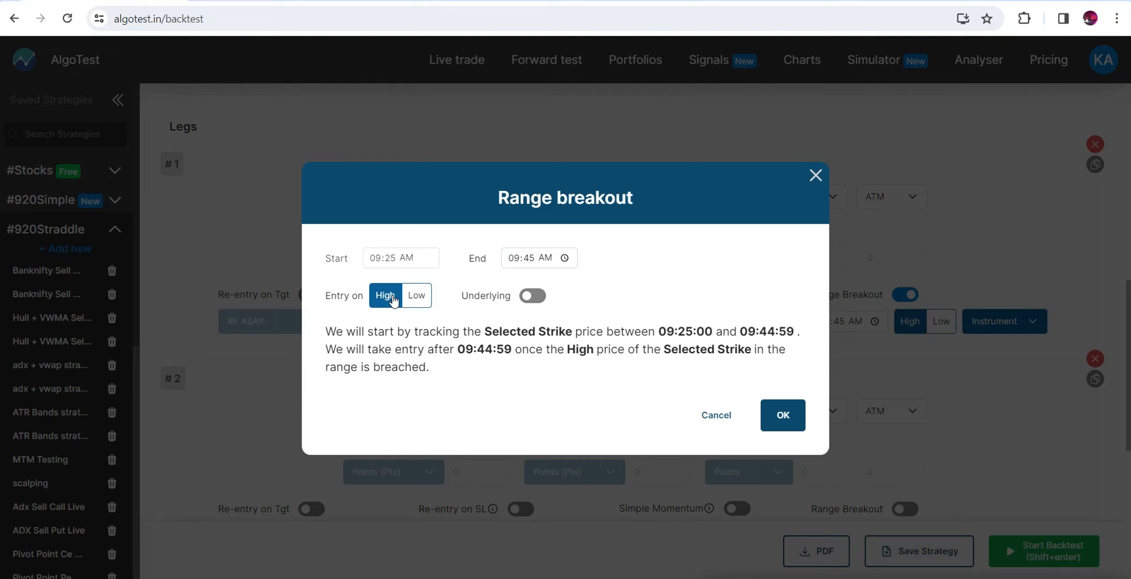
pyautogui.click(420, 304)
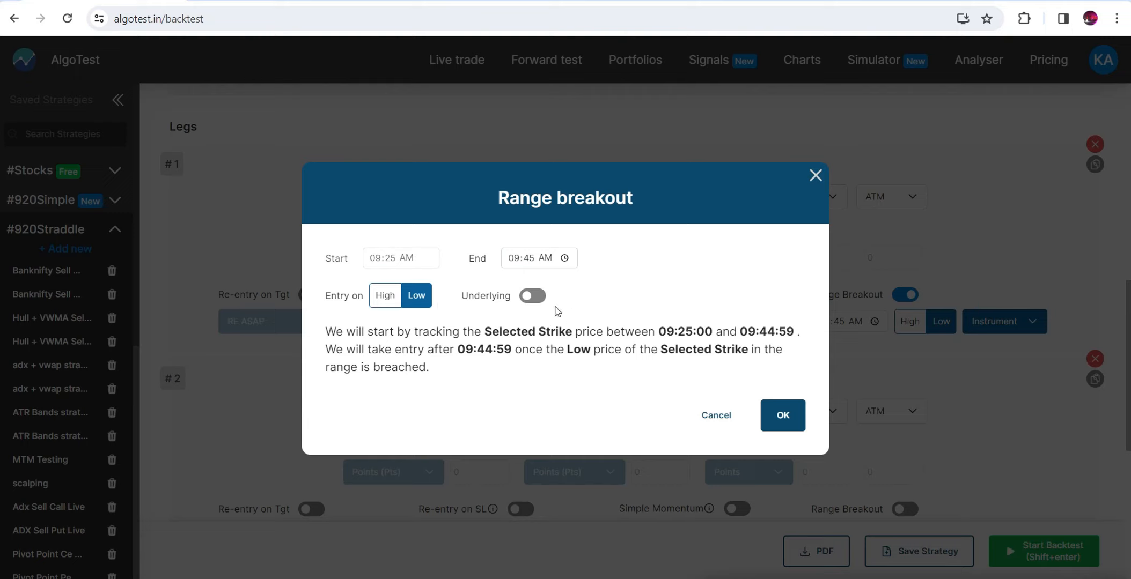
pyautogui.click(783, 417)
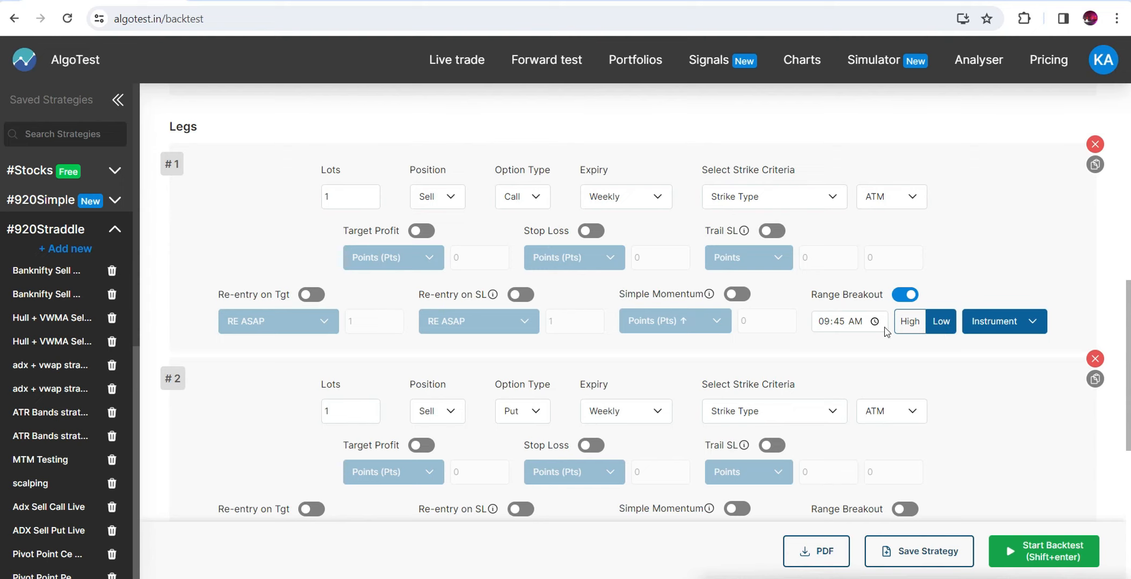
# Review the strategy's entry time and the first leg's breakout side, position, option type and strike type without changing them
pyautogui.scroll(5, 831, 327)
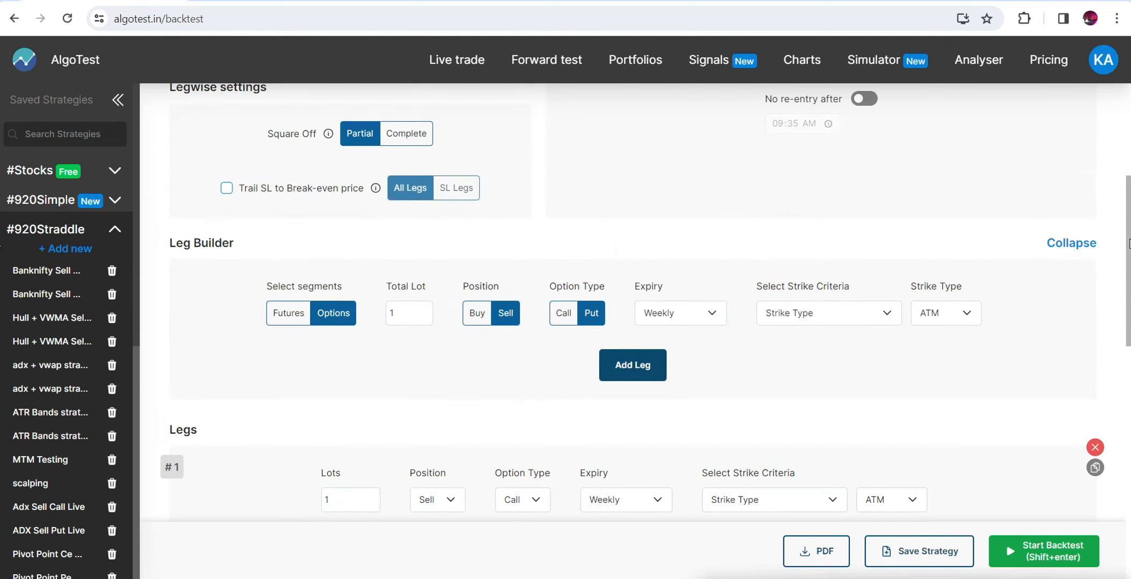
pyautogui.scroll(3, 1, 248)
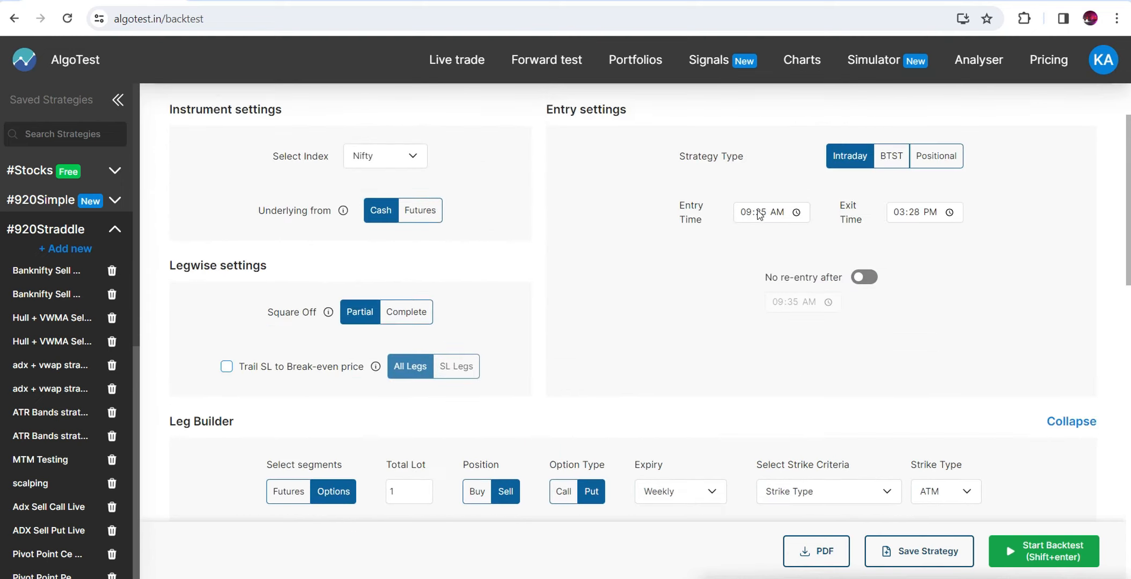
pyautogui.scroll(-8, 2, 190)
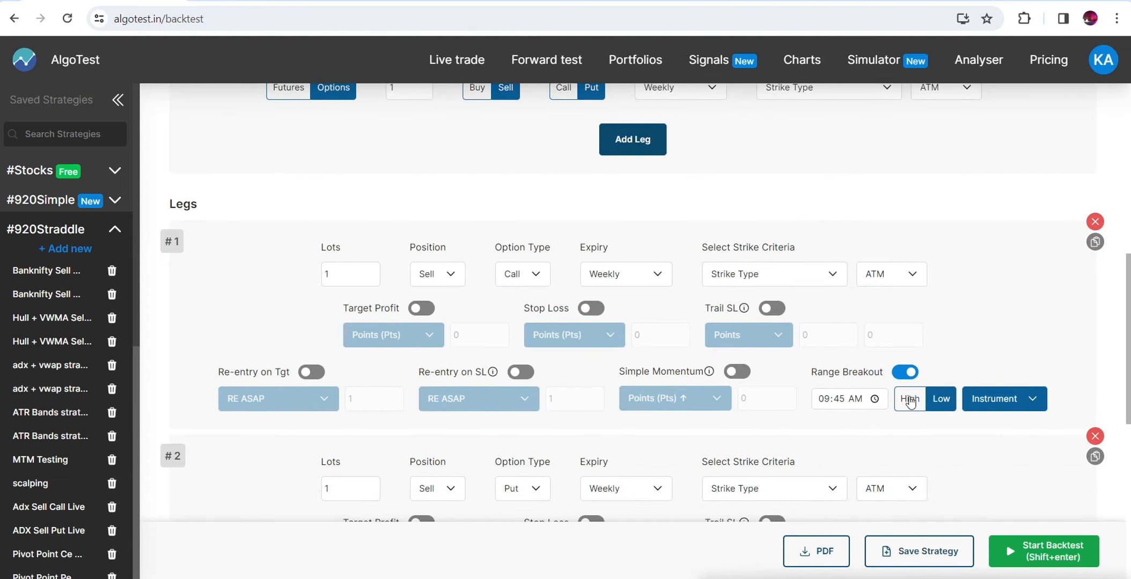
pyautogui.click(940, 403)
pyautogui.click(942, 404)
pyautogui.click(425, 280)
pyautogui.click(441, 277)
pyautogui.click(522, 280)
pyautogui.click(525, 281)
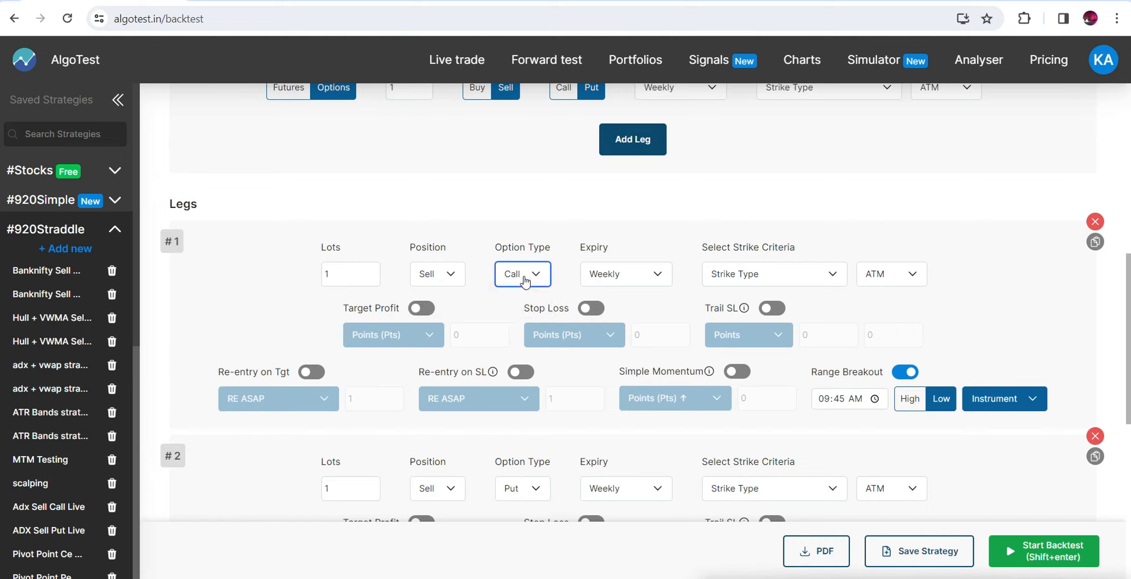
pyautogui.click(894, 274)
pyautogui.click(895, 274)
pyautogui.click(894, 274)
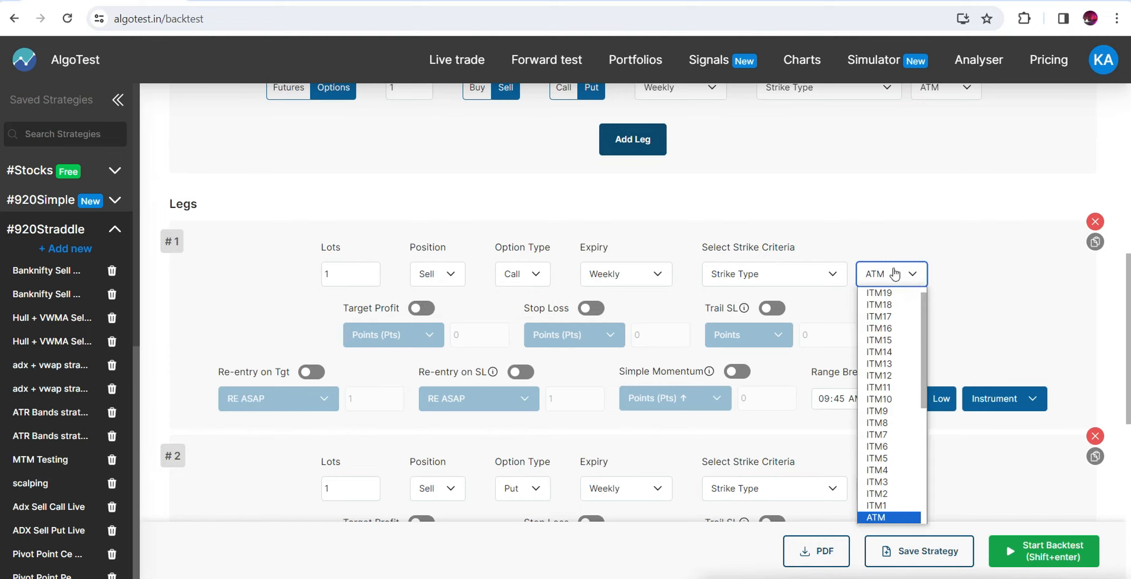
pyautogui.click(894, 274)
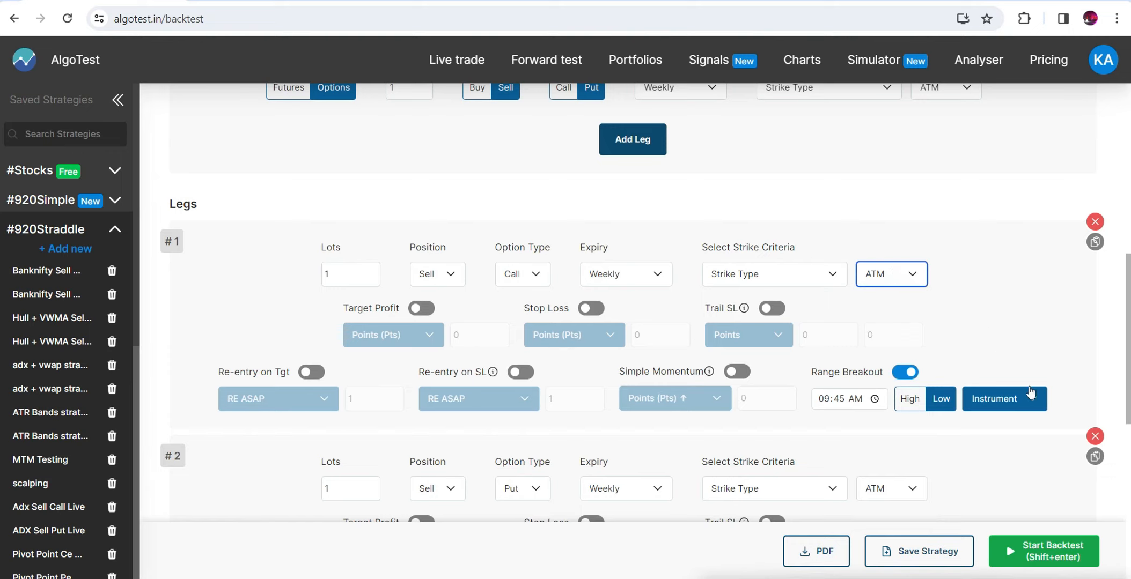
# Examine the Underlying and Instrument choices for the first leg's range breakout and recheck the instrument and entry settings
pyautogui.click(1007, 408)
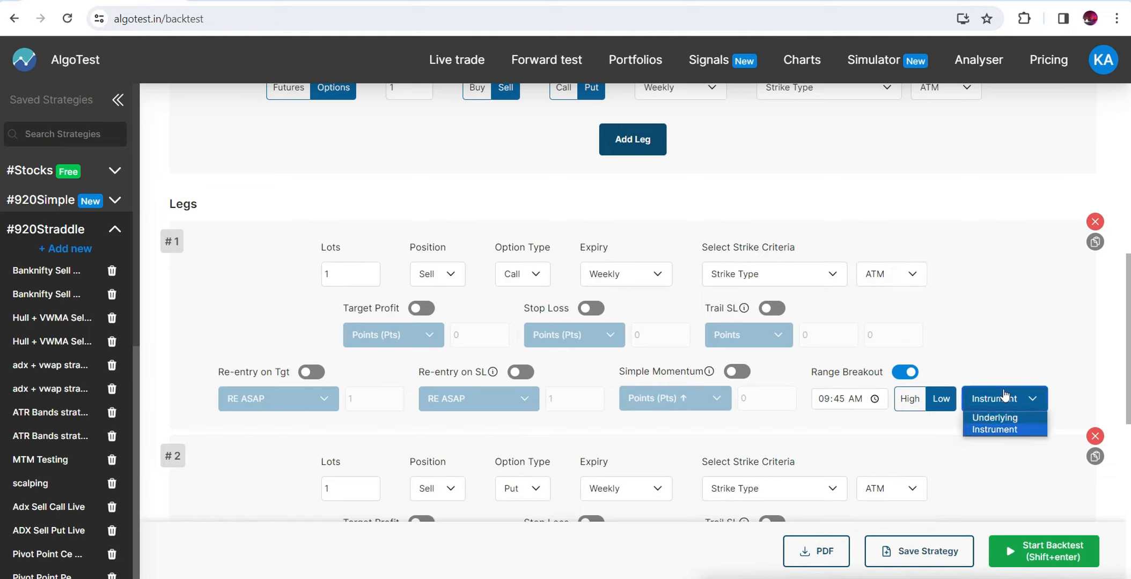
pyautogui.click(1005, 397)
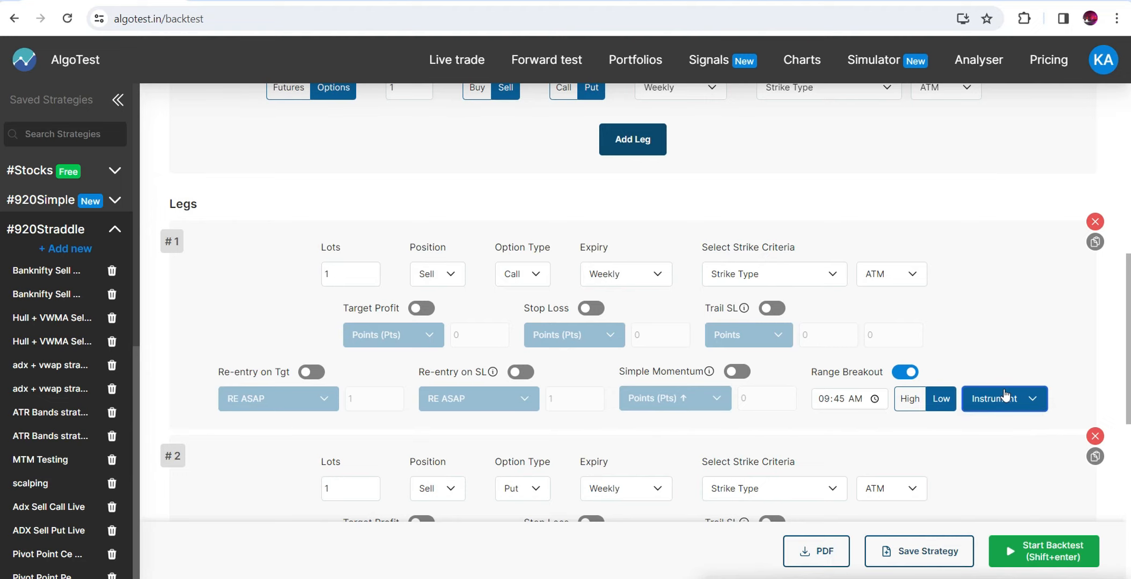
pyautogui.scroll(4, 912, 360)
pyautogui.scroll(-3, 833, 370)
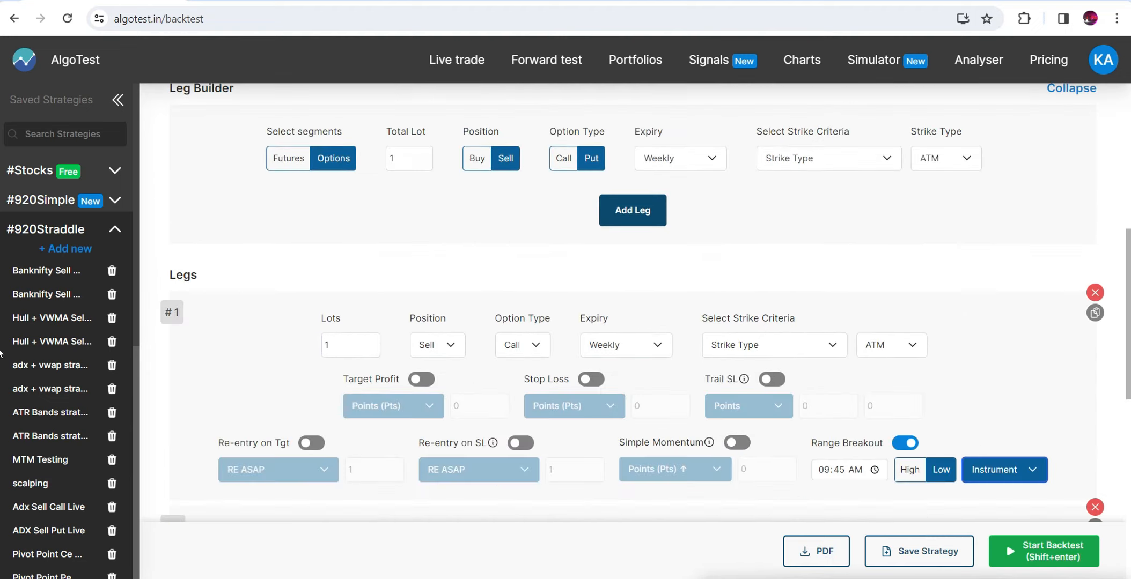
pyautogui.scroll(5, 833, 370)
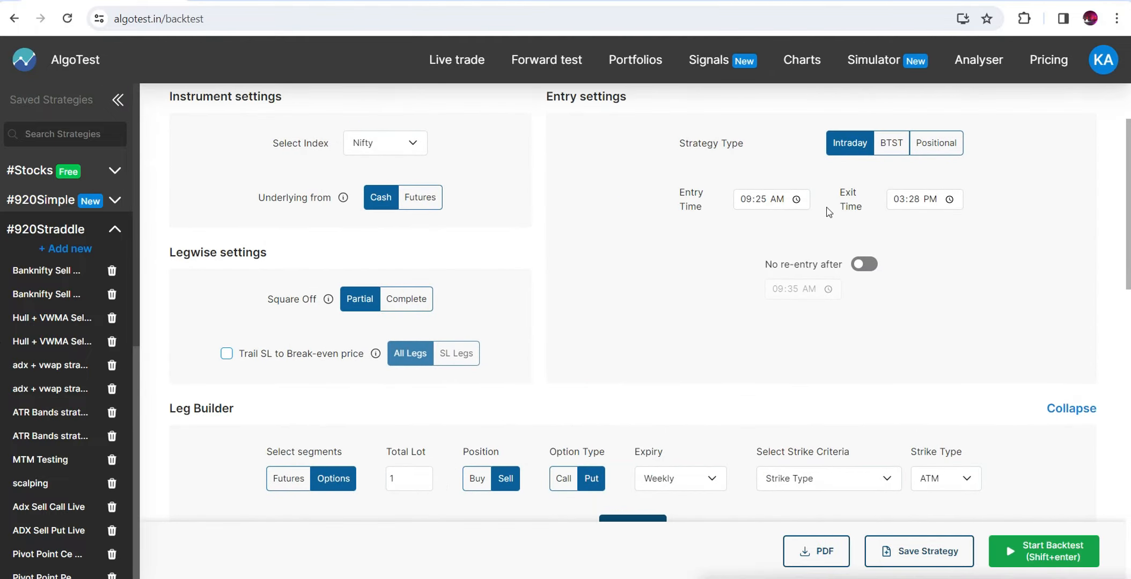
pyautogui.scroll(-7, 1010, 349)
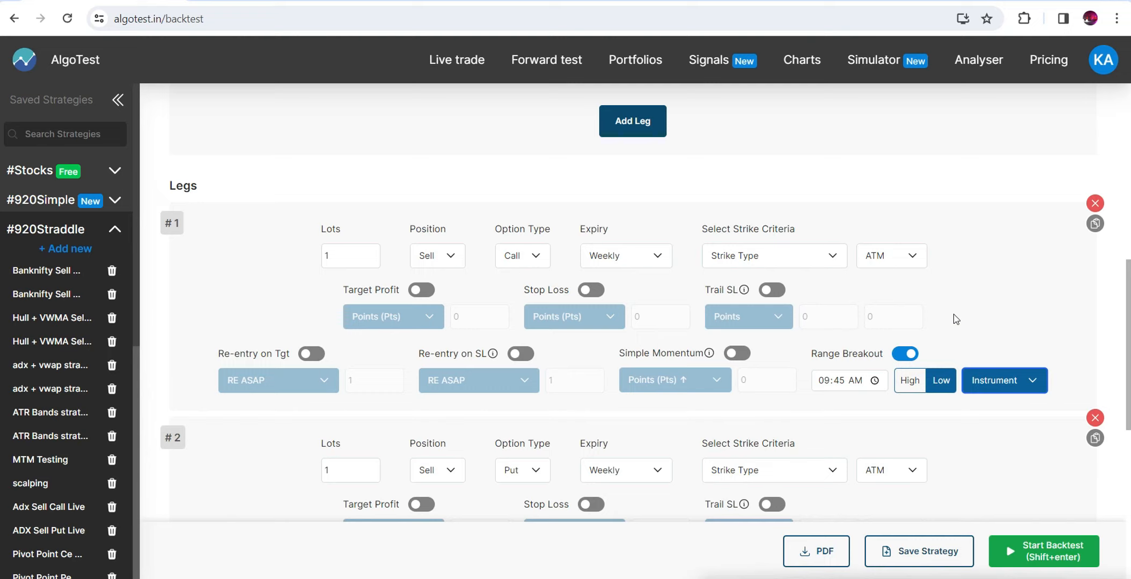
# Try Underlying as the first leg's range breakout basis, with a look at the TradingView Nifty chart, returning to Instrument
pyautogui.click(1008, 384)
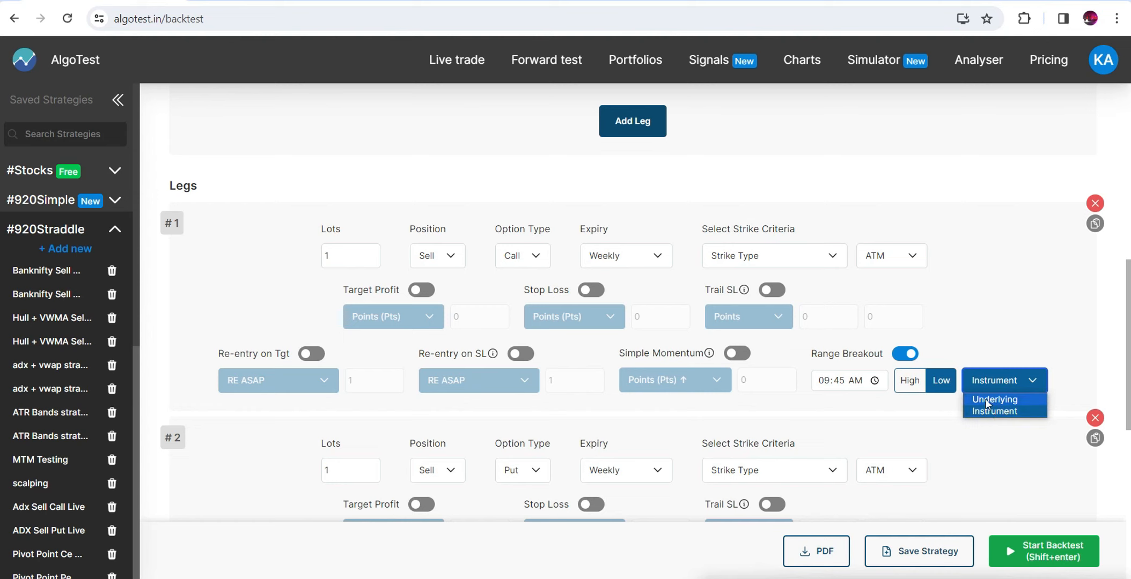
pyautogui.click(987, 400)
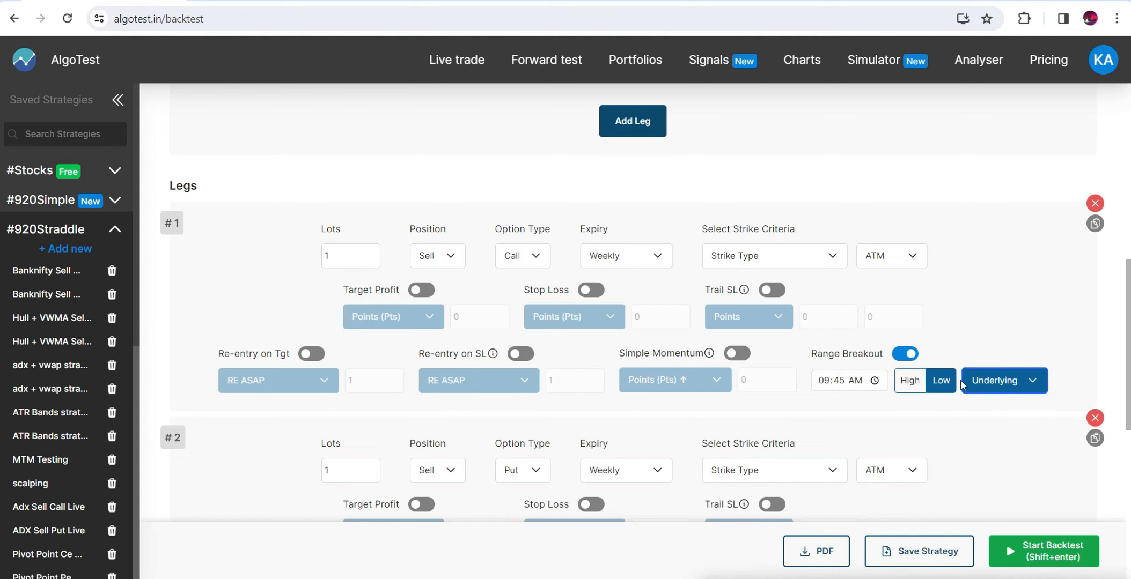
pyautogui.click(633, 0)
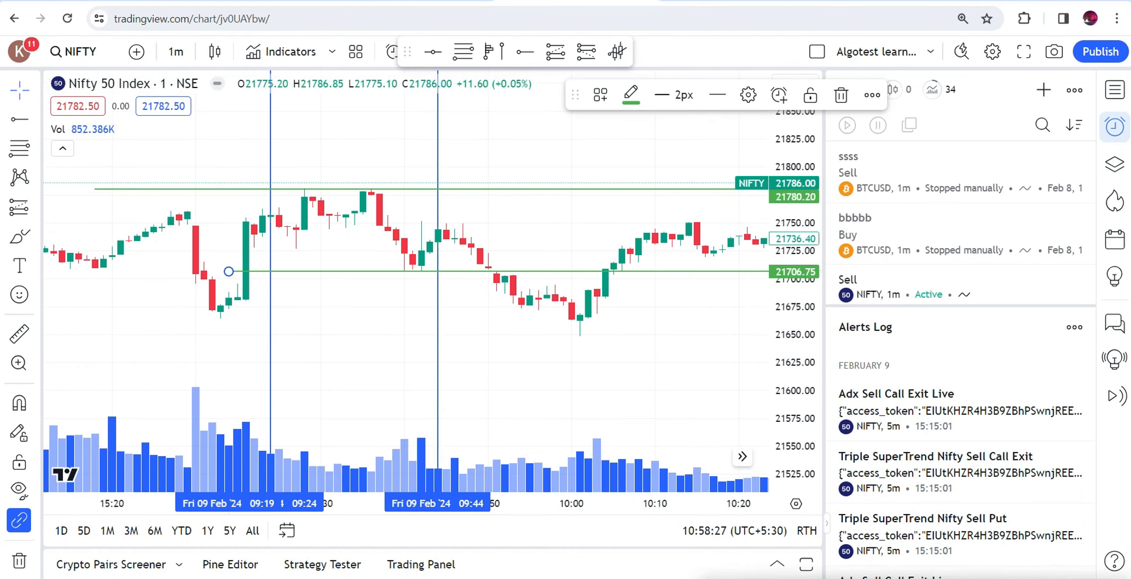
pyautogui.click(104, 1)
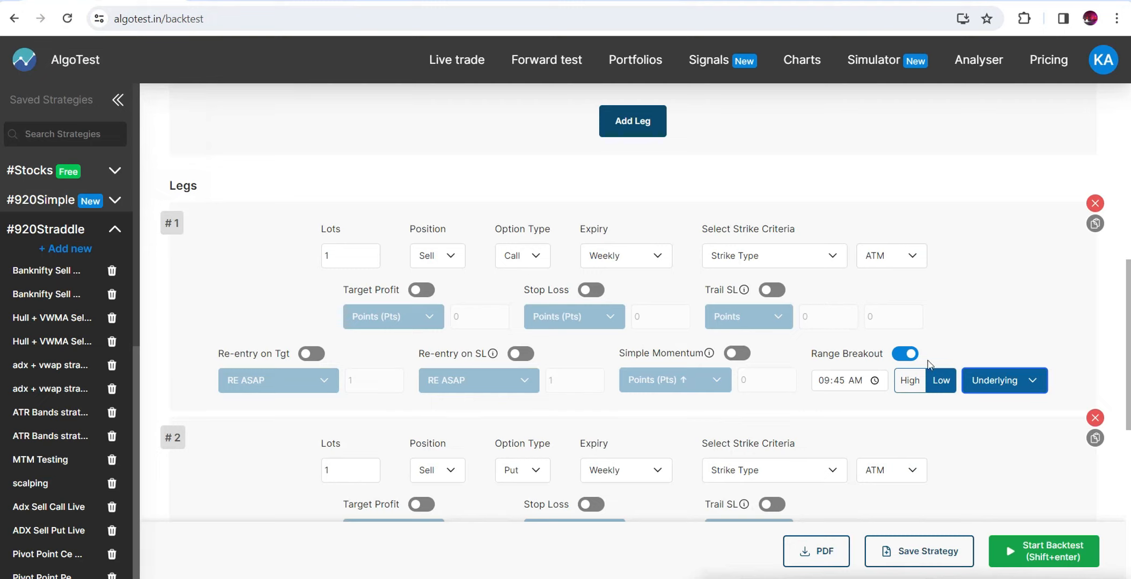
pyautogui.click(1008, 392)
pyautogui.click(1005, 409)
# Switch to the Google Sheets file and enter 09:20 in cell A2 and 21280 in cell C2
pyautogui.click(890, 1)
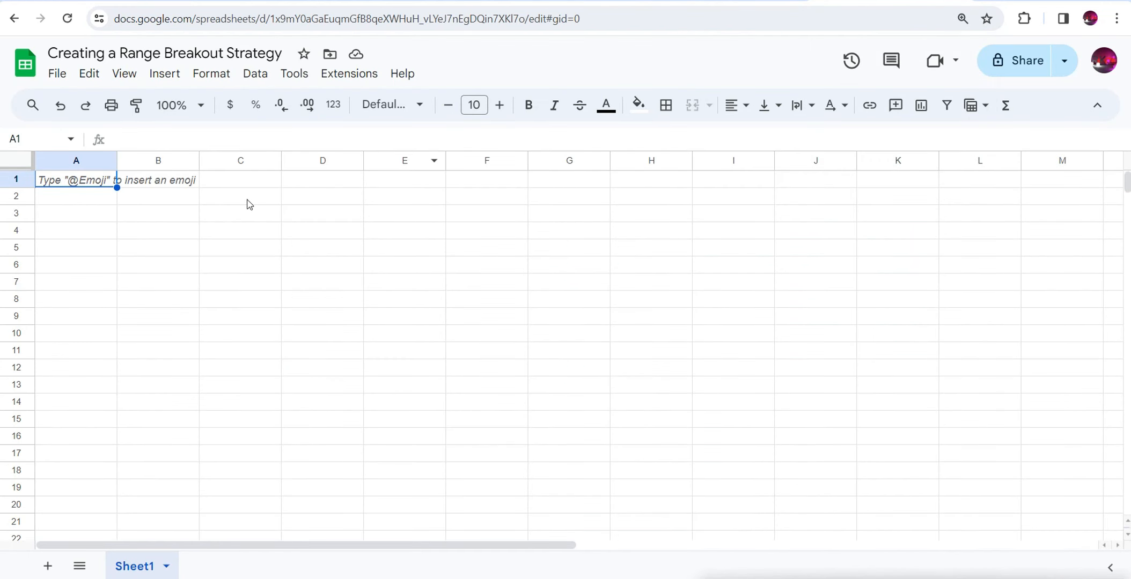
pyautogui.click(73, 200)
pyautogui.doubleClick(73, 199)
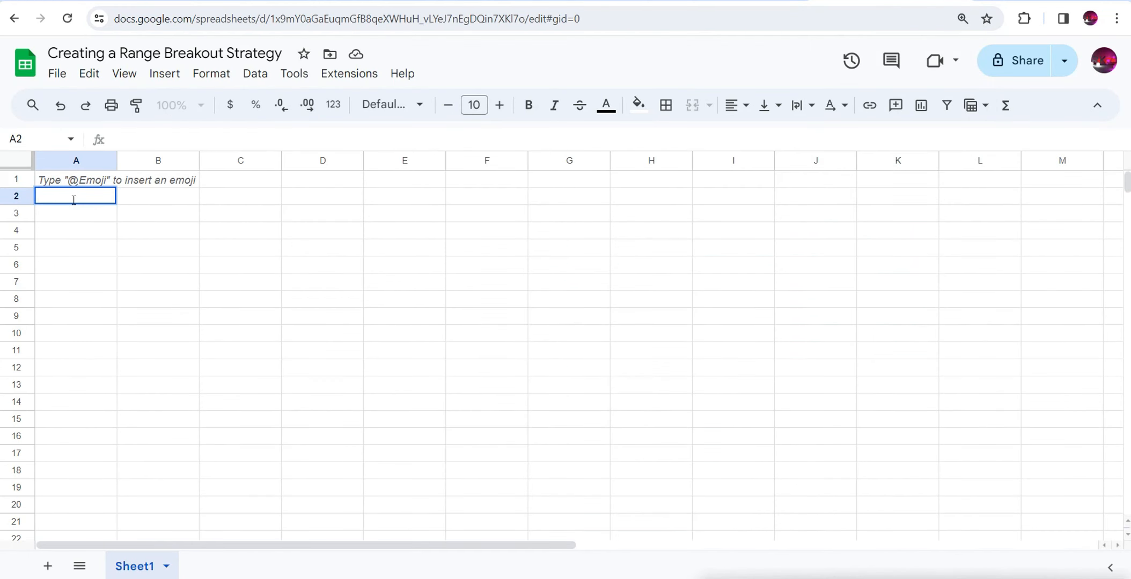
pyautogui.write('09:20')
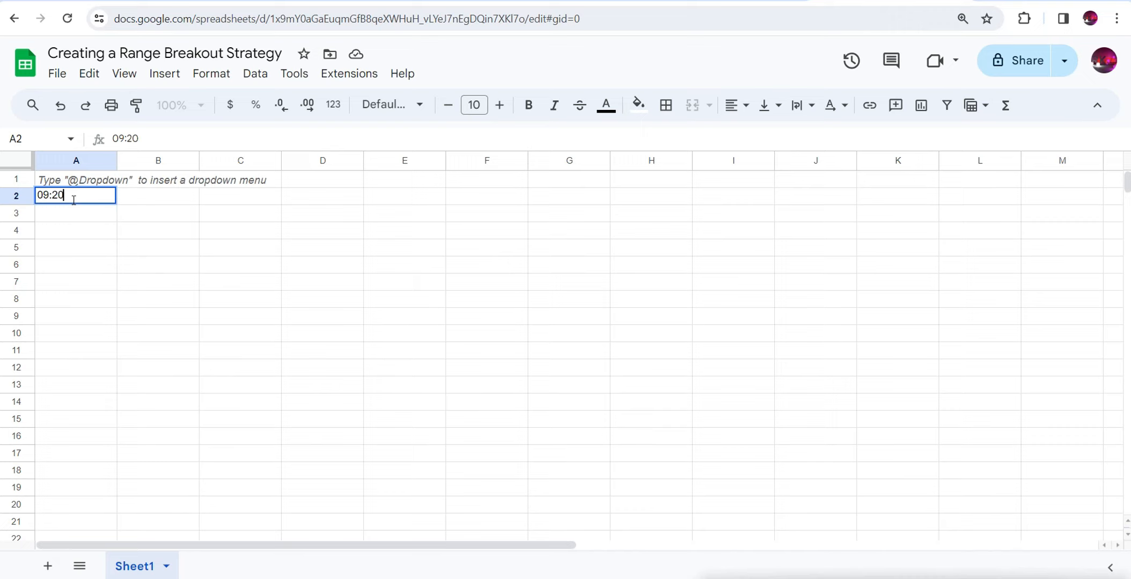
pyautogui.doubleClick(240, 197)
pyautogui.write('21')
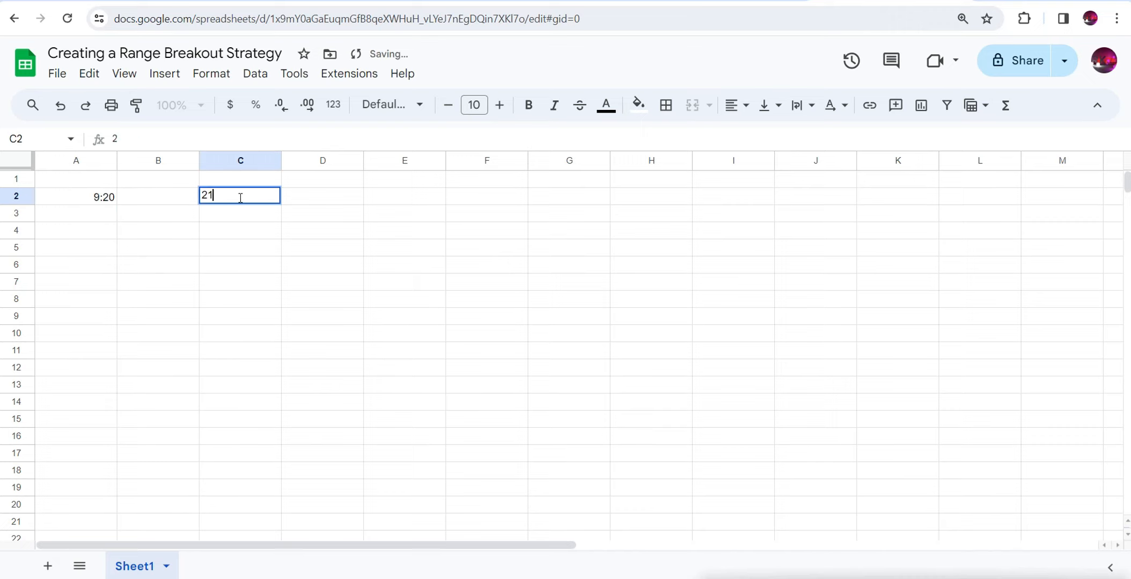
pyautogui.write('280')
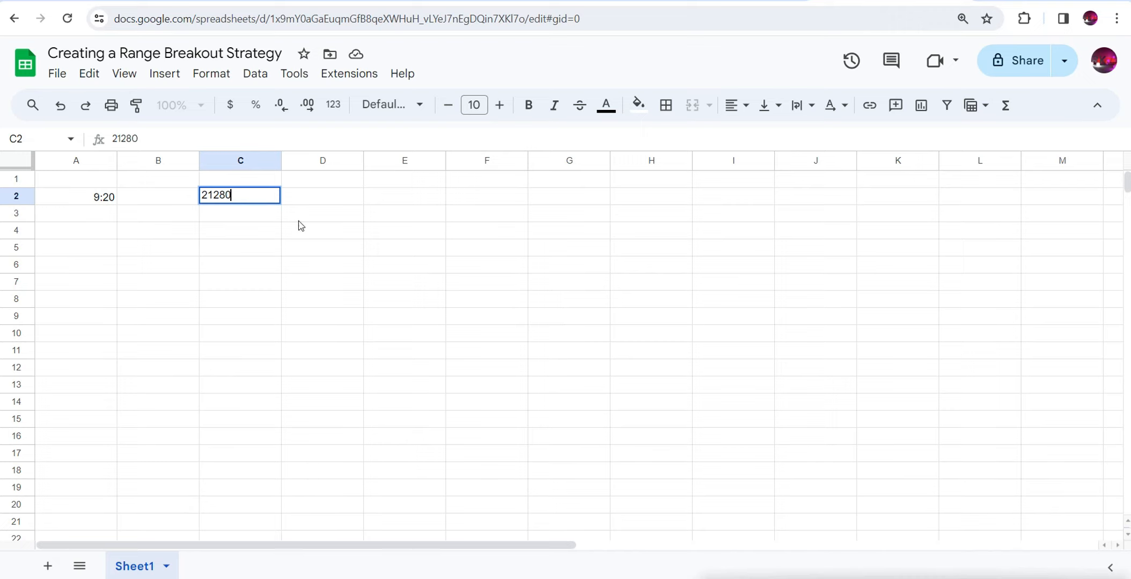
# Fill row 3 with ATM in cell B3, 21300 in cell C3 and ce in cell D3
pyautogui.doubleClick(130, 214)
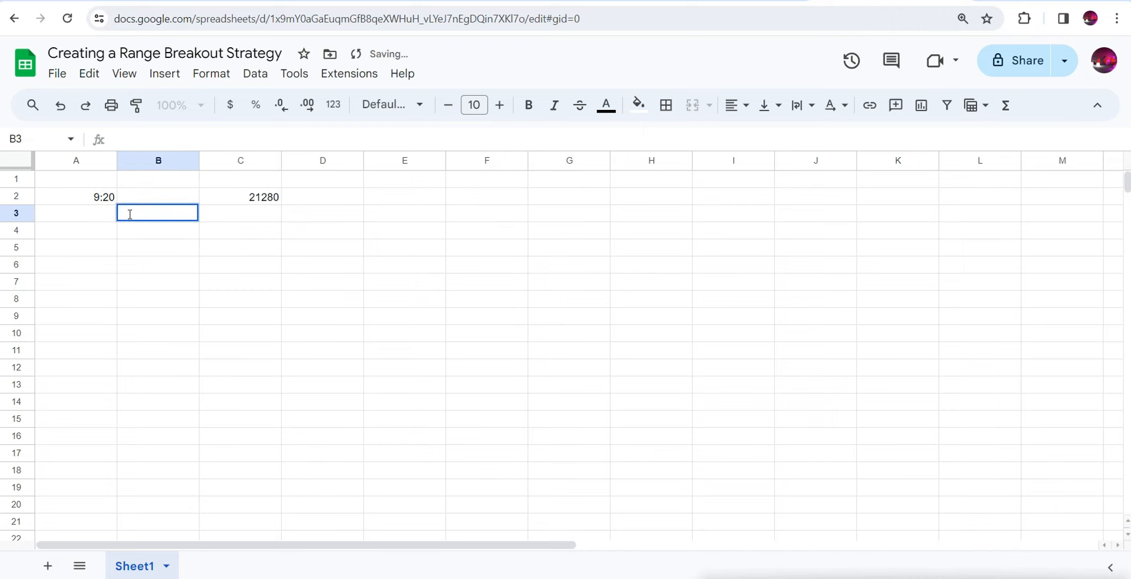
pyautogui.write('ATM')
pyautogui.doubleClick(230, 213)
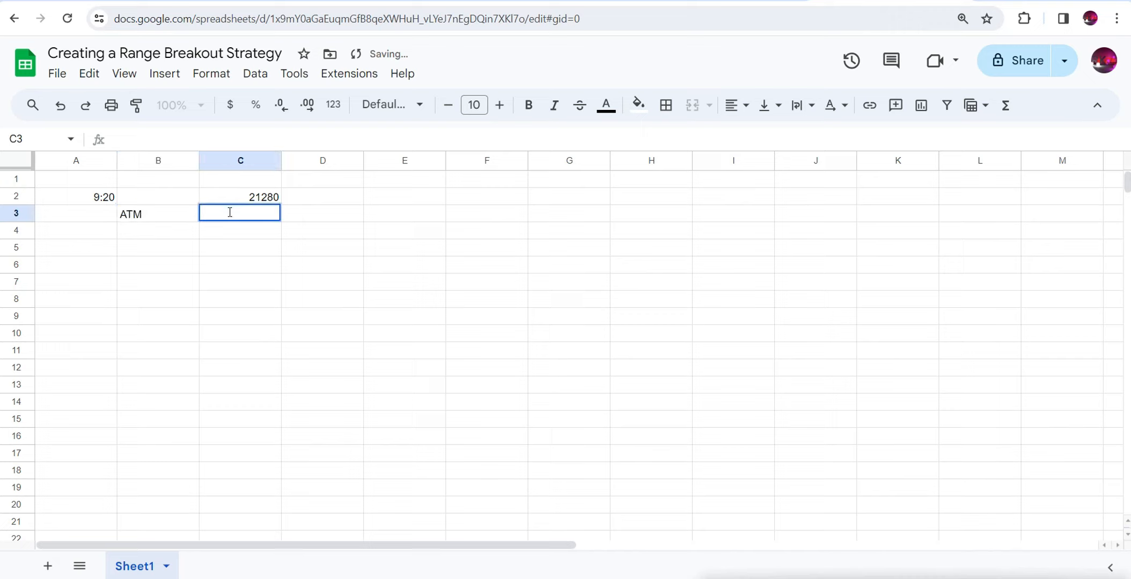
pyautogui.write('21')
pyautogui.press('Return')
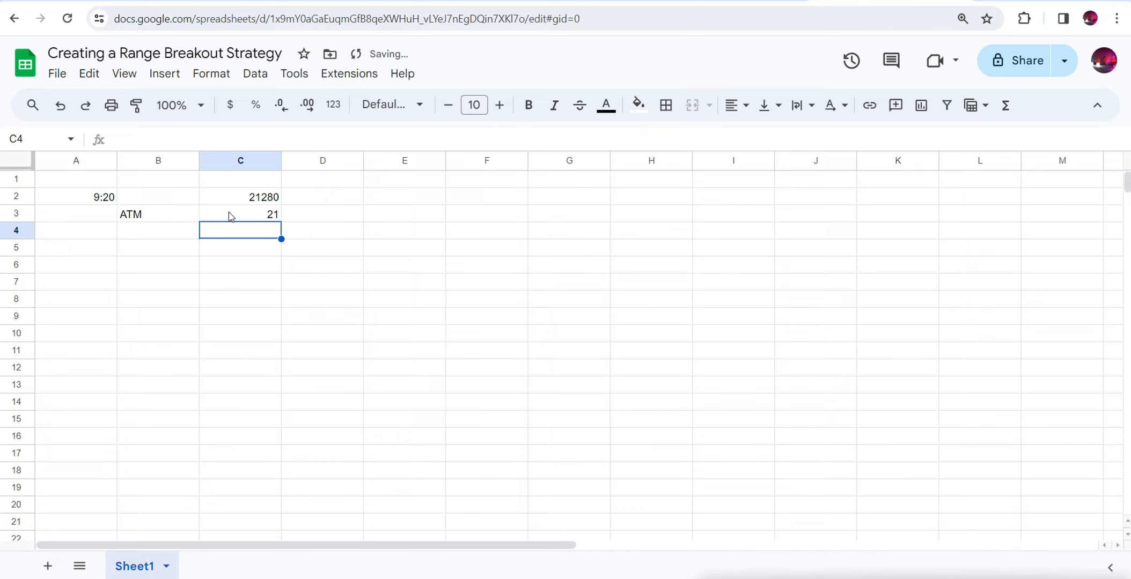
pyautogui.doubleClick(270, 212)
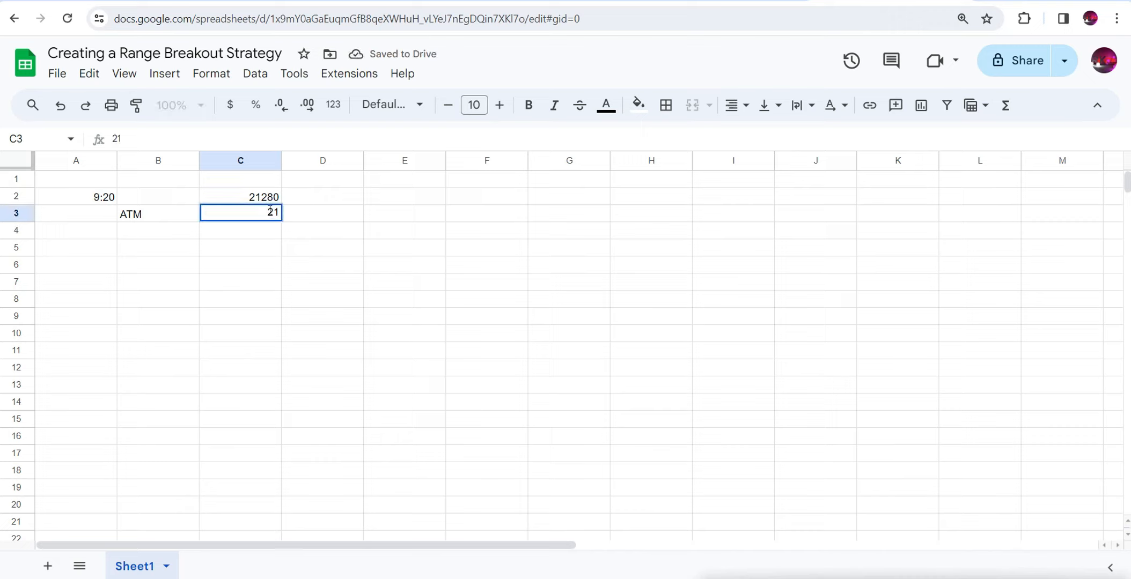
pyautogui.write('300')
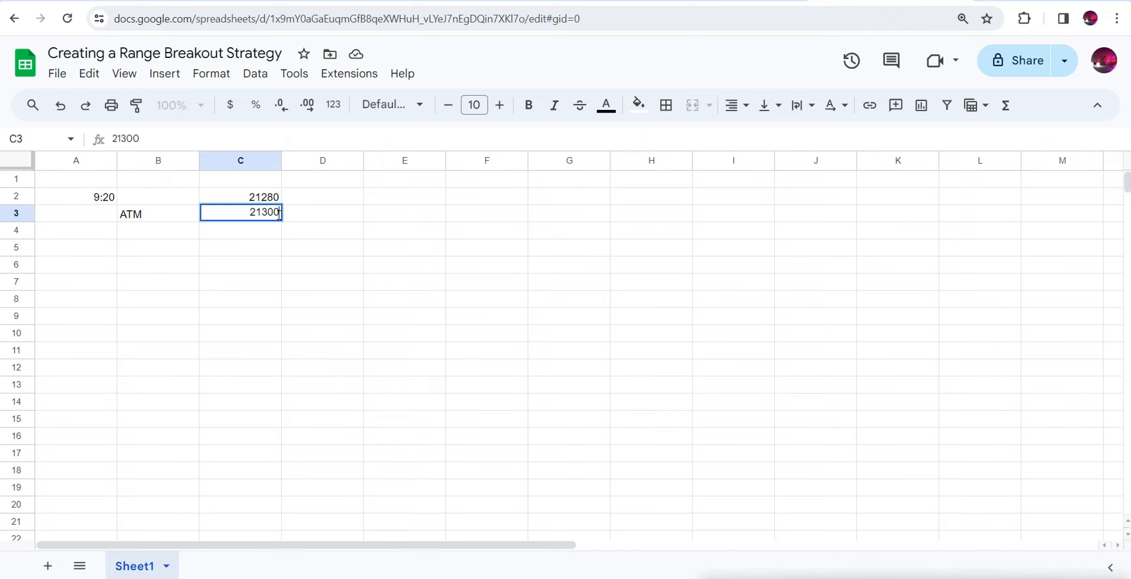
pyautogui.click(297, 211)
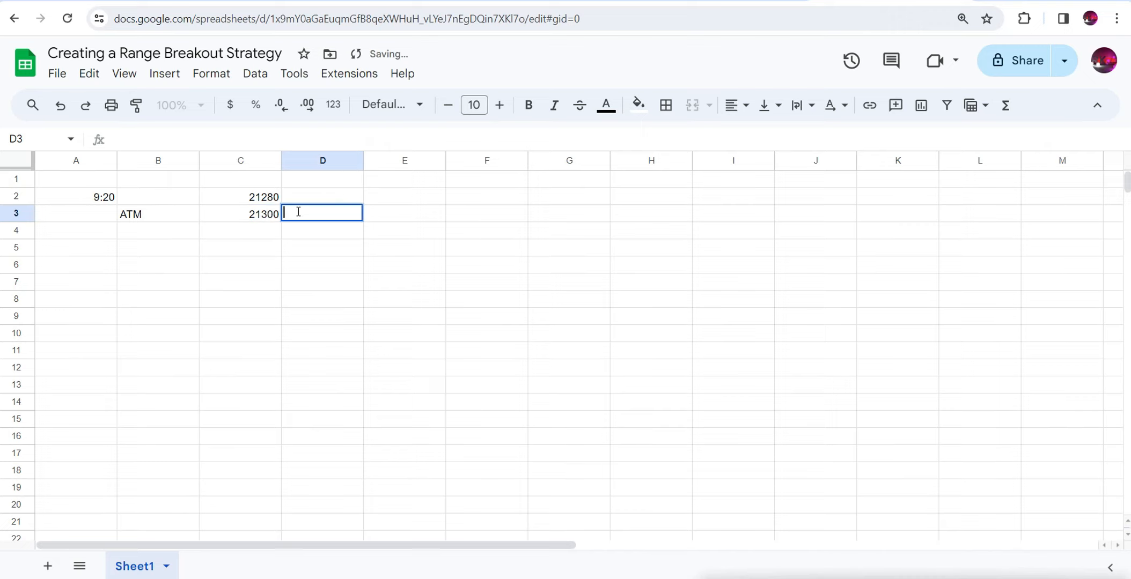
pyautogui.write('ce')
# Recheck the first leg's range breakout in AlgoTest, examine the Nifty 21300 CE option chart in Kite, and return to AlgoTest
pyautogui.click(104, 1)
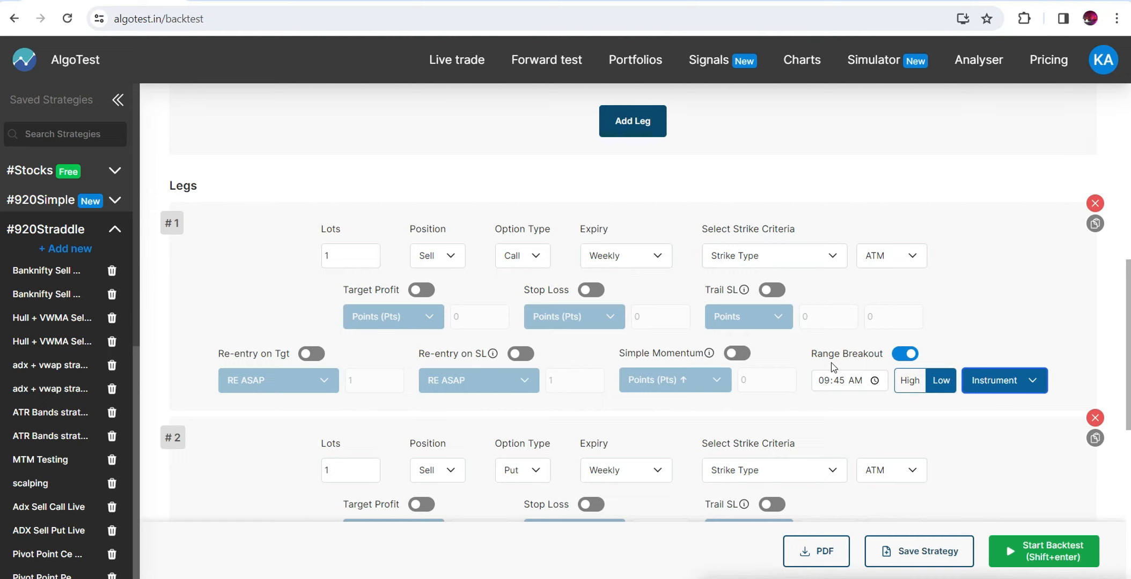
pyautogui.click(869, 0)
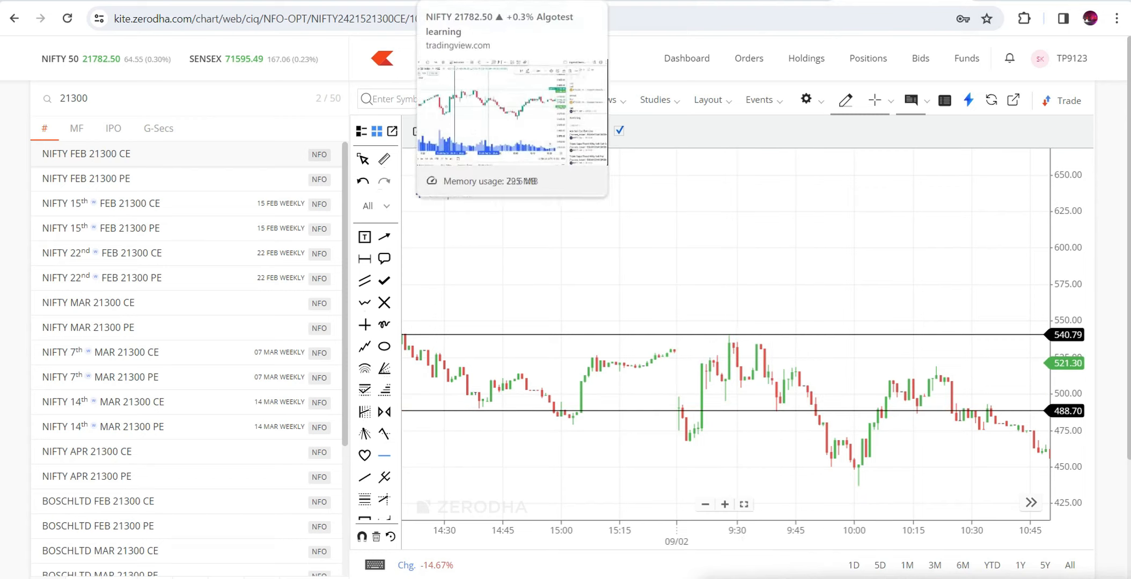
pyautogui.click(228, 1)
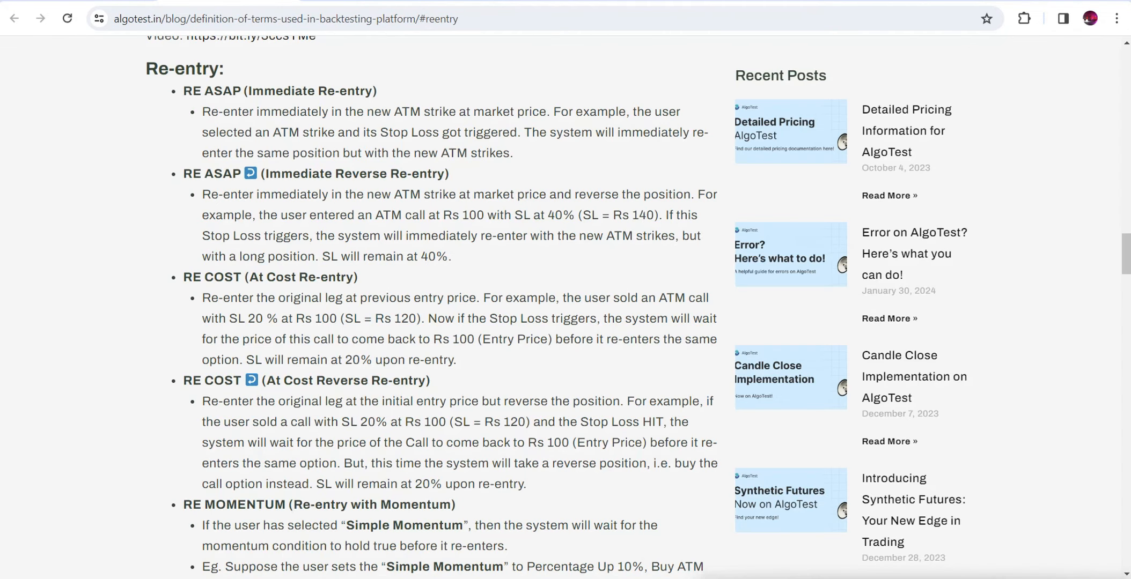
pyautogui.click(389, 2)
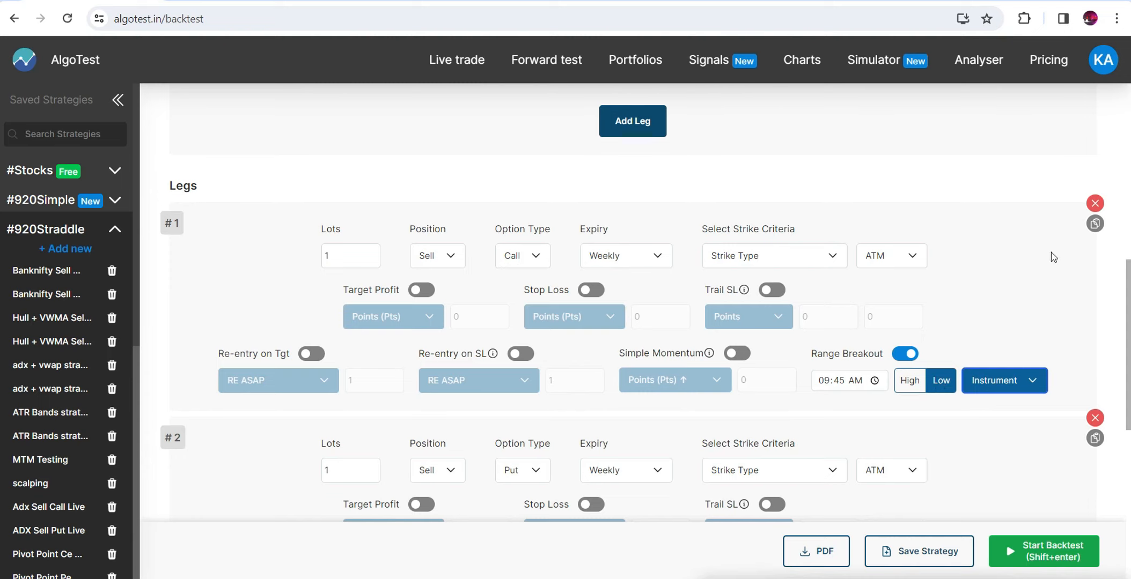
# Enable range breakout on the second leg with end time 09:45 AM and entry on Low of the selected strike
pyautogui.scroll(-2, 1, 366)
pyautogui.scroll(-1, 1, 366)
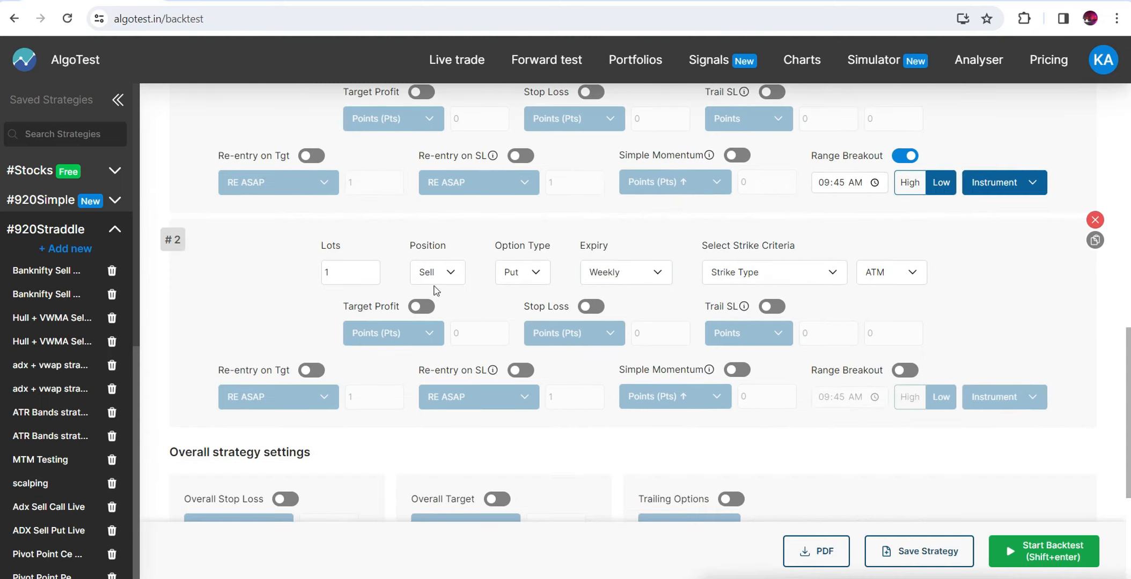
pyautogui.click(904, 371)
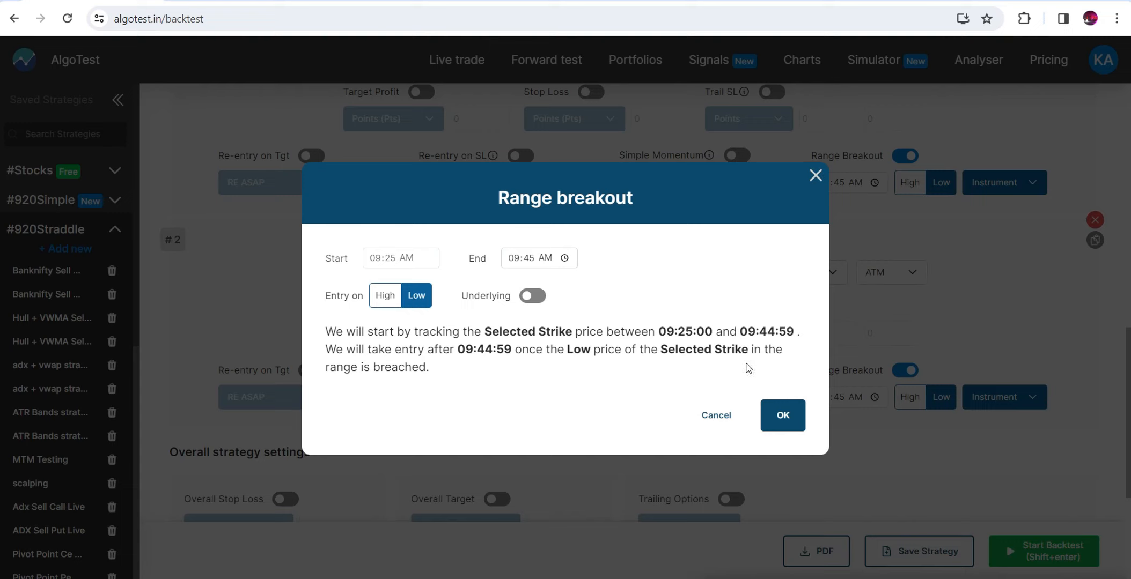
pyautogui.click(786, 421)
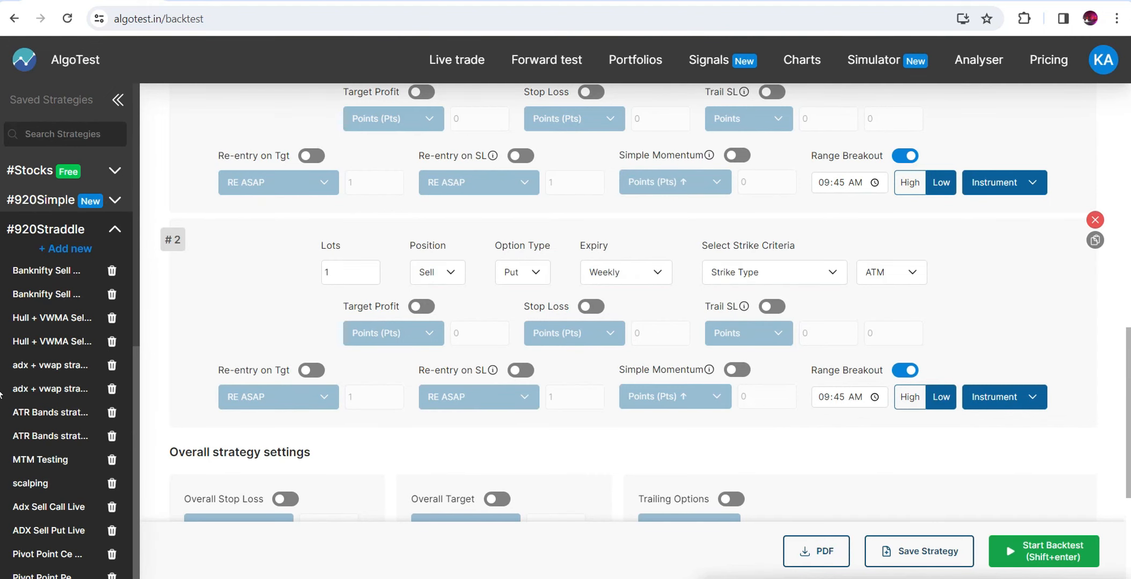
# Try Underlying with entry on High for the second leg's range breakout, returning to Instrument and Low
pyautogui.scroll(-2, 1, 394)
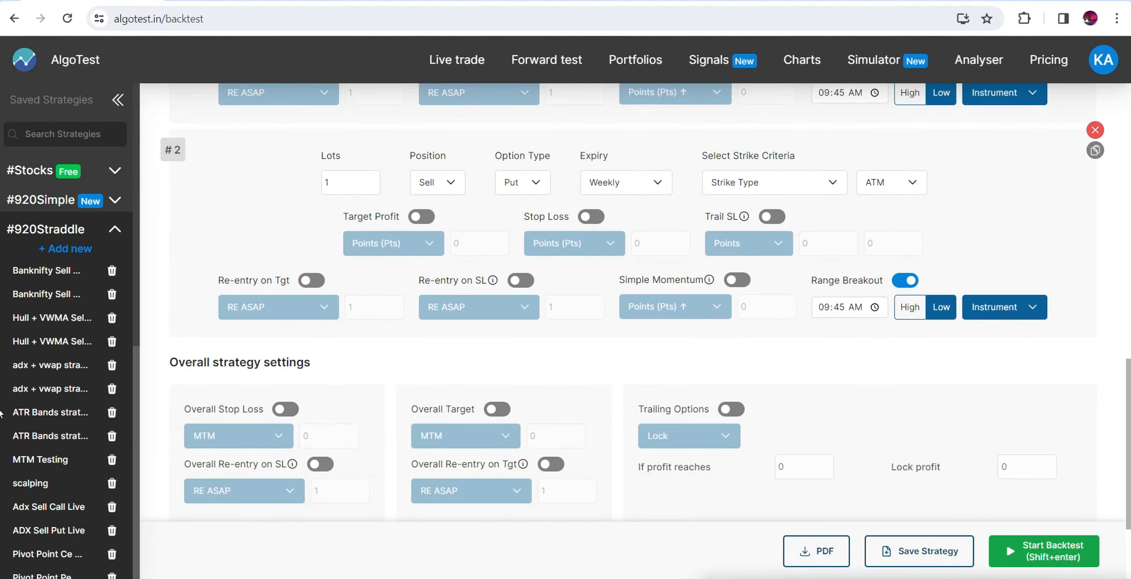
pyautogui.click(1023, 308)
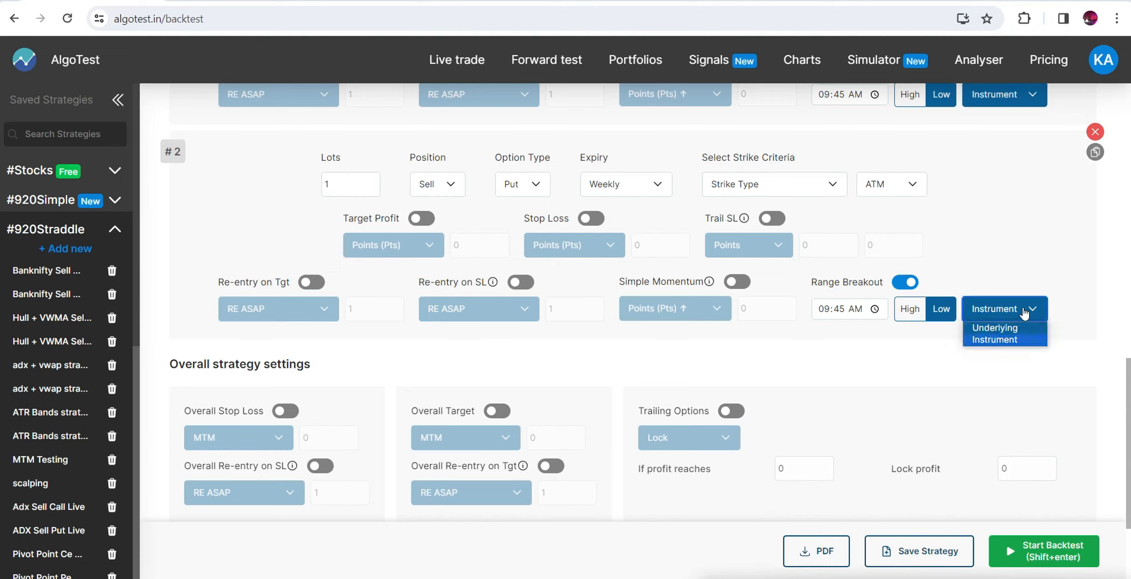
pyautogui.click(990, 329)
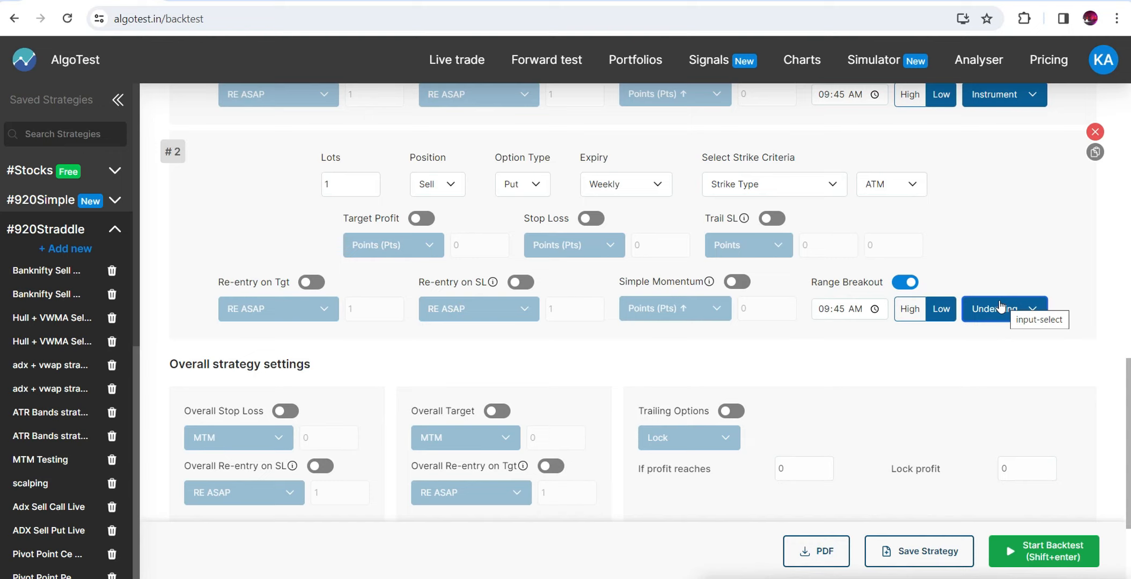
pyautogui.click(912, 316)
pyautogui.click(1018, 310)
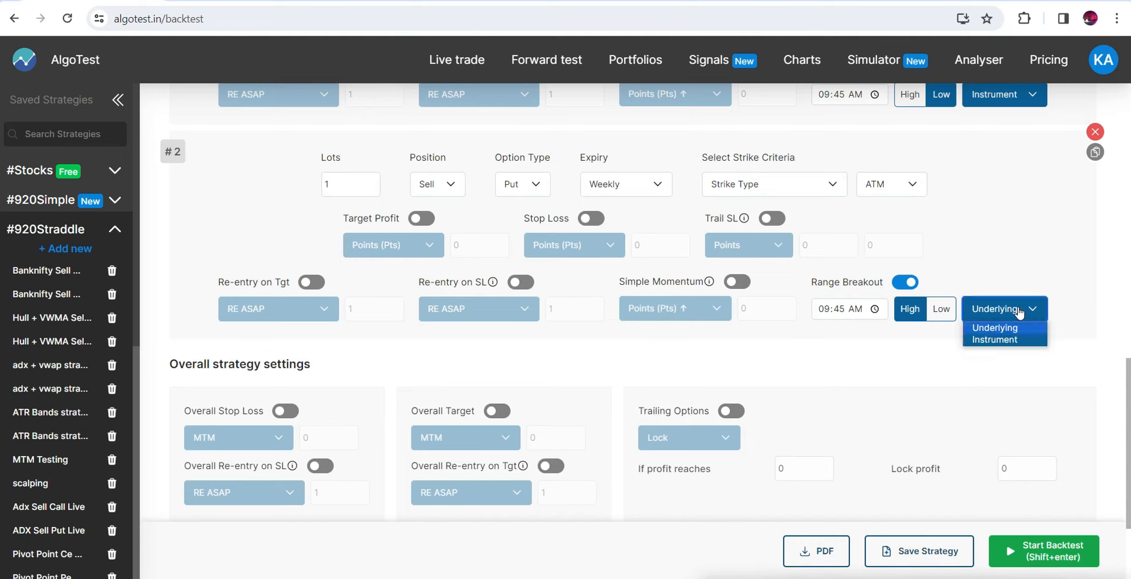
pyautogui.click(994, 341)
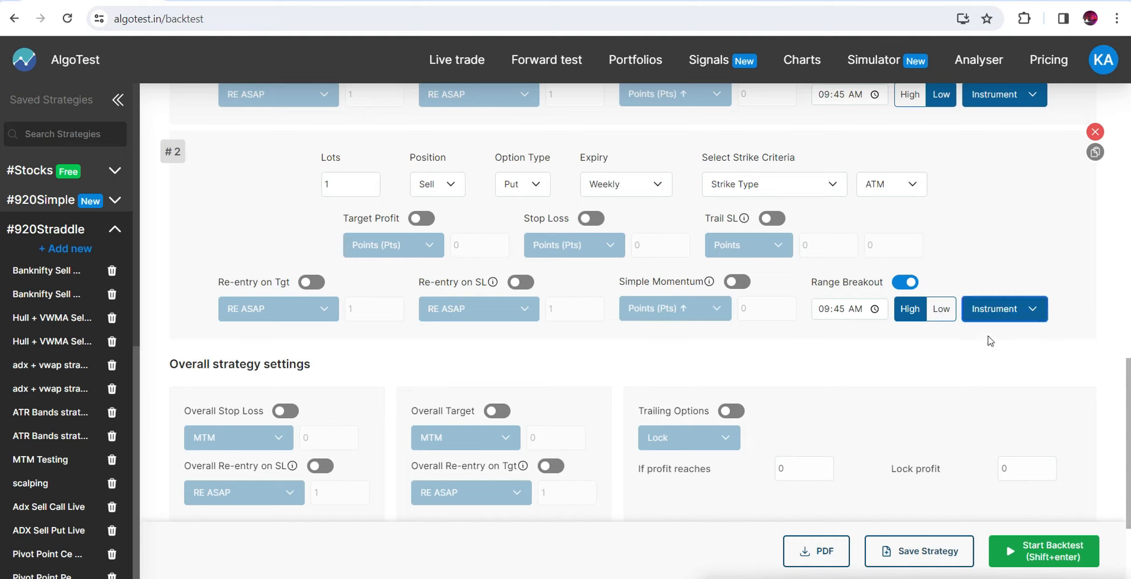
pyautogui.click(941, 317)
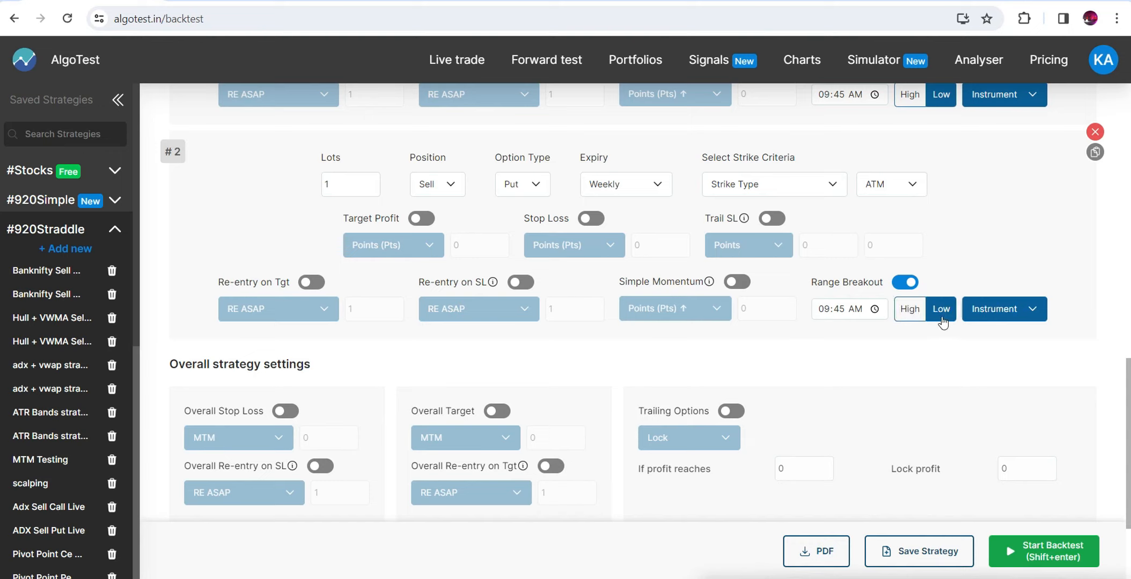
# Enable a stop loss of 30 points on both the Call leg and the Put leg
pyautogui.scroll(3, 643, 322)
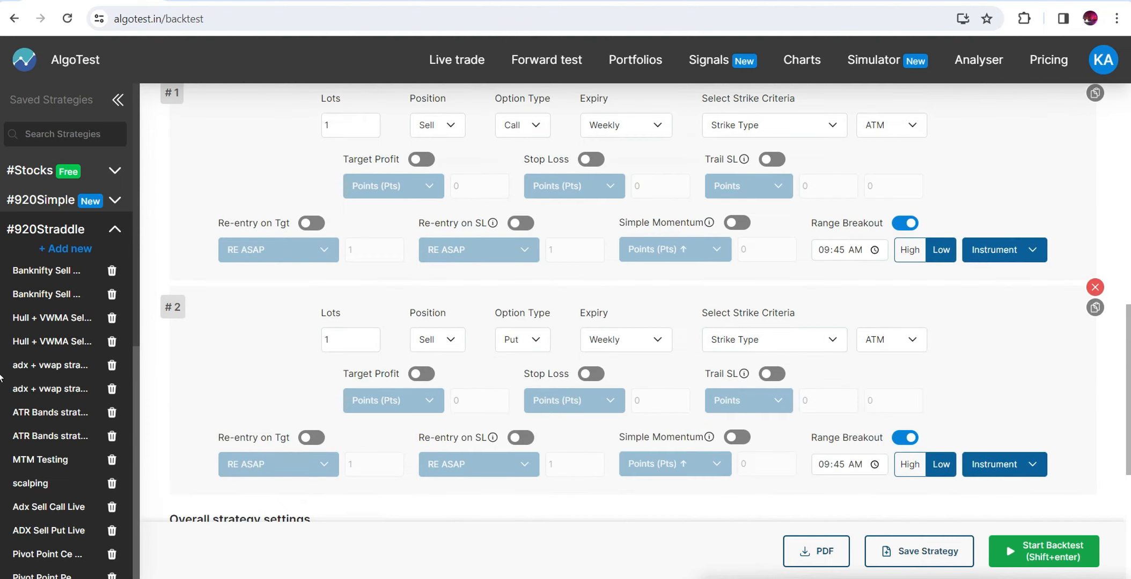
pyautogui.press('Down')
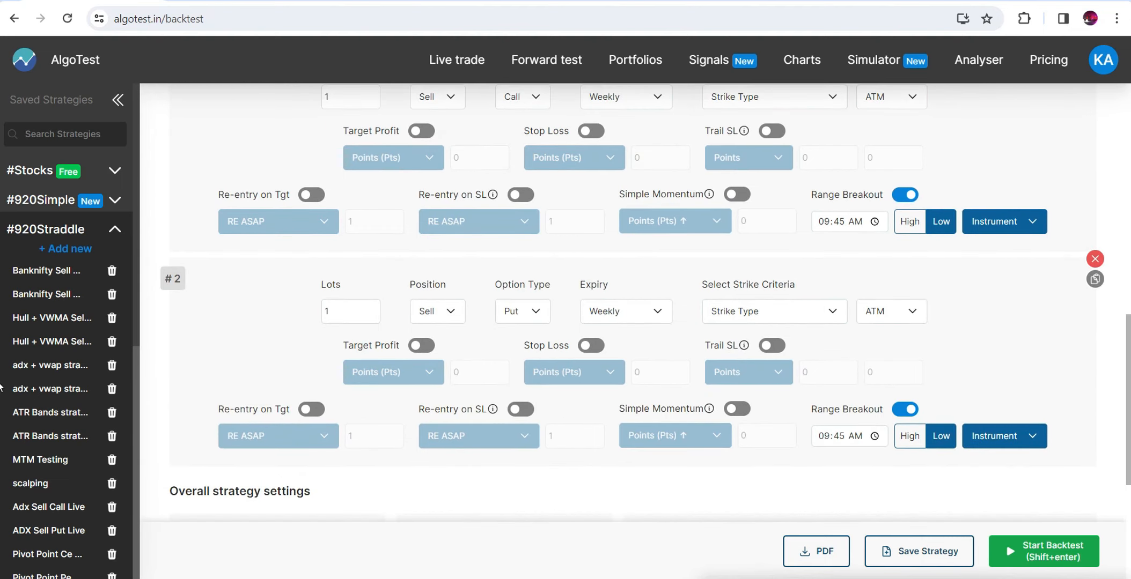
pyautogui.moveTo(1128, 386); pyautogui.dragTo(1128, 408)
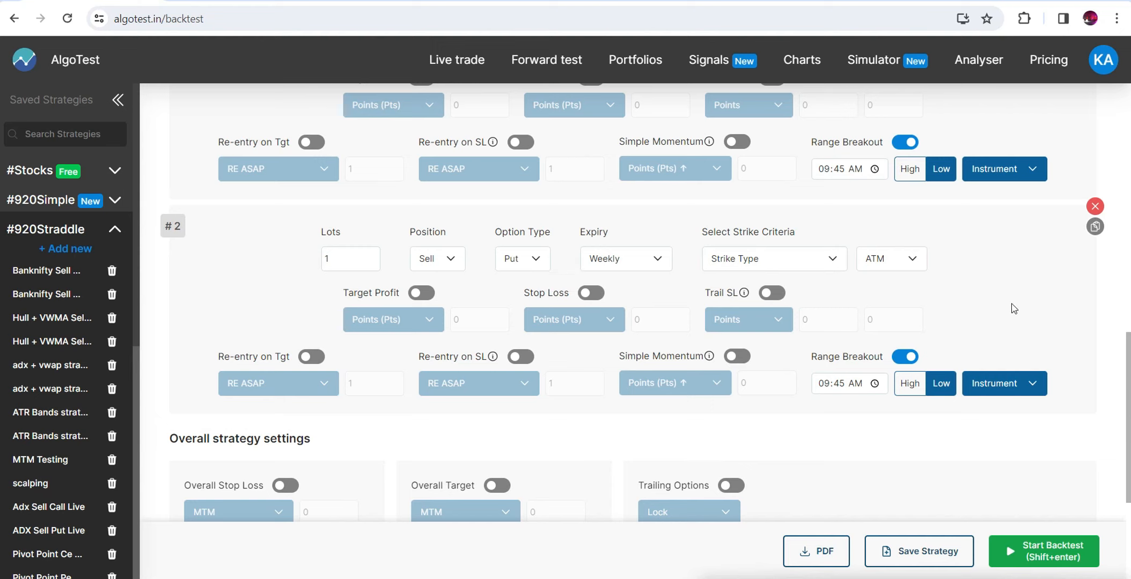
pyautogui.scroll(2, 608, 171)
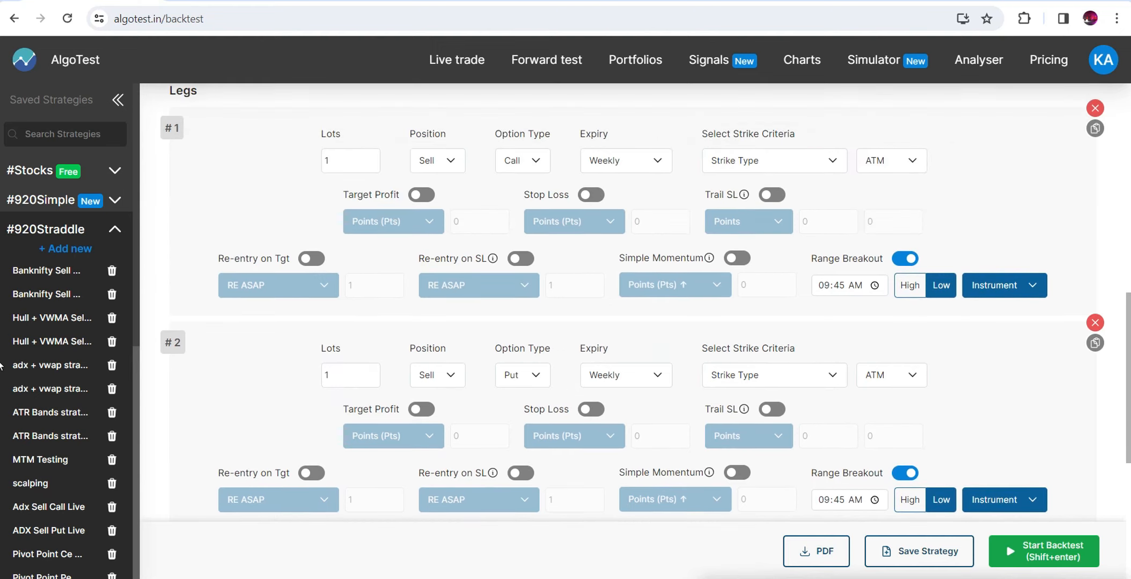
pyautogui.scroll(-1, 608, 172)
pyautogui.click(591, 140)
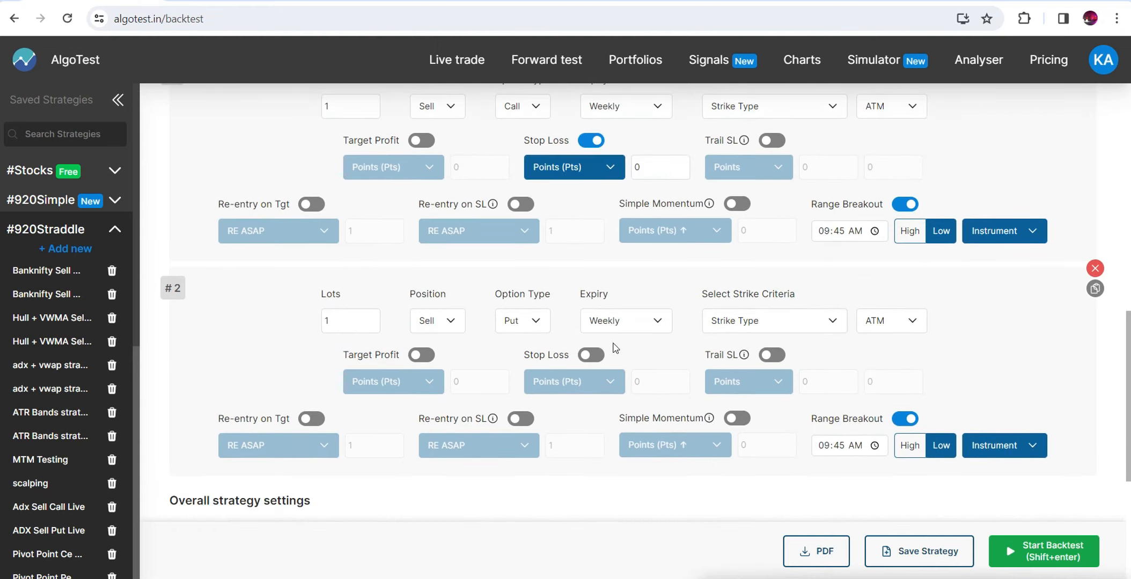
pyautogui.click(591, 355)
pyautogui.click(646, 381)
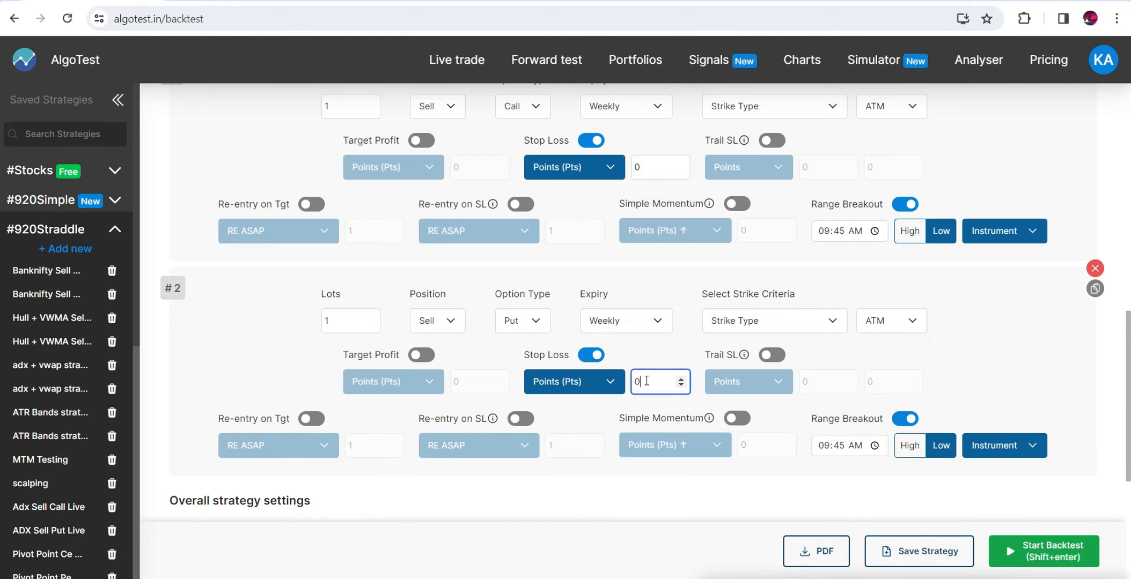
pyautogui.click(640, 168)
pyautogui.write('30')
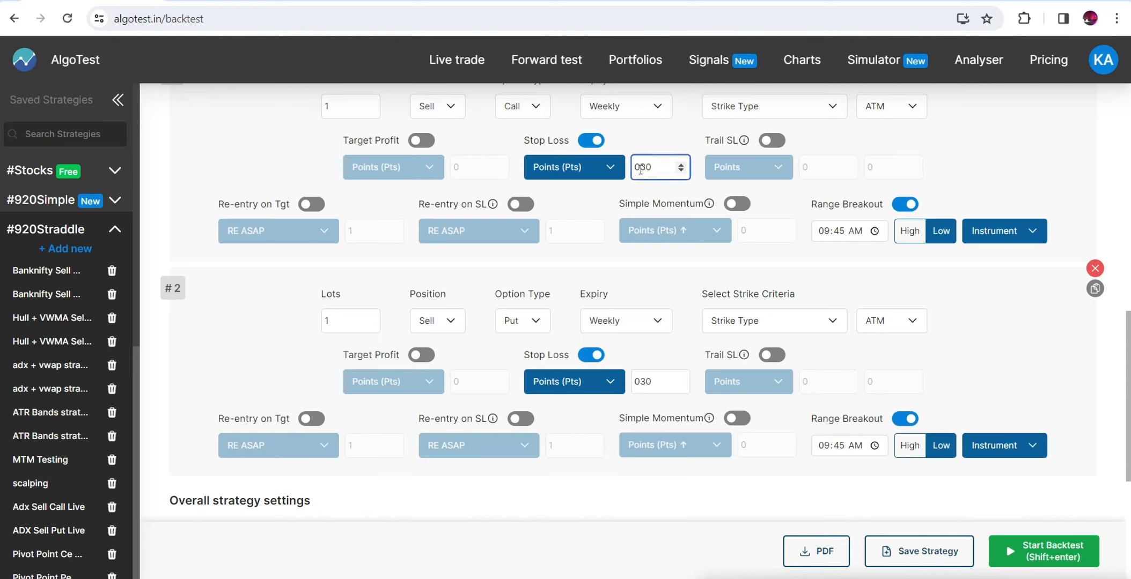
# Run the backtest of the two-leg range breakout strategy
pyautogui.scroll(-4, 1120, 488)
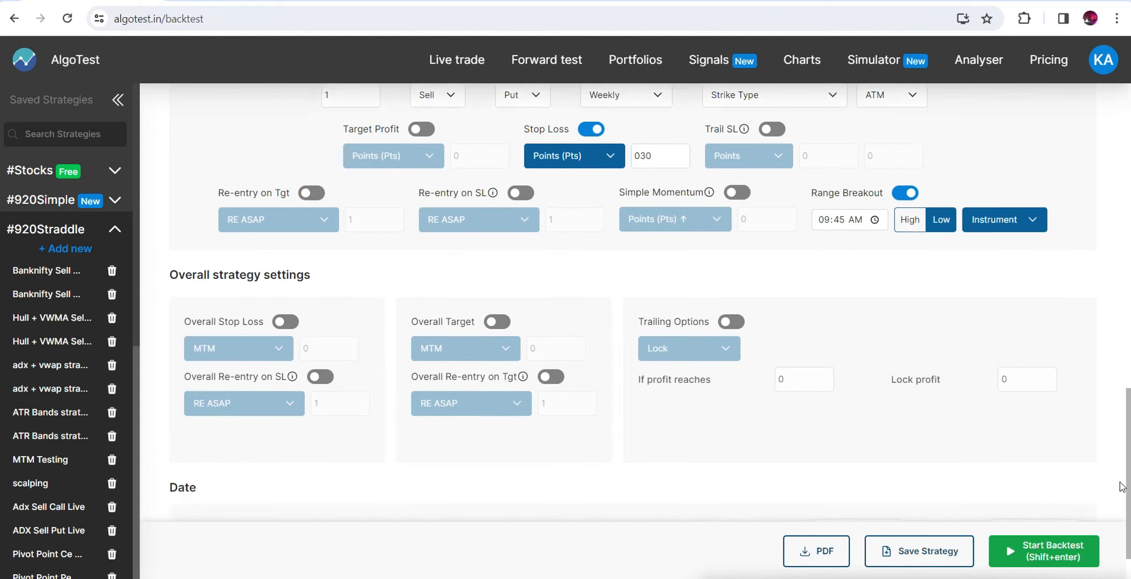
pyautogui.scroll(-1, 1120, 487)
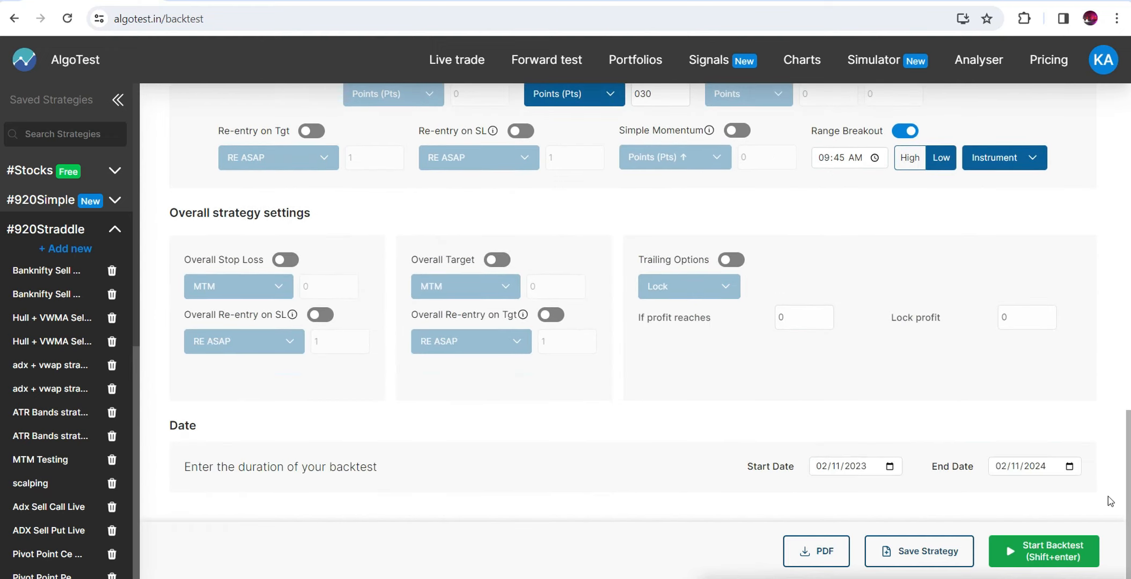
pyautogui.click(1043, 547)
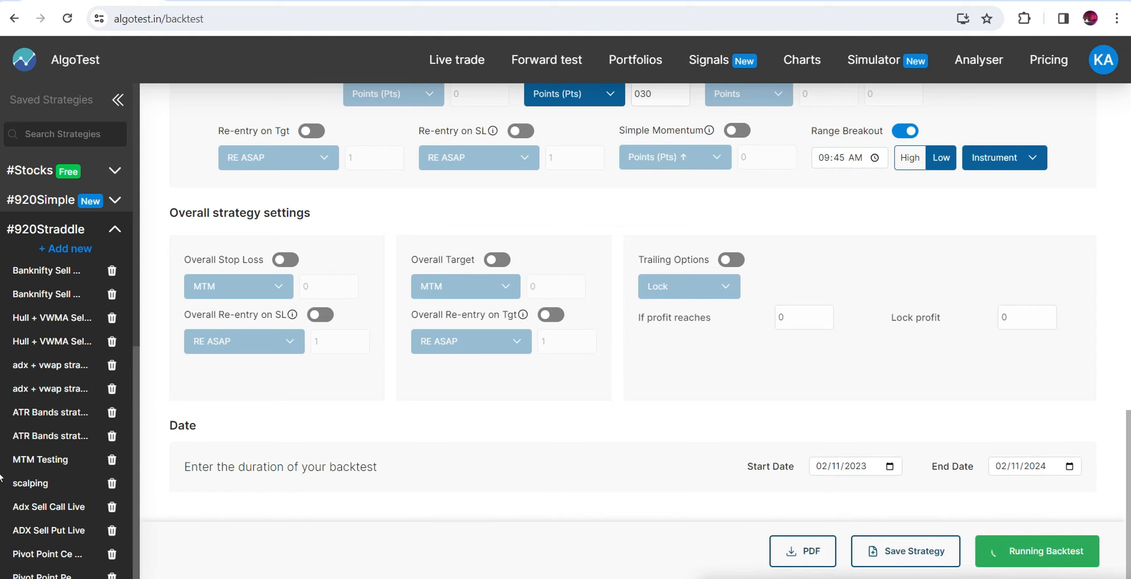
pyautogui.scroll(3, 1127, 426)
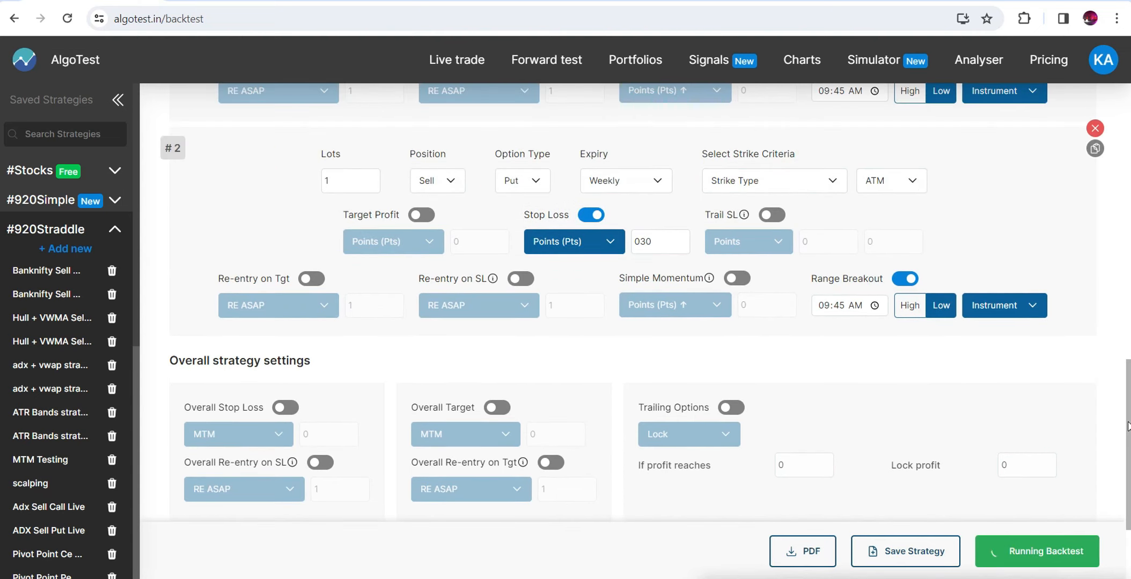
# Examine the backtest's monthly and yearly returns table, focusing on the 2023 total
pyautogui.scroll(4, 1127, 427)
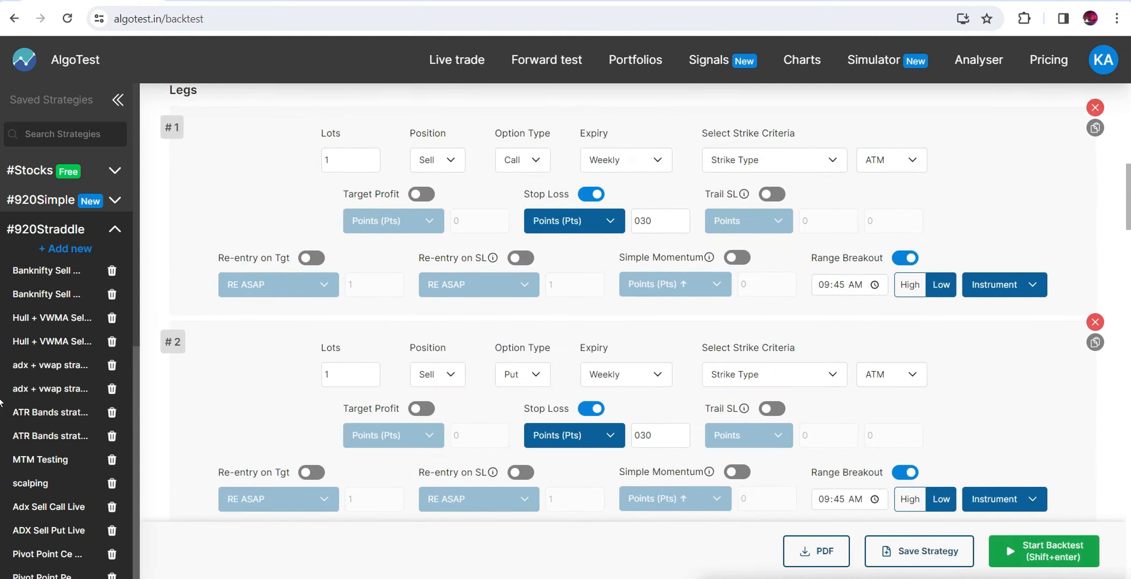
pyautogui.moveTo(1128, 205); pyautogui.dragTo(1128, 402)
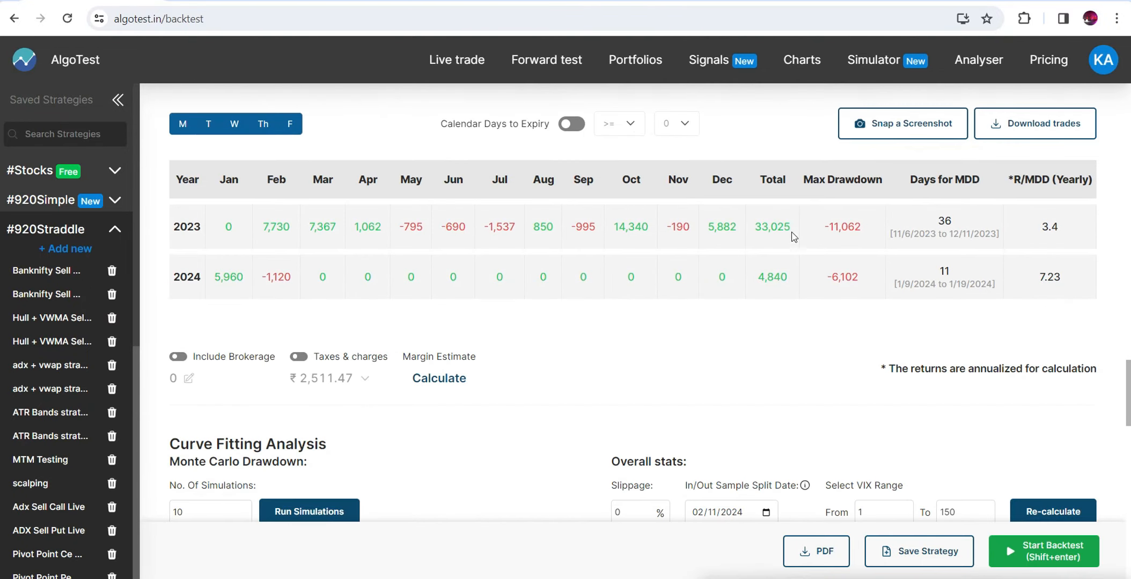
pyautogui.moveTo(793, 229); pyautogui.dragTo(757, 231)
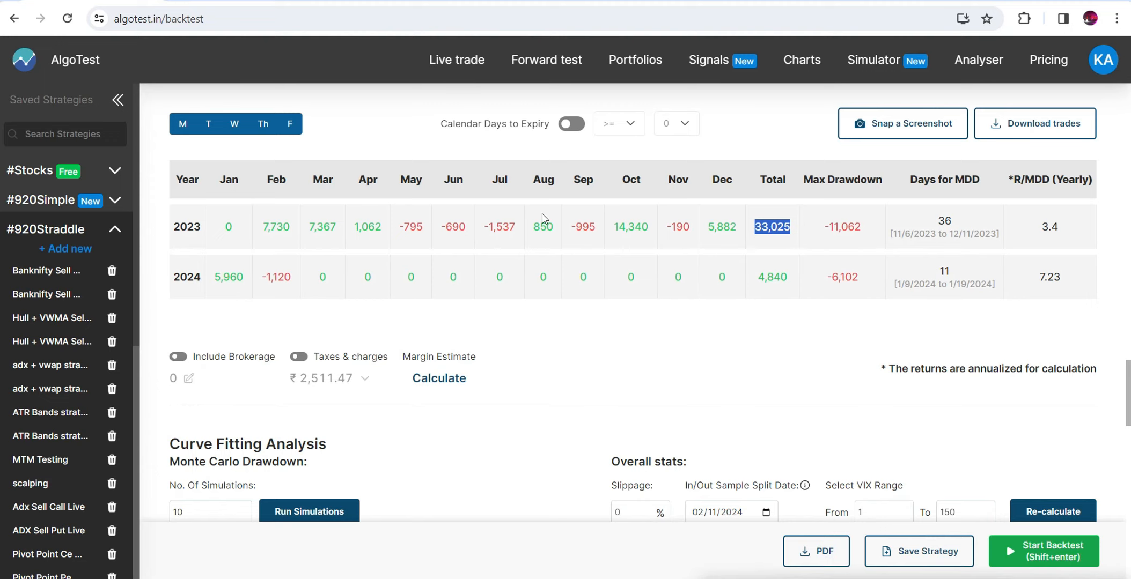
pyautogui.click(781, 222)
# Set the slippage to 0.5% and recalculate the backtest results
pyautogui.scroll(-3, 1008, 321)
pyautogui.click(627, 332)
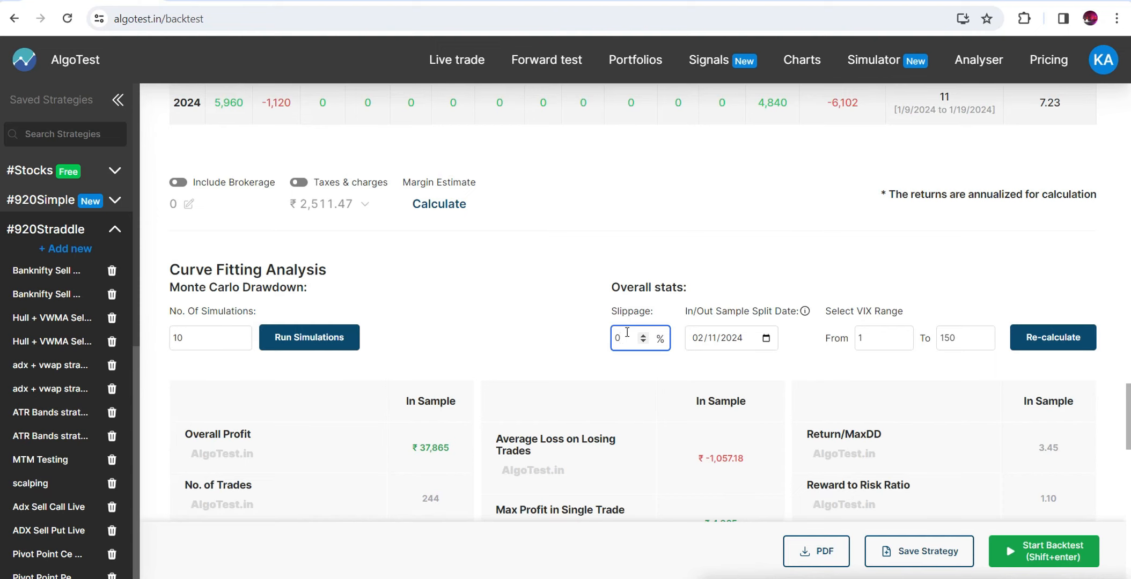
pyautogui.write('.5')
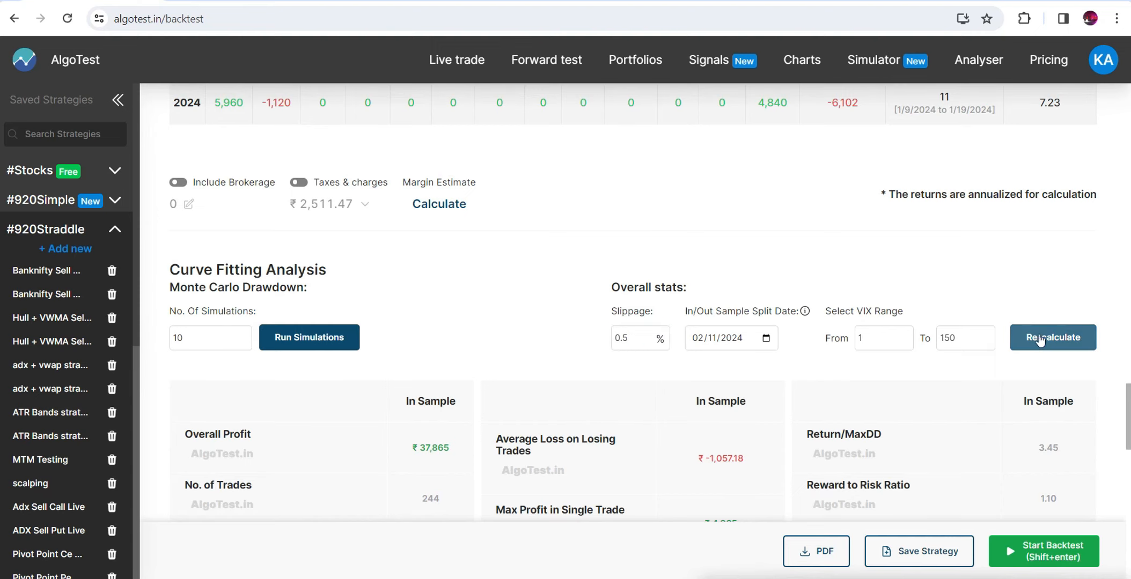
pyautogui.click(1053, 338)
pyautogui.scroll(4, 1061, 378)
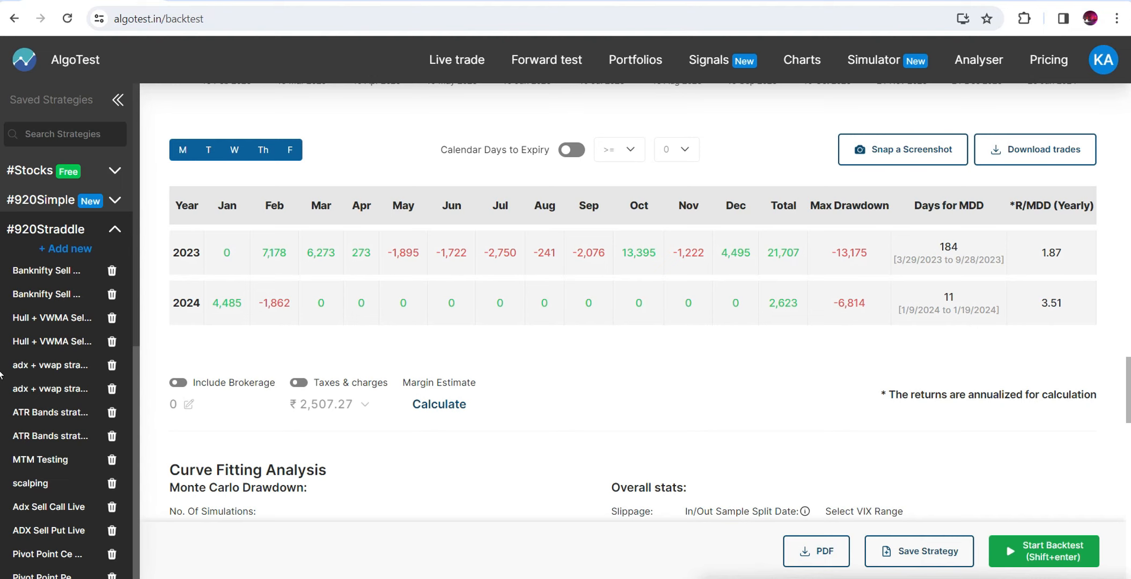
# Change the stop loss type of the first leg, the Call sell, to ORB Range
pyautogui.scroll(15, 1, 374)
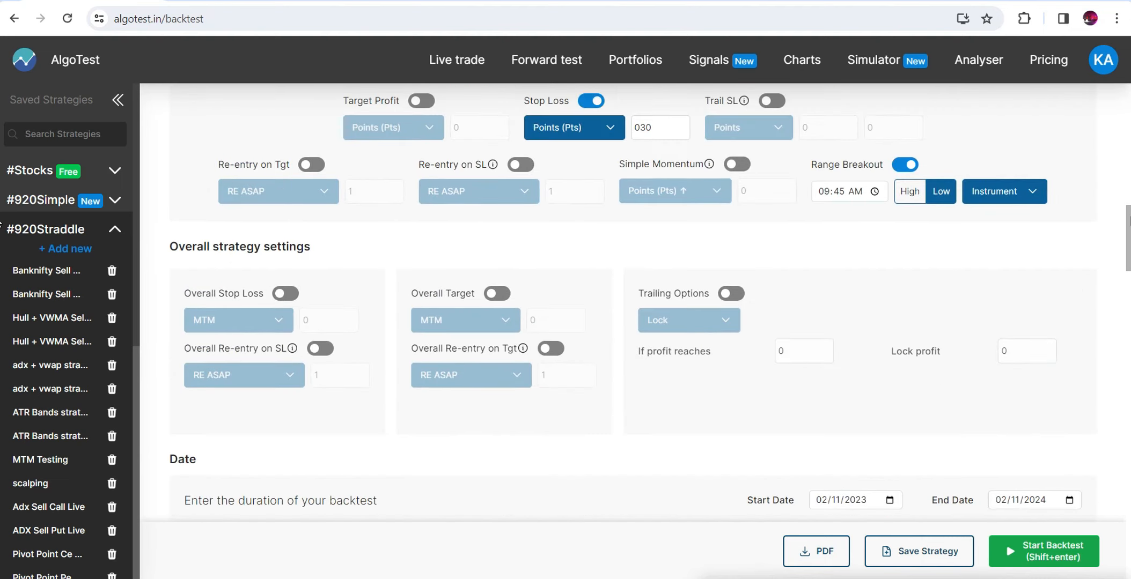
pyautogui.scroll(4, 1, 225)
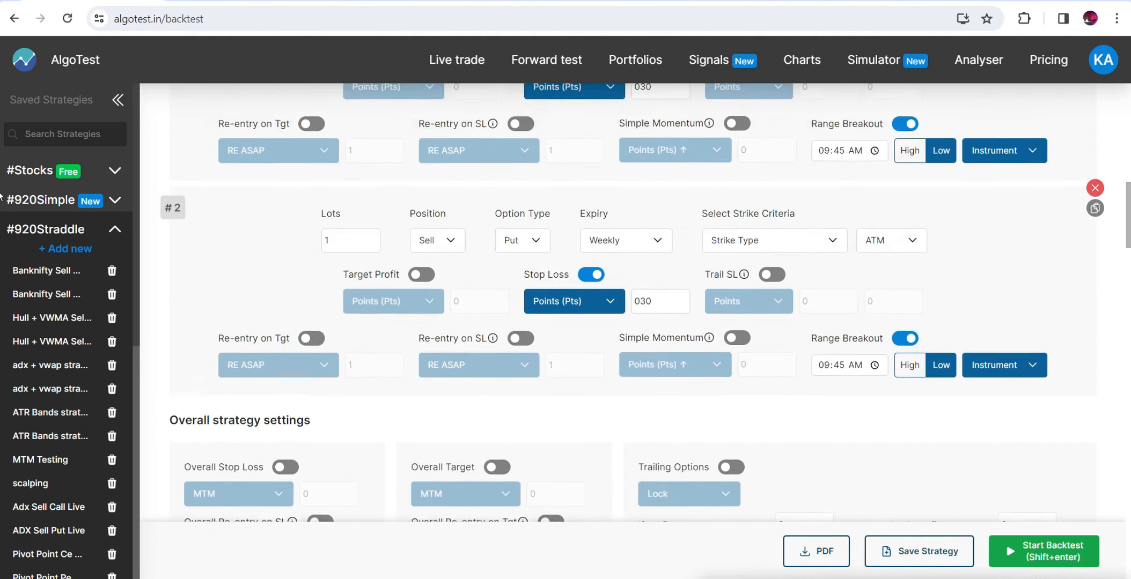
pyautogui.scroll(1, 1, 184)
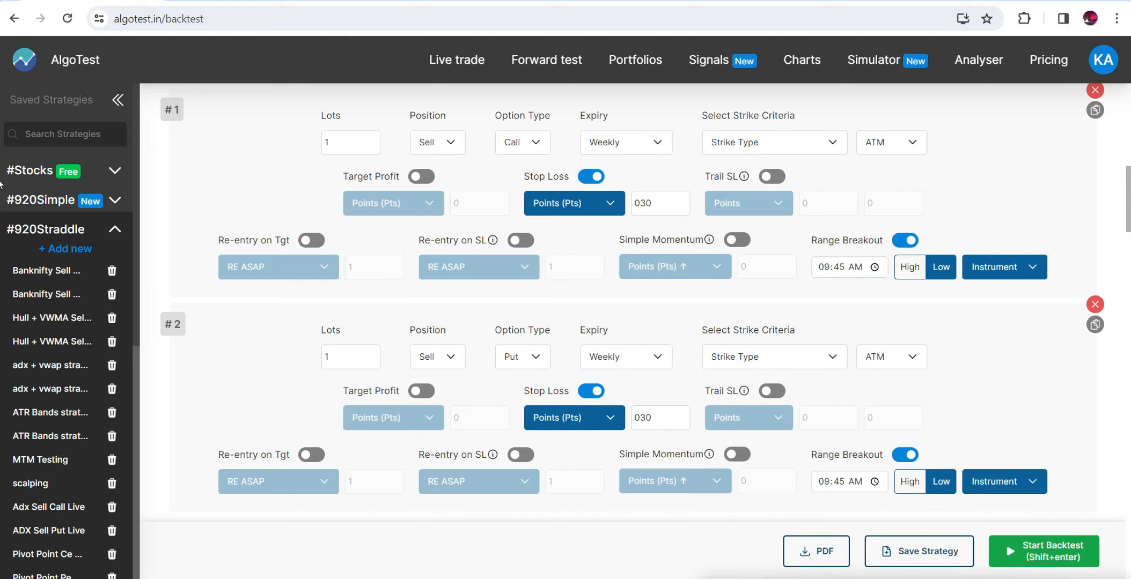
pyautogui.click(576, 207)
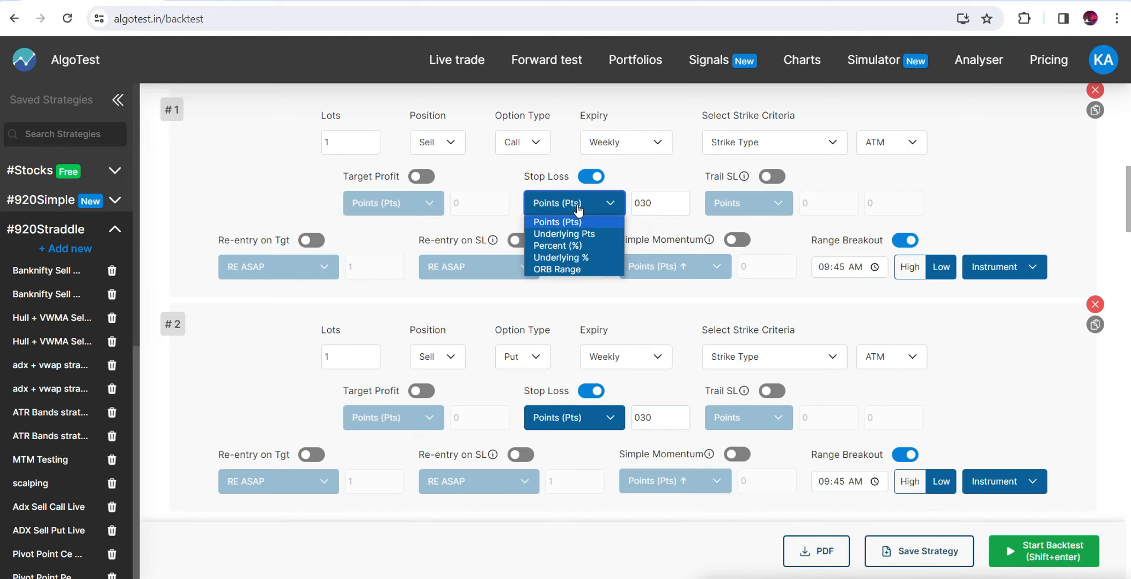
pyautogui.click(564, 269)
pyautogui.click(498, 212)
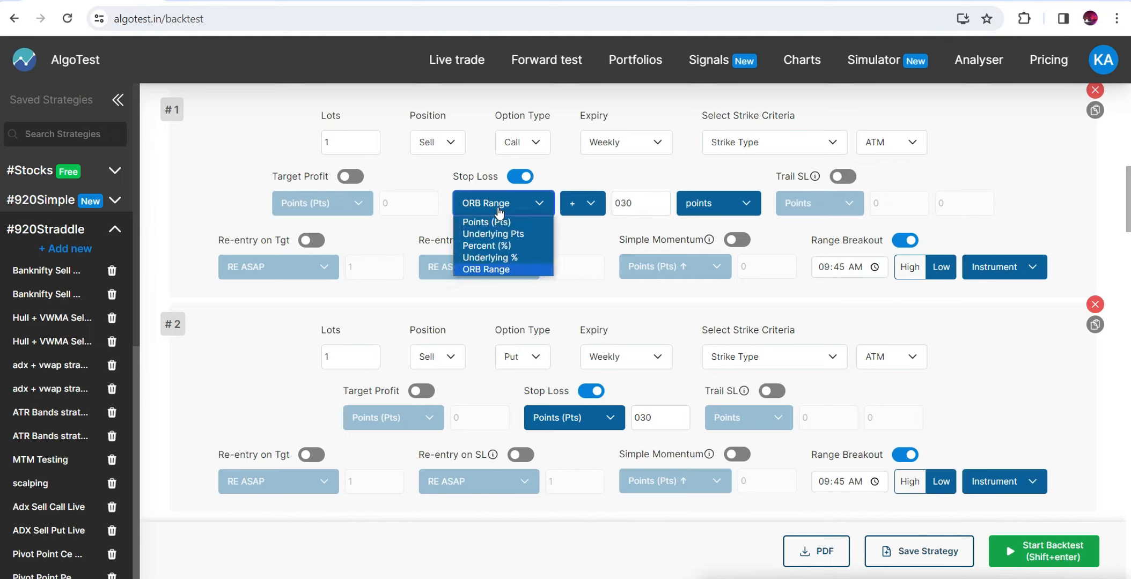
pyautogui.click(489, 269)
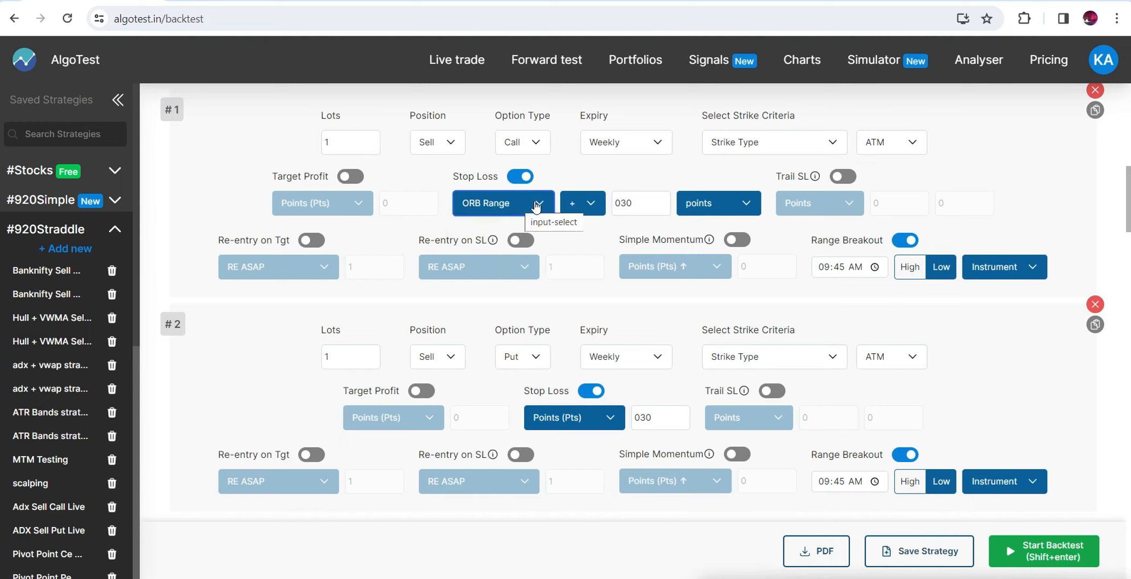
# Set the first leg's ORB Range stop loss offset to 0 points
pyautogui.click(634, 204)
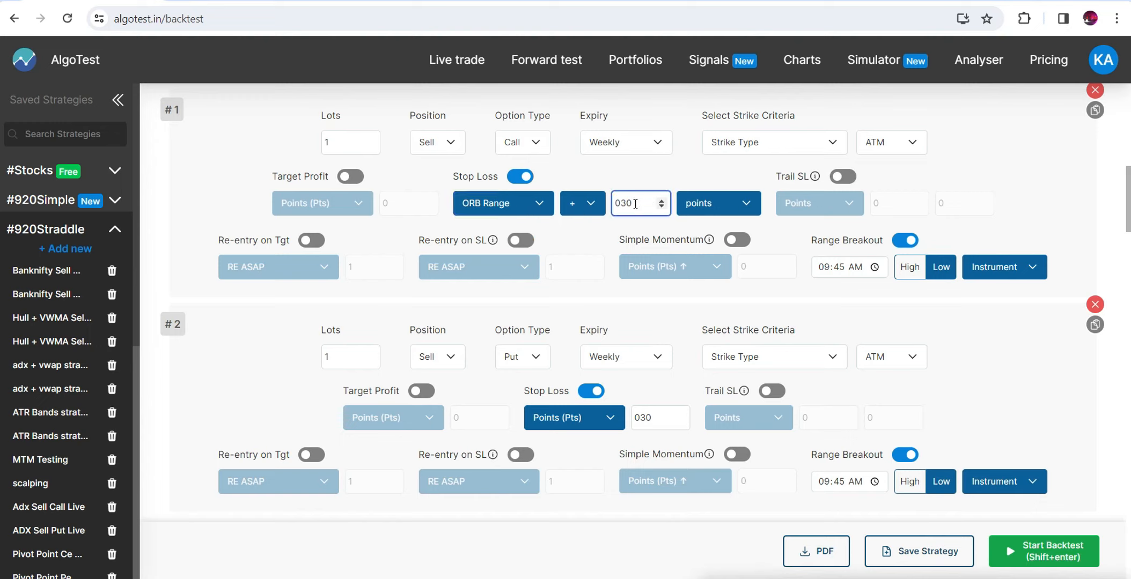
pyautogui.press('BackSpace')
pyautogui.press('BackSpace')
pyautogui.click(584, 225)
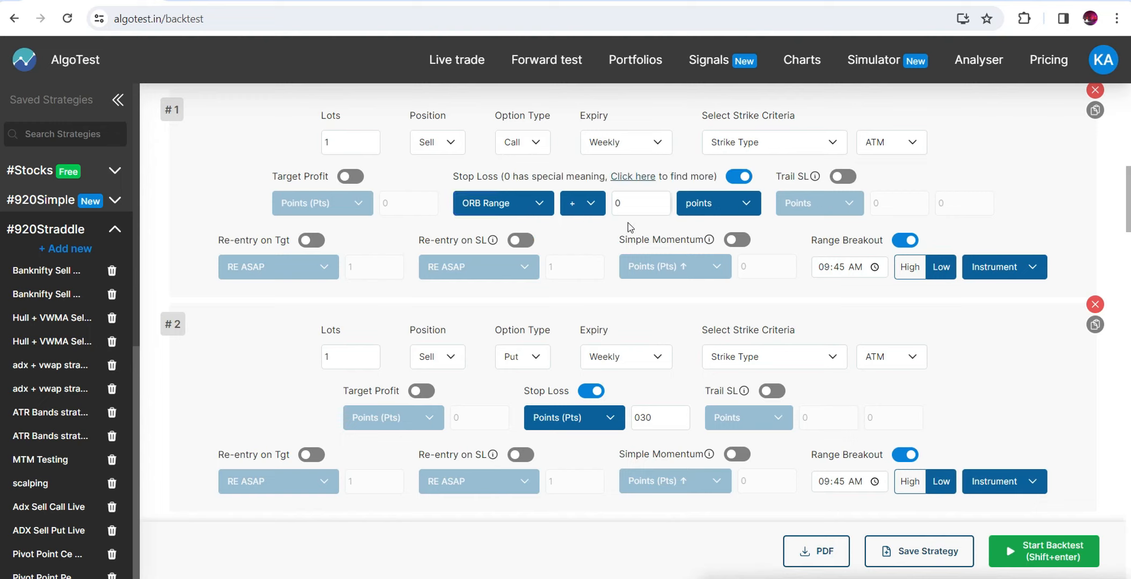
pyautogui.click(728, 208)
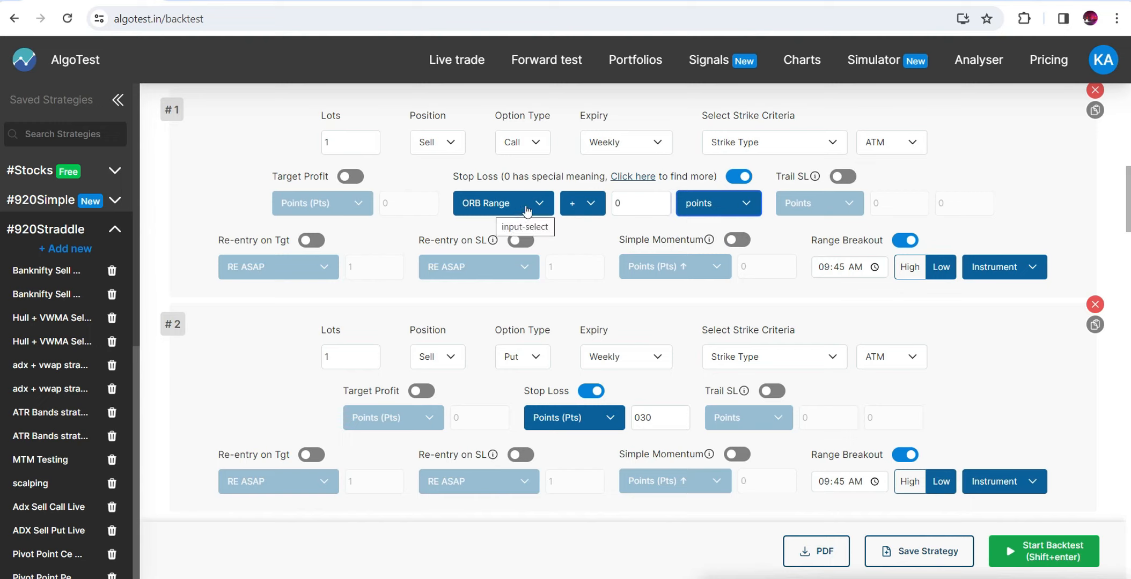
# Review the strategy's entry settings and both legs, and check the range lines on the Nifty 21300 CE chart in Kite
pyautogui.scroll(10, 1120, 150)
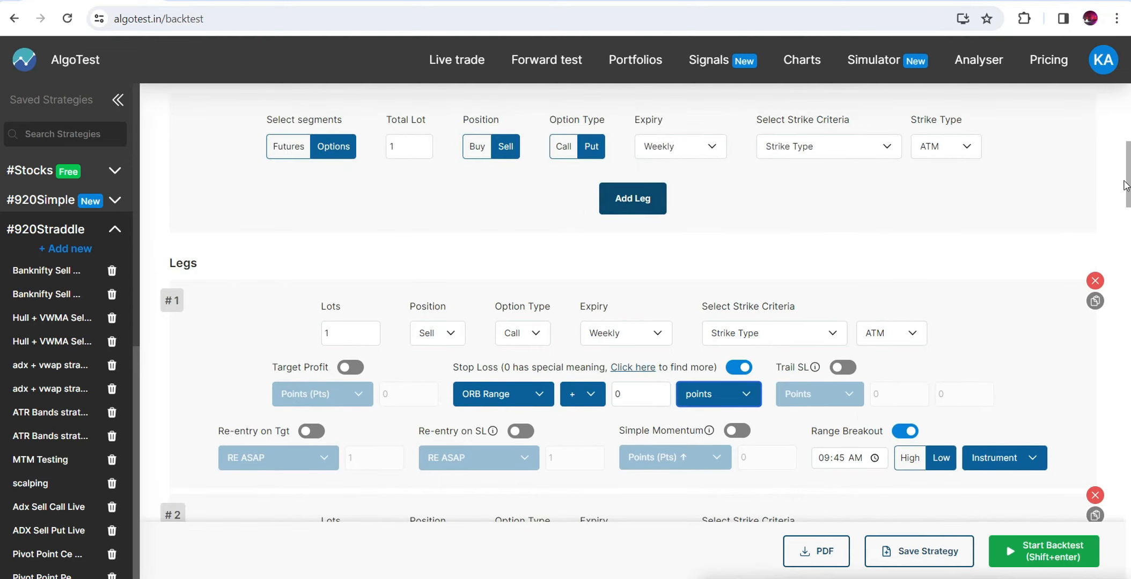
pyautogui.scroll(1, 1120, 150)
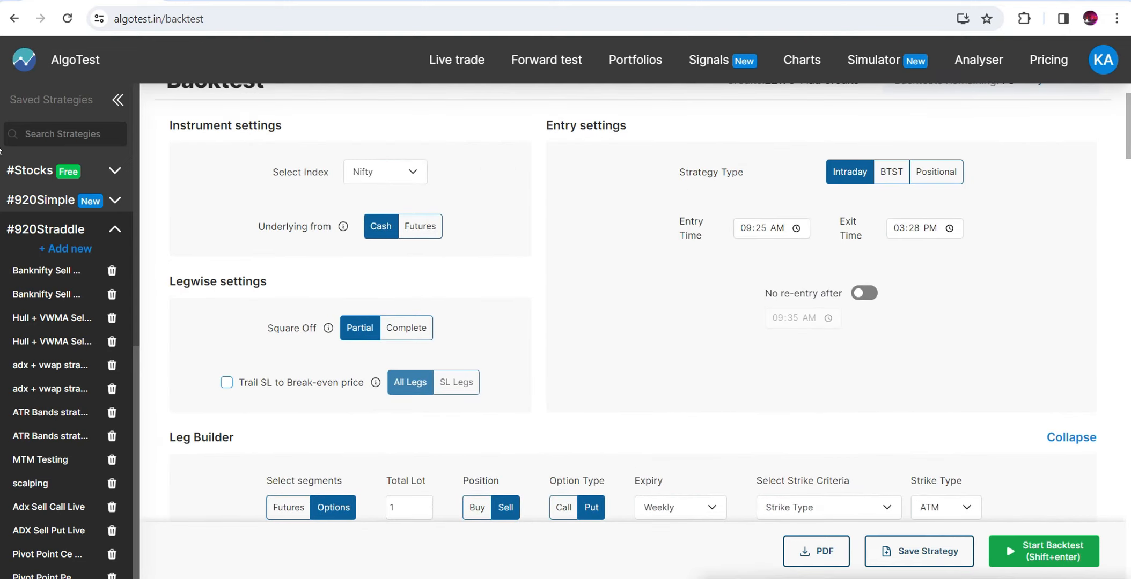
pyautogui.scroll(-12, 1121, 221)
pyautogui.scroll(4, 1121, 221)
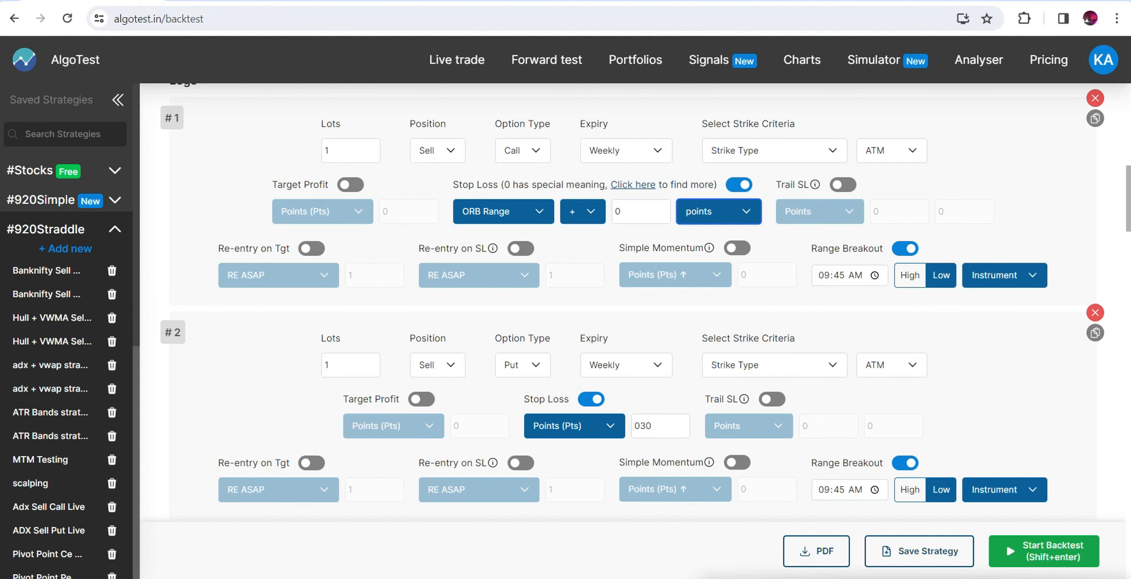
pyautogui.click(888, 1)
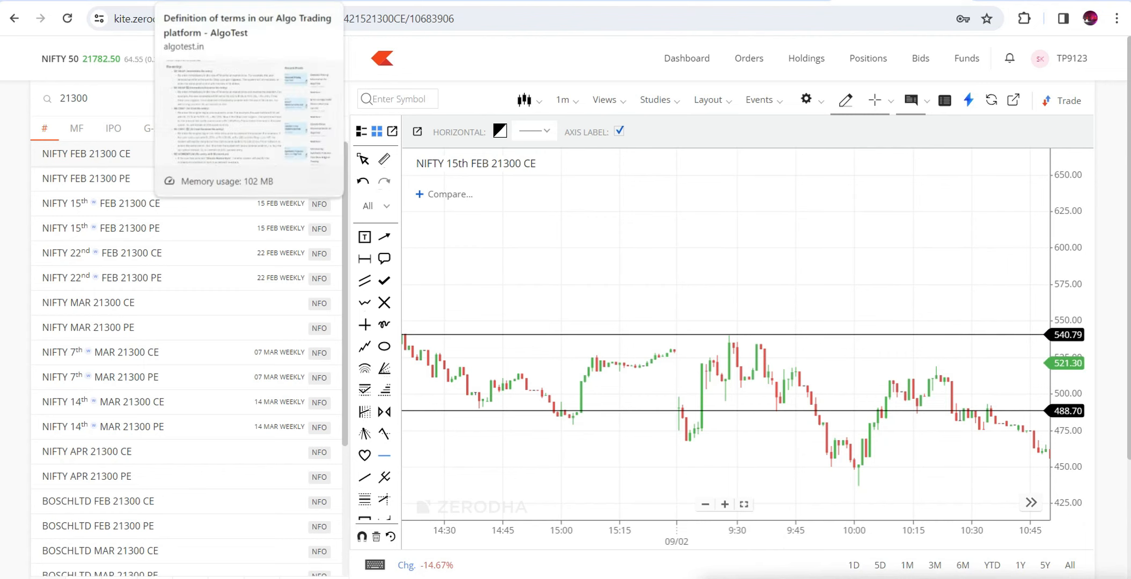
pyautogui.click(228, 1)
pyautogui.click(91, 2)
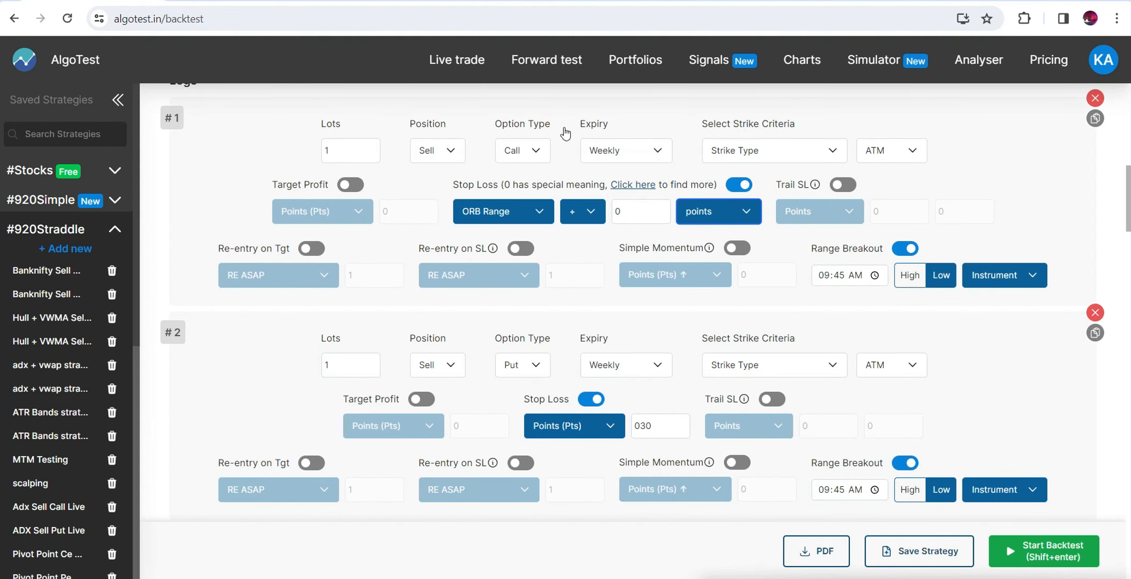
# Set the first leg's ORB Range stop loss offset to +50 points
pyautogui.click(653, 212)
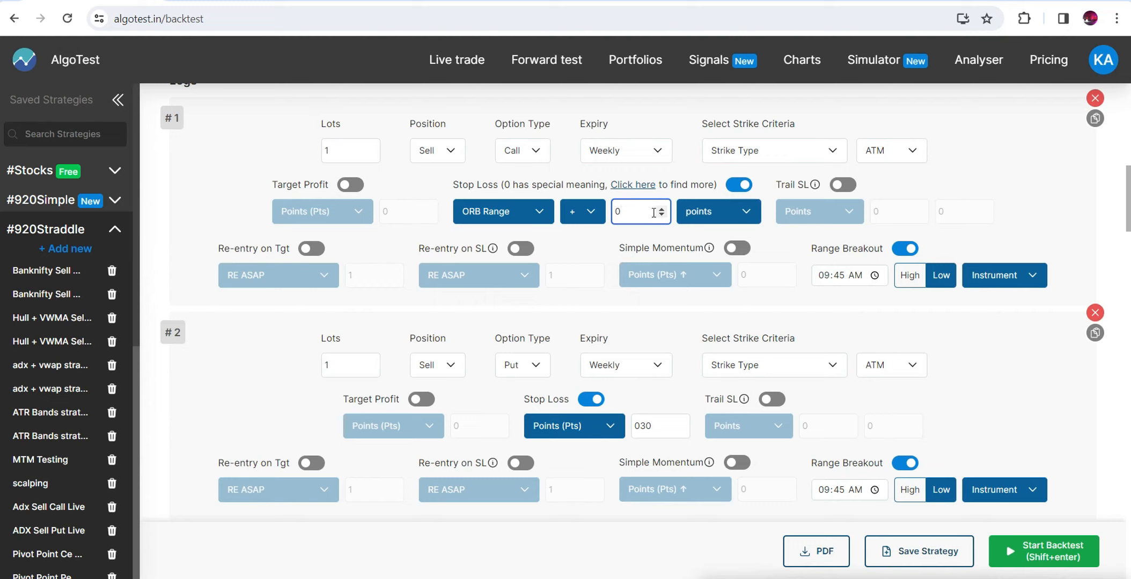
pyautogui.write('50')
pyautogui.click(667, 179)
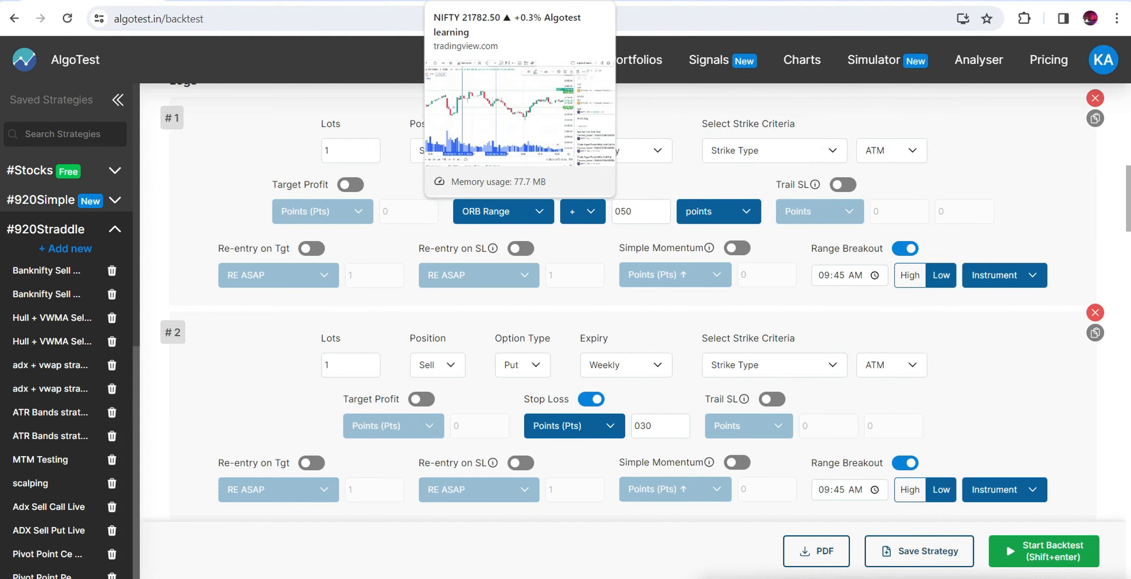
# Switch to the Kite chart of the Nifty 21300 CE and examine the range's high and low lines
pyautogui.click(890, 1)
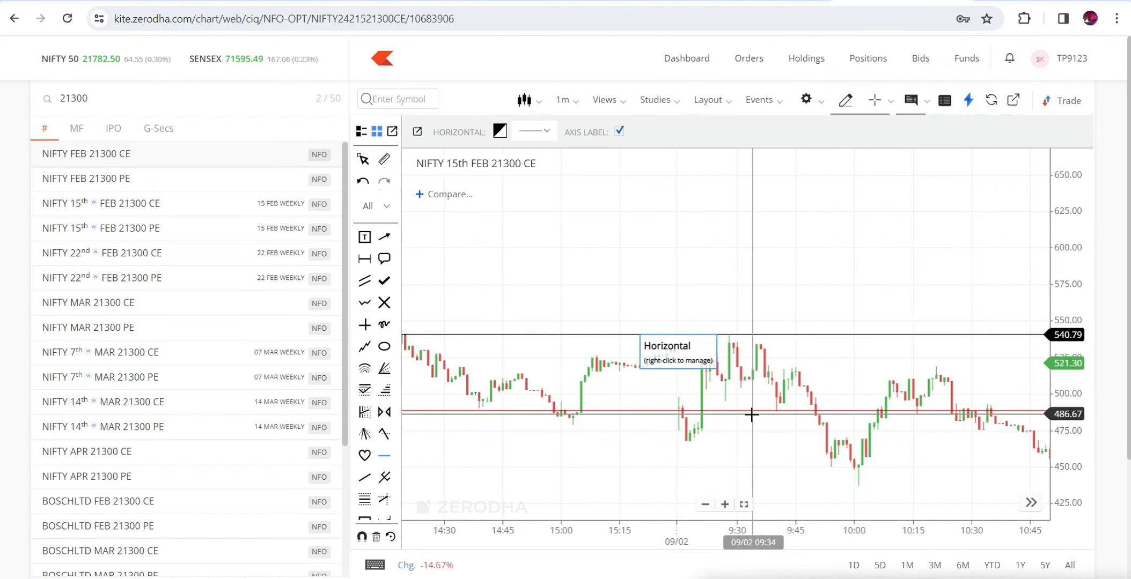
pyautogui.moveTo(779, 417); pyautogui.dragTo(766, 411)
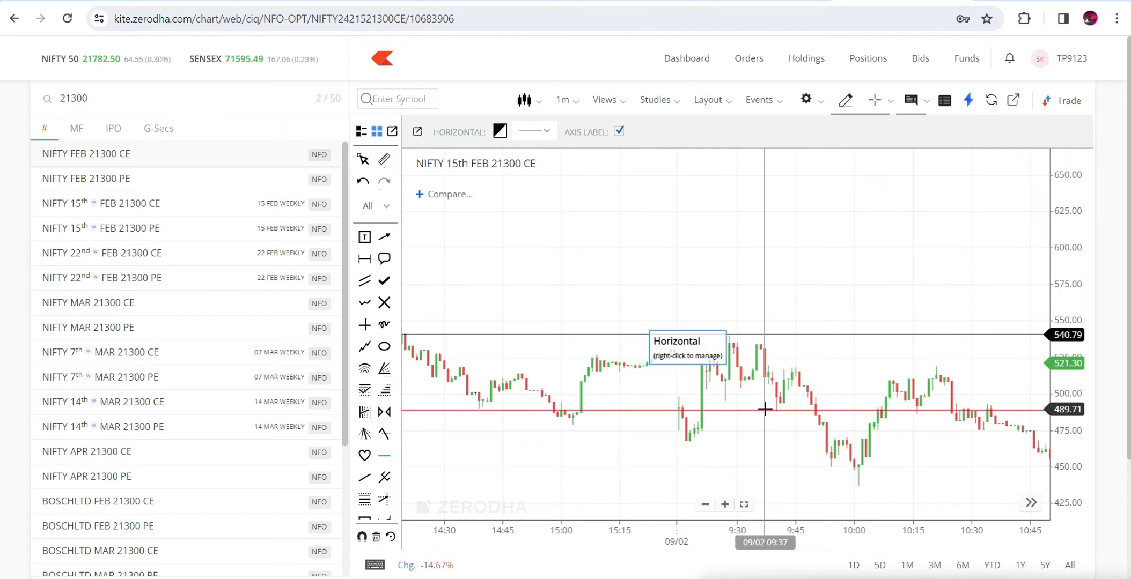
pyautogui.moveTo(743, 335); pyautogui.dragTo(740, 336)
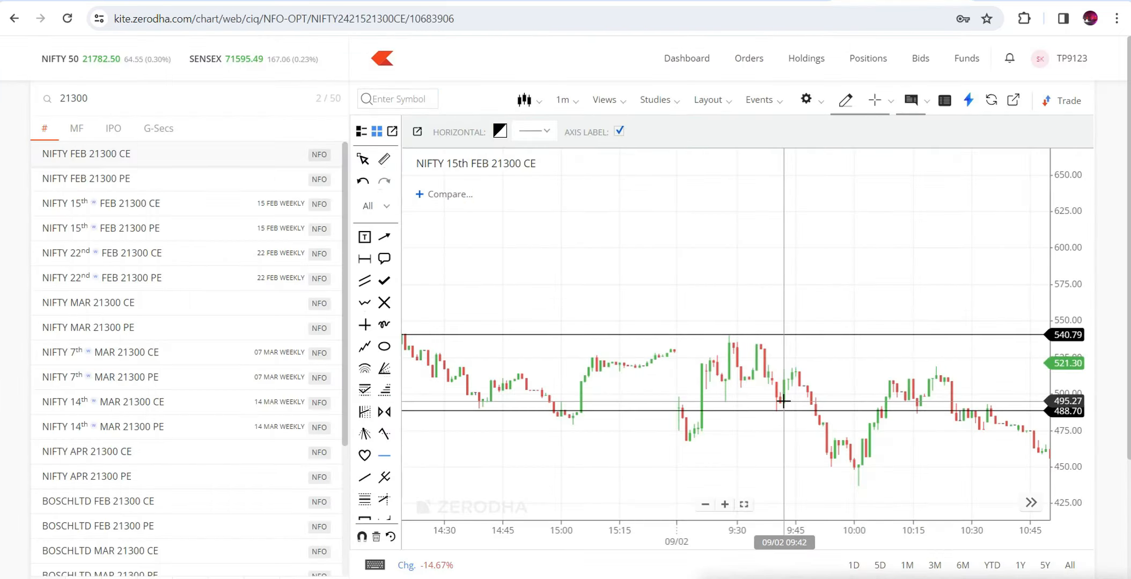
pyautogui.click(711, 334)
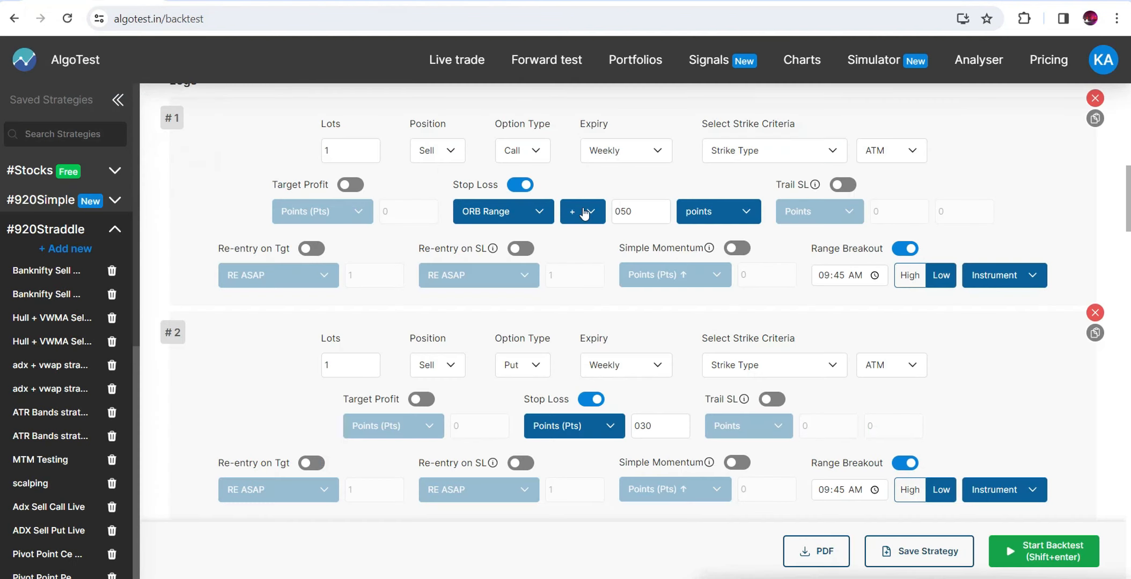
# Change the first leg's ORB Range stop loss to a minus offset of 20 points
pyautogui.click(583, 212)
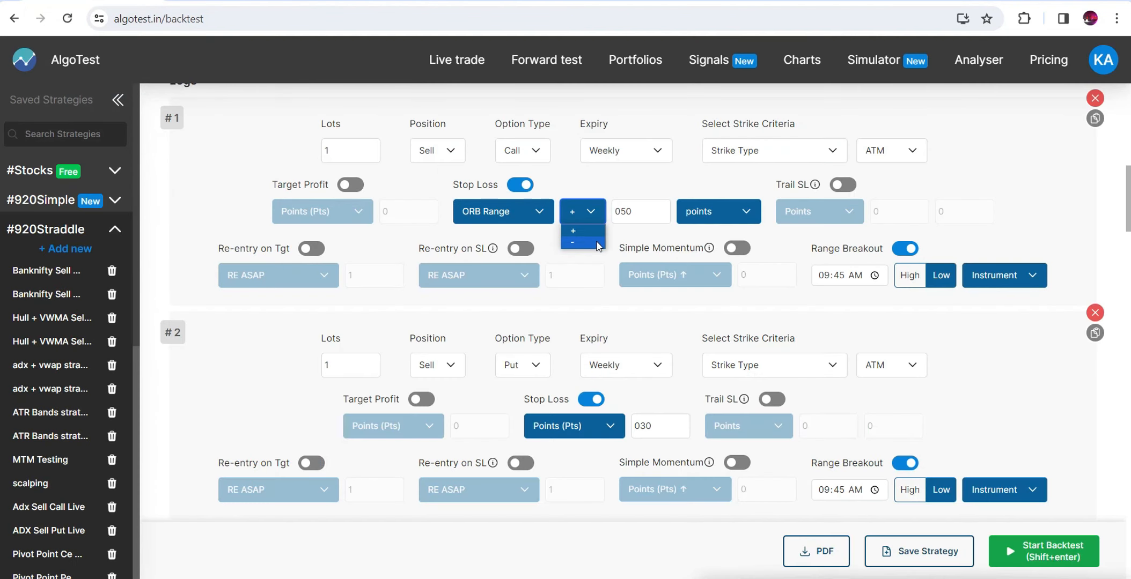
pyautogui.click(598, 244)
pyautogui.click(651, 210)
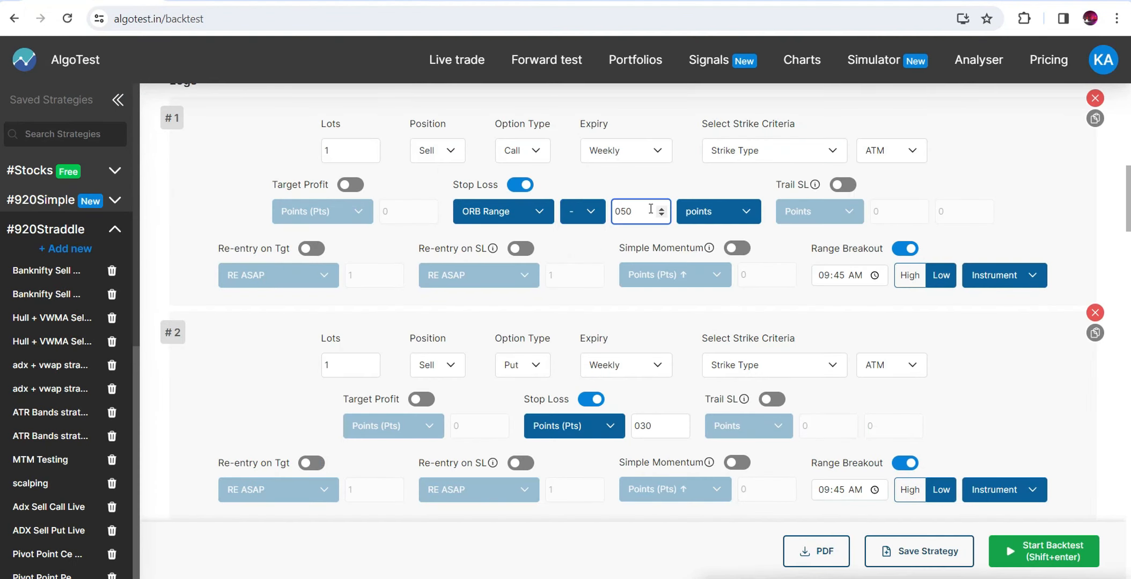
pyautogui.press('BackSpace')
pyautogui.press('BackSpace')
pyautogui.write('20')
pyautogui.click(637, 189)
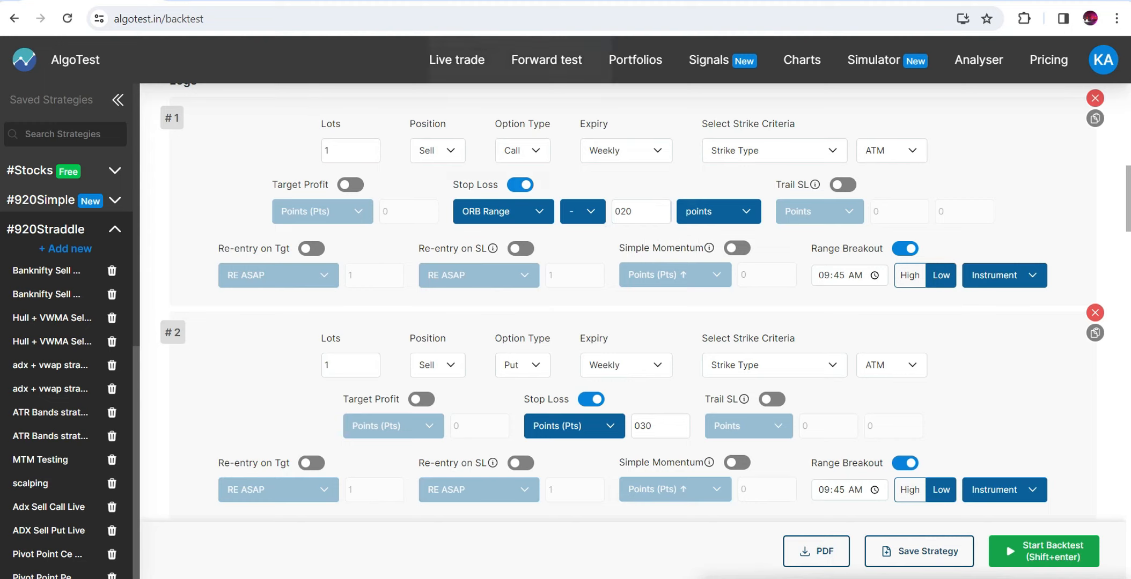
# Compare the first leg's negative stop loss offset with the range lines on the Nifty 21300 CE chart in Kite
pyautogui.click(896, 1)
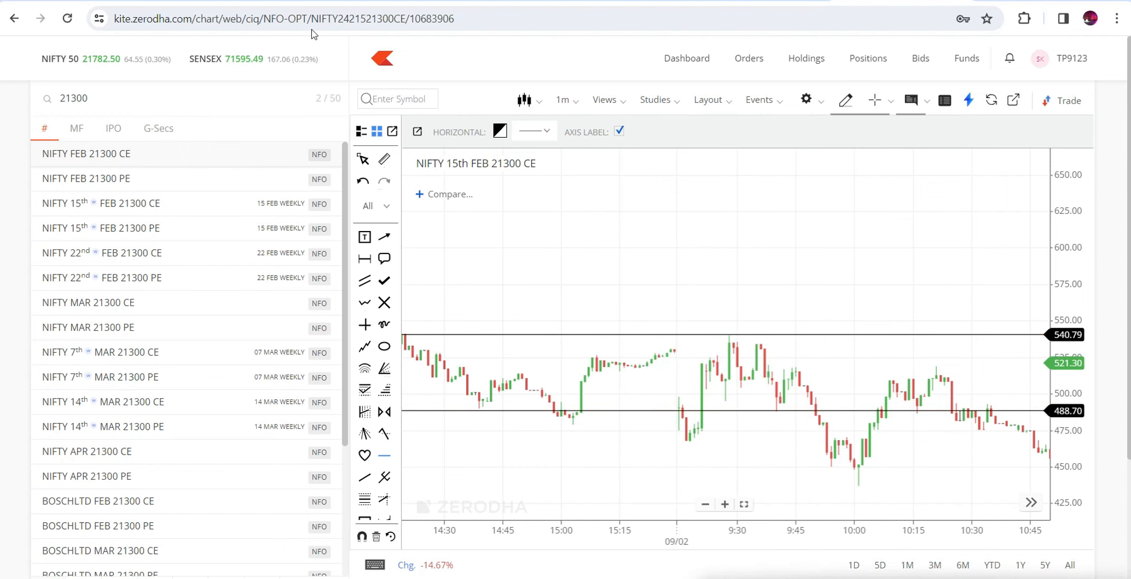
pyautogui.click(129, 1)
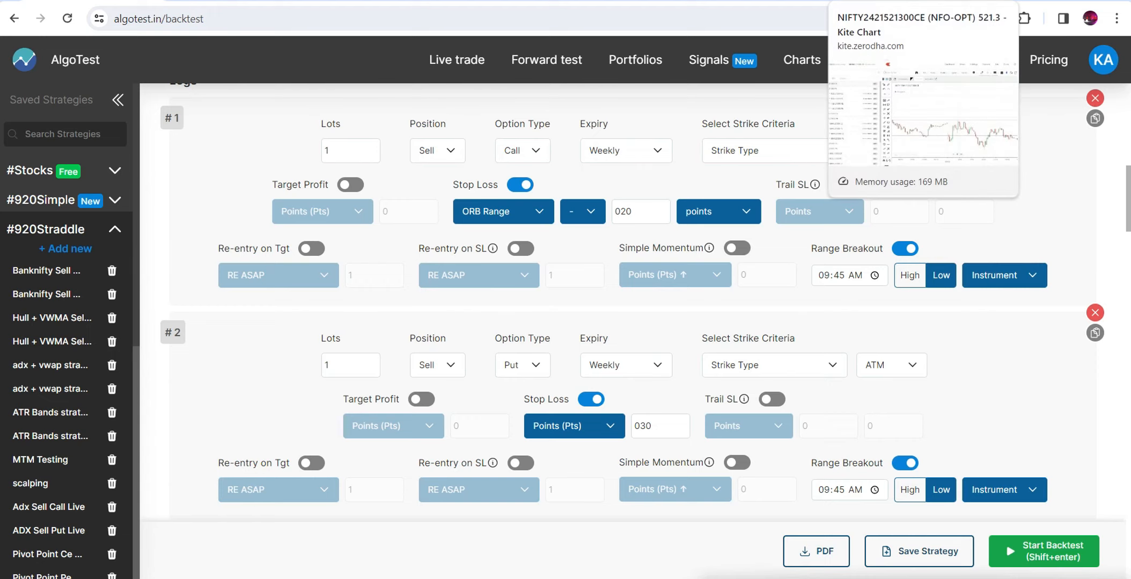
pyautogui.click(888, 0)
pyautogui.moveTo(785, 408); pyautogui.dragTo(740, 411)
pyautogui.click(129, 1)
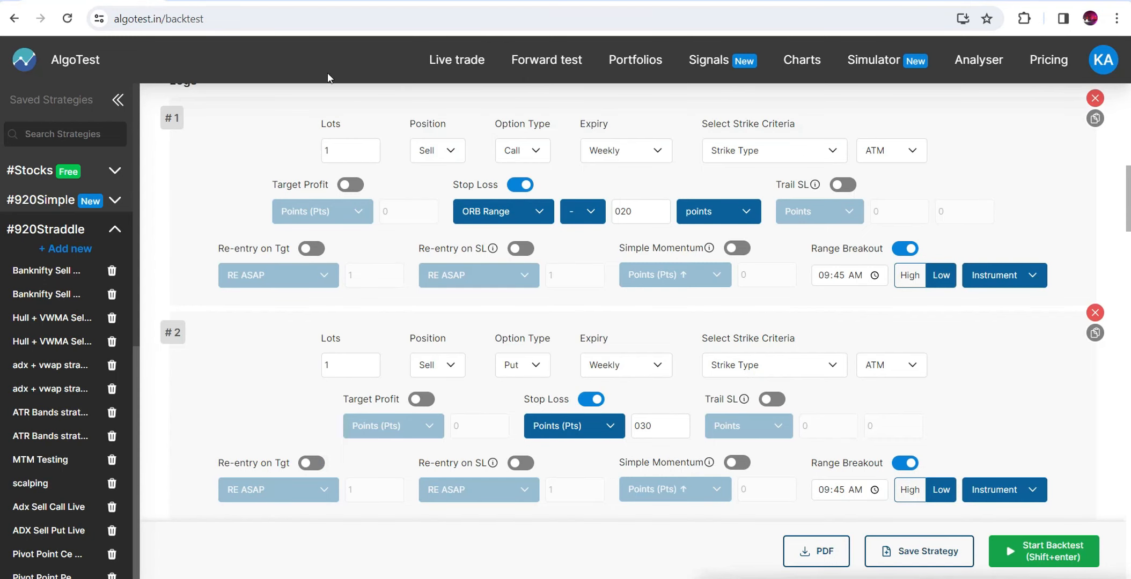
# Set the first leg's ORB Range stop loss offset to 50 with % of range as the unit
pyautogui.click(633, 211)
pyautogui.press('BackSpace')
pyautogui.press('BackSpace')
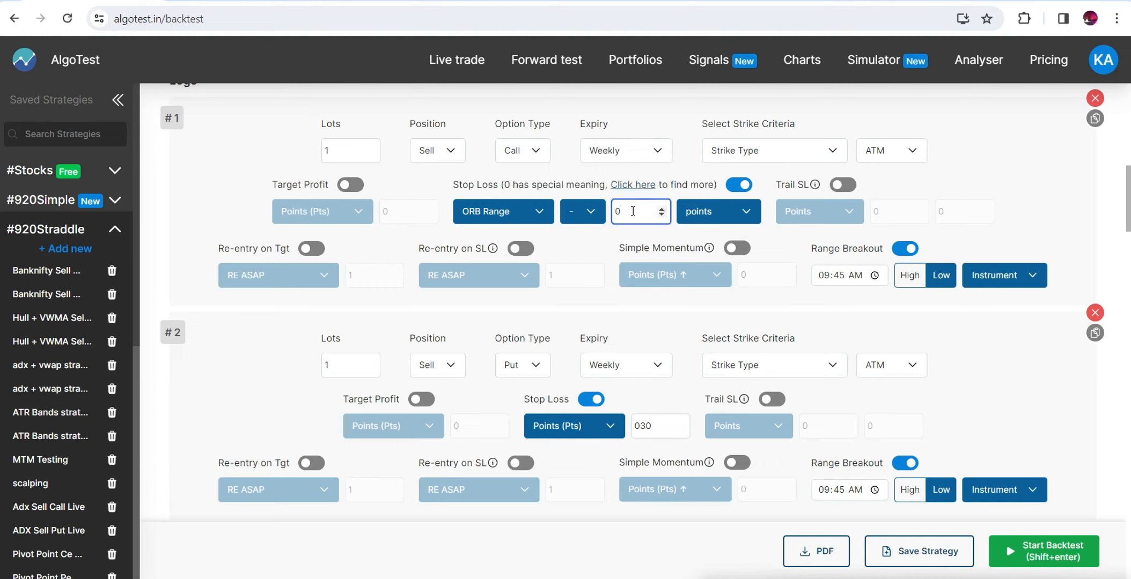
pyautogui.write('50')
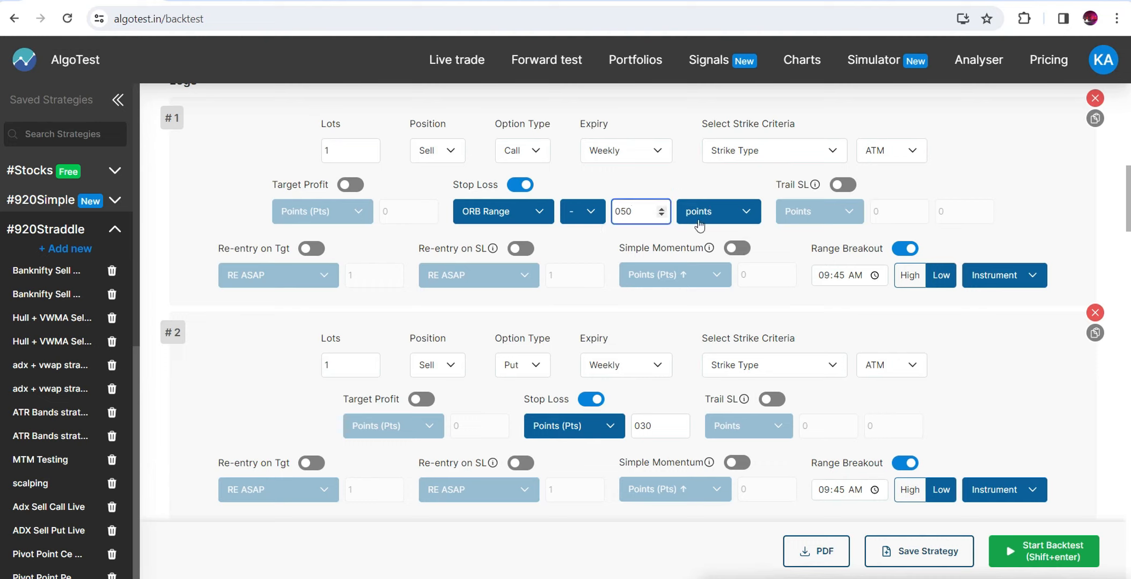
pyautogui.click(715, 216)
pyautogui.click(716, 240)
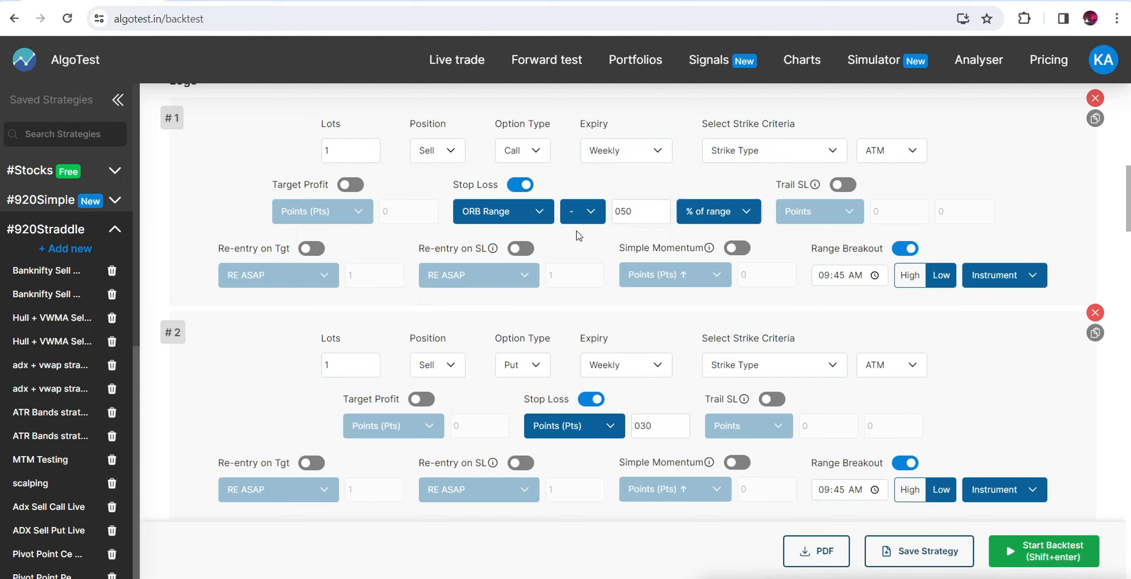
pyautogui.click(651, 214)
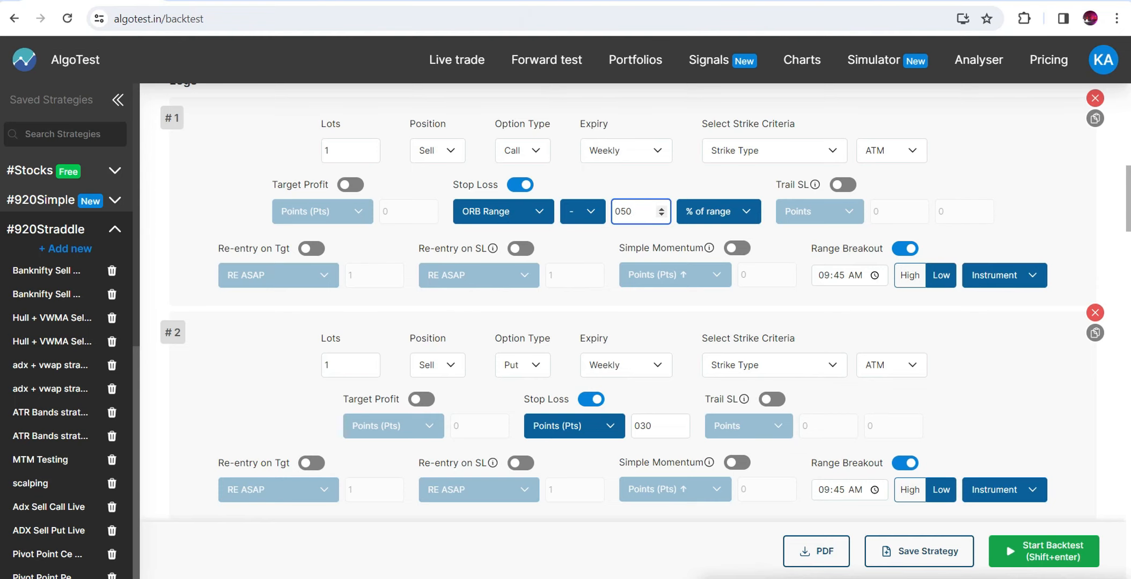
pyautogui.click(901, 0)
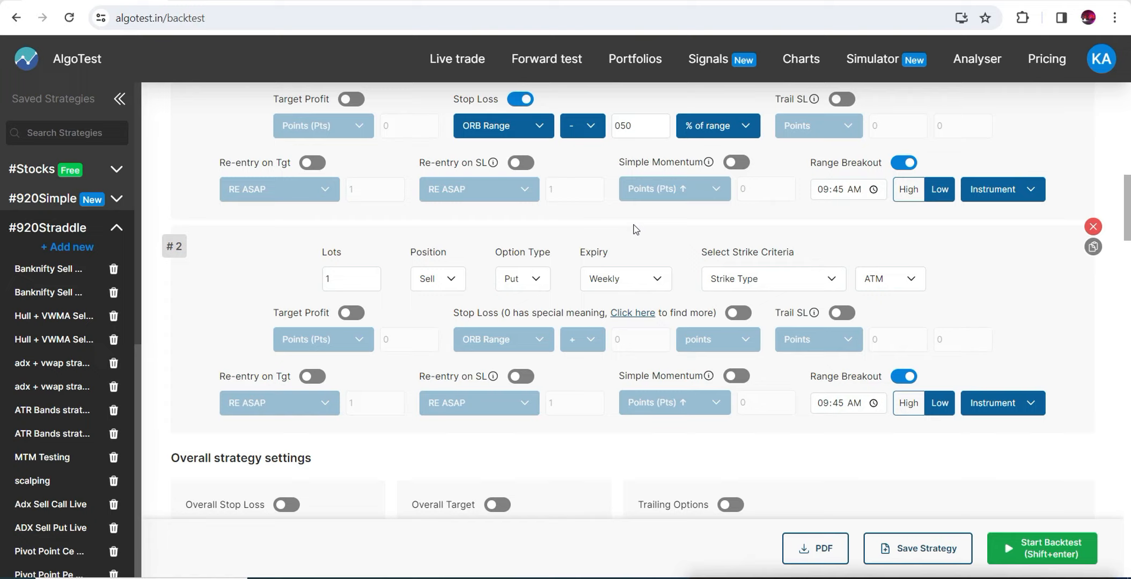
# Enable the second leg's stop loss with ORB Range as its type, keeping the plus offset sign
pyautogui.click(741, 315)
pyautogui.click(537, 344)
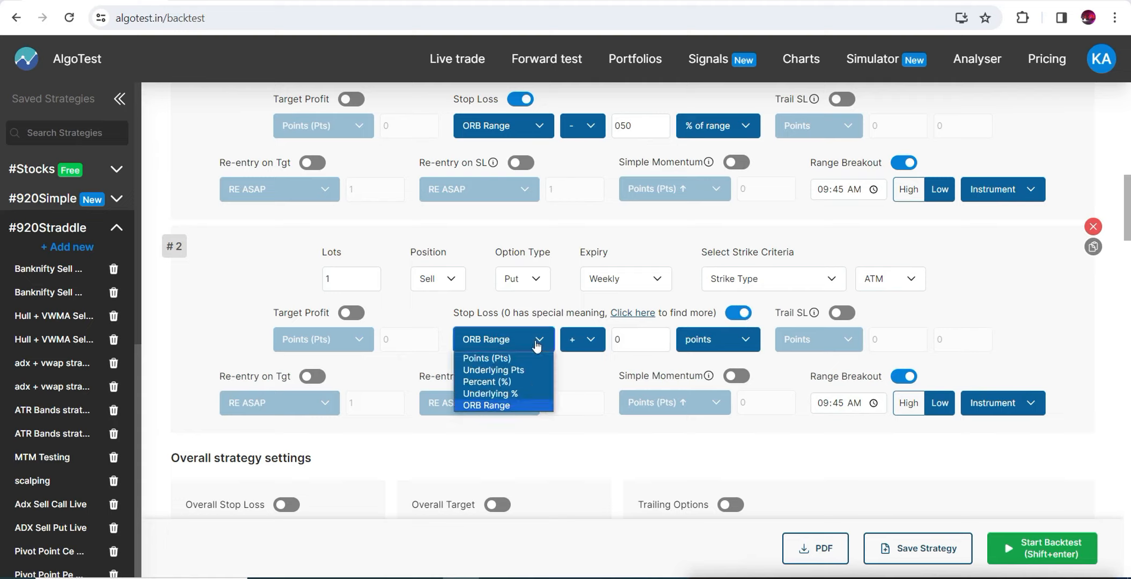
pyautogui.click(529, 406)
pyautogui.click(591, 341)
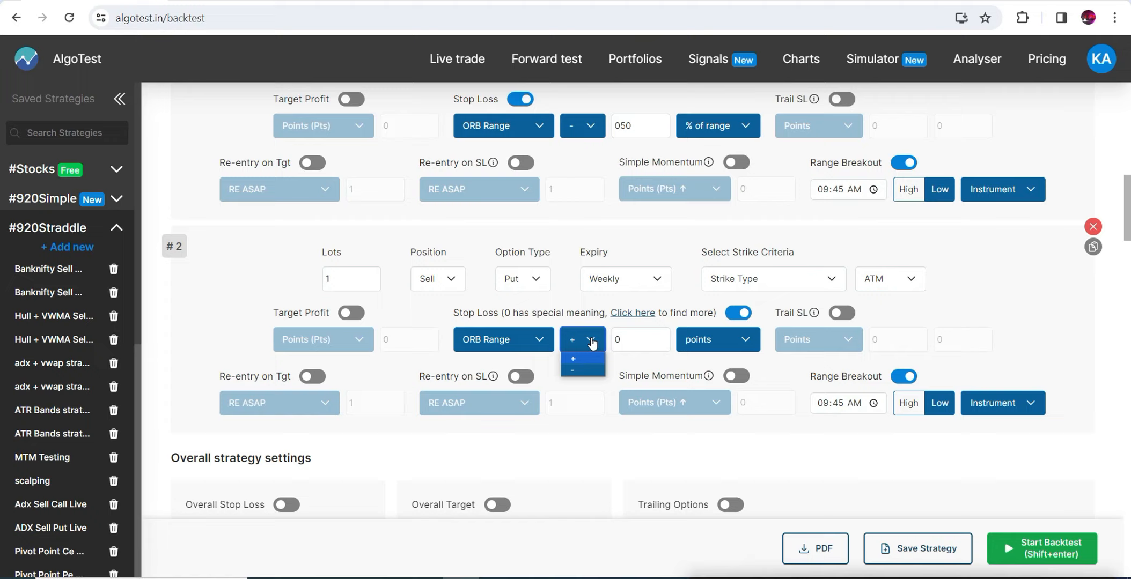
pyautogui.click(655, 340)
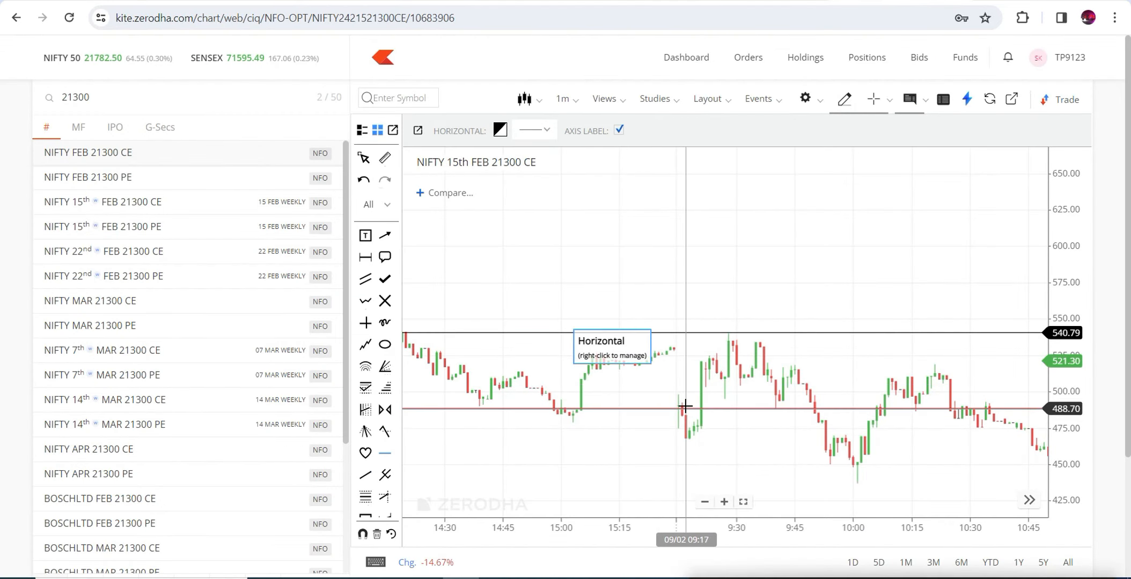
# Examine the range's high and low lines on the Nifty 21300 CE chart in Kite to gauge the range size
pyautogui.click(685, 407)
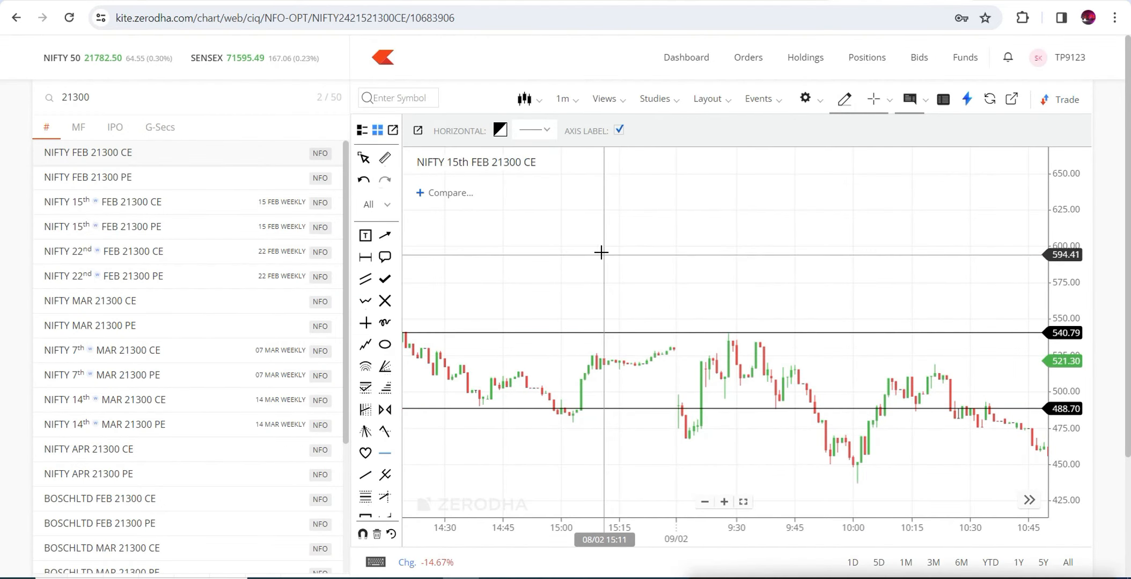
pyautogui.click(740, 407)
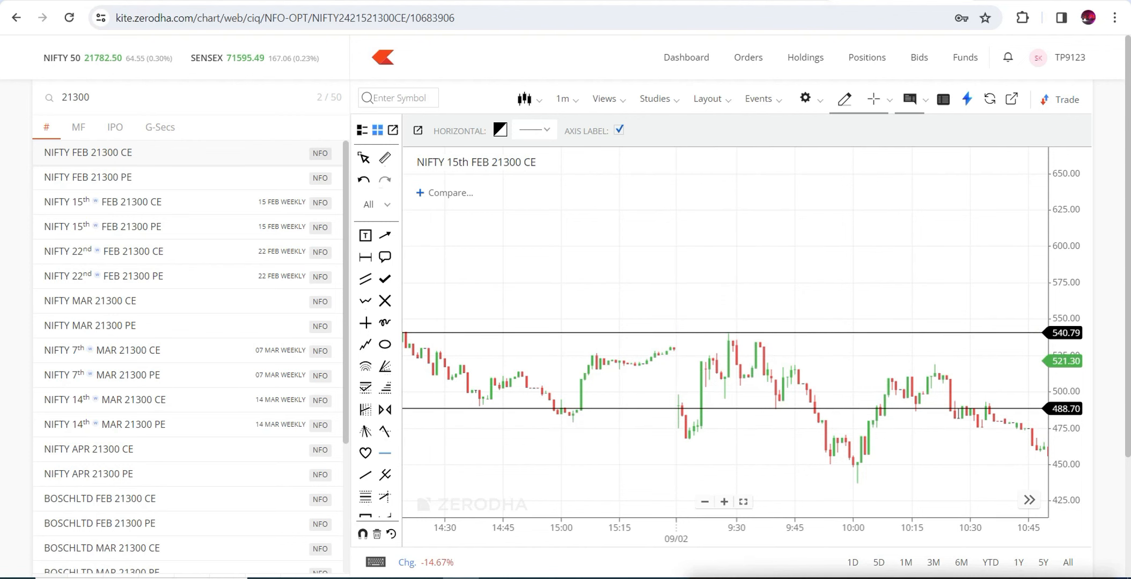
# Return to AlgoTest and set the second leg's ORB Range stop loss offset to 100 with % of range as the unit
pyautogui.click(129, 1)
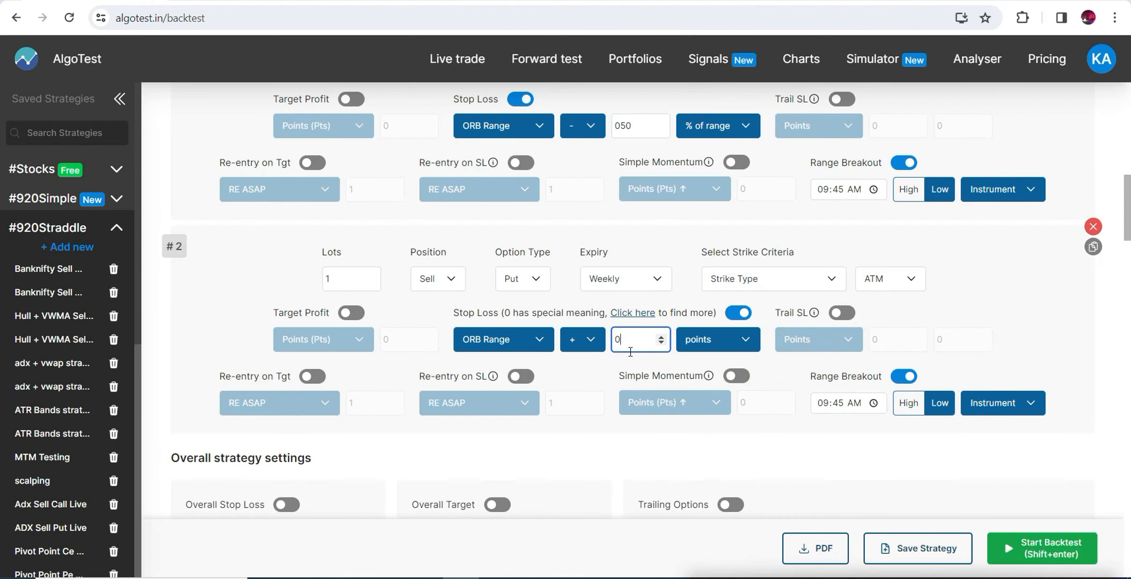
pyautogui.write('100')
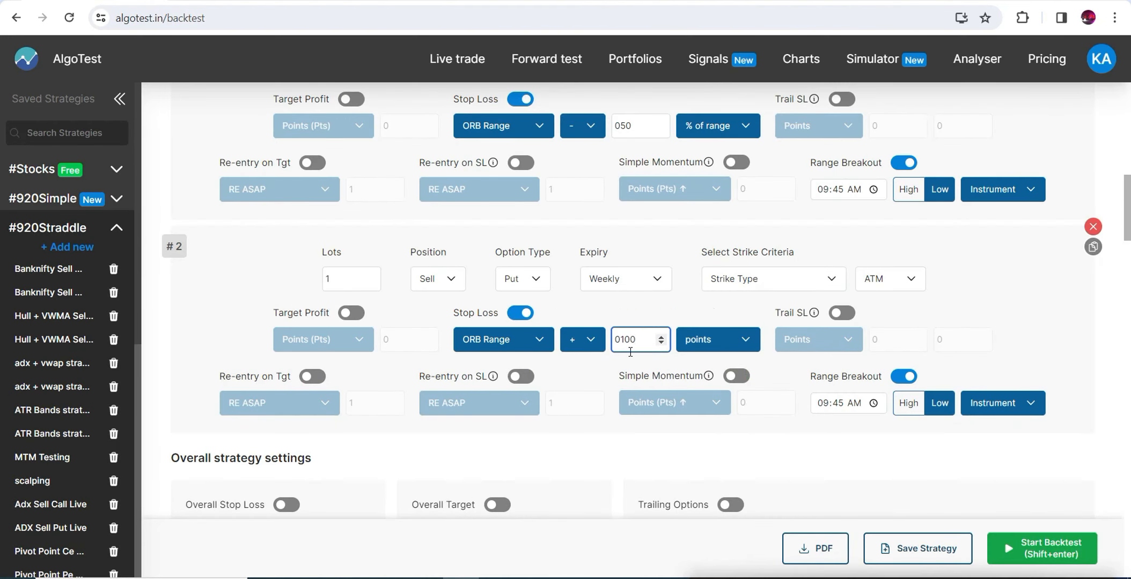
pyautogui.click(724, 340)
pyautogui.click(718, 370)
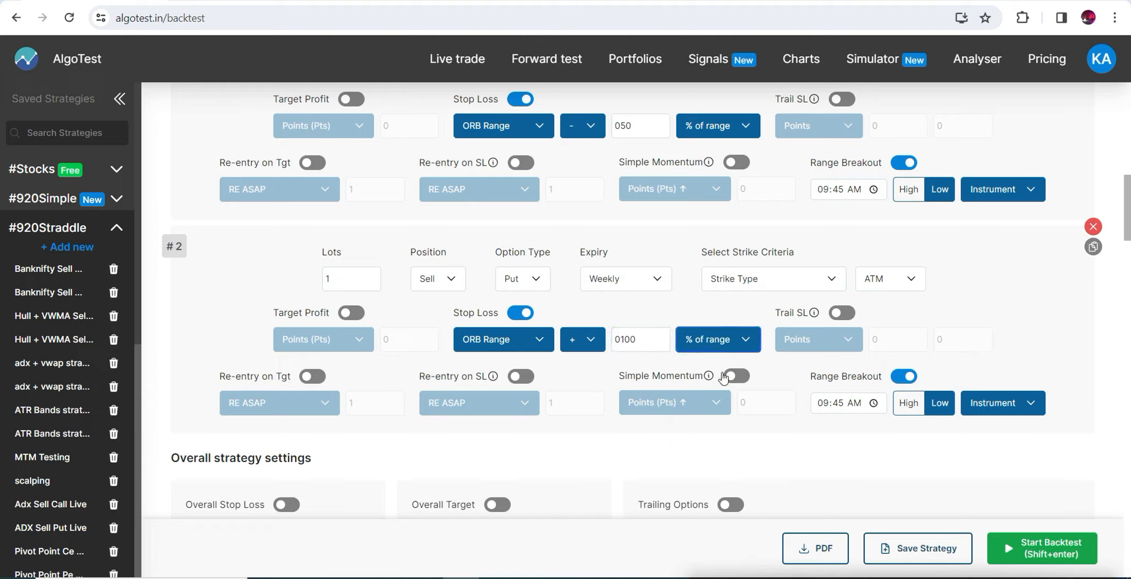
pyautogui.click(605, 367)
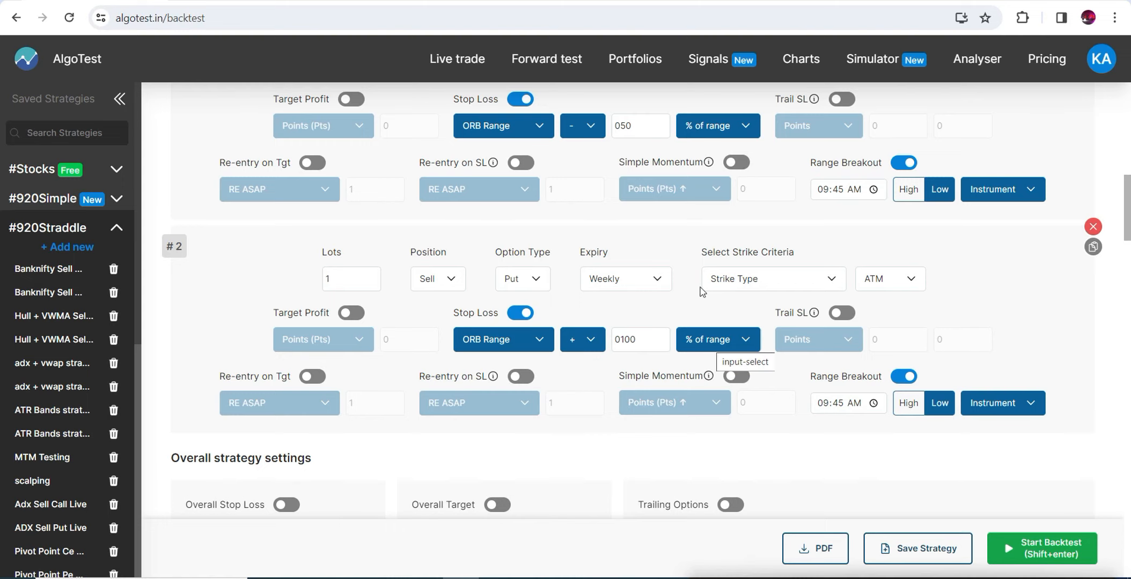
# In the Google Sheets notes, enter "52 point + 100% of orb range" in D8 and "52 + 52 = 104" in D9
pyautogui.hotkey('ctrl', 'Tab')
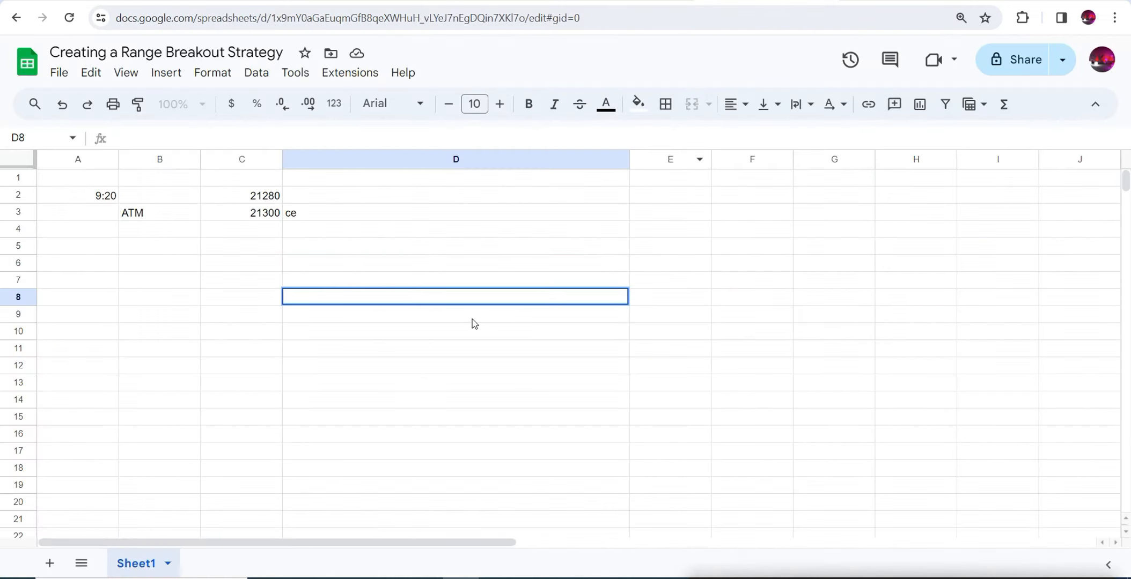
pyautogui.write('52 point + 100')
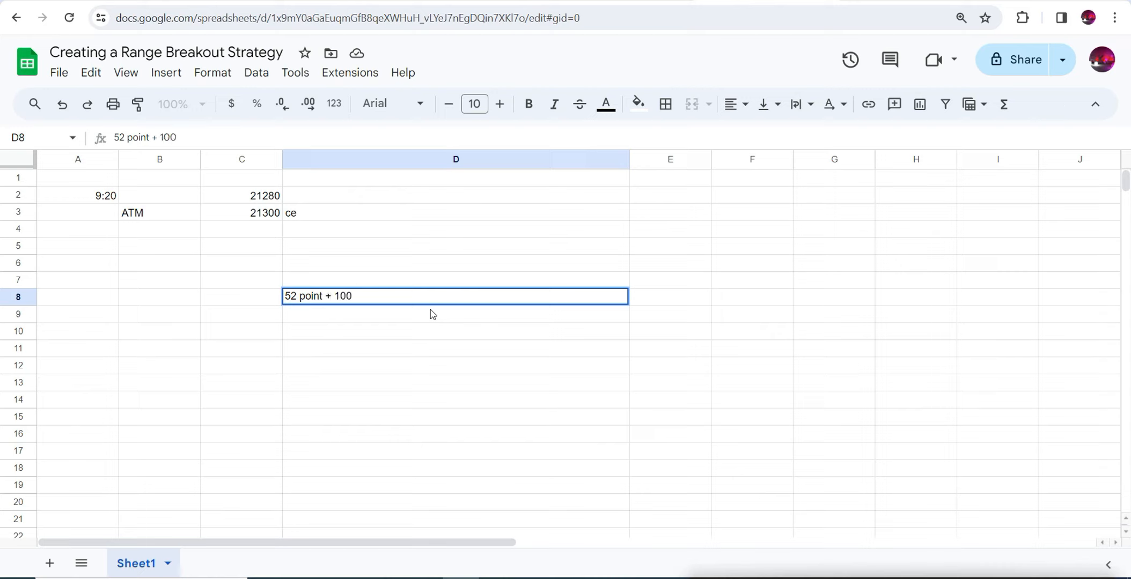
pyautogui.write('% of orb range')
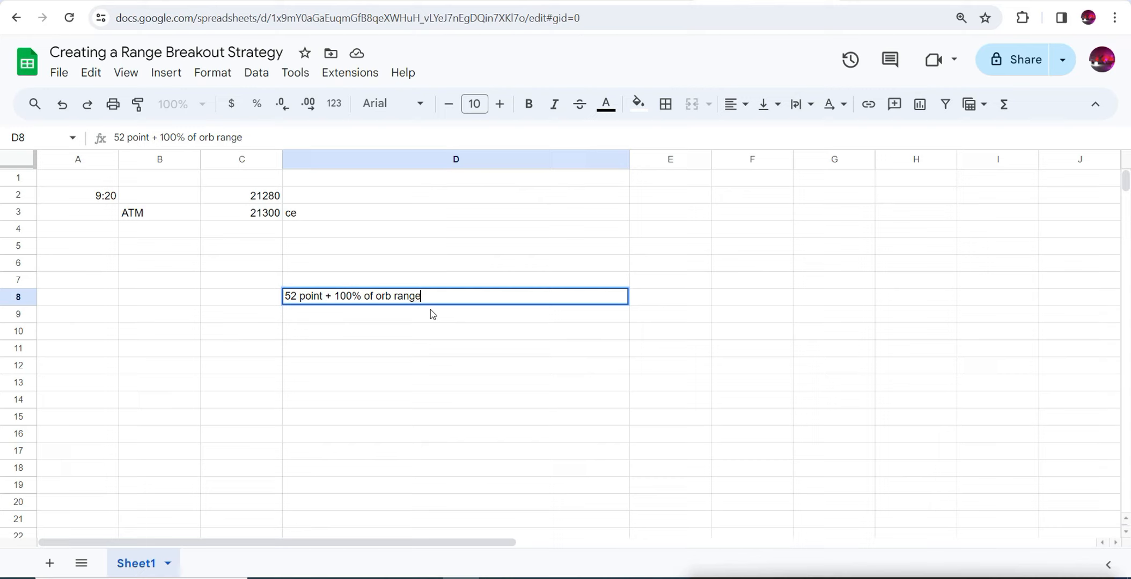
pyautogui.click(423, 313)
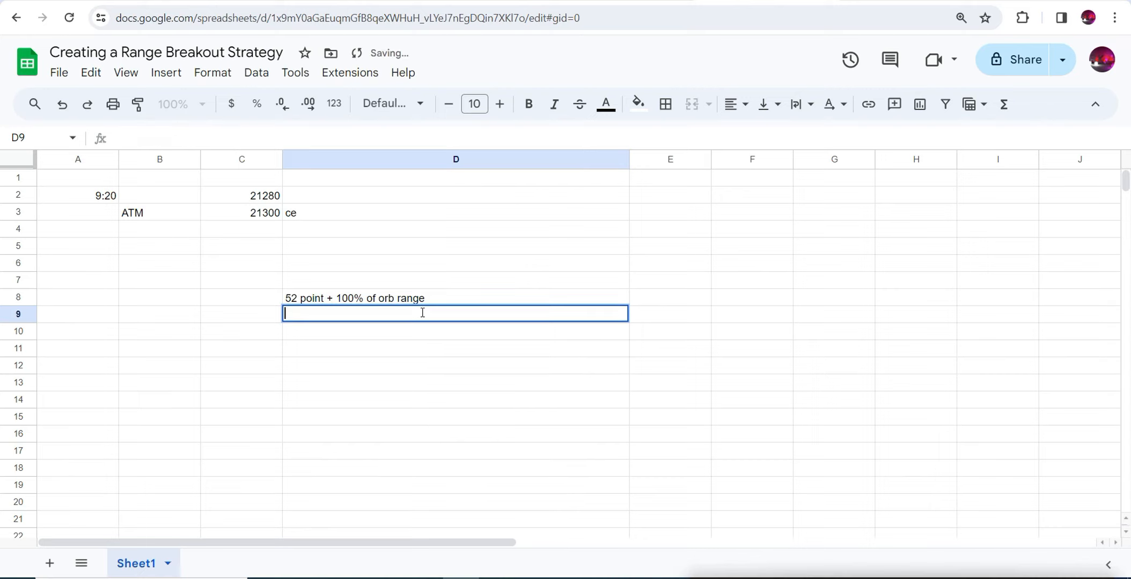
pyautogui.write('52')
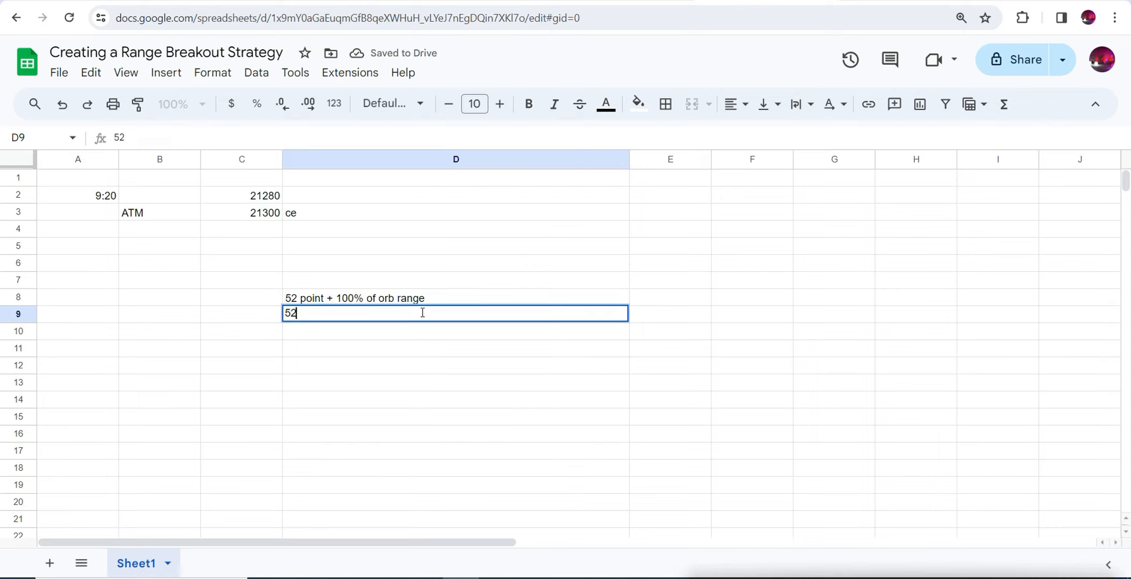
pyautogui.write(' + 52 = 10')
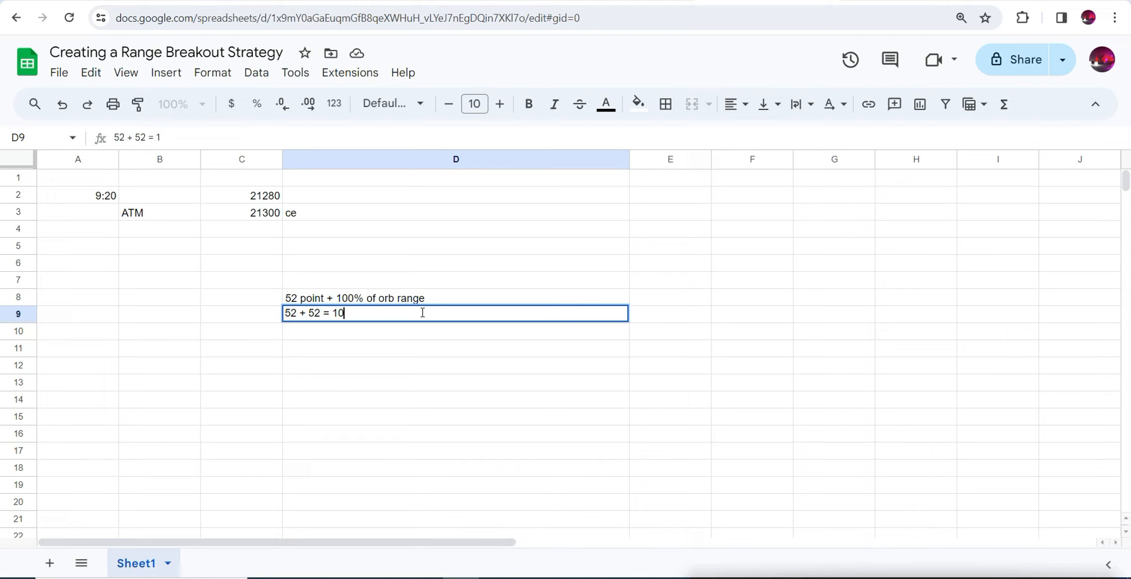
pyautogui.write('4')
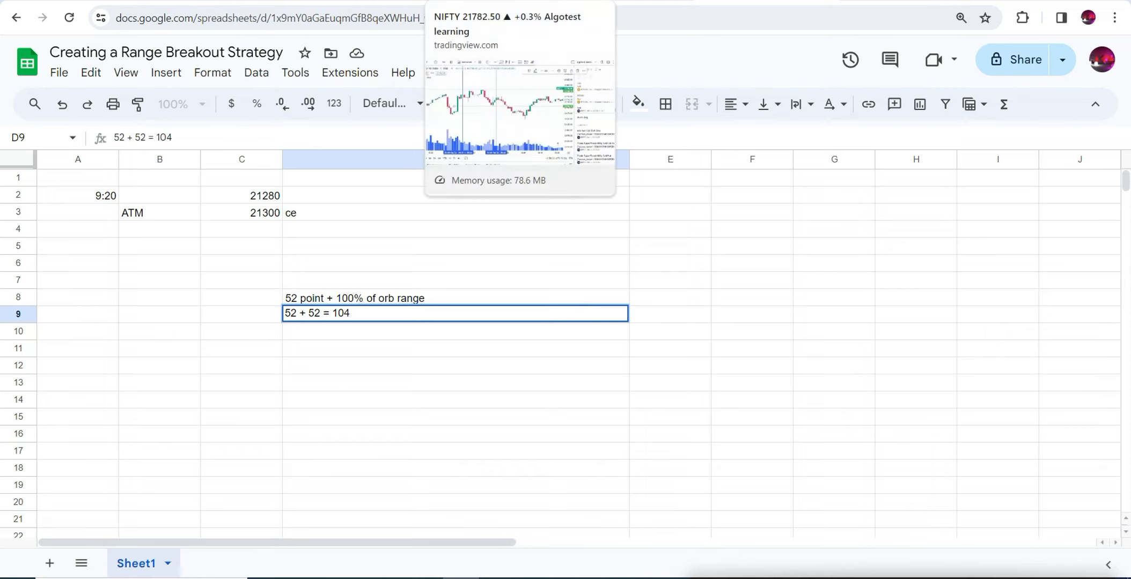
# Switch back to AlgoTest and change the second leg's ORB Range stop loss to a minus offset of 50 % of range
pyautogui.click(102, 2)
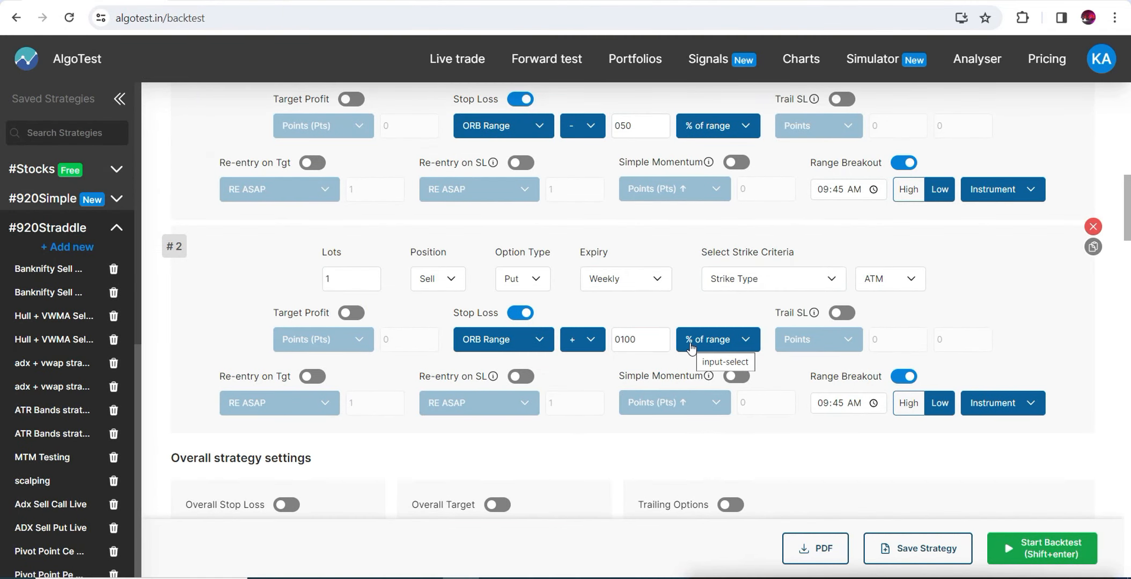
pyautogui.moveTo(636, 339); pyautogui.dragTo(605, 342)
pyautogui.write('50')
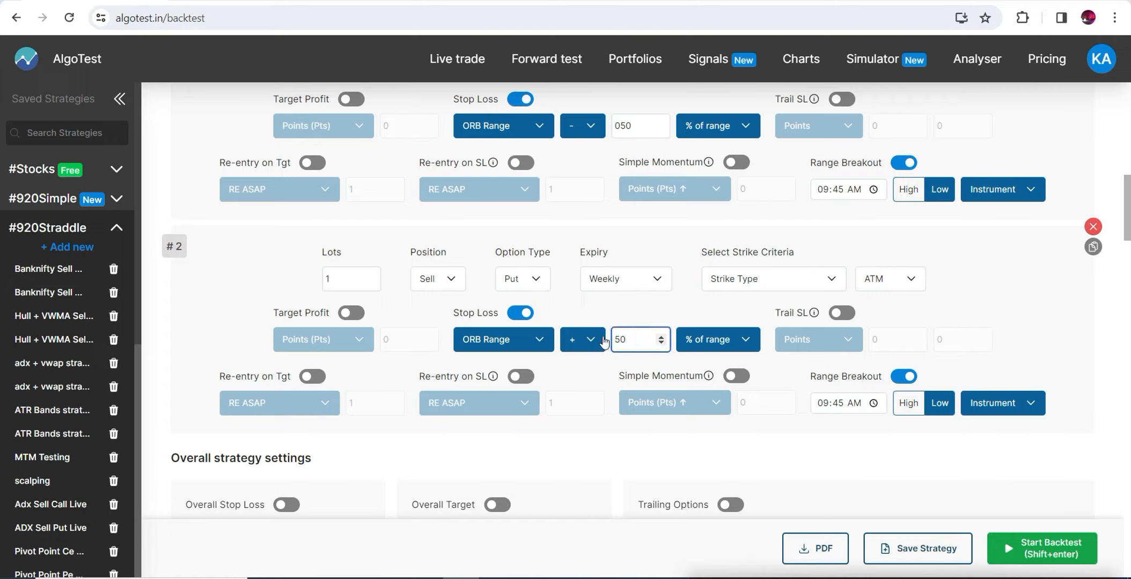
pyautogui.click(596, 341)
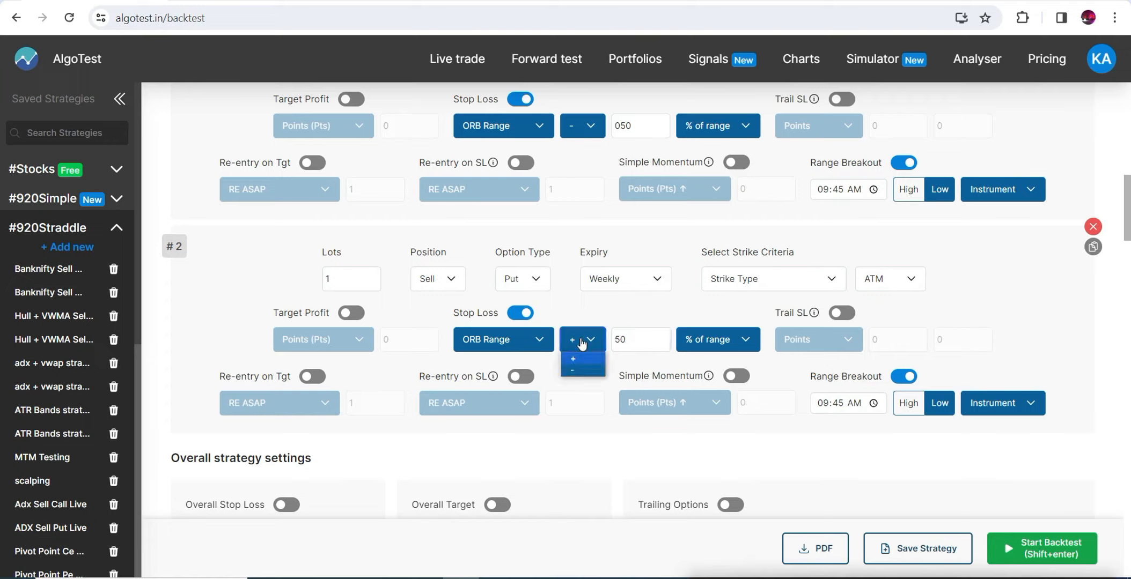
pyautogui.click(576, 373)
pyautogui.click(704, 342)
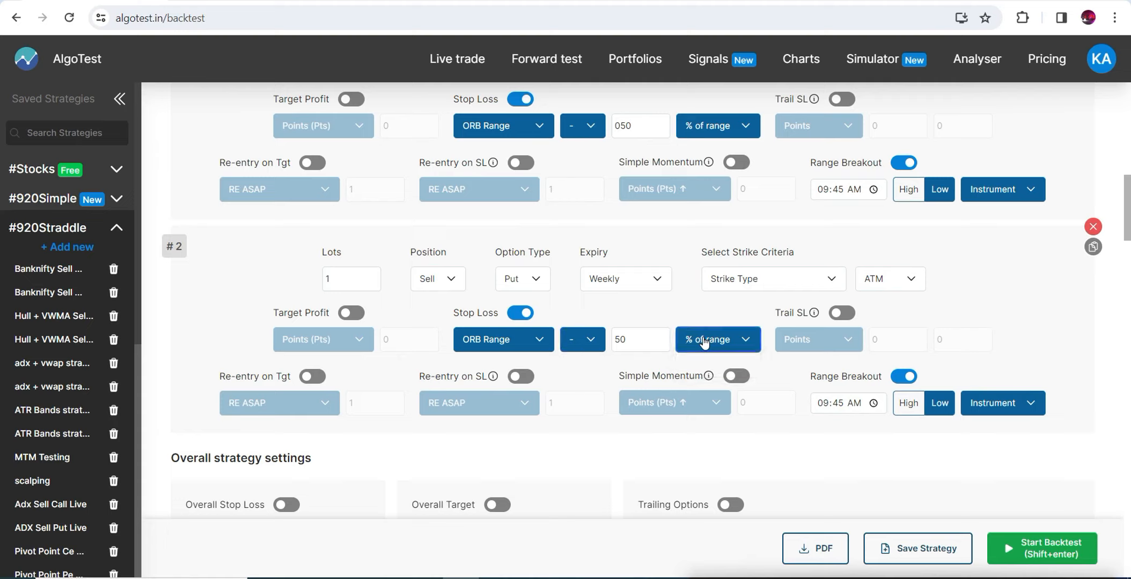
pyautogui.click(675, 316)
# Switch to the Google Sheets notes and enter "52 point - 50% of orb range" in D11
pyautogui.click(757, 1)
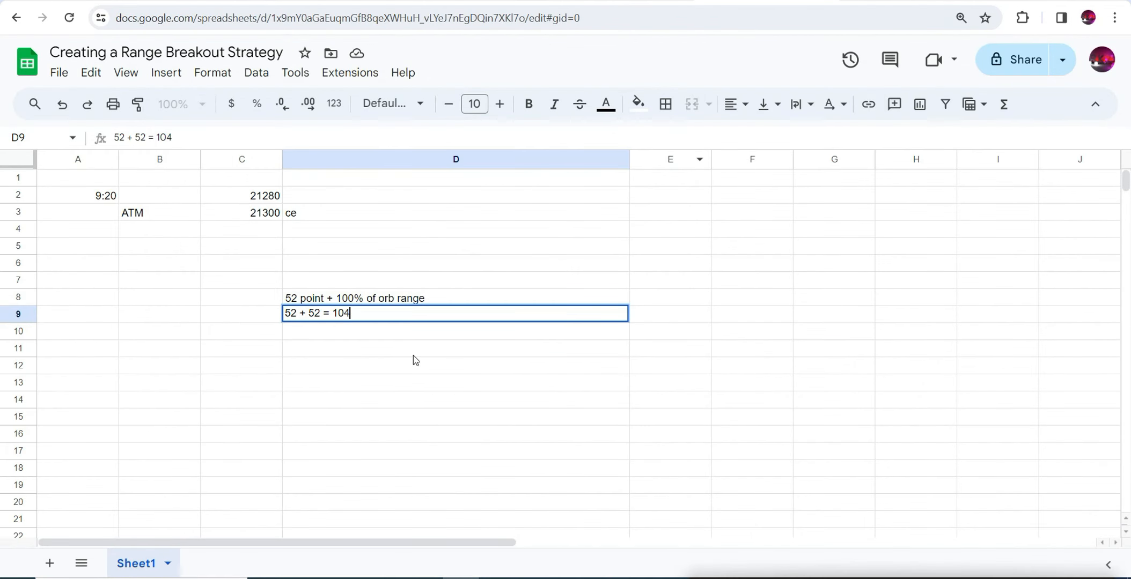
pyautogui.doubleClick(395, 345)
pyautogui.write('52')
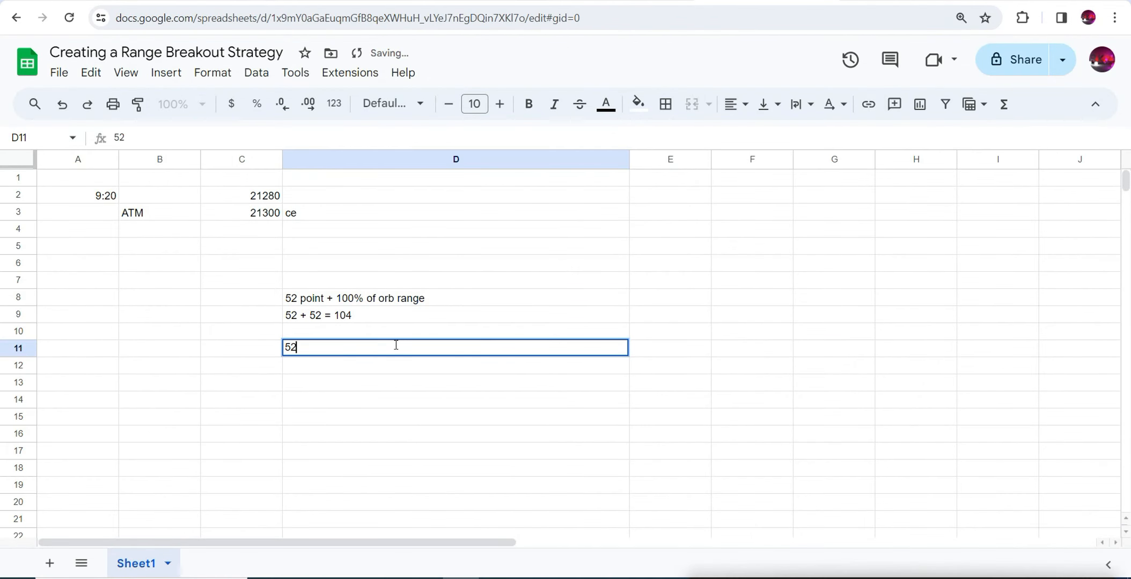
pyautogui.write(' point')
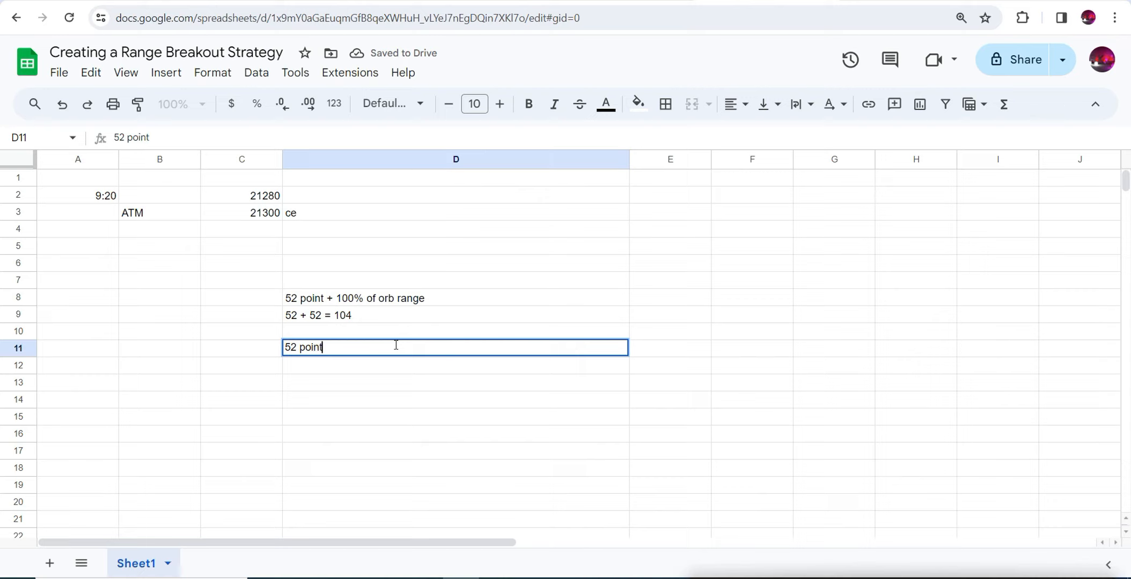
pyautogui.write(' - 50%')
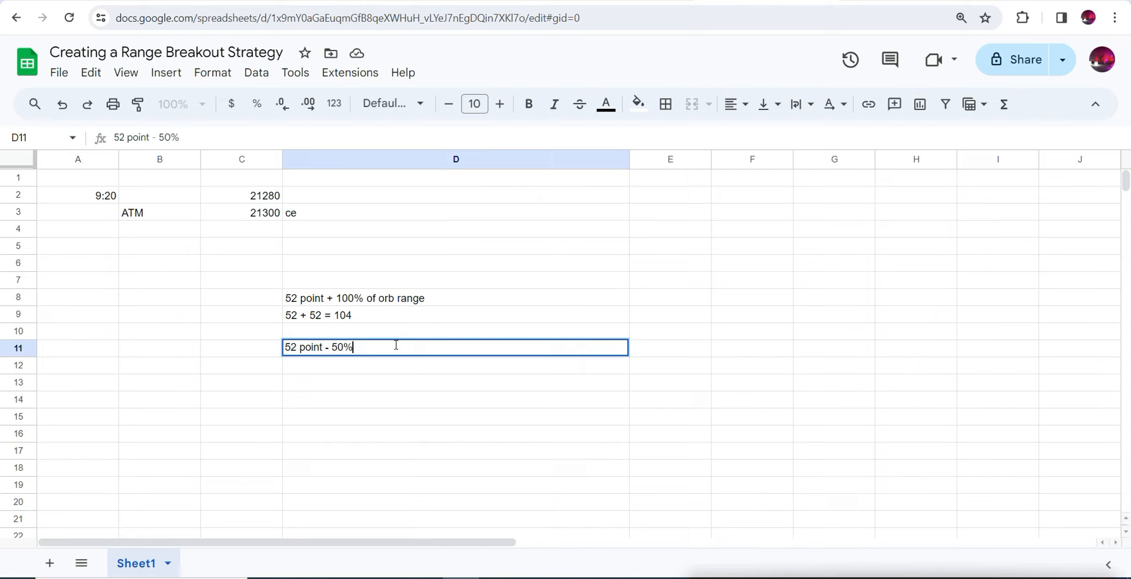
pyautogui.write(' of orb range')
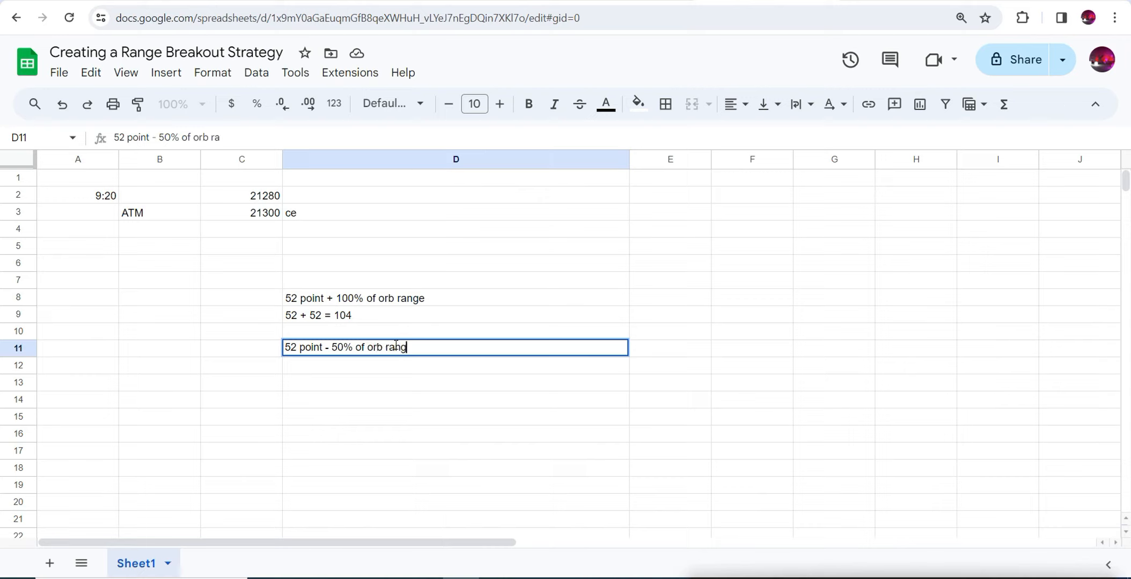
# Work out the minus offset example by entering "52 - 50 % of 52" in D12 and "52-26 = 26" in D13
pyautogui.doubleClick(318, 367)
pyautogui.write('52')
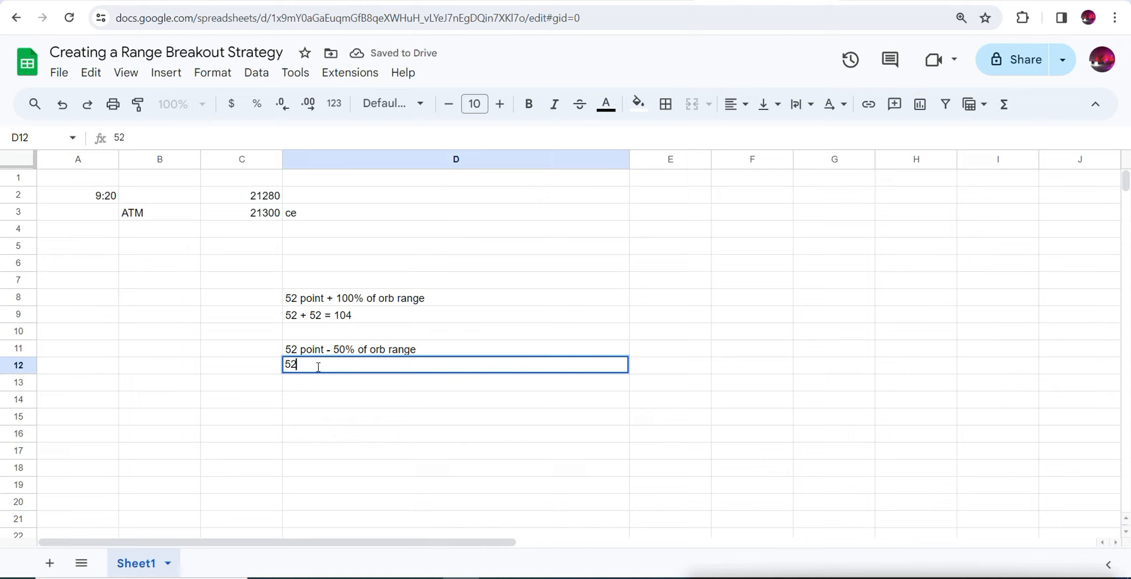
pyautogui.write(' -')
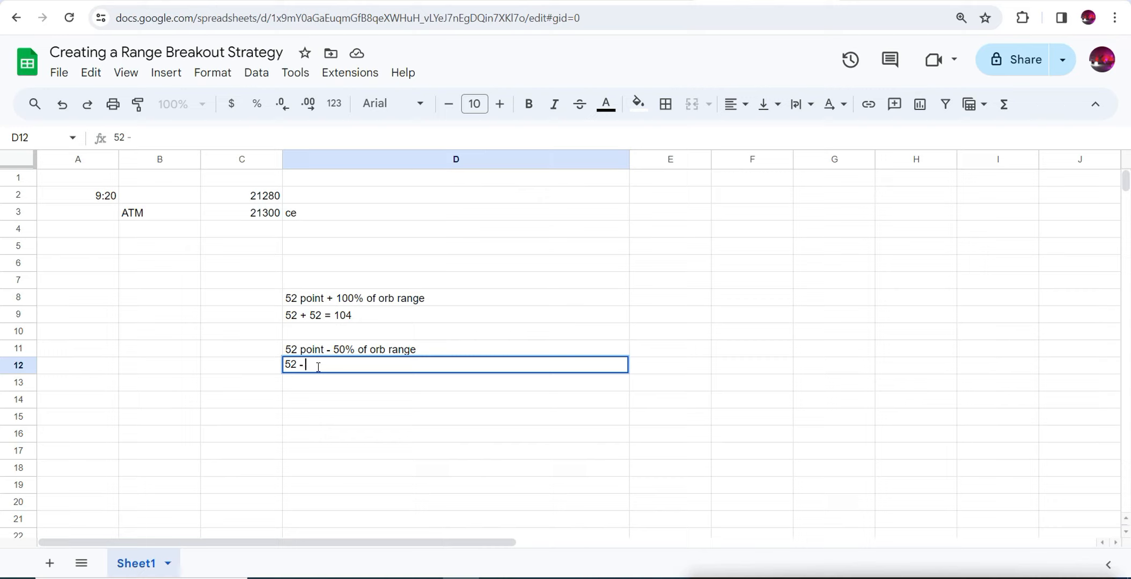
pyautogui.write(' 50 % of 52')
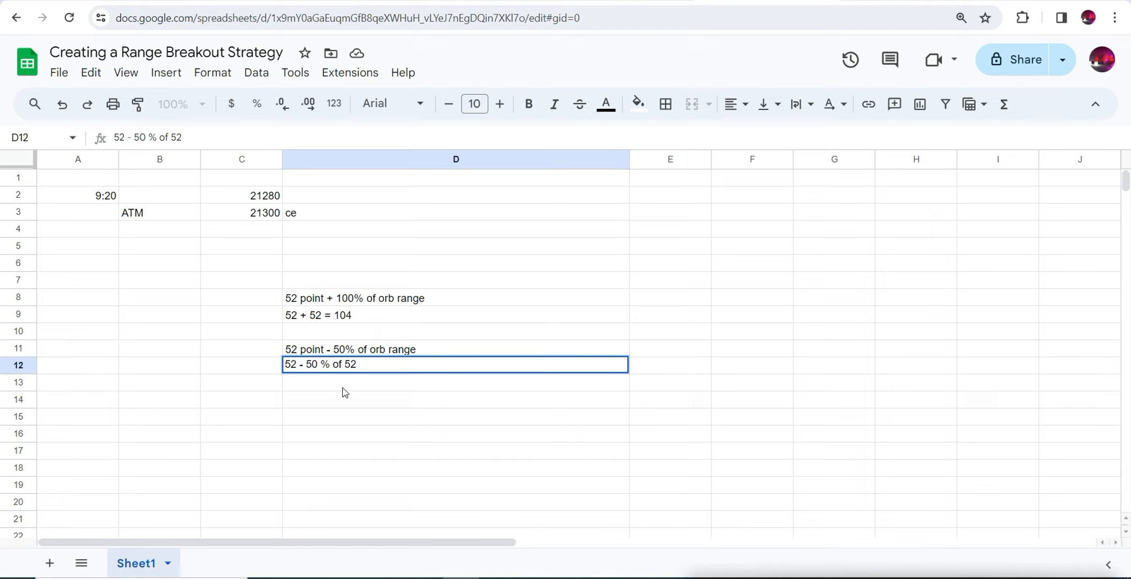
pyautogui.doubleClick(330, 378)
pyautogui.write('52-26')
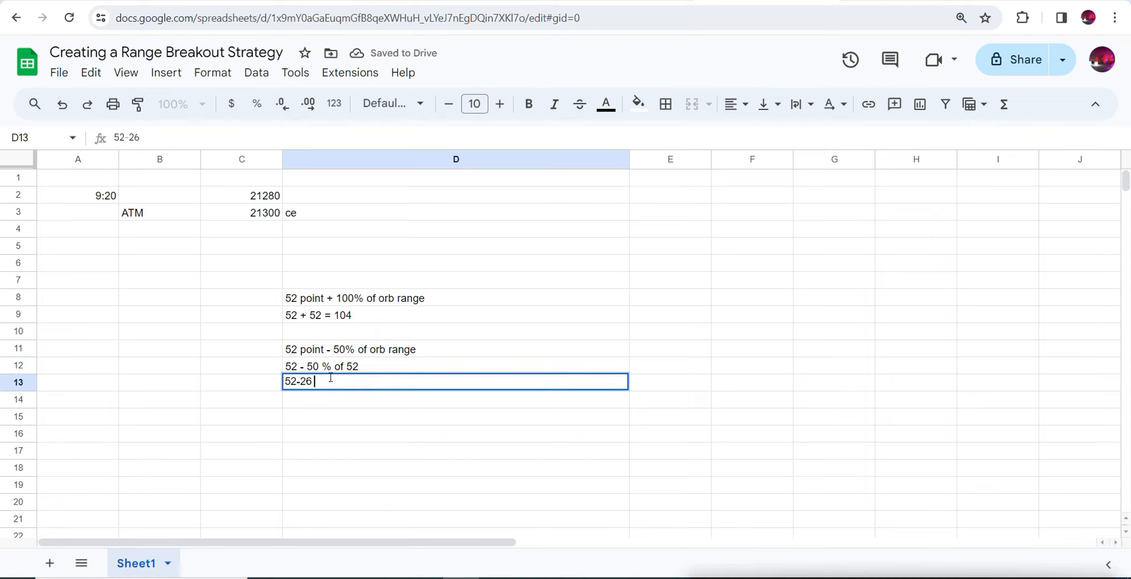
pyautogui.write(' = 26')
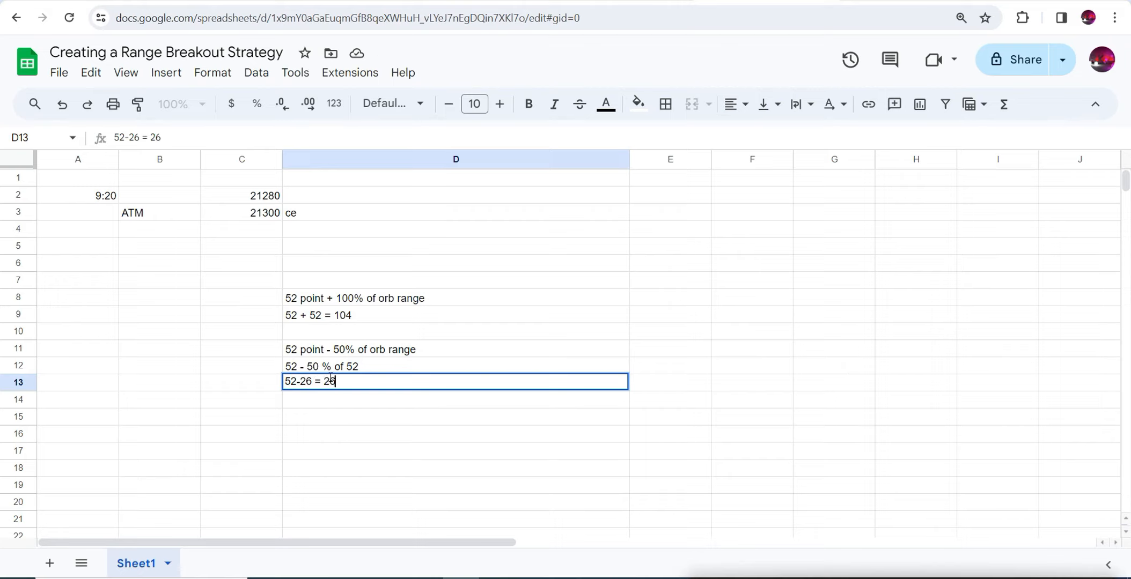
# Switch back to AlgoTest and review the stop loss types and plus/minus options of the second leg's ORB Range stop loss
pyautogui.click(150, 1)
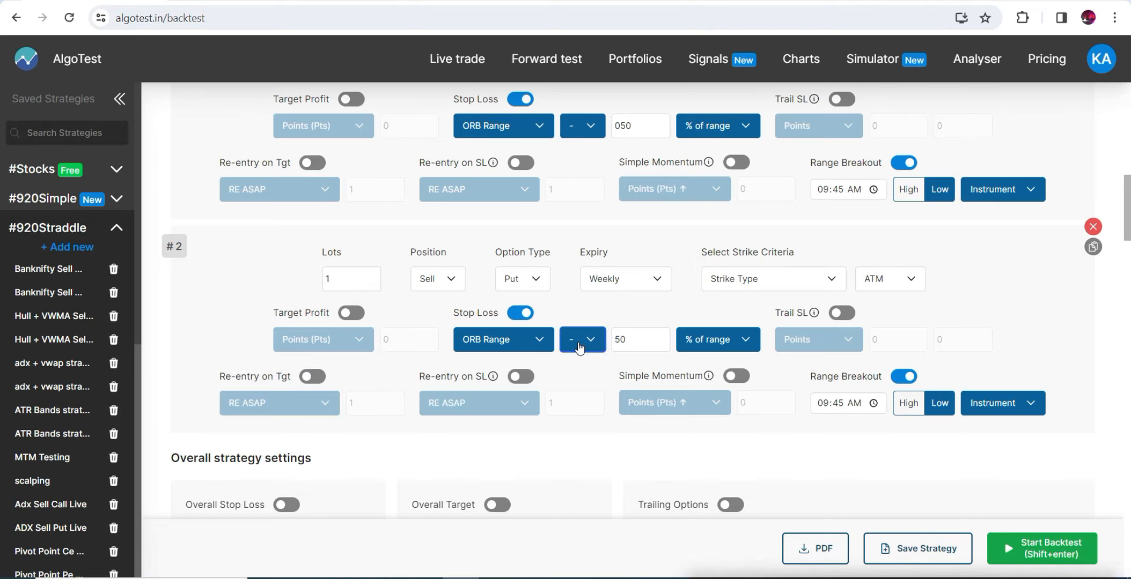
pyautogui.click(523, 346)
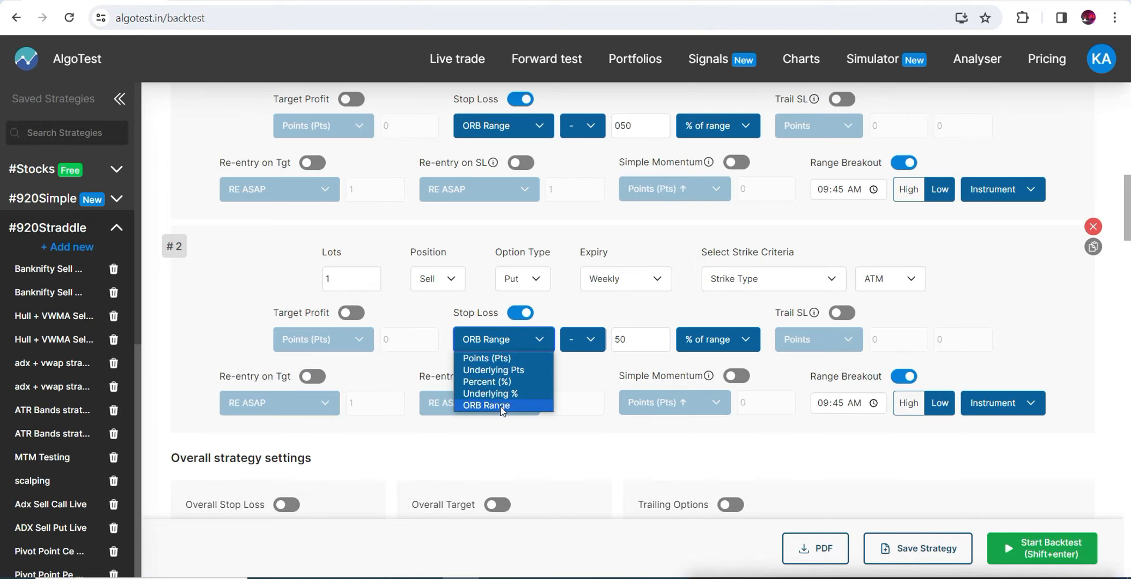
pyautogui.click(564, 341)
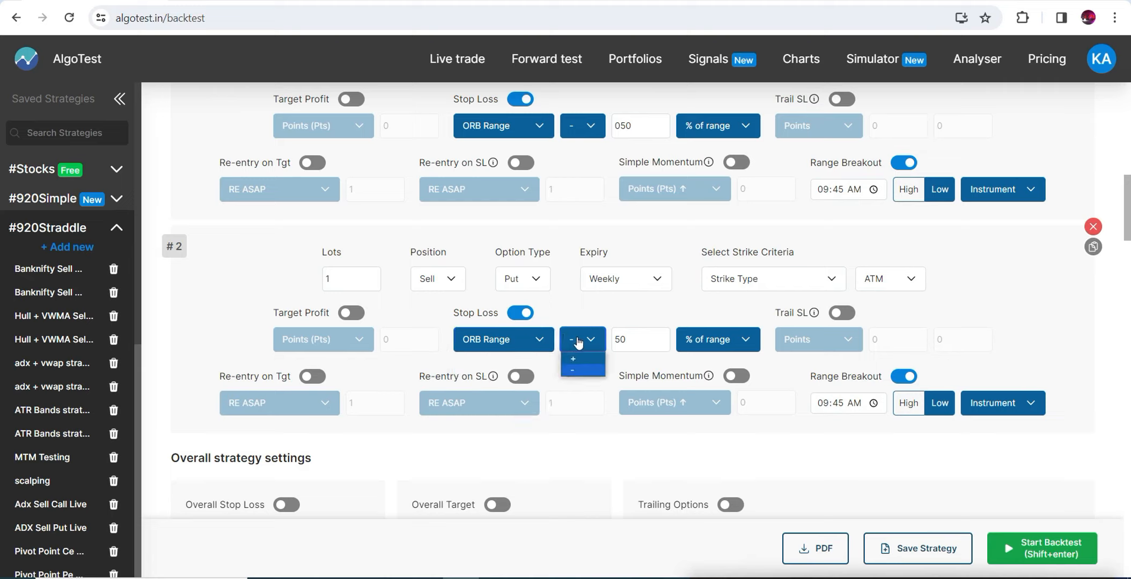
pyautogui.click(573, 373)
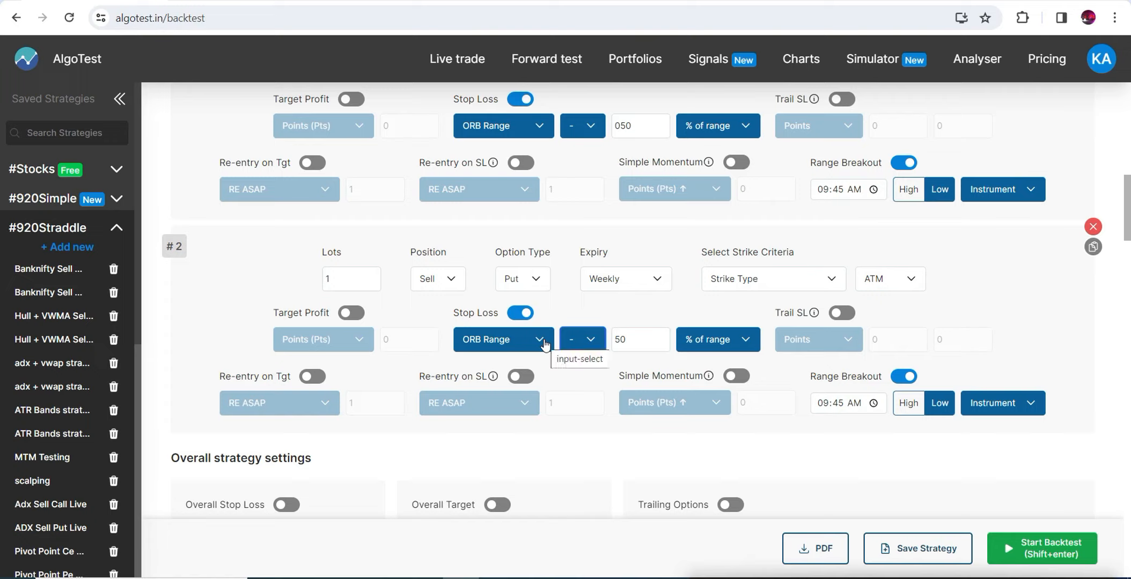
# Change the second leg's ORB Range offset to plus and turn off its stop loss
pyautogui.click(599, 349)
pyautogui.click(587, 355)
pyautogui.click(516, 316)
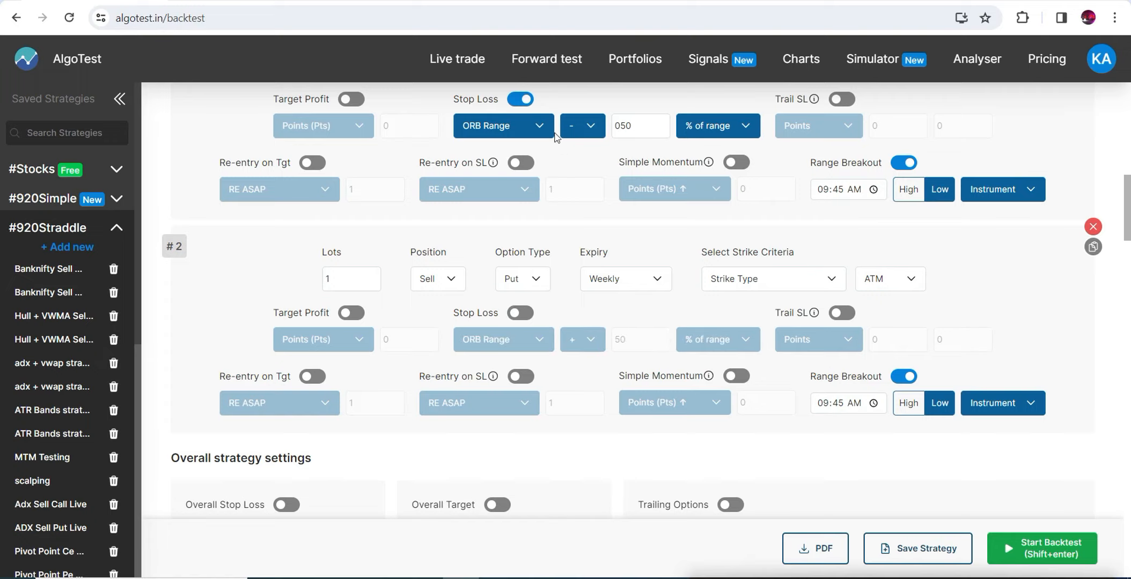
# Change the stop loss type of both legs to Points (Pts), keeping the stop loss enabled on each
pyautogui.click(524, 102)
pyautogui.click(520, 100)
pyautogui.click(530, 126)
pyautogui.click(530, 147)
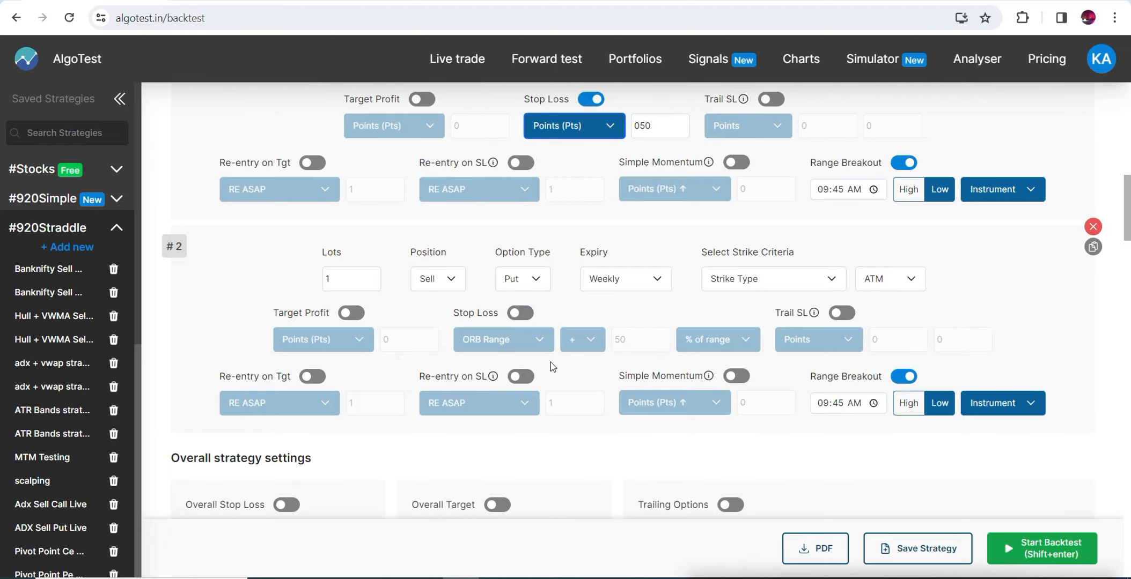
pyautogui.click(518, 314)
pyautogui.click(534, 340)
pyautogui.click(498, 359)
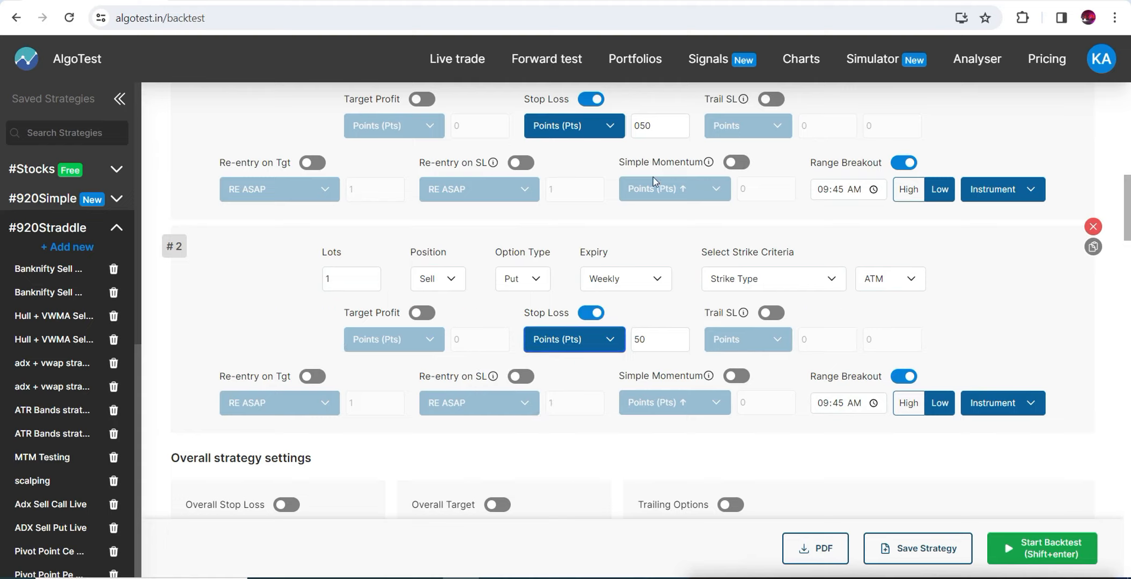
# Set the stop loss of both legs to 25 points
pyautogui.doubleClick(657, 126)
pyautogui.write('25')
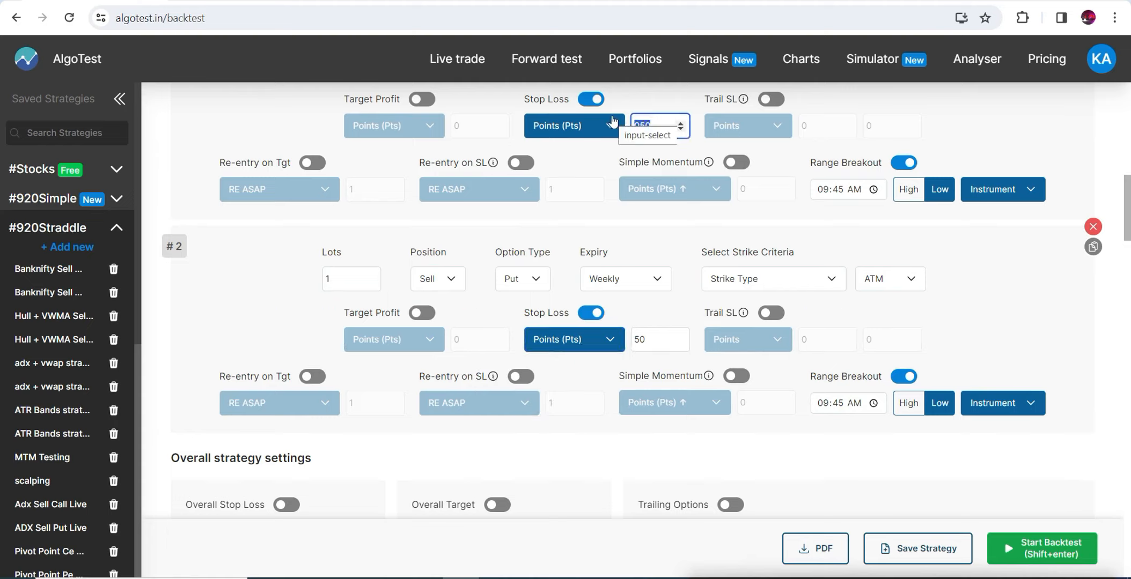
pyautogui.click(653, 349)
pyautogui.press('BackSpace')
pyautogui.press('BackSpace')
pyautogui.write('25')
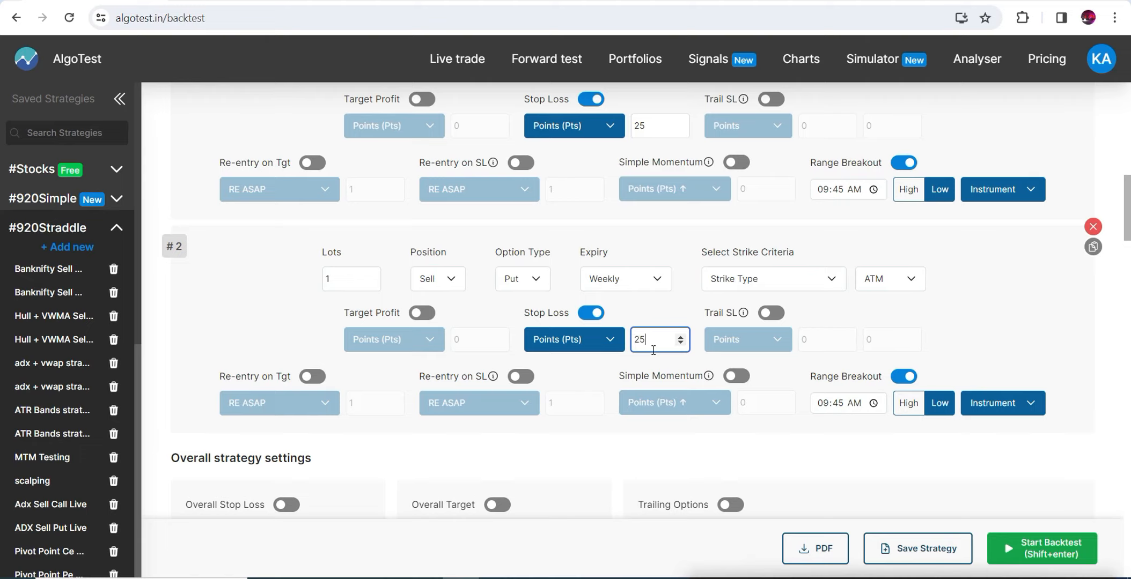
# Enable re-entry on SL for both legs and set the re-entry type to RE MOMENTUM
pyautogui.click(529, 380)
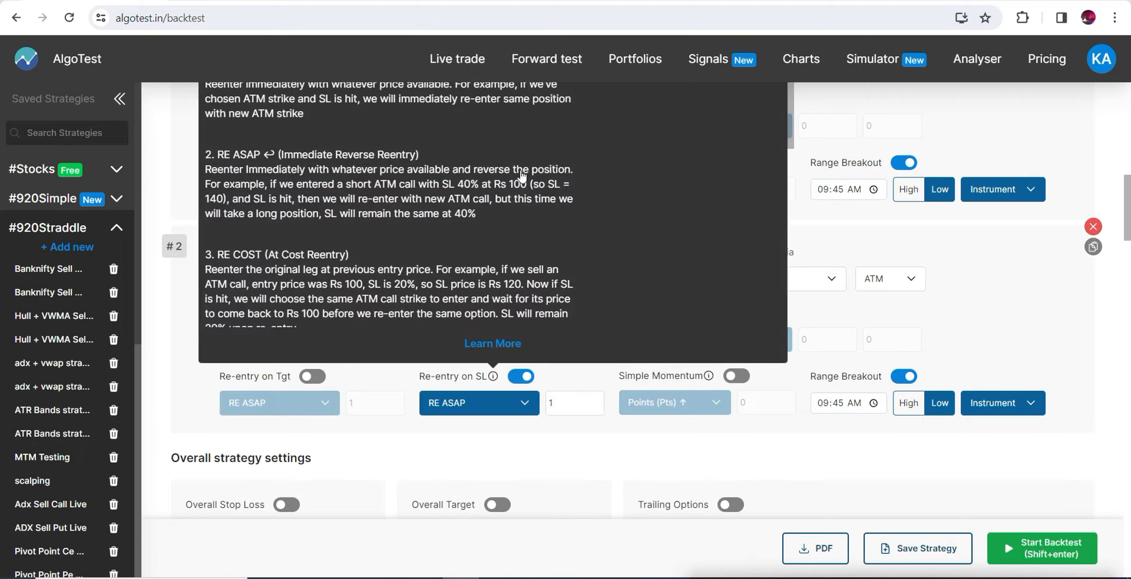
pyautogui.click(518, 165)
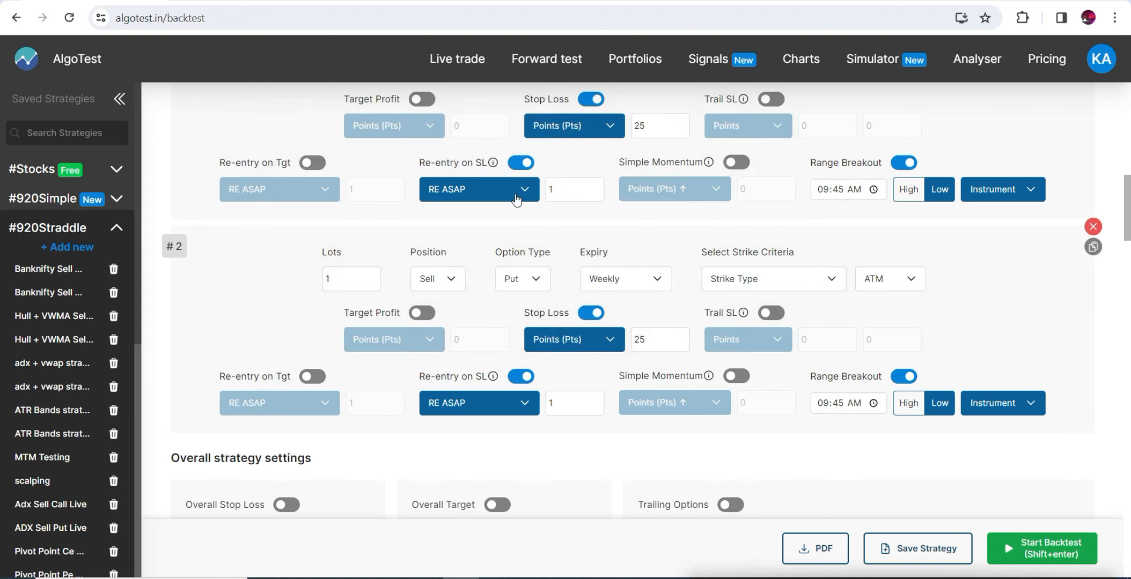
pyautogui.click(514, 198)
pyautogui.click(477, 233)
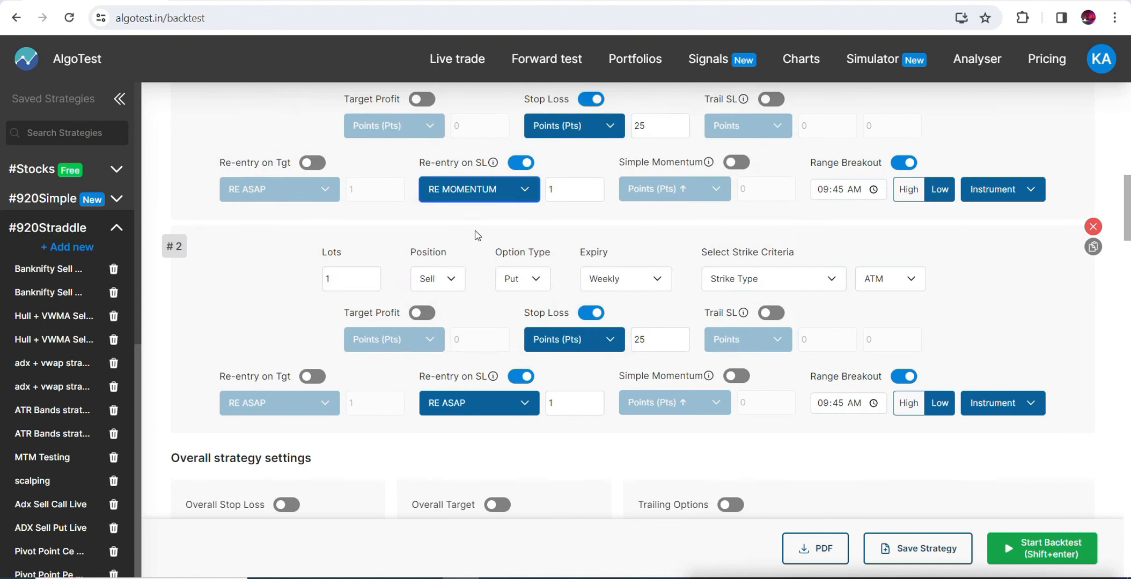
pyautogui.click(494, 405)
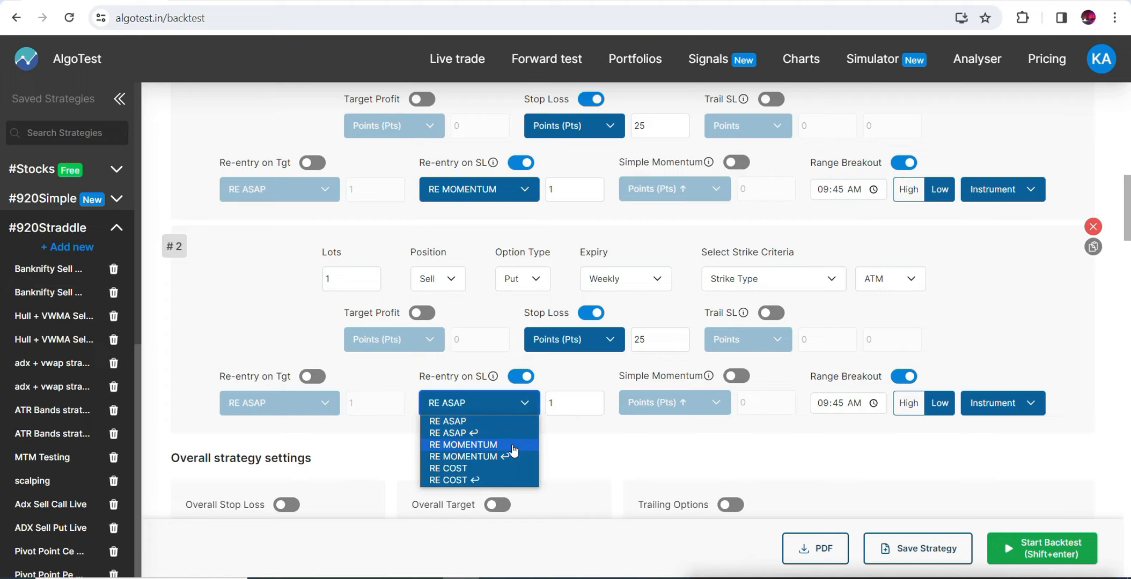
pyautogui.click(513, 449)
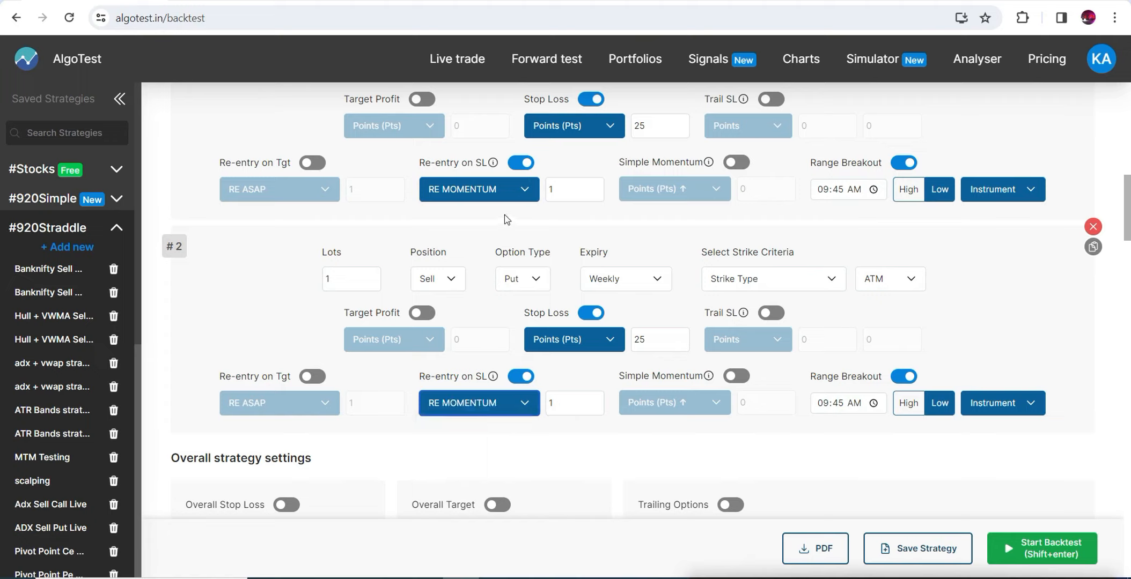
# Try to enable Simple Momentum on the first leg alongside its range breakout
pyautogui.click(739, 162)
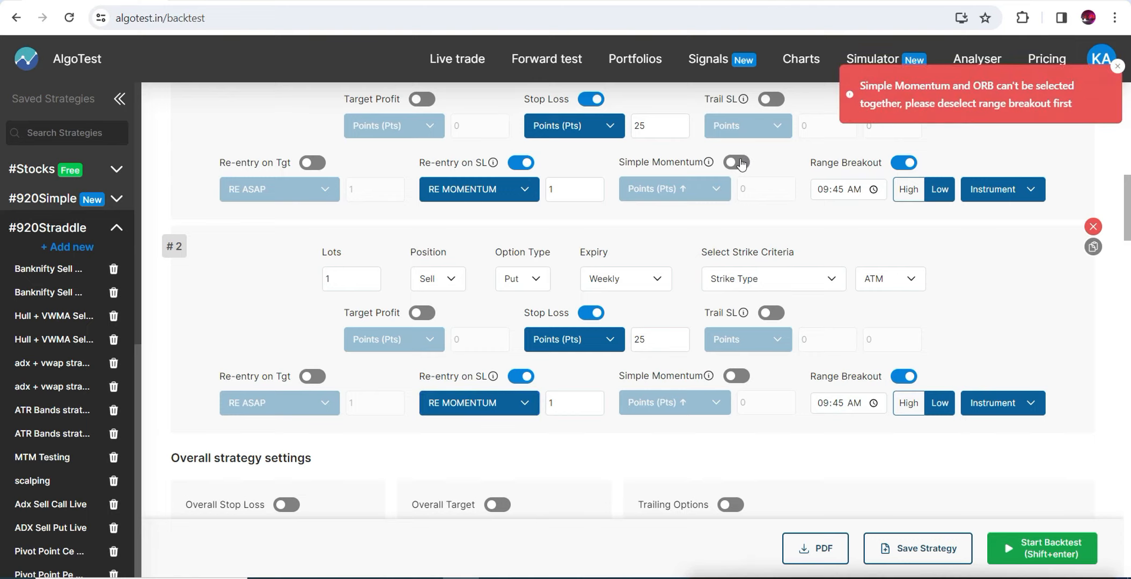
pyautogui.moveTo(1129, 226); pyautogui.dragTo(1129, 214)
pyautogui.scroll(-1, 1129, 218)
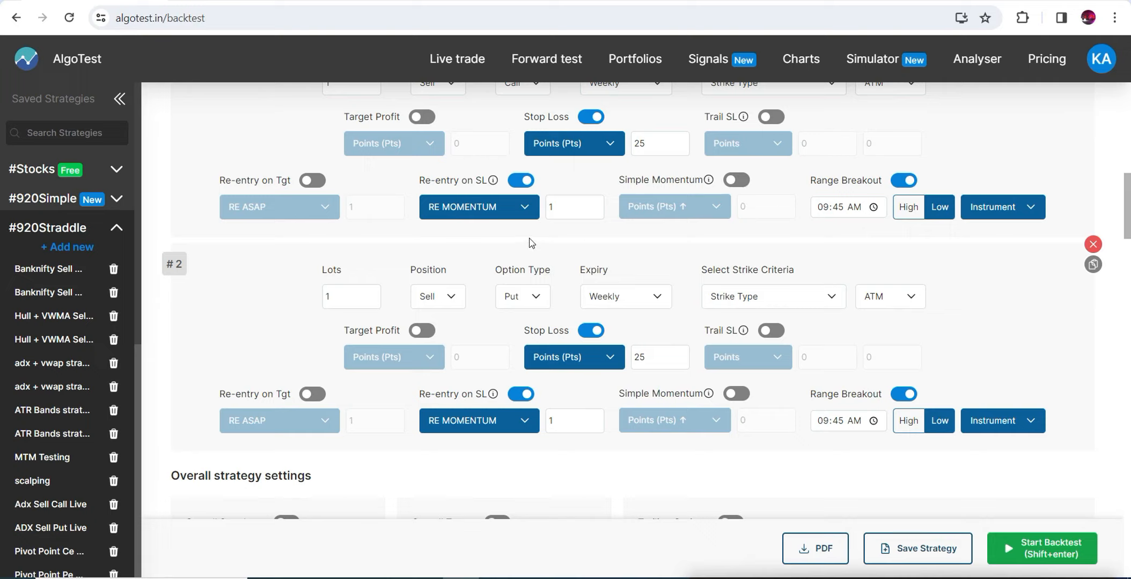
# Review the re-entry on SL types of both legs, then look over the entry time, leg and overall strategy settings
pyautogui.click(500, 215)
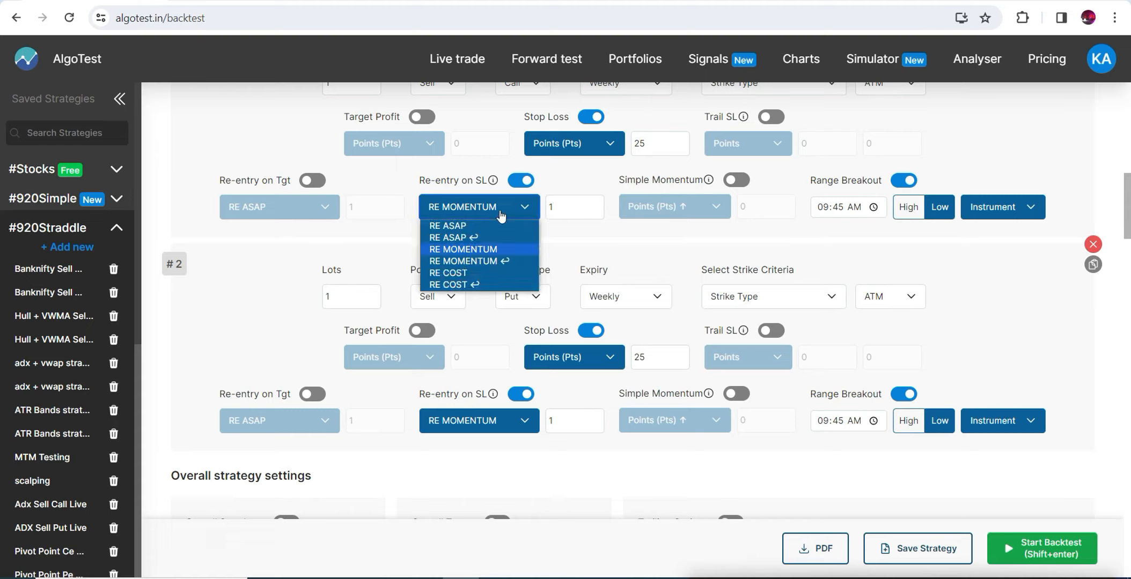
pyautogui.click(479, 432)
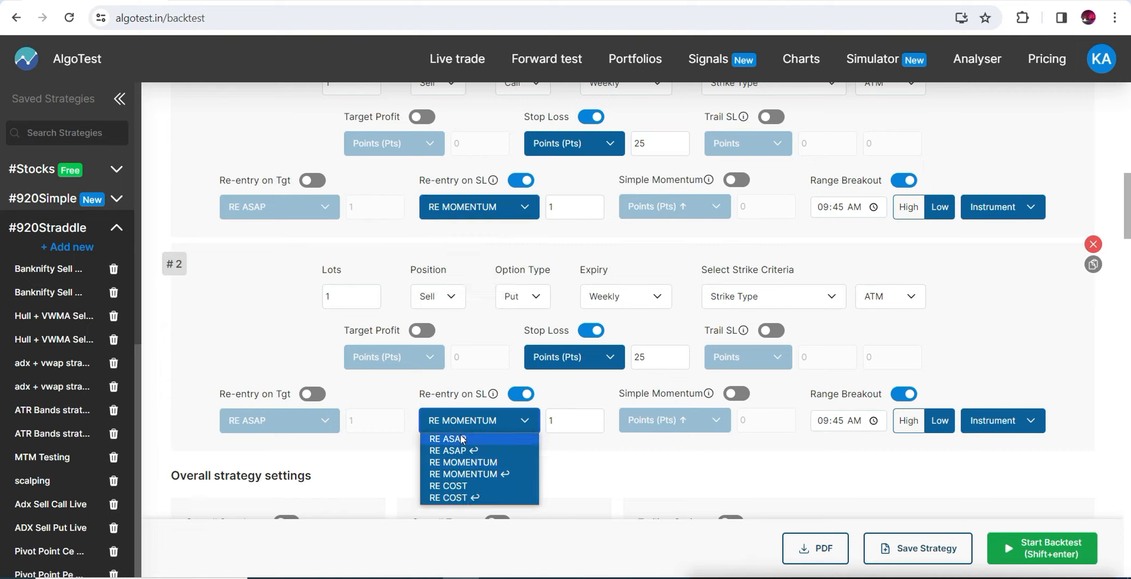
pyautogui.click(480, 463)
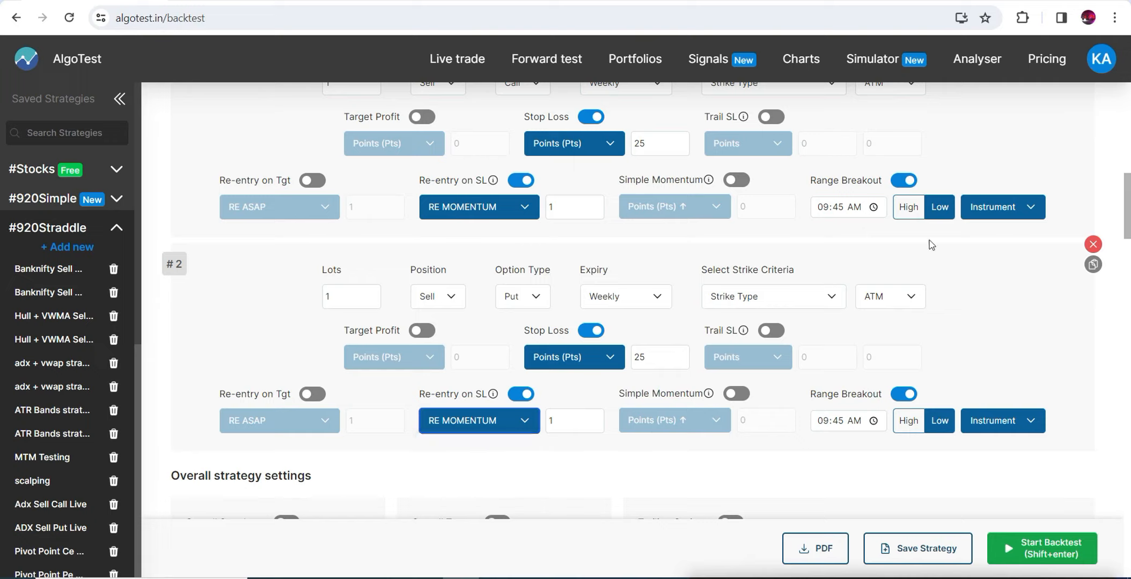
pyautogui.moveTo(1128, 216)
pyautogui.mouseDown()
pyautogui.moveTo(1129, 191)
pyautogui.moveTo(1129, 208)
pyautogui.mouseUp()
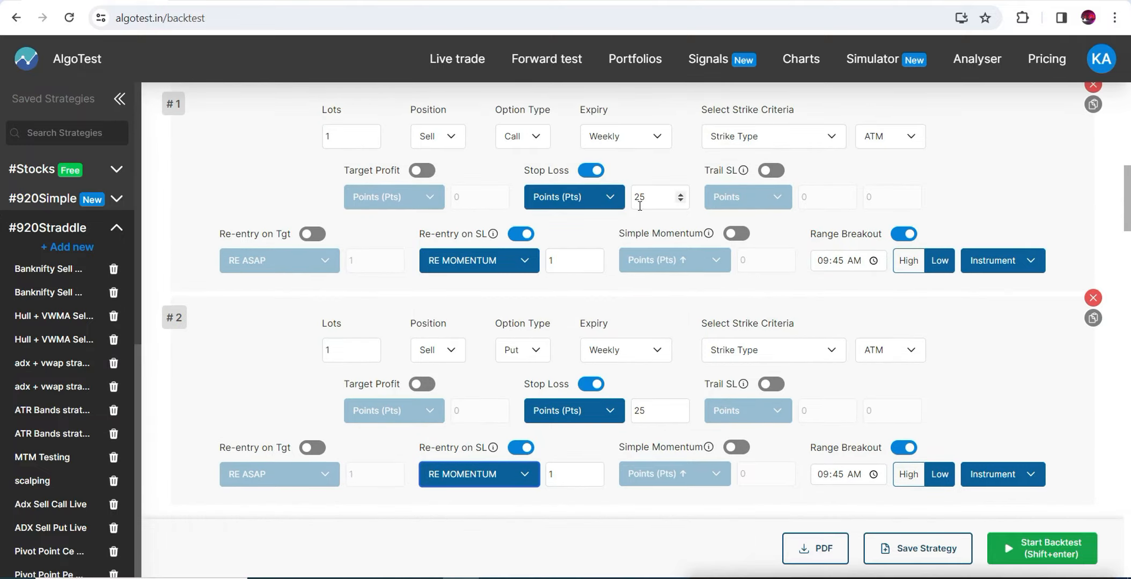
pyautogui.scroll(8, 1100, 218)
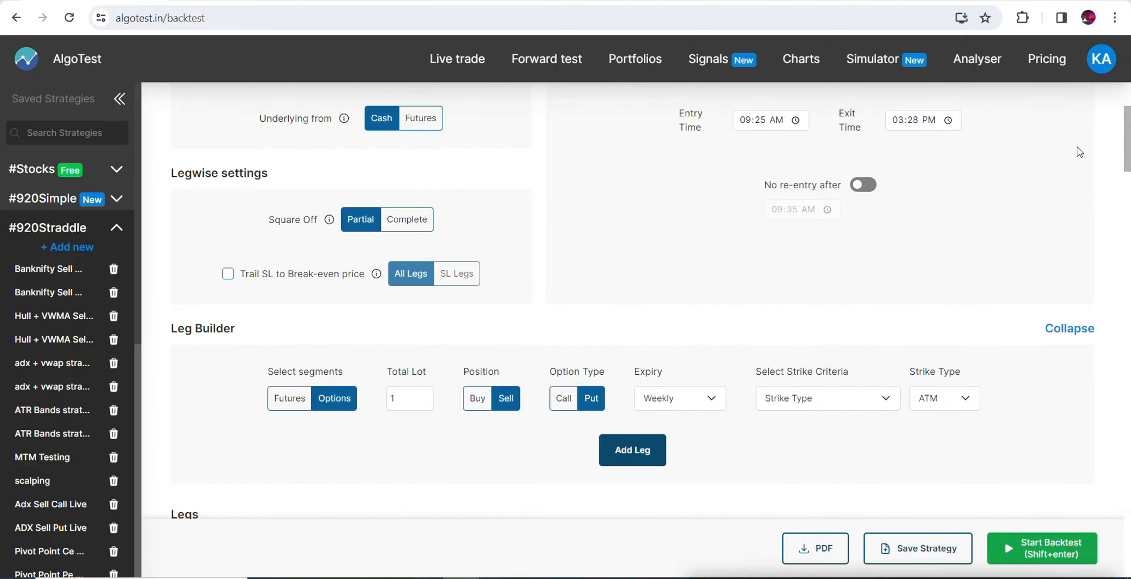
pyautogui.scroll(-10, 884, 167)
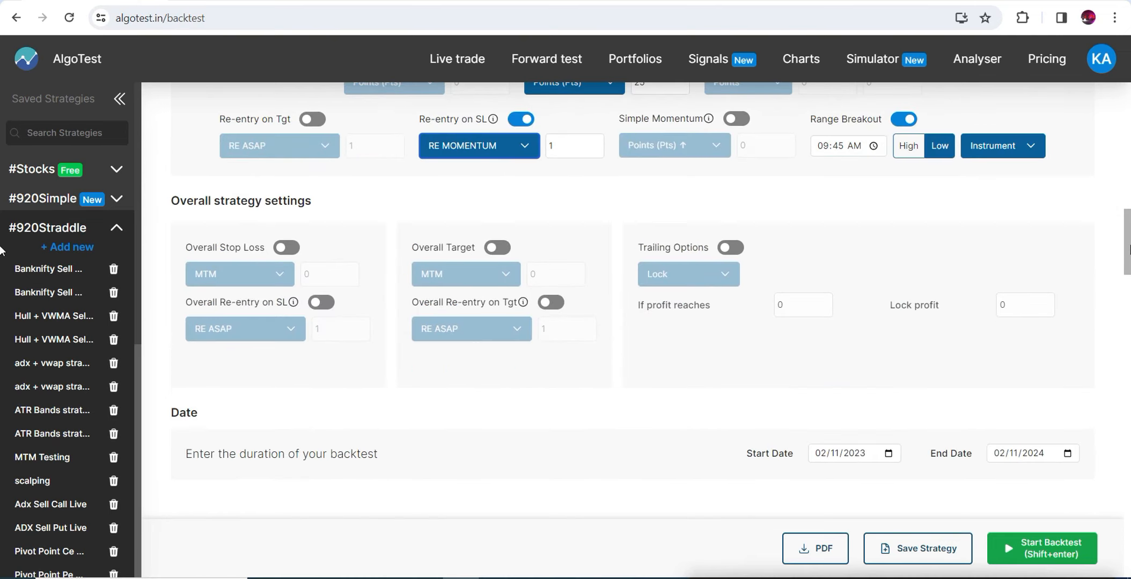
pyautogui.scroll(3, 884, 168)
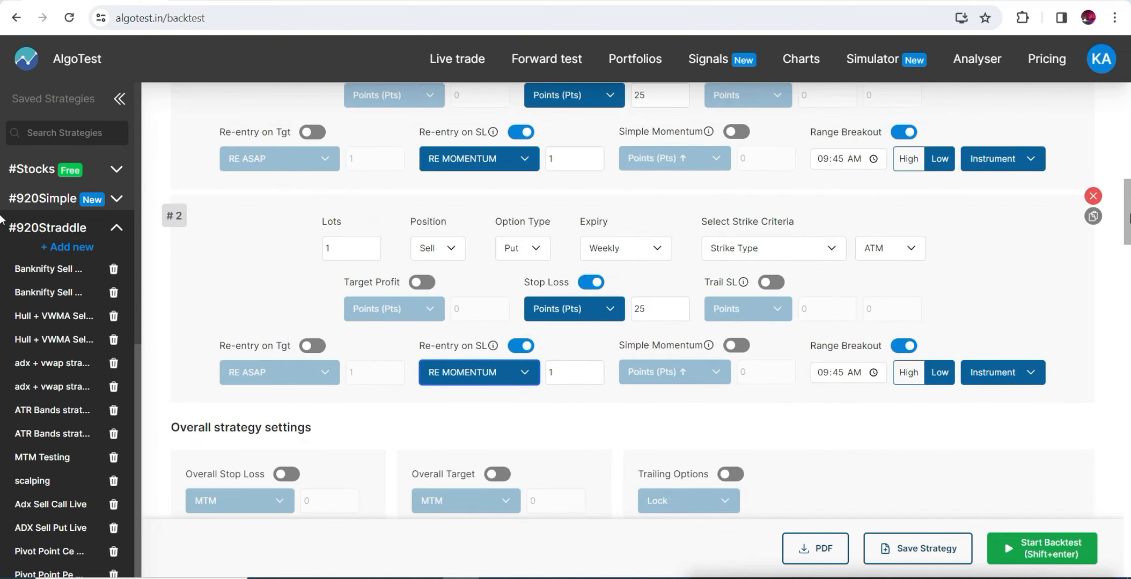
pyautogui.scroll(4, 510, 190)
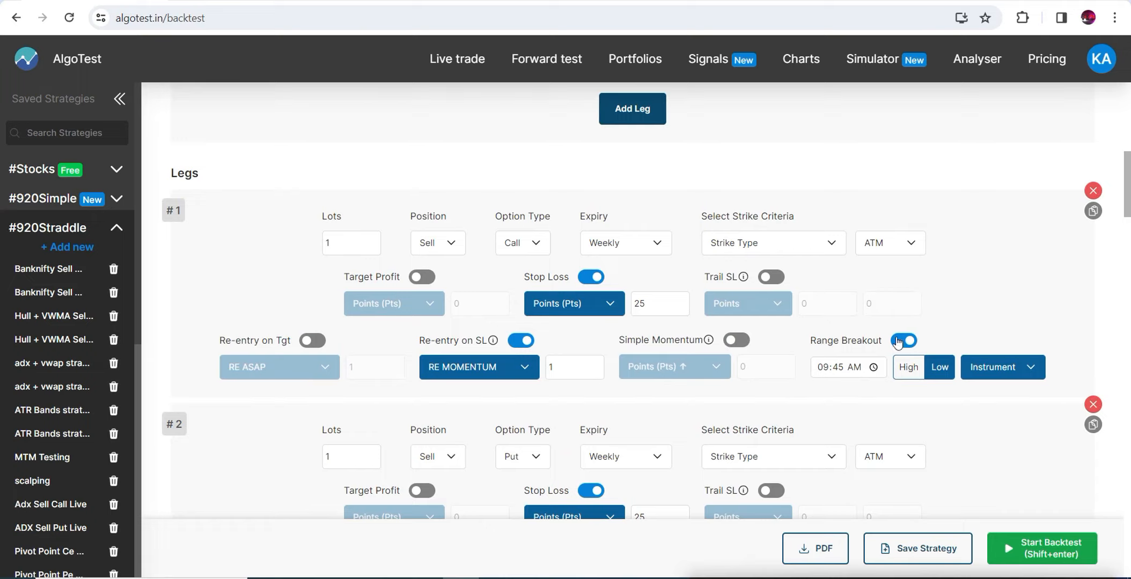
# Check the Nifty 21300 CE chart in Kite, then enter "10:21 SL hit" in E3 of the Google Sheets notes
pyautogui.click(879, 1)
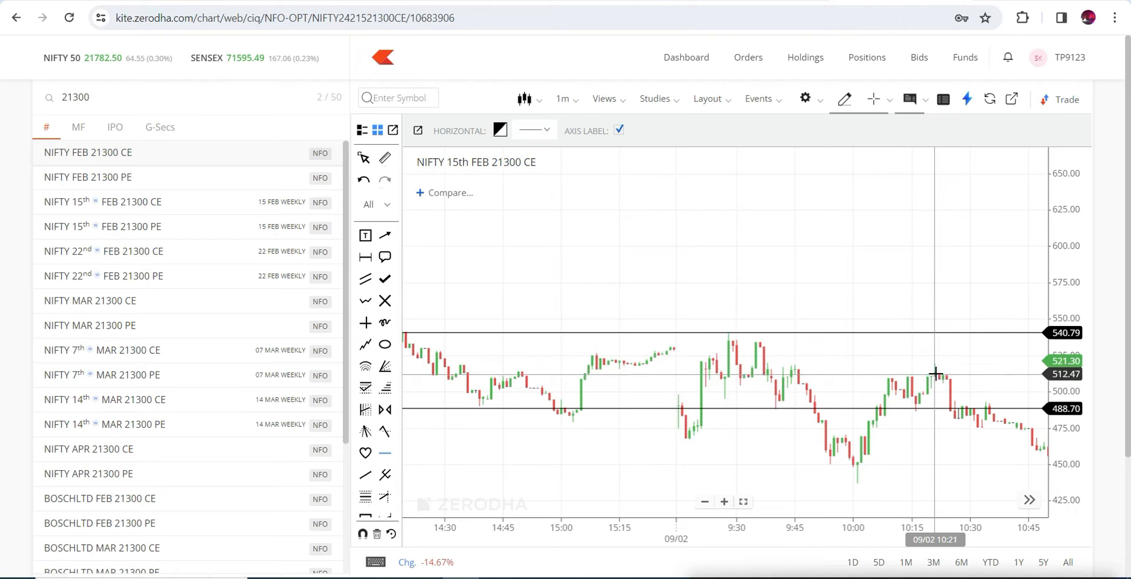
pyautogui.click(810, 1)
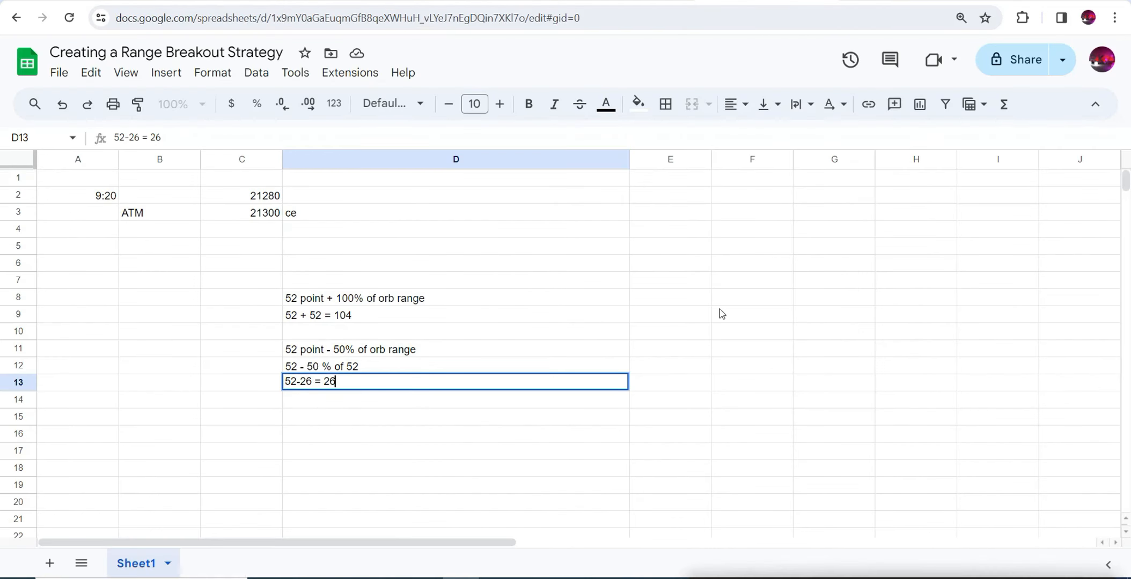
pyautogui.click(605, 332)
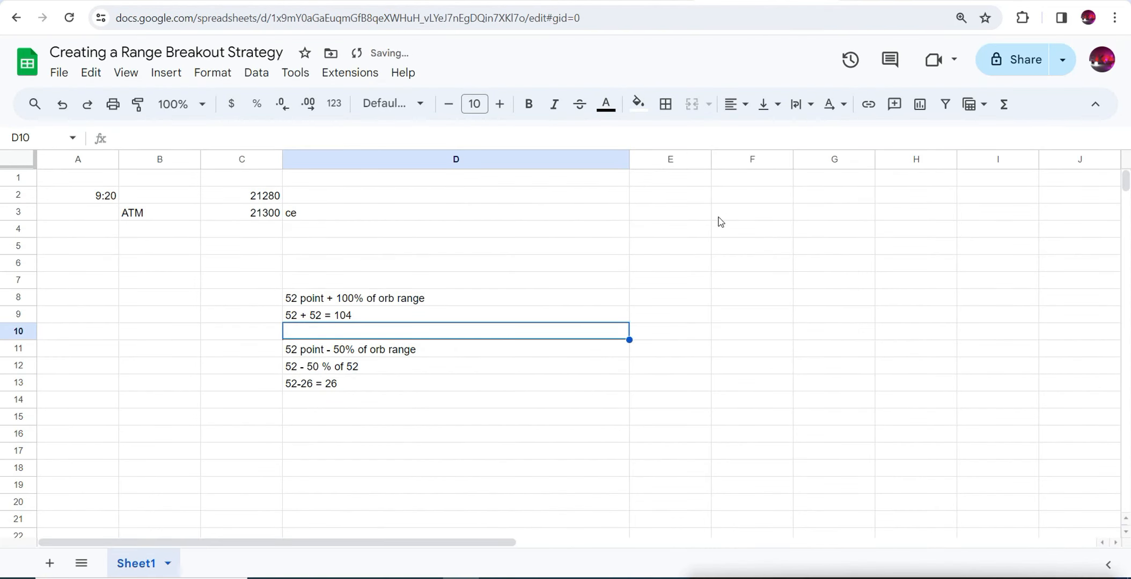
pyautogui.click(679, 216)
pyautogui.doubleClick(679, 215)
pyautogui.write('10')
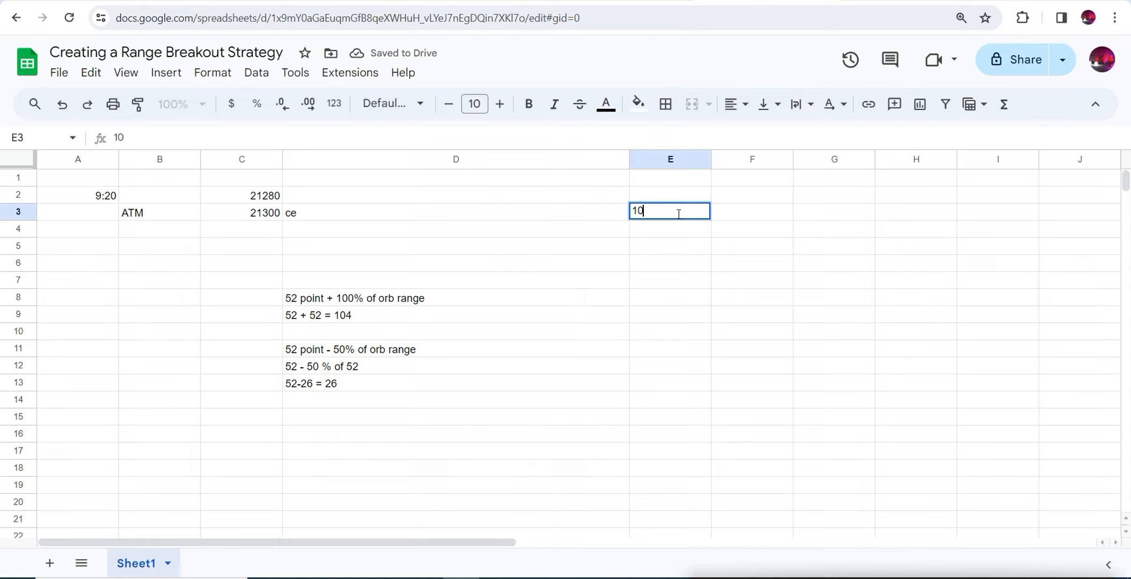
pyautogui.write(':21')
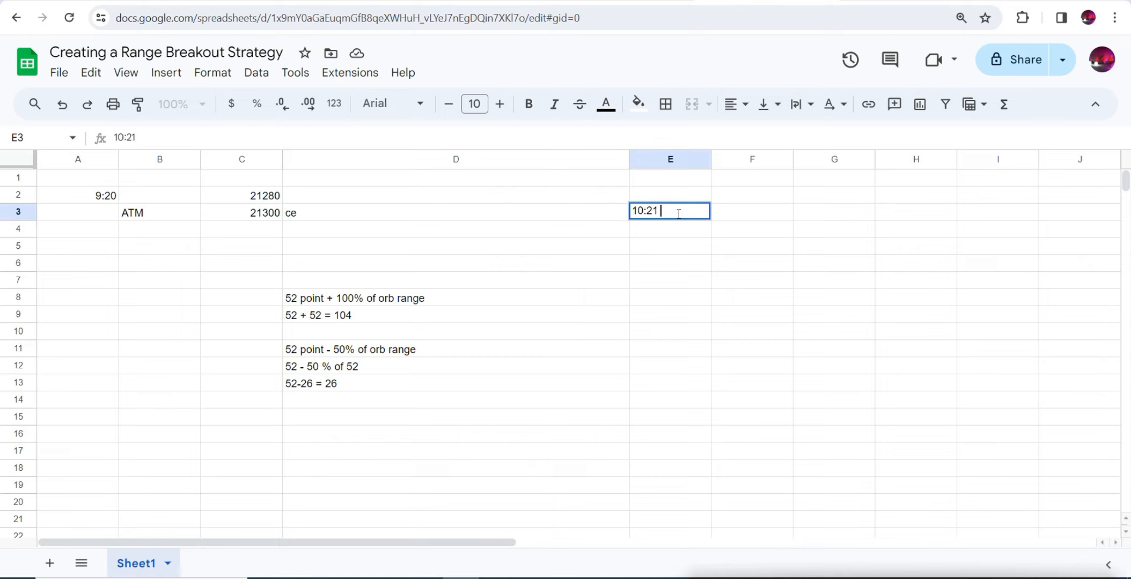
pyautogui.write(' SL hit')
# Switch back to AlgoTest and review the first leg's re-entry on SL type and the second leg's ATM strike choice
pyautogui.click(128, 1)
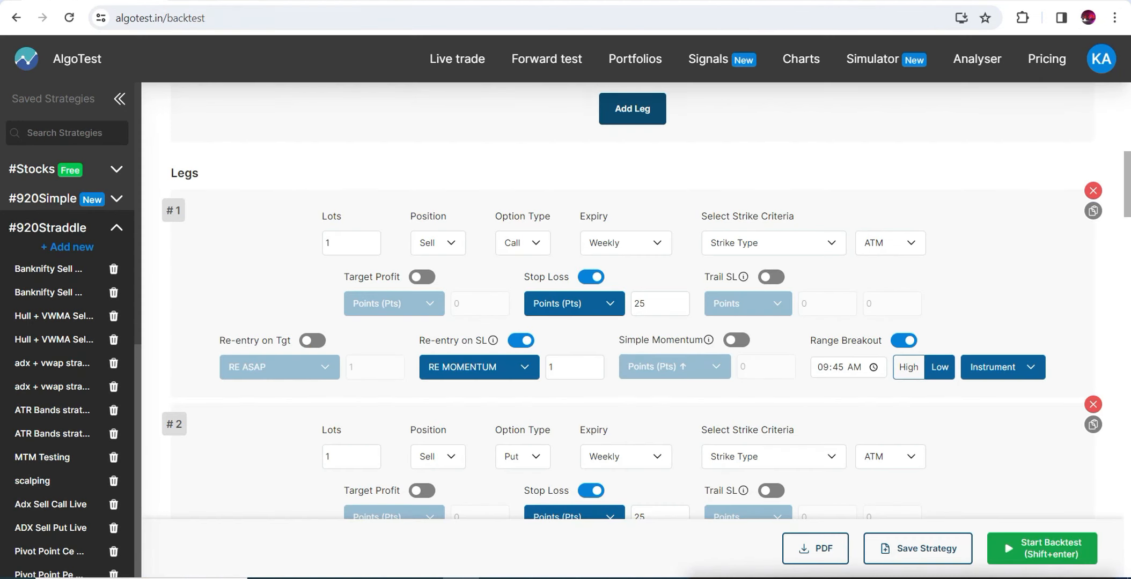
pyautogui.click(478, 369)
pyautogui.click(479, 369)
pyautogui.scroll(-4, 531, 388)
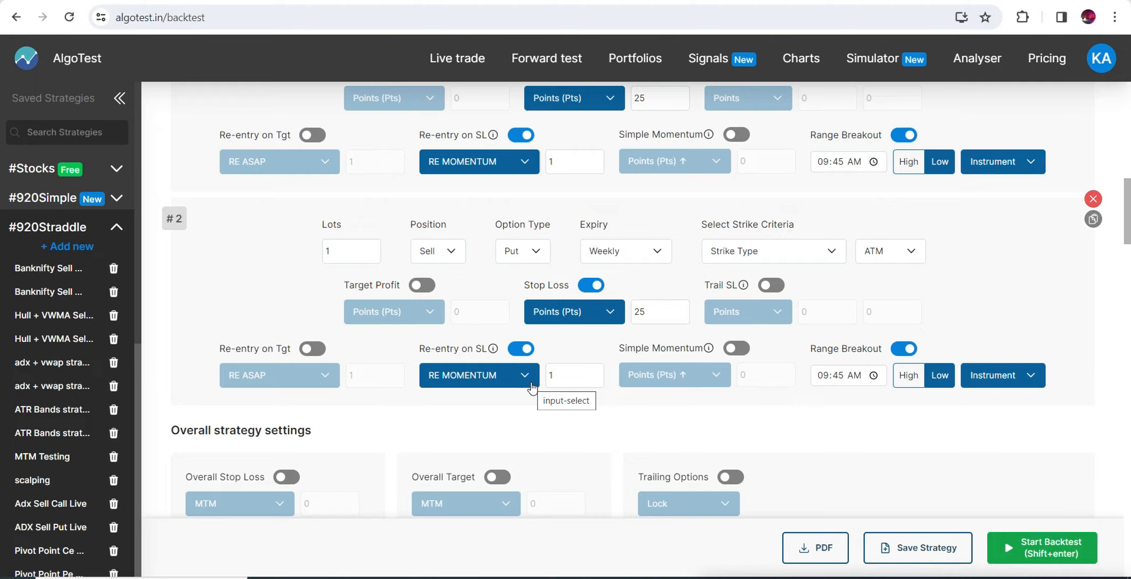
pyautogui.click(907, 251)
pyautogui.click(906, 251)
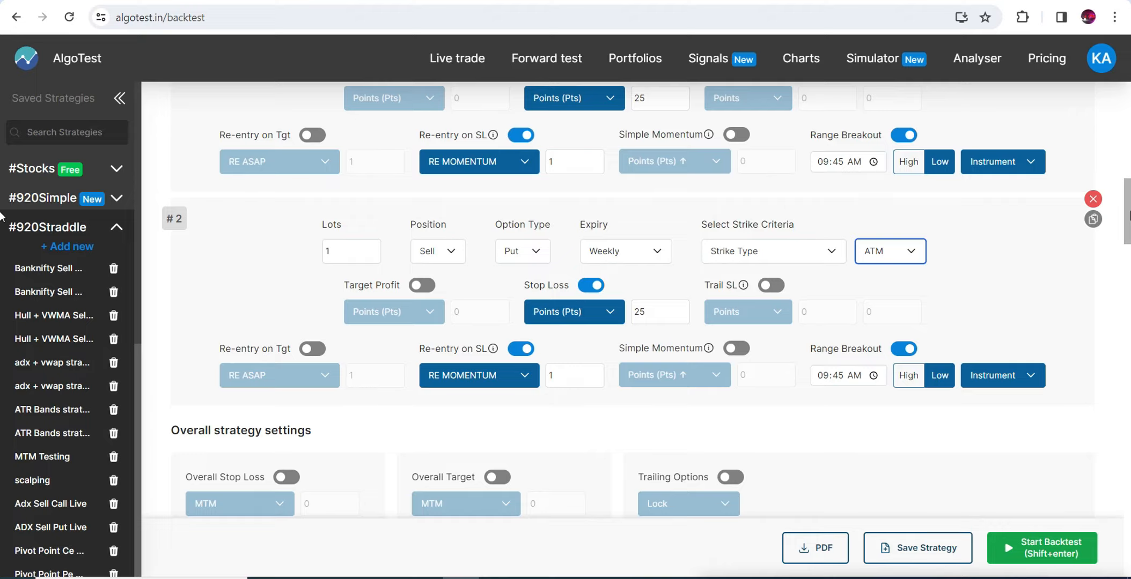
# Examine the strategy's entry time and the range breakout settings of both legs
pyautogui.scroll(10, 809, 189)
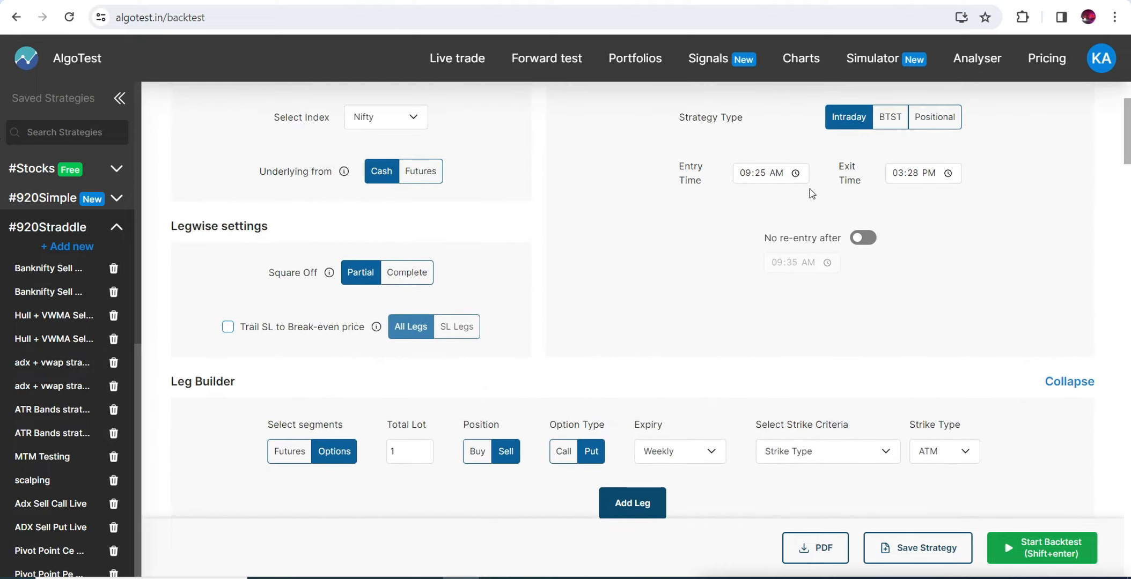
pyautogui.click(754, 177)
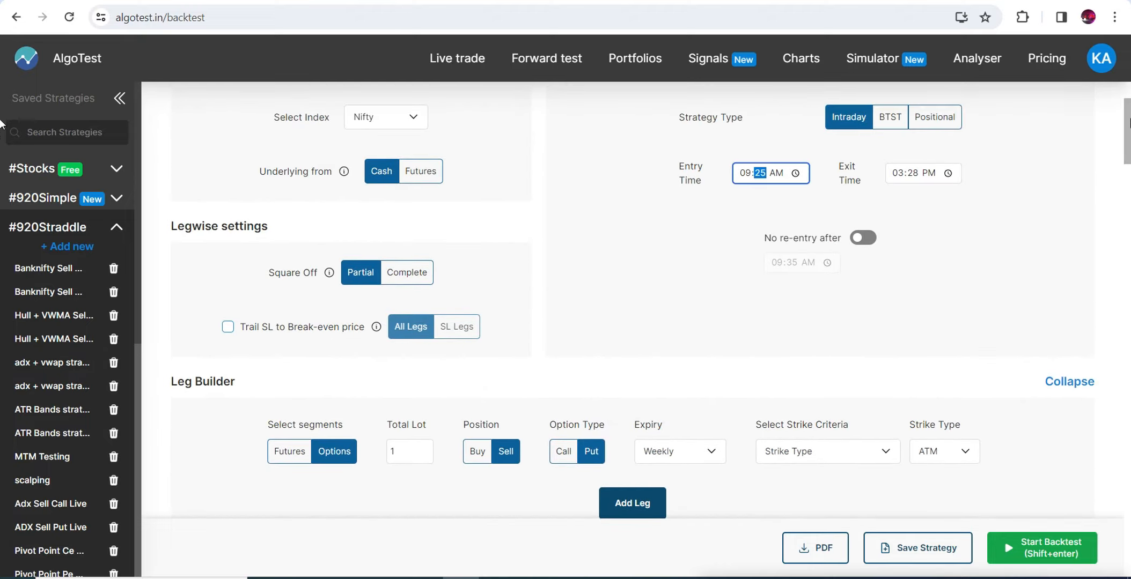
pyautogui.moveTo(1129, 119); pyautogui.dragTo(1129, 197)
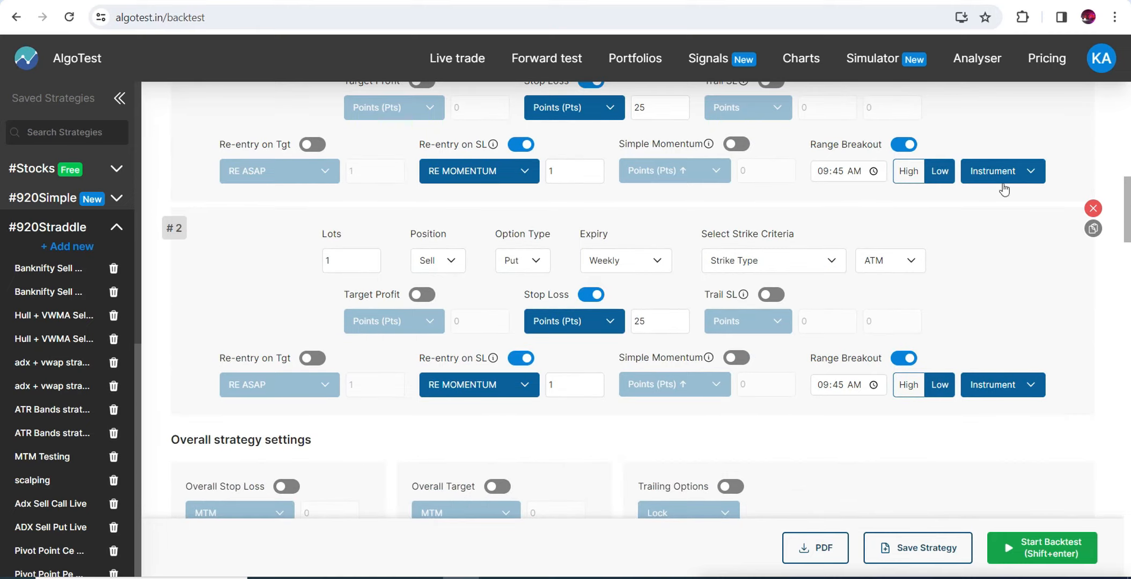
# Switch to the Google Sheets notes and replace the contents of F4 with "ATM 21400"
pyautogui.scroll(-2, 903, 272)
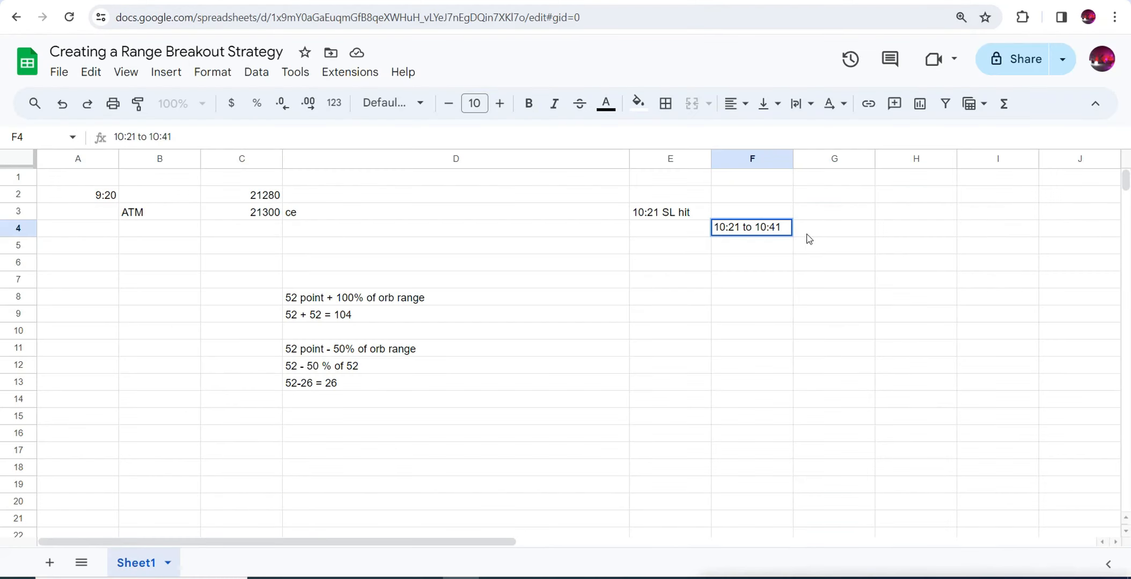
pyautogui.click(772, 246)
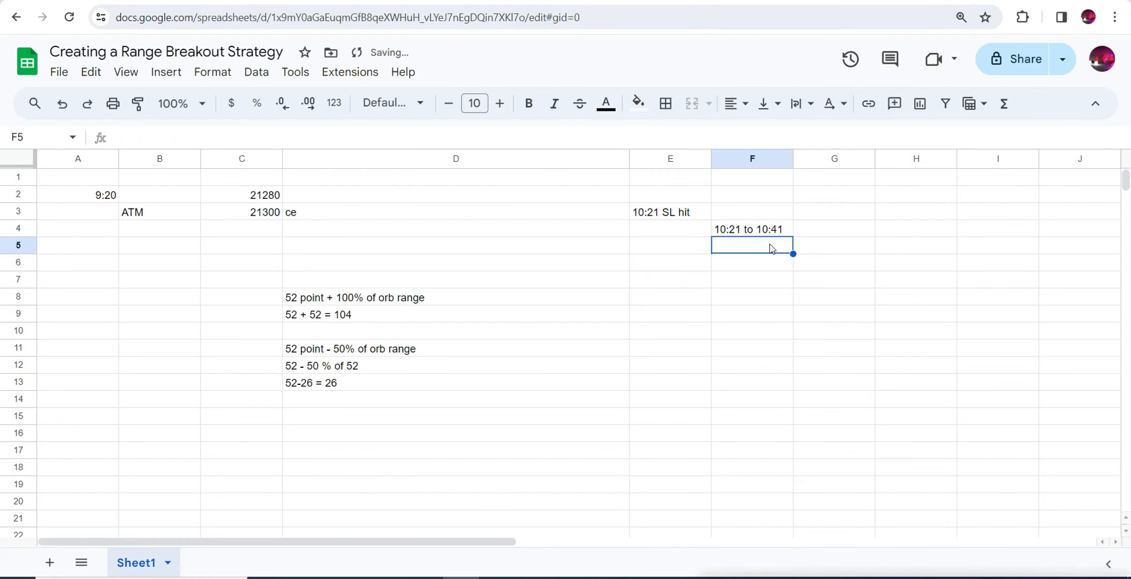
pyautogui.tripleClick(660, 216)
pyautogui.click(678, 212)
pyautogui.click(697, 212)
pyautogui.doubleClick(781, 230)
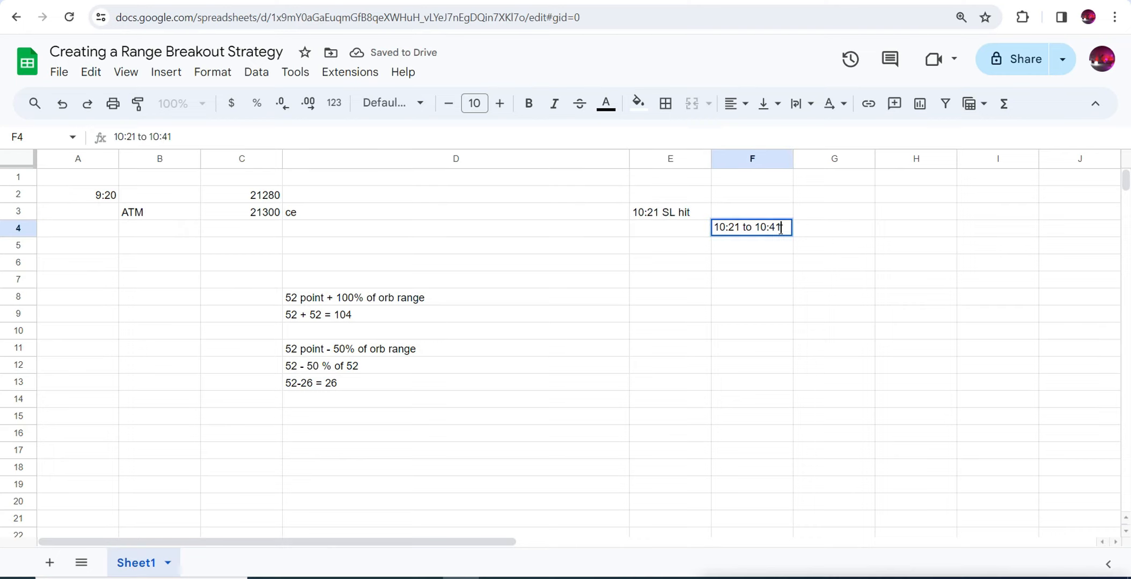
pyautogui.press('BackSpace')
pyautogui.press('BackSpace')
pyautogui.press('BackSpace')
pyautogui.press('BackSpace')
pyautogui.press('BackSpace')
pyautogui.press('BackSpace')
pyautogui.press('BackSpace')
pyautogui.press('BackSpace')
pyautogui.press('BackSpace')
pyautogui.press('BackSpace')
pyautogui.press('BackSpace')
pyautogui.press('BackSpace')
pyautogui.press('BackSpace')
pyautogui.press('BackSpace')
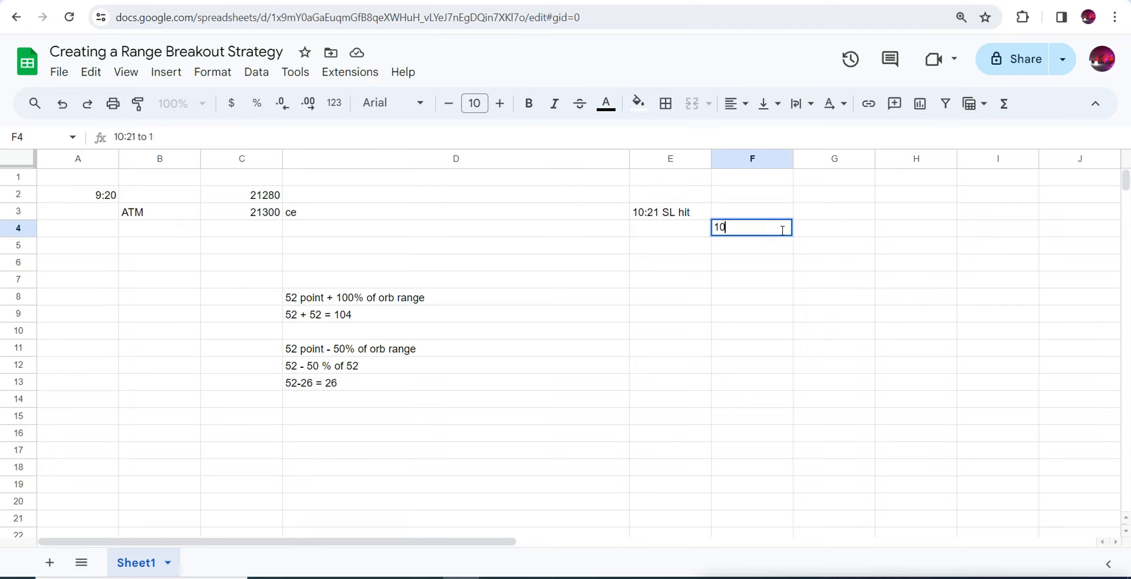
pyautogui.write('ATM 21400')
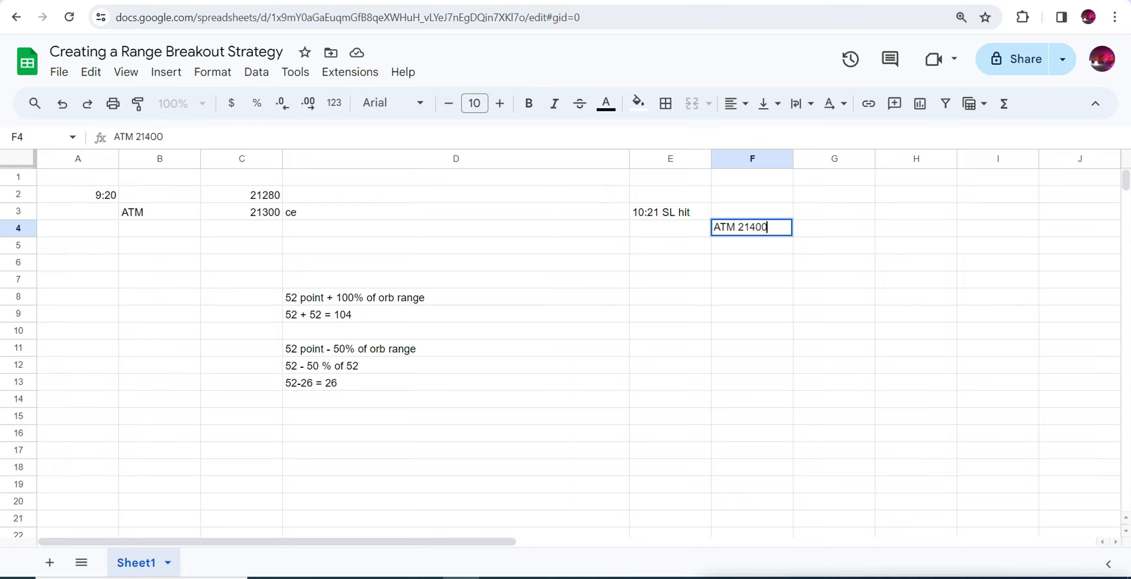
# Enter "10:21 to 10:41" in F5, then switch to Kite and check the Nifty 21300 CE chart at 10:41
pyautogui.click(776, 251)
pyautogui.doubleClick(762, 252)
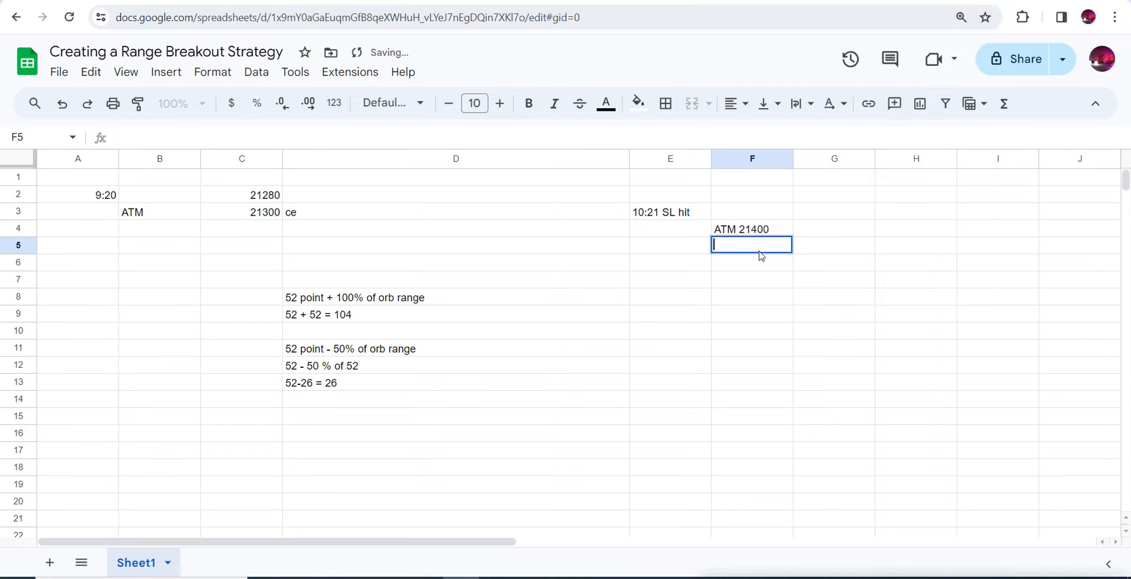
pyautogui.write('10:2')
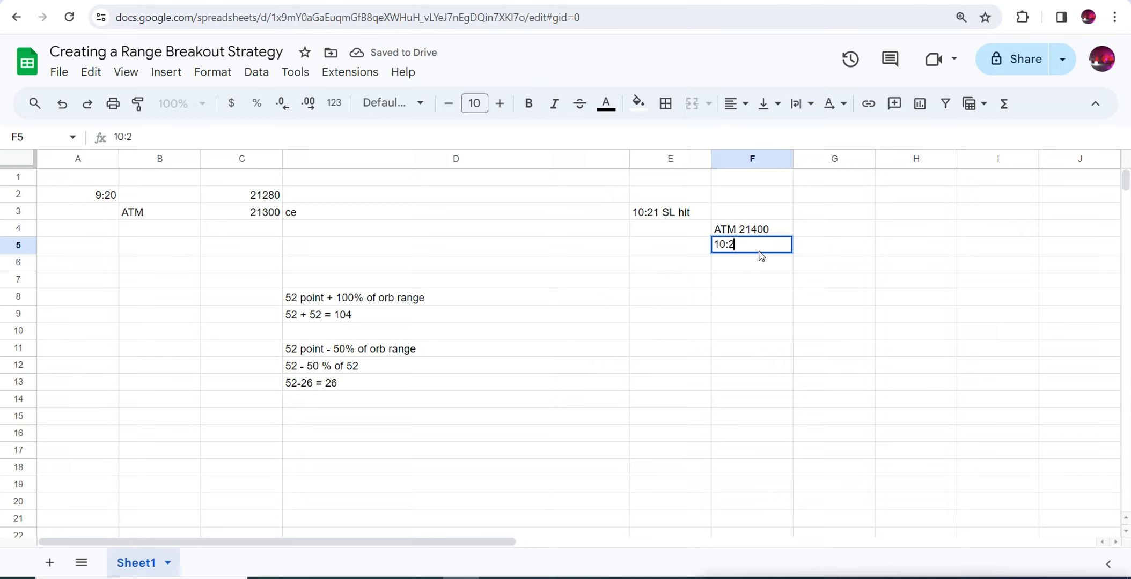
pyautogui.write('1 to')
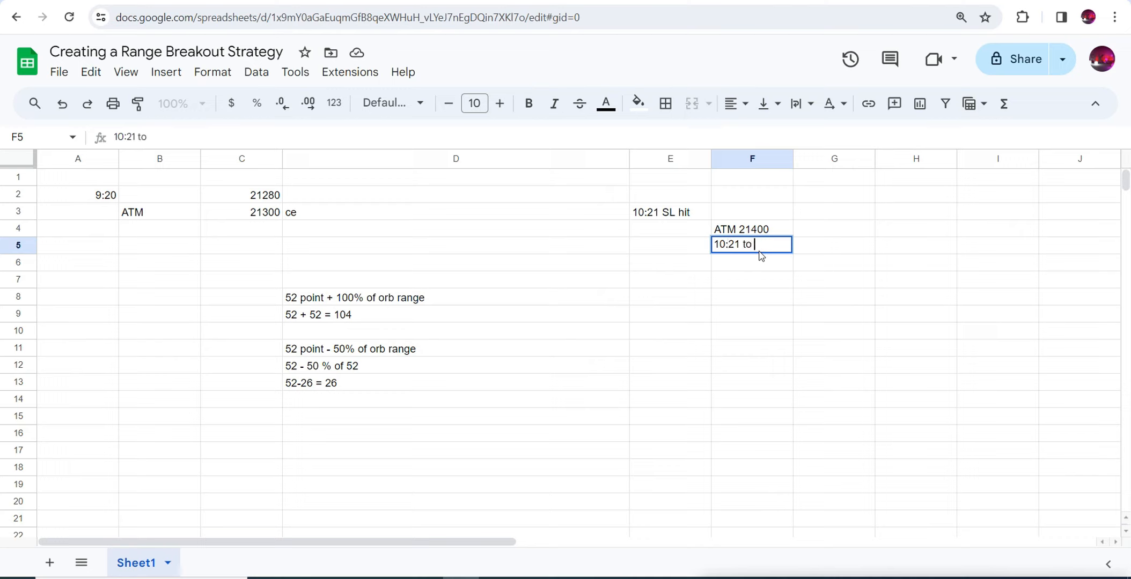
pyautogui.write(' 10:41')
pyautogui.click(912, 1)
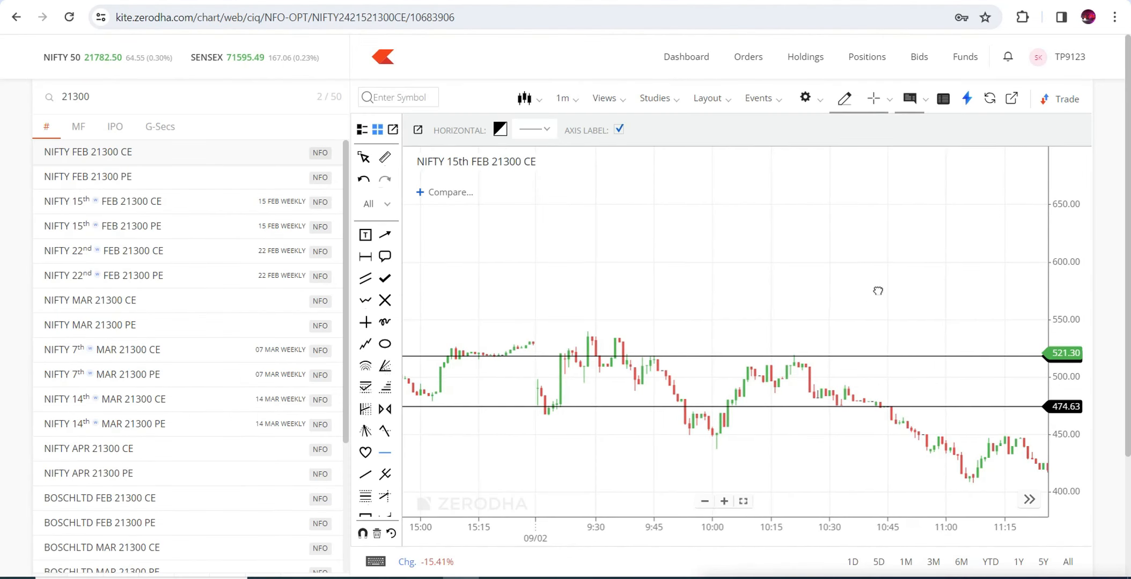
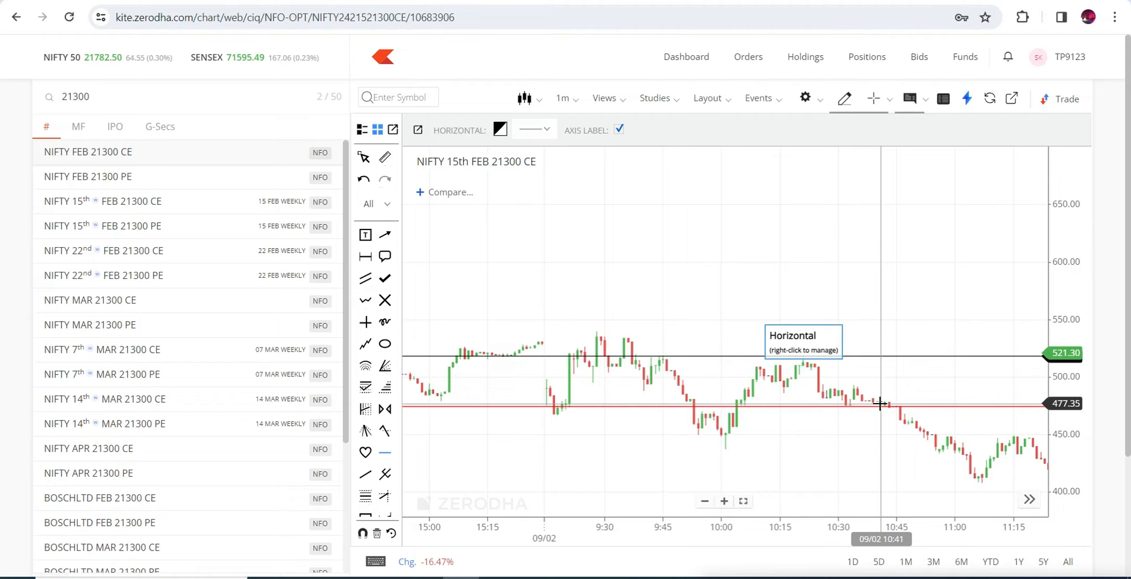
pyautogui.click(880, 406)
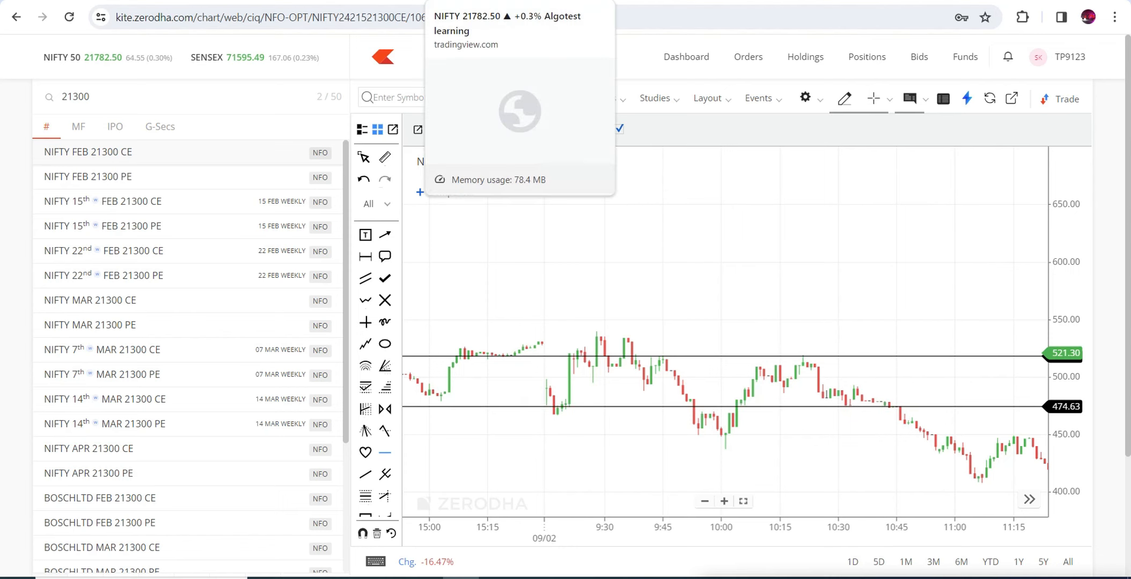
# Switch back to AlgoTest and review the strategy's entry time and both legs' stop loss, re-entry and range breakout settings
pyautogui.click(246, 1)
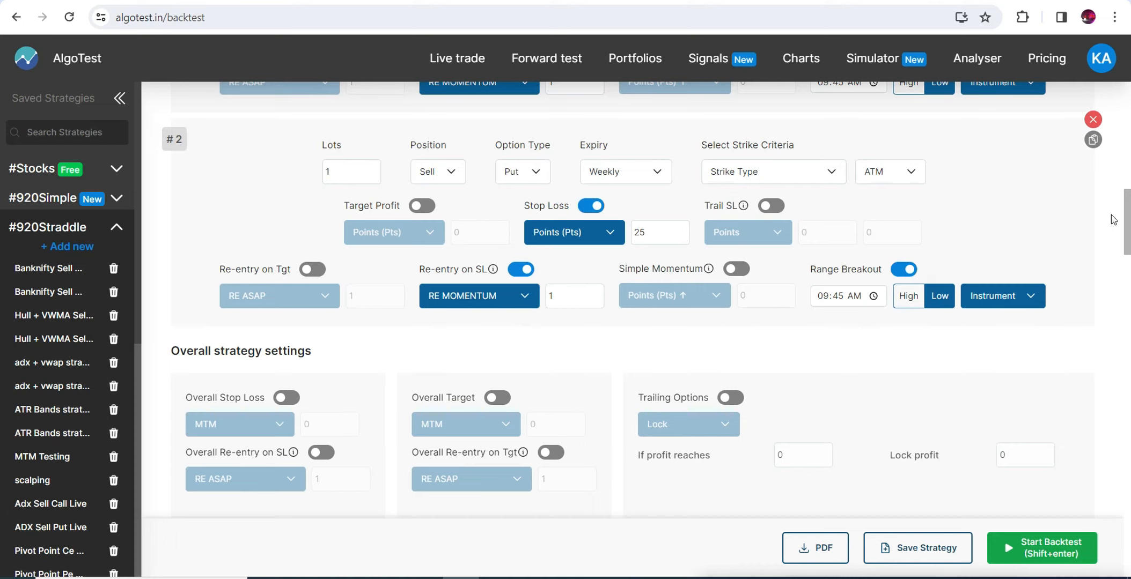
pyautogui.scroll(6, 1104, 220)
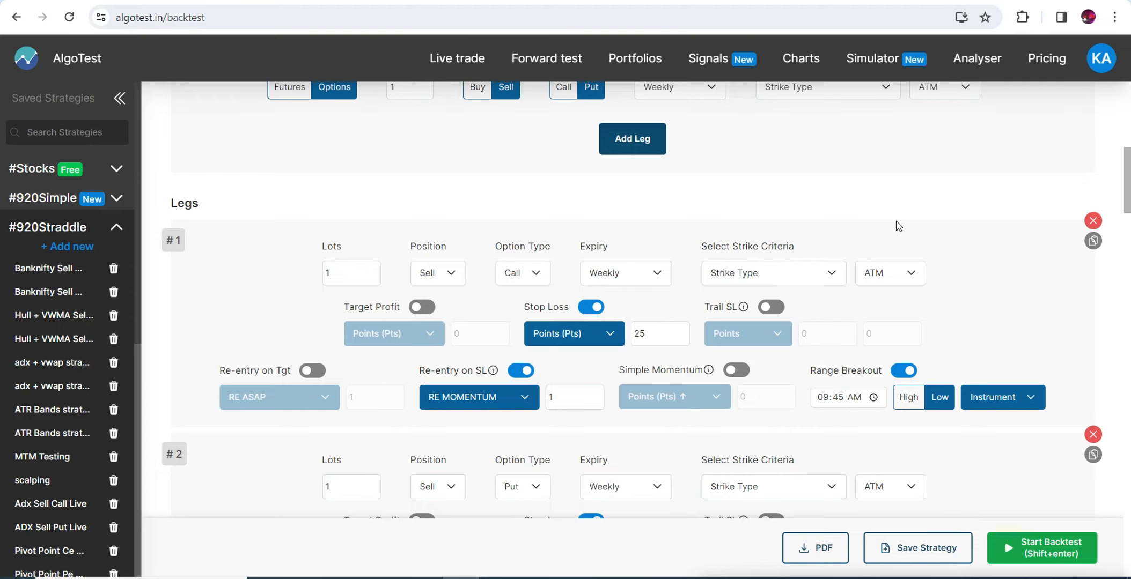
pyautogui.scroll(6, 2, 161)
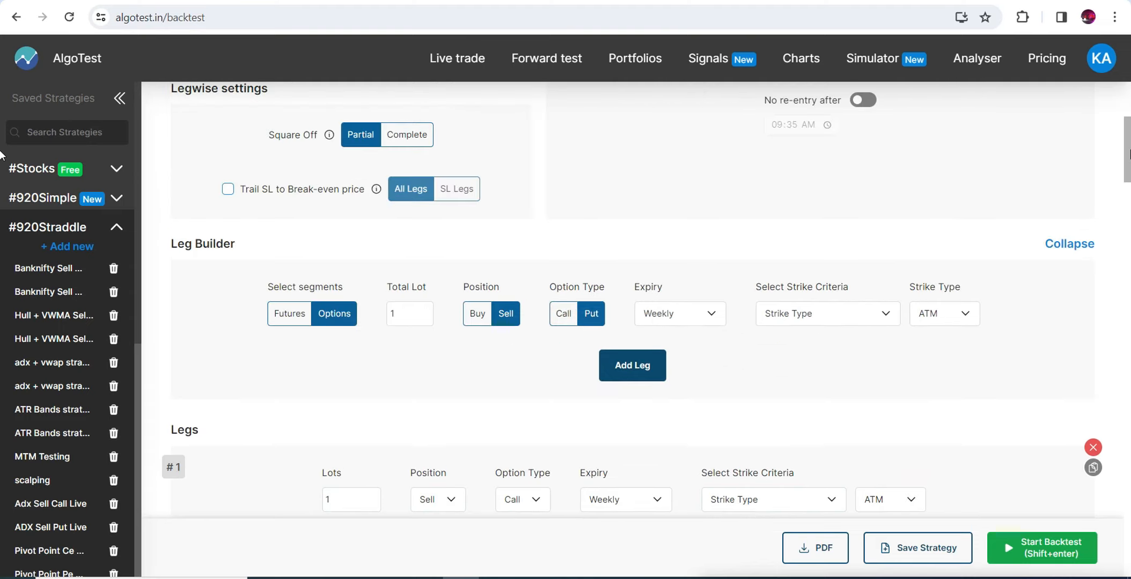
pyautogui.moveTo(1129, 135); pyautogui.dragTo(1129, 129)
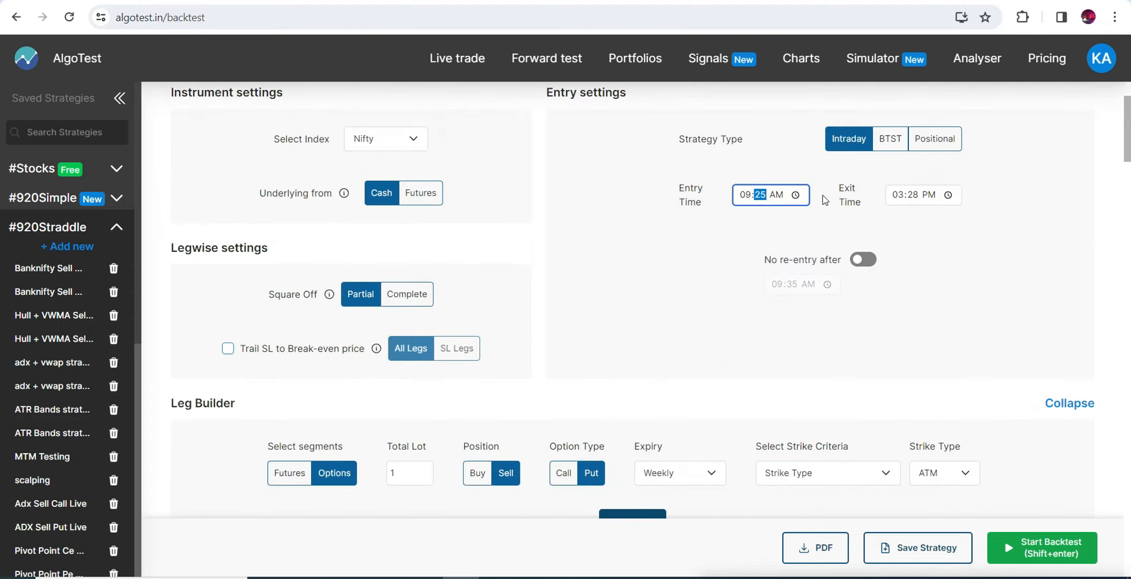
pyautogui.click(770, 232)
pyautogui.click(761, 196)
pyautogui.scroll(-7, 836, 375)
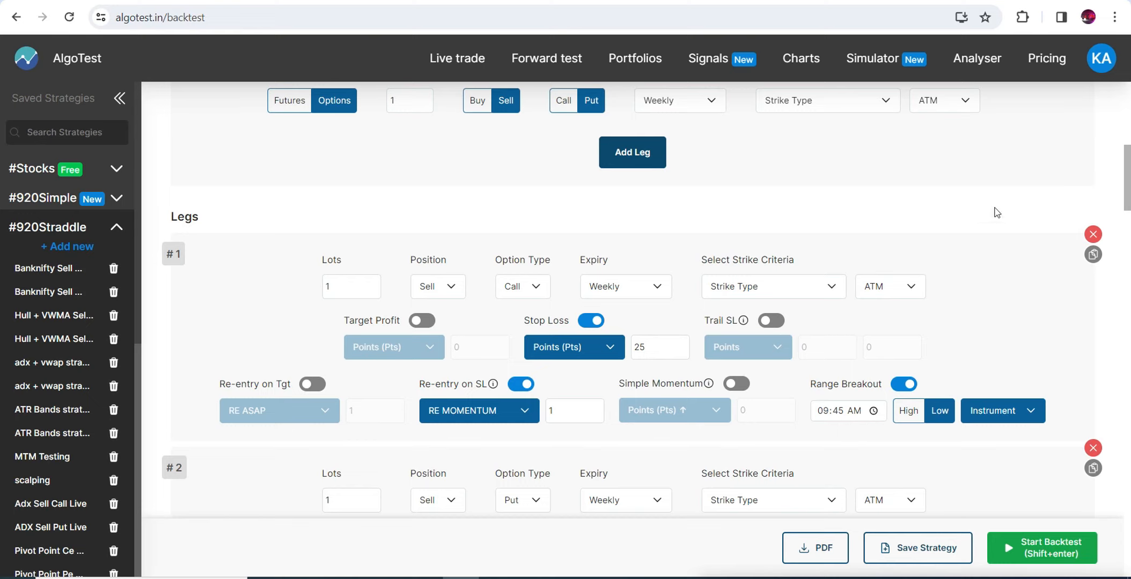
pyautogui.moveTo(1129, 174); pyautogui.dragTo(1130, 198)
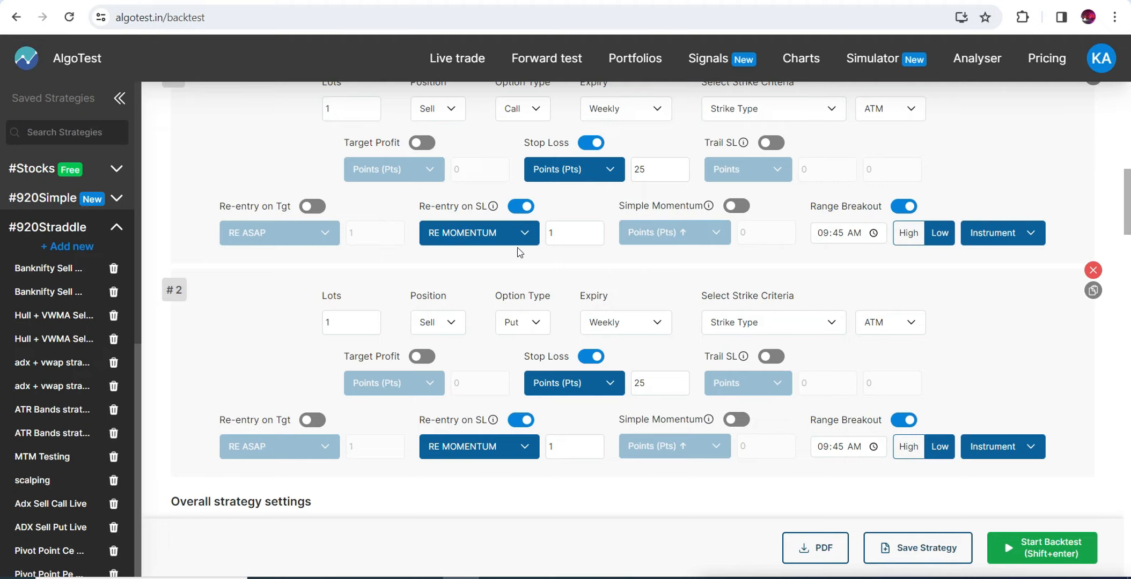
# Try 2 and 20 as the first leg's re-entry on SL count and clear the trial value
pyautogui.click(577, 232)
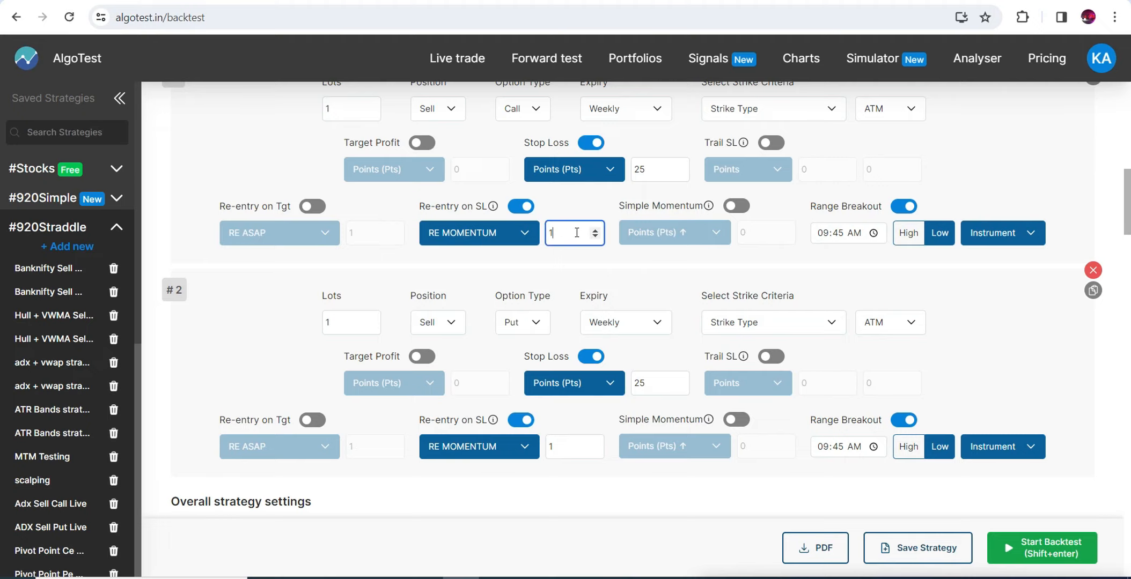
pyautogui.click(596, 230)
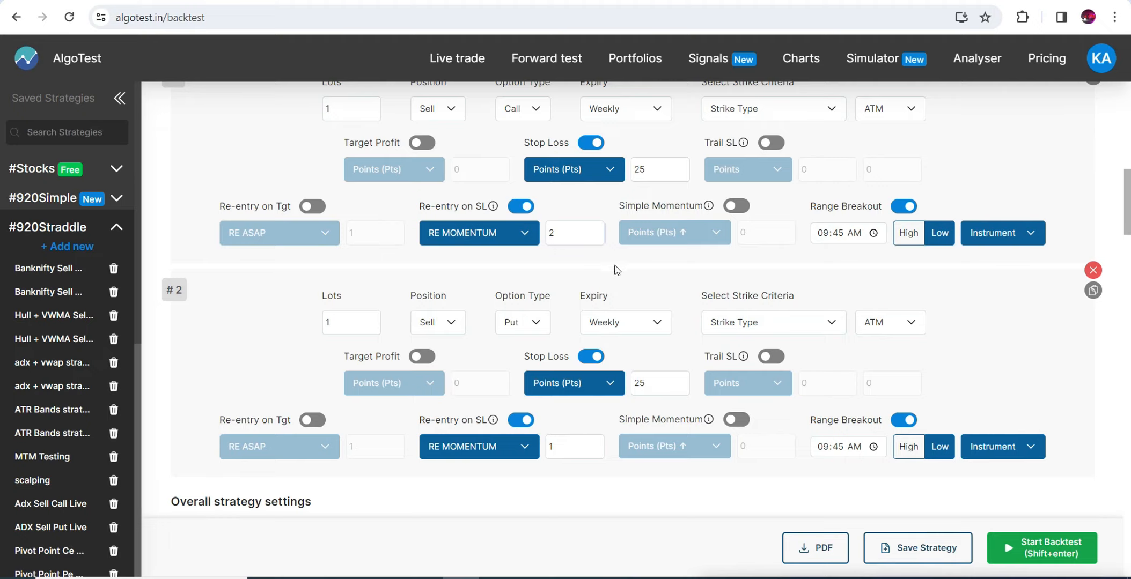
pyautogui.click(566, 232)
pyautogui.write('0')
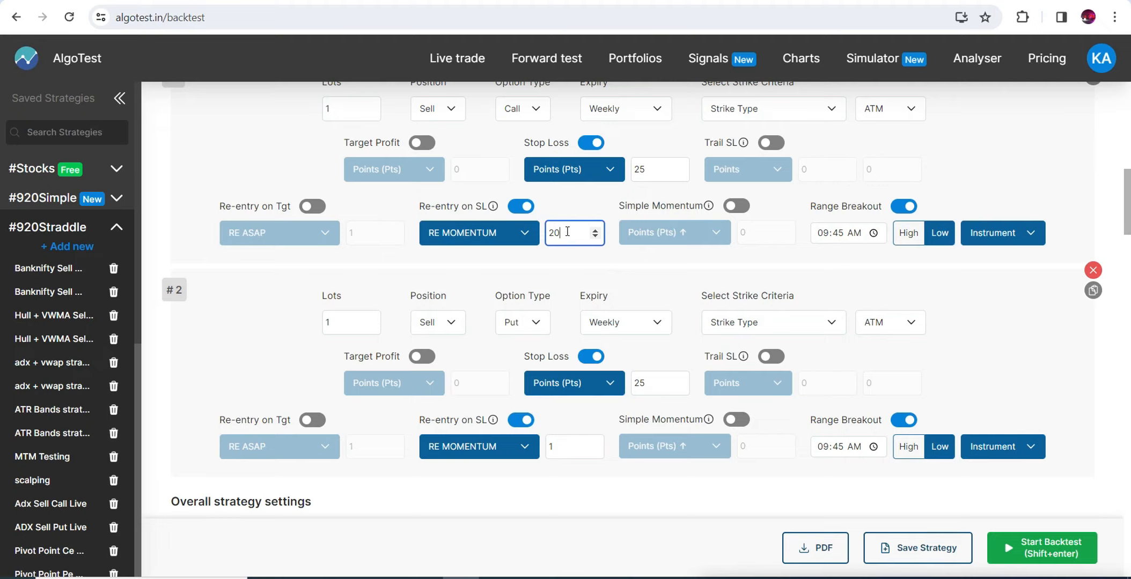
pyautogui.press('BackSpace')
pyautogui.press('BackSpace')
# Set the first leg's re-entry on SL type to RE MOMENTUM ↩ and check the Nifty 21300 CE chart in Kite
pyautogui.click(479, 236)
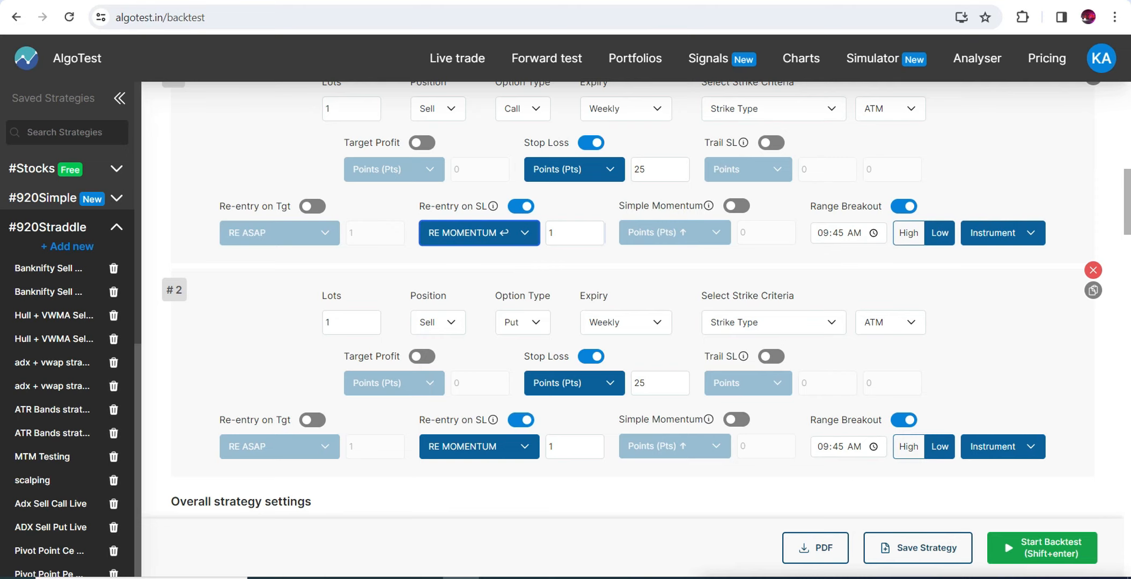
pyautogui.click(872, 1)
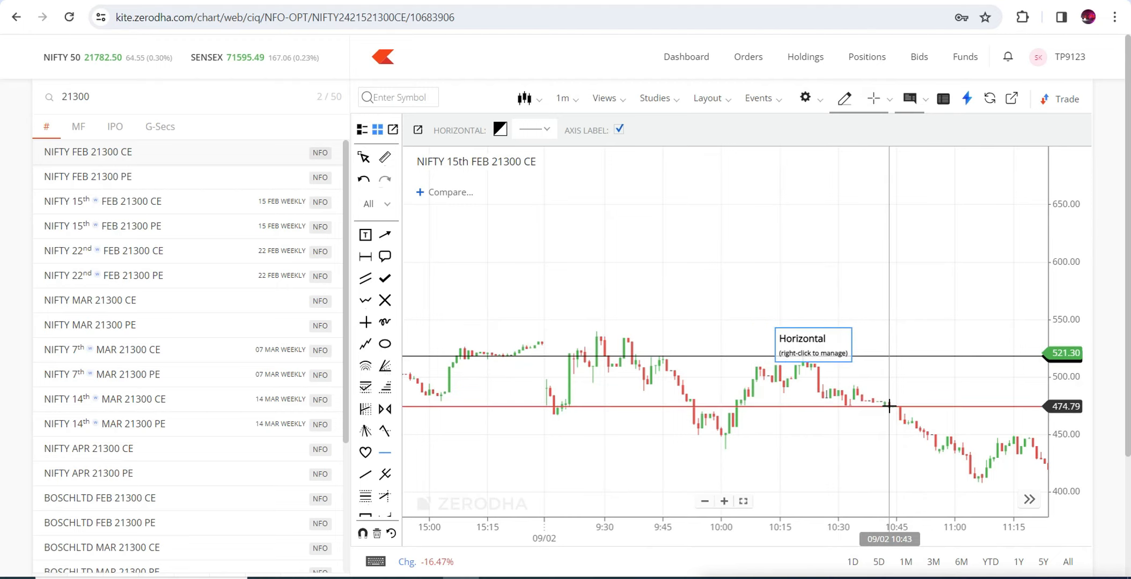
pyautogui.moveTo(889, 406); pyautogui.dragTo(800, 409)
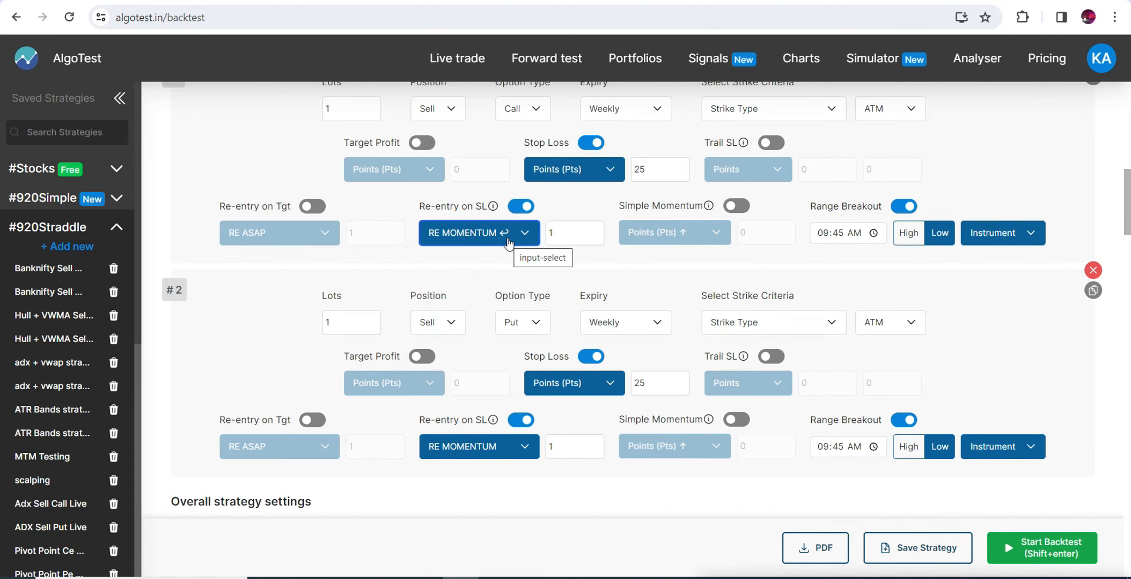
# Review the first leg's position and option type in AlgoTest, and set the second leg's re-entry on SL to RE MOMENTUM ↩
pyautogui.click(430, 110)
pyautogui.click(432, 119)
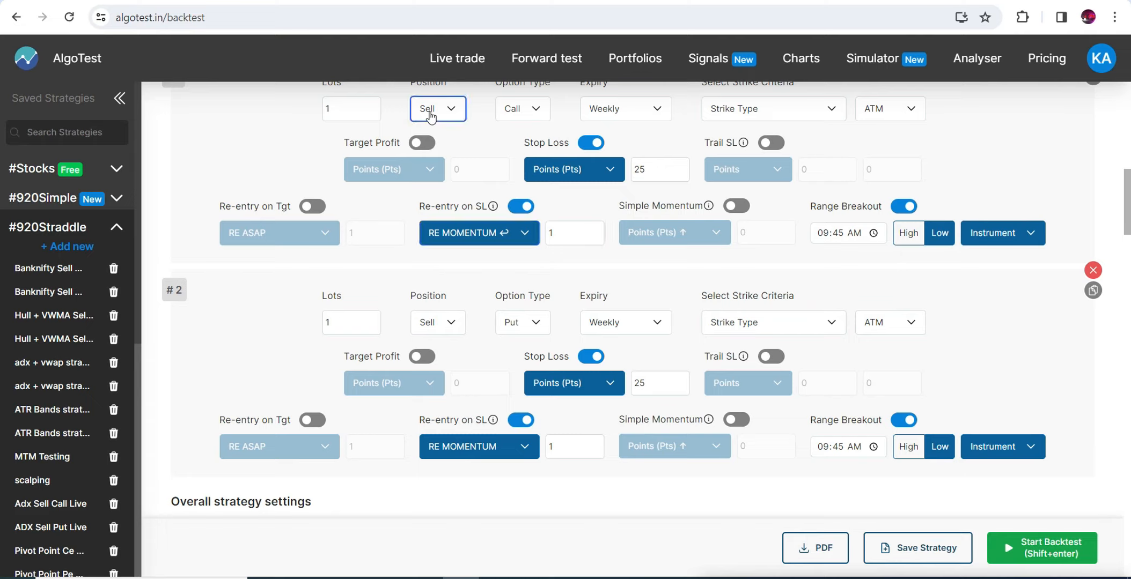
pyautogui.click(538, 117)
pyautogui.click(538, 116)
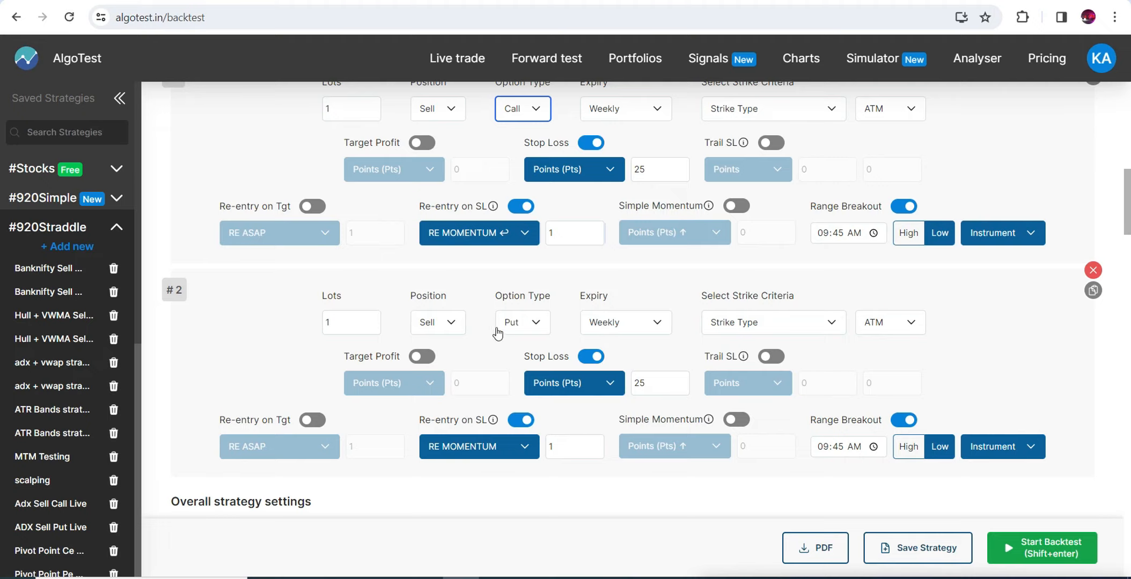
pyautogui.click(516, 449)
pyautogui.click(466, 502)
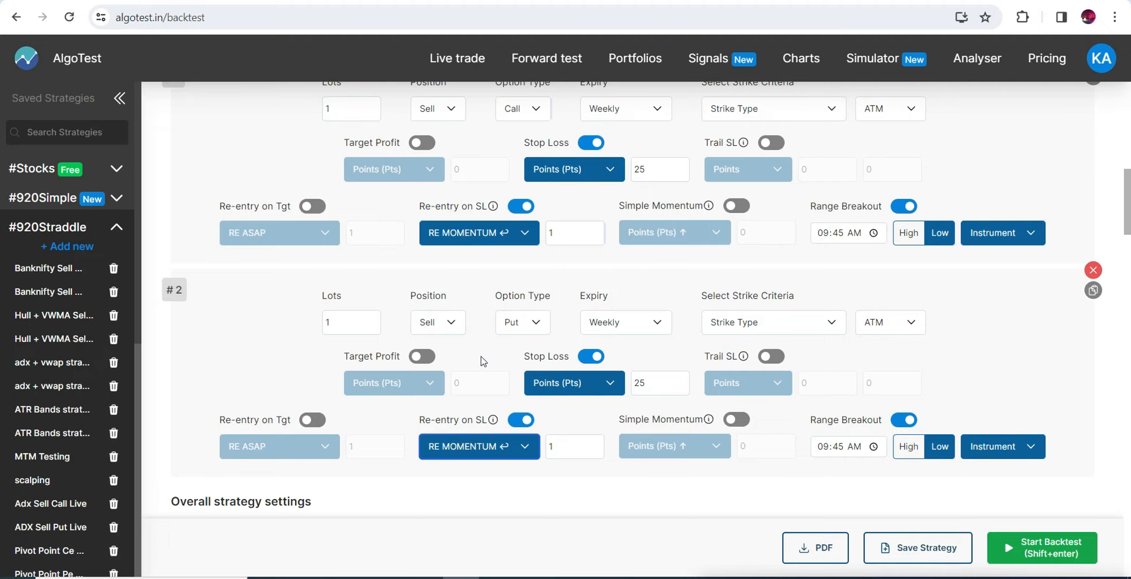
# Switch the second leg's re-entry on SL type to RE MOMENTUM and back to RE MOMENTUM ↩
pyautogui.click(498, 448)
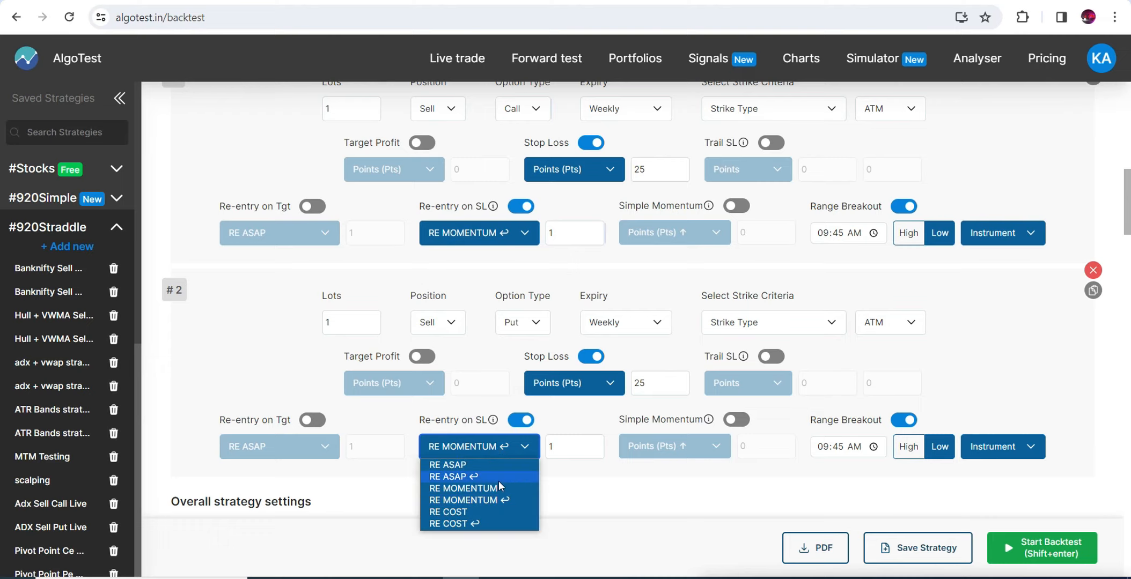
pyautogui.click(480, 488)
pyautogui.click(515, 457)
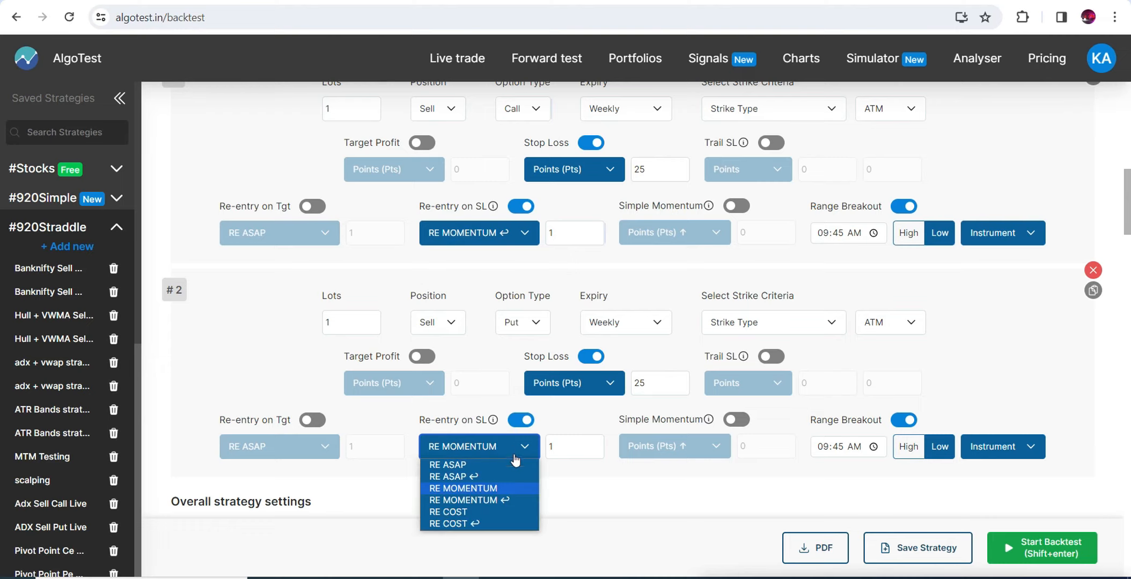
pyautogui.click(507, 501)
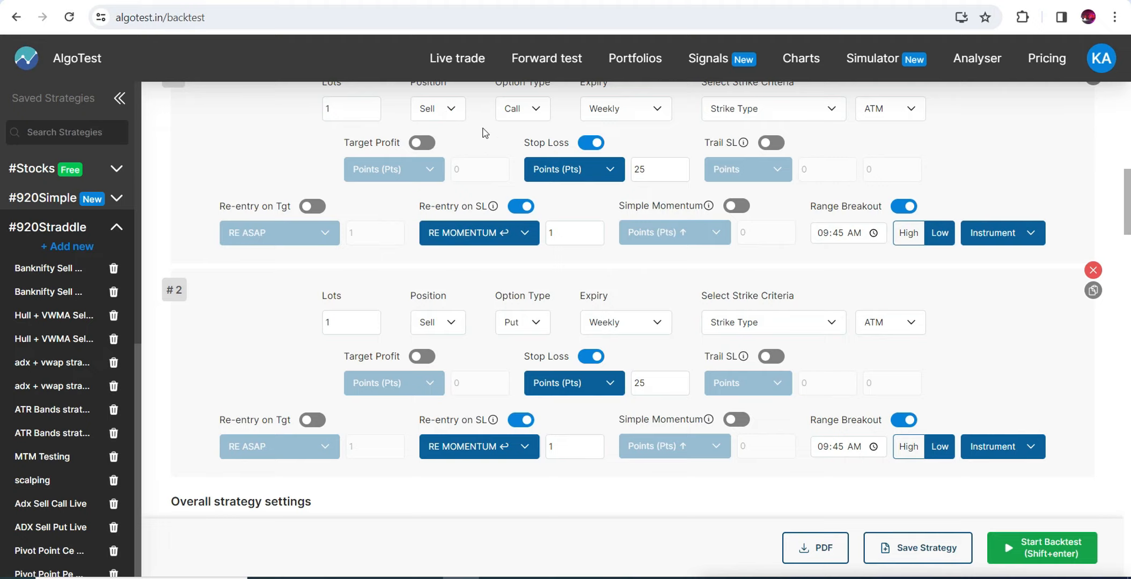
# Look over the strategy's upper settings and the settings of both legs
pyautogui.scroll(6, 1127, 161)
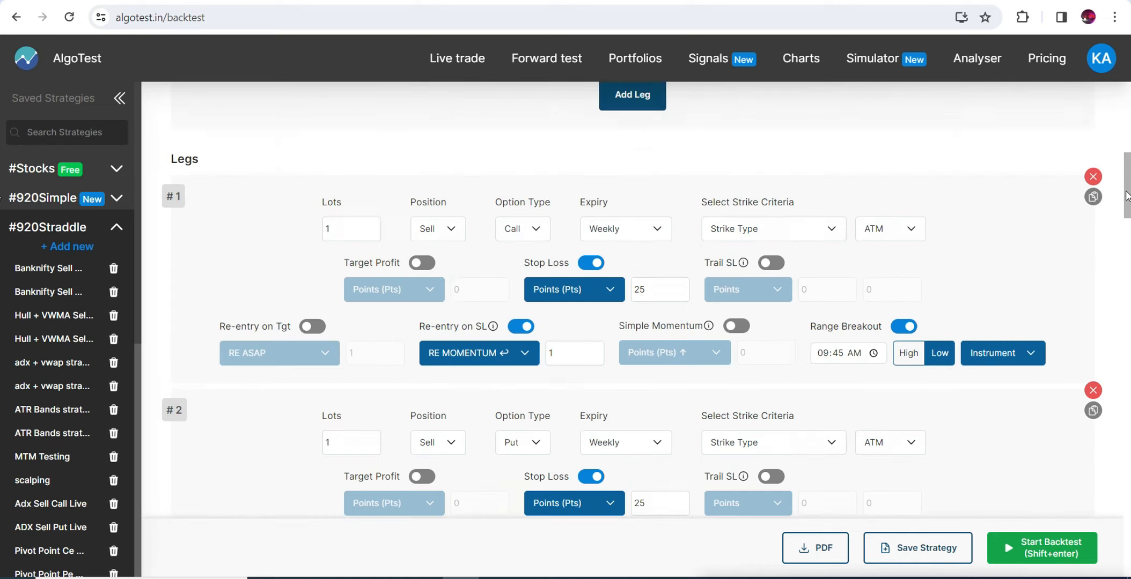
pyautogui.scroll(4, 1126, 161)
pyautogui.moveTo(1127, 139); pyautogui.dragTo(1129, 212)
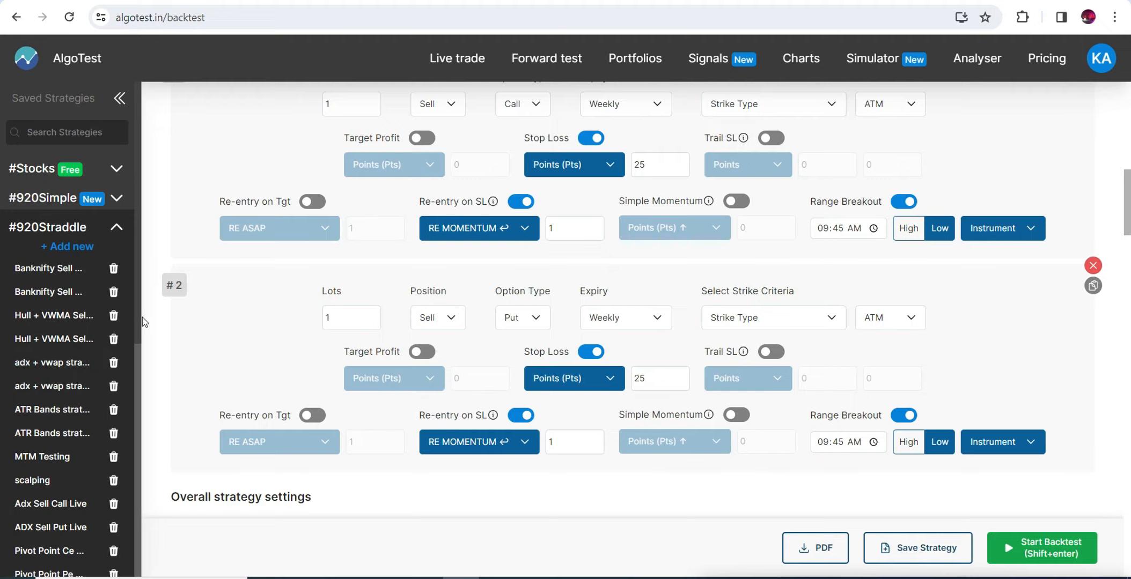
# Load the saved strategy "Range Breakout for Youtube" from the #920Straddle group and review its entry and instrument settings
pyautogui.moveTo(142, 321); pyautogui.dragTo(149, 536)
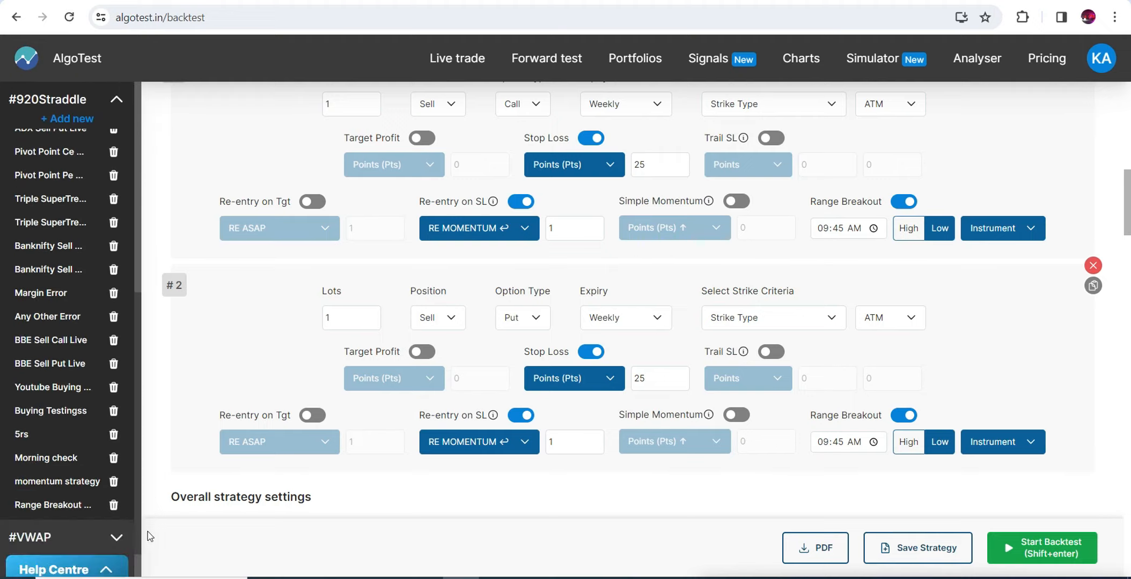
pyautogui.click(57, 507)
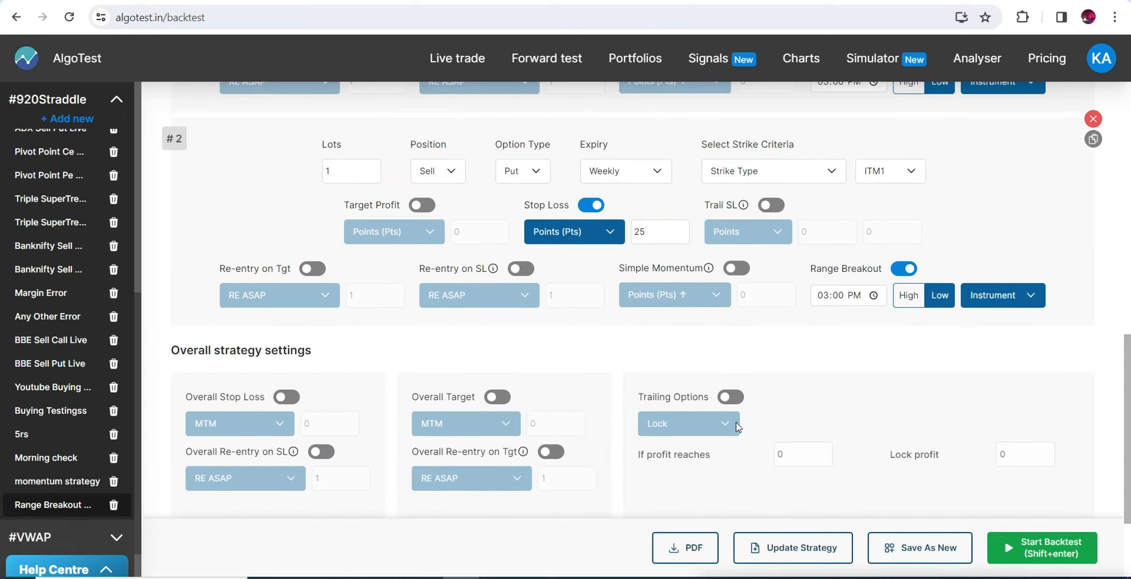
pyautogui.scroll(10, 1107, 194)
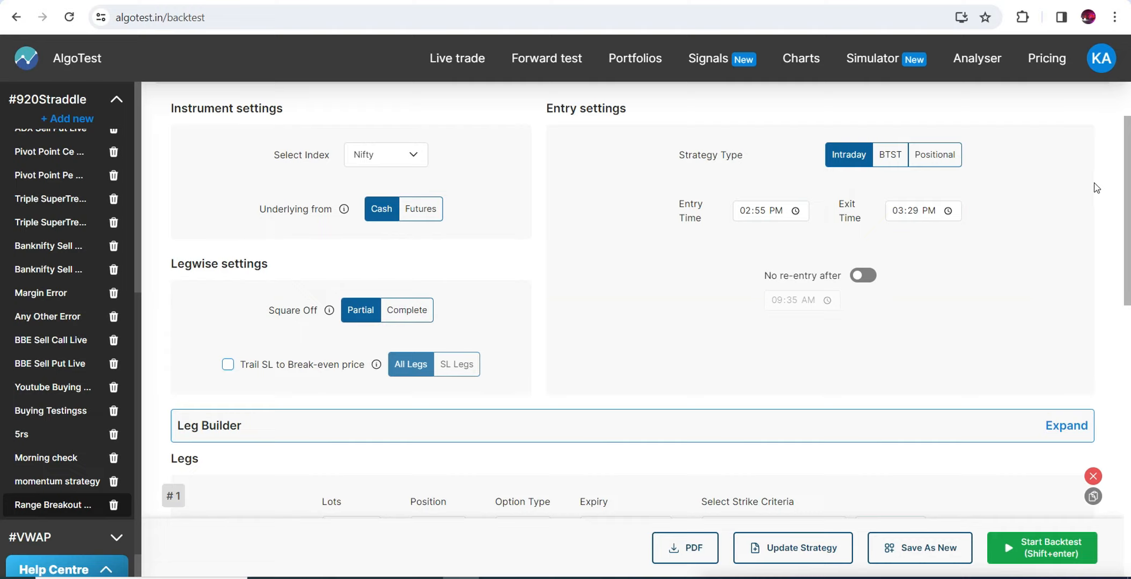
pyautogui.click(376, 159)
pyautogui.click(375, 159)
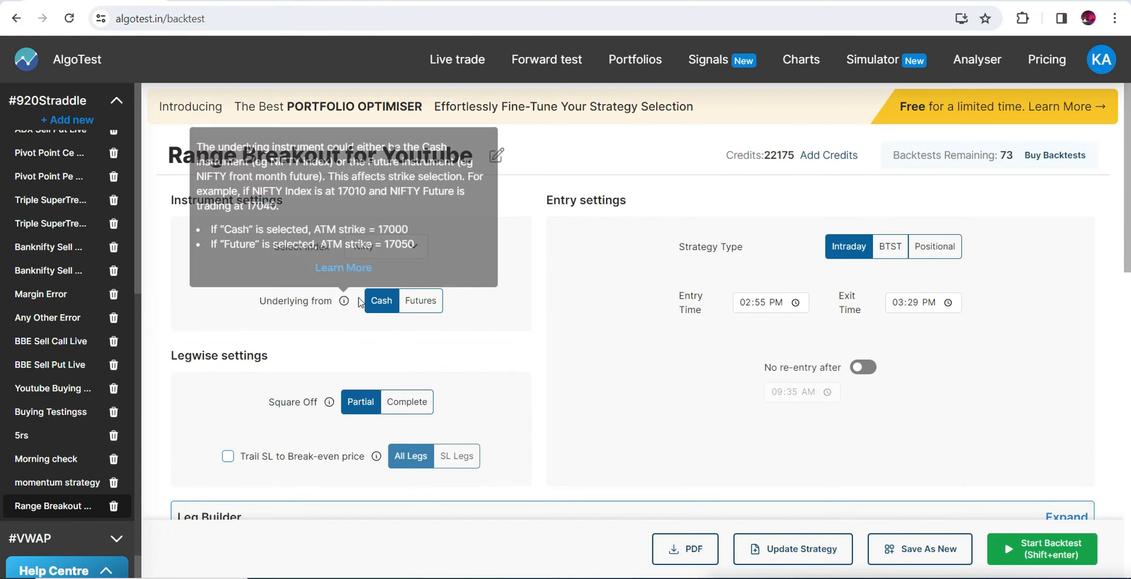
# Examine the strategy's instrument, entry and legwise settings, and compare the stop loss and range breakout settings of both sell legs
pyautogui.scroll(-1, 1129, 221)
pyautogui.scroll(-1, 1129, 224)
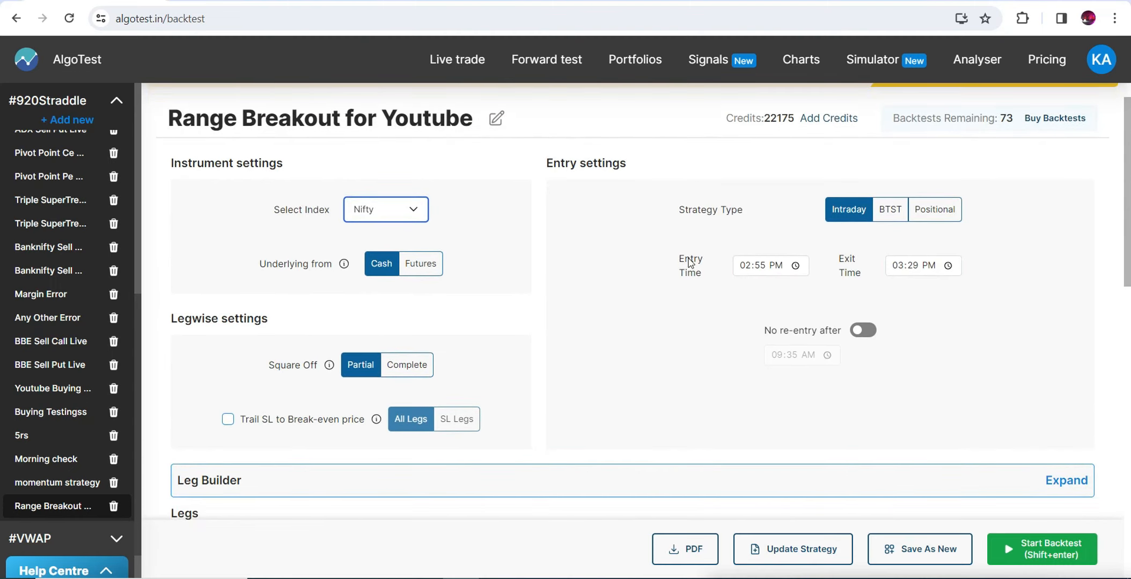
pyautogui.scroll(-5, 3, 241)
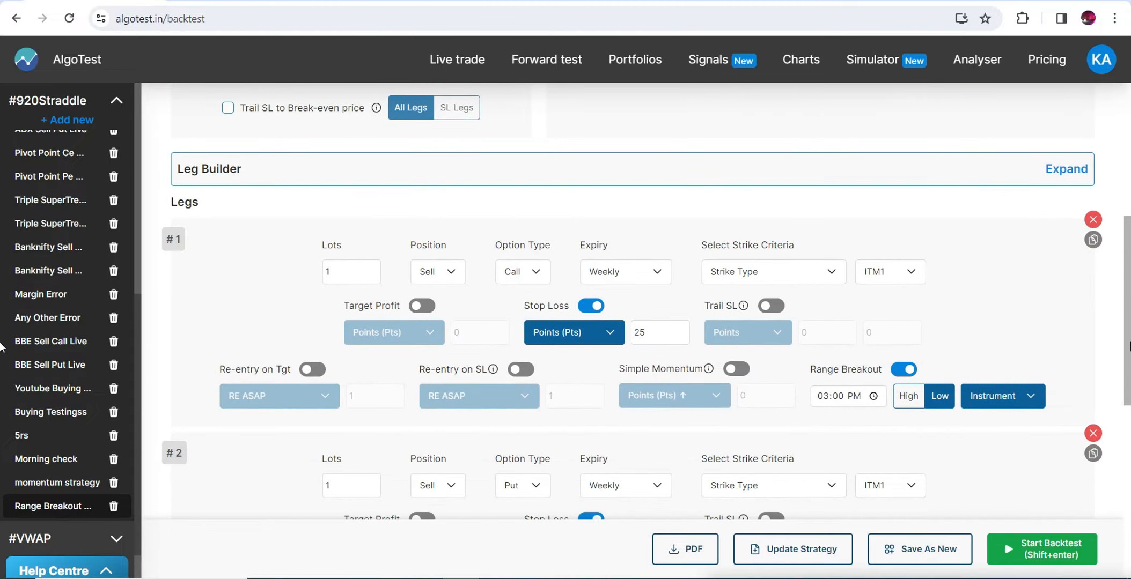
pyautogui.scroll(6, 3, 349)
pyautogui.scroll(-2, 2, 287)
pyautogui.scroll(-1, 1, 289)
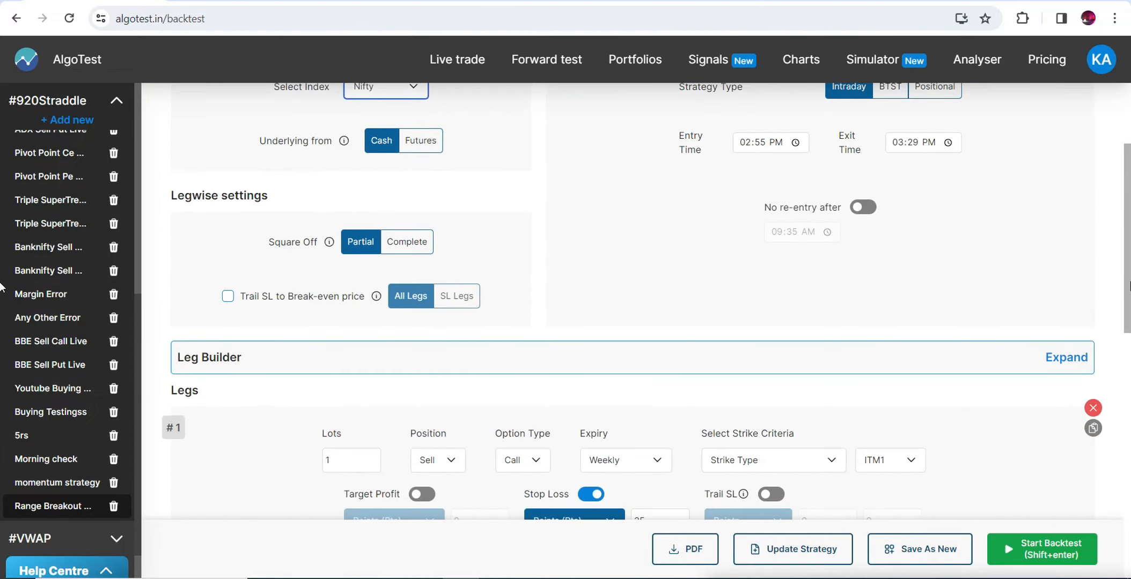
pyautogui.scroll(1, 2, 311)
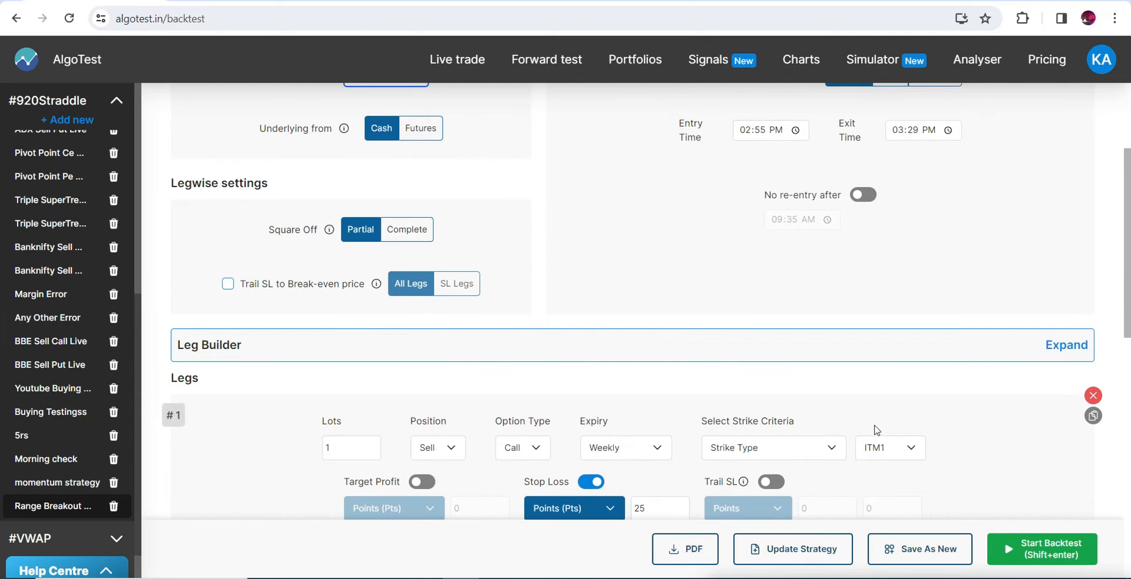
pyautogui.scroll(-4, 910, 457)
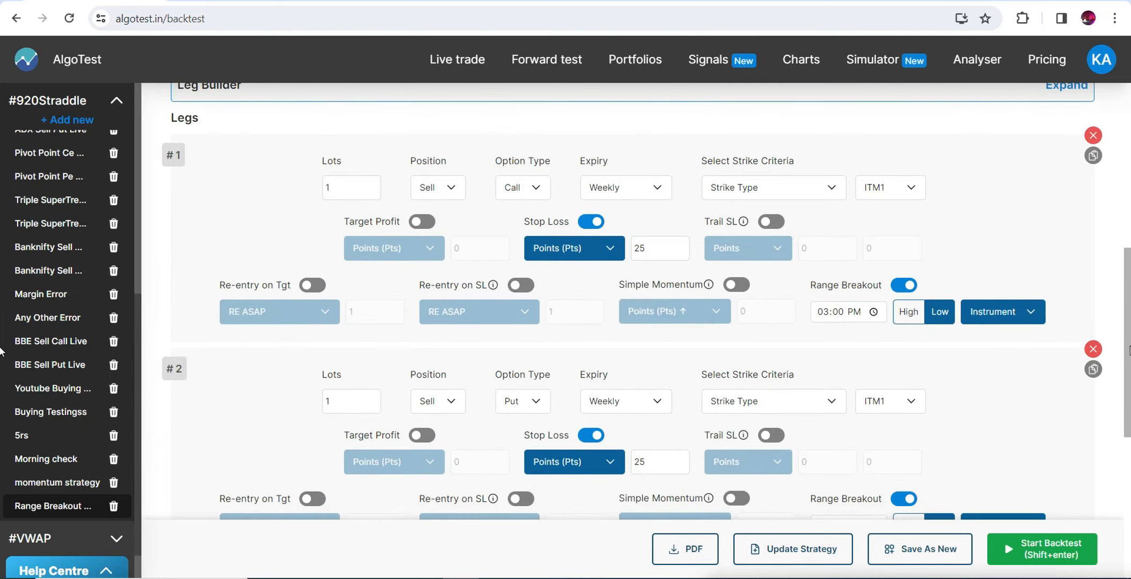
pyautogui.scroll(5, 3, 356)
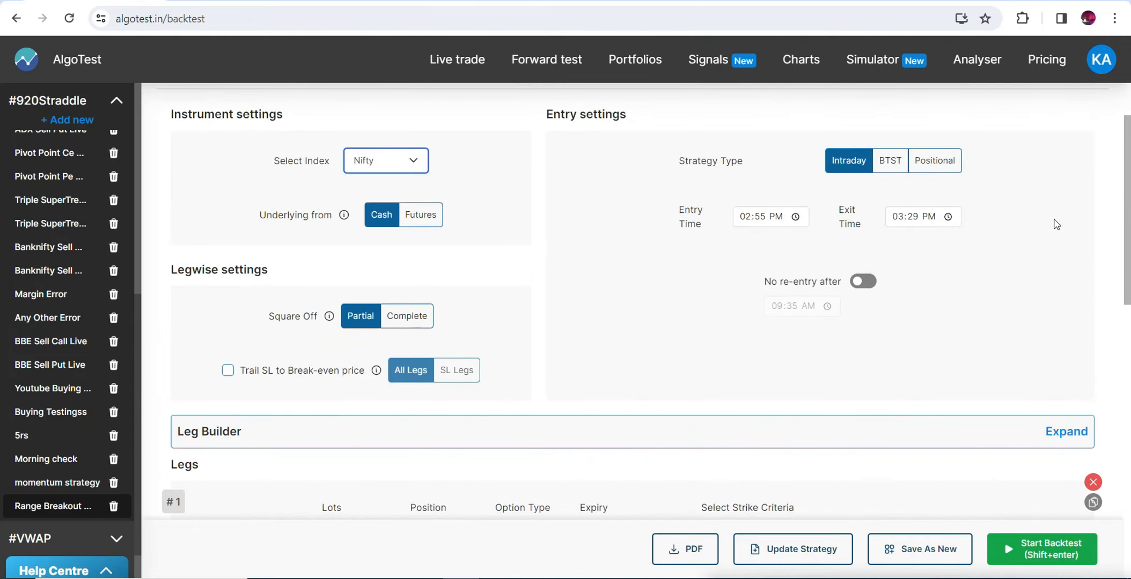
pyautogui.scroll(-1, 2, 247)
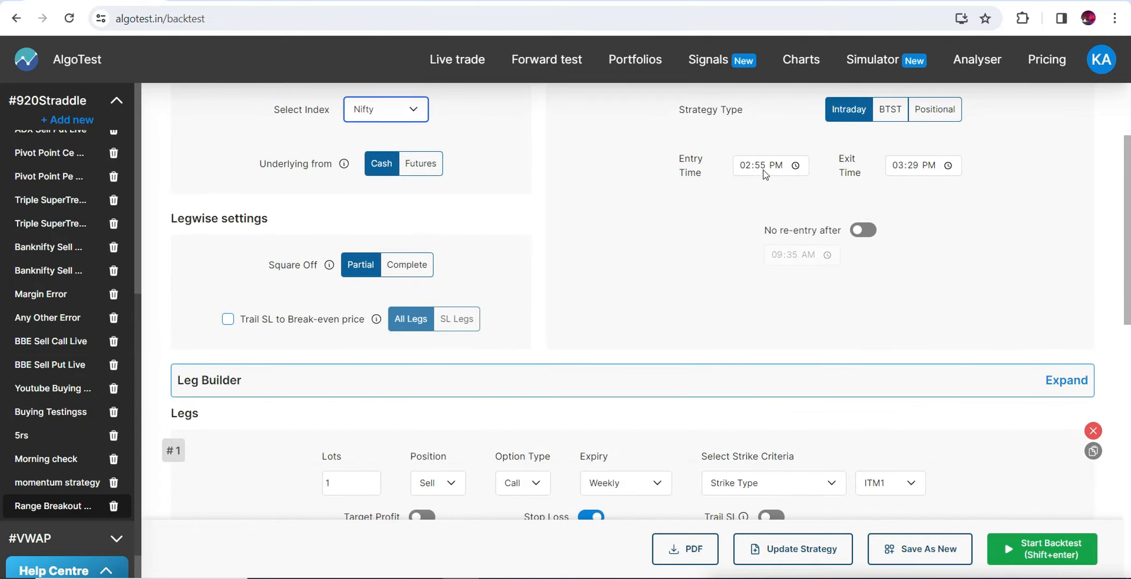
pyautogui.scroll(-5, 1, 249)
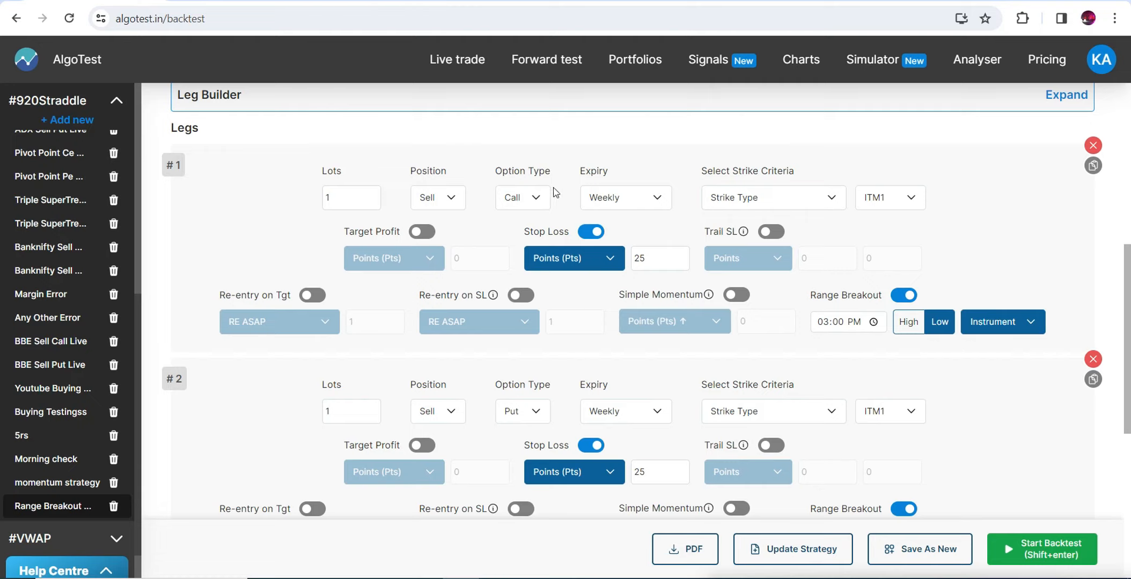
pyautogui.moveTo(1129, 310); pyautogui.dragTo(1130, 357)
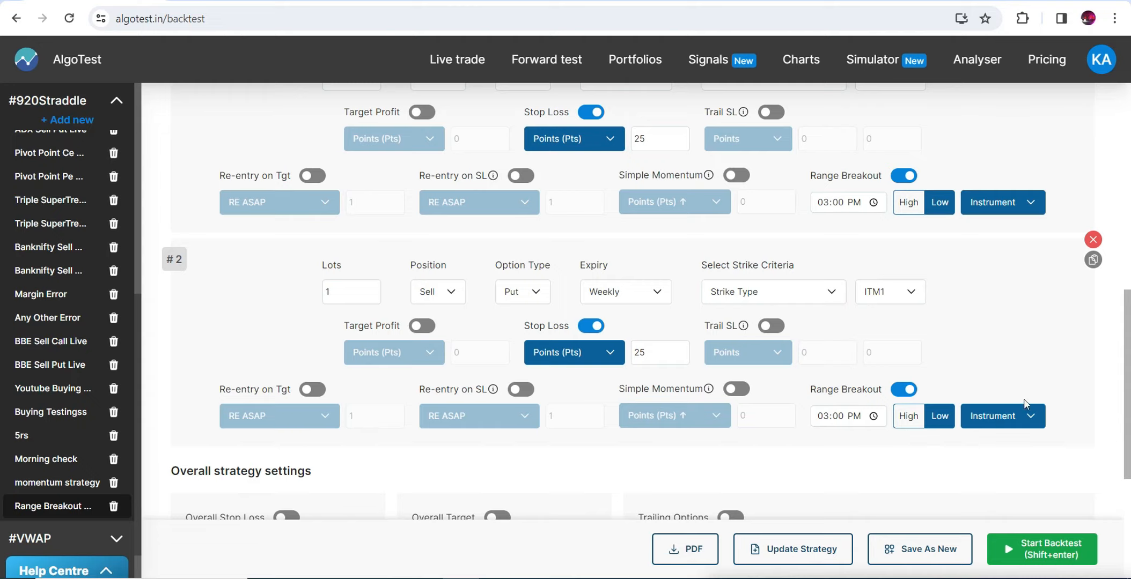
pyautogui.scroll(3, 858, 349)
pyautogui.moveTo(685, 284)
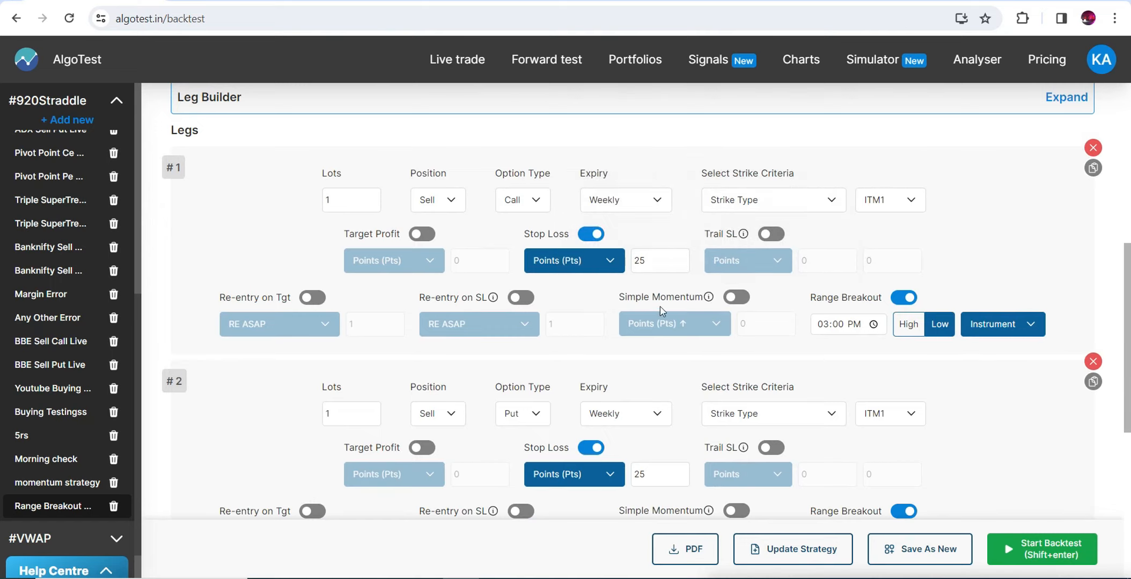
# Run the backtest for 02/11/2023 to 02/11/2024 and view the monthly and yearly returns table
pyautogui.moveTo(1129, 326); pyautogui.dragTo(1119, 478)
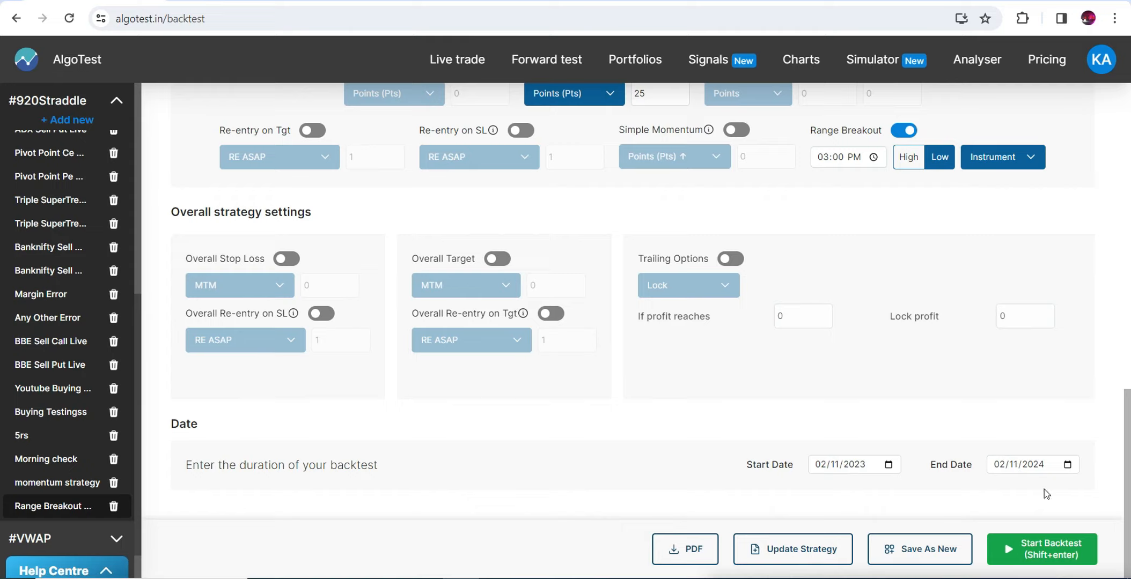
pyautogui.click(1038, 554)
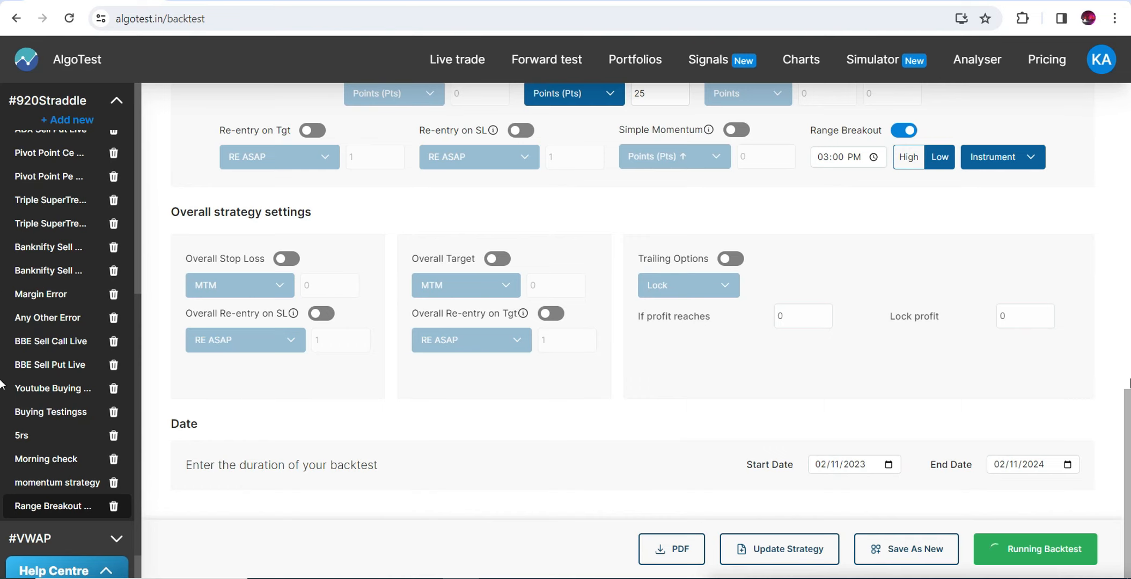
pyautogui.moveTo(1129, 274); pyautogui.dragTo(1130, 358)
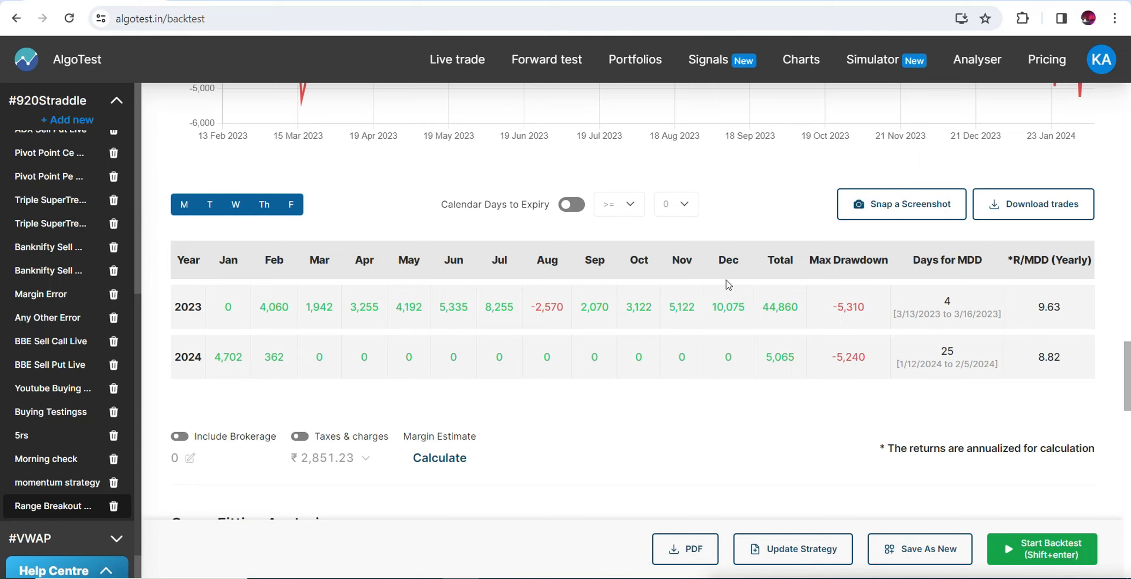
# Set the slippage to 0.5% in the overall stats and recalculate the backtest results
pyautogui.moveTo(1128, 378); pyautogui.dragTo(1128, 413)
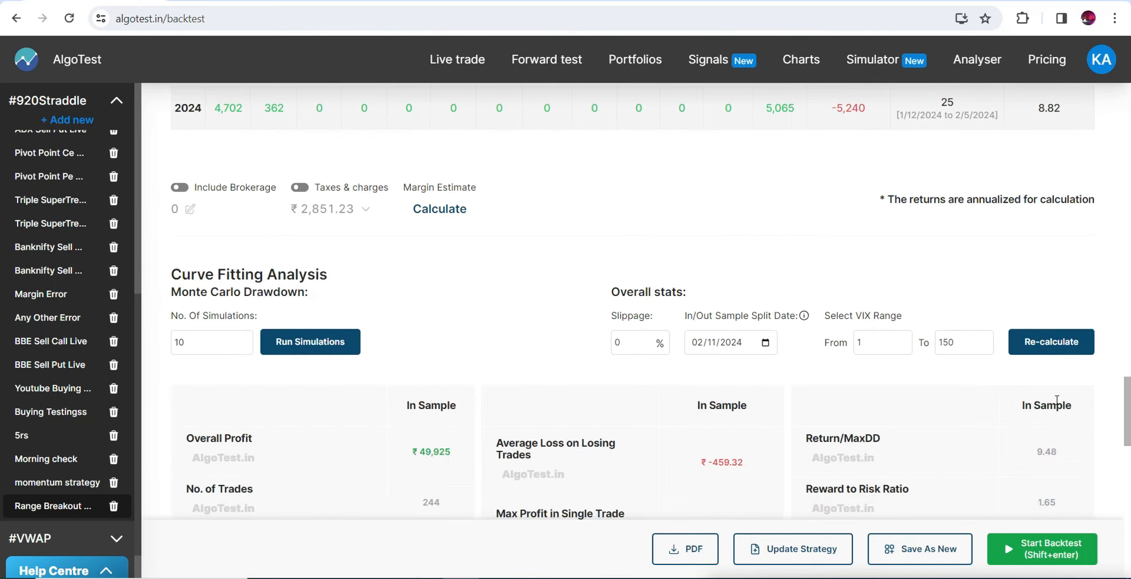
pyautogui.click(641, 345)
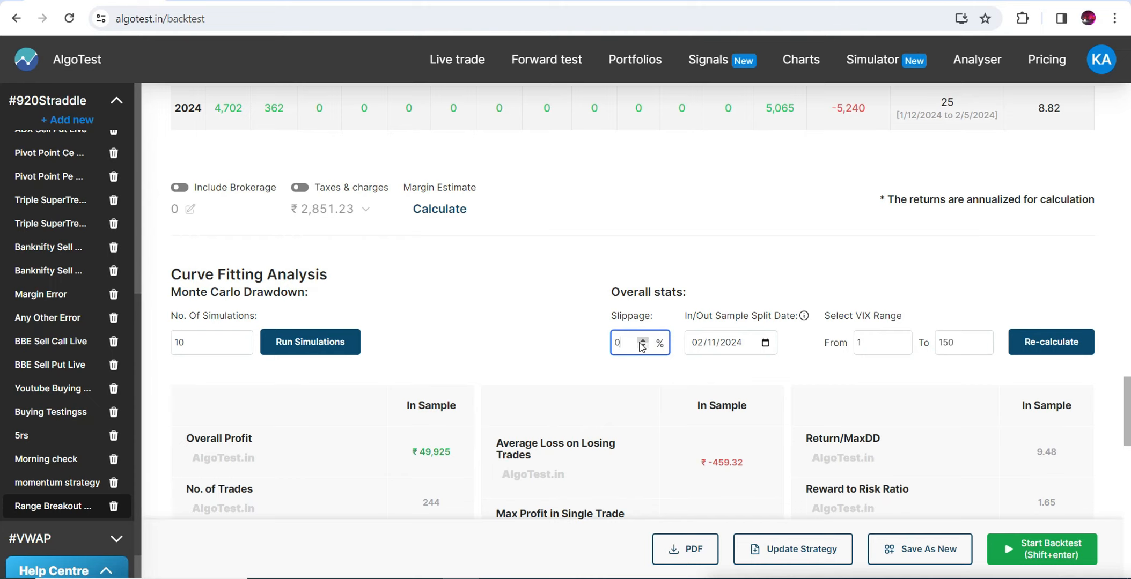
pyautogui.write('.5')
pyautogui.click(1050, 342)
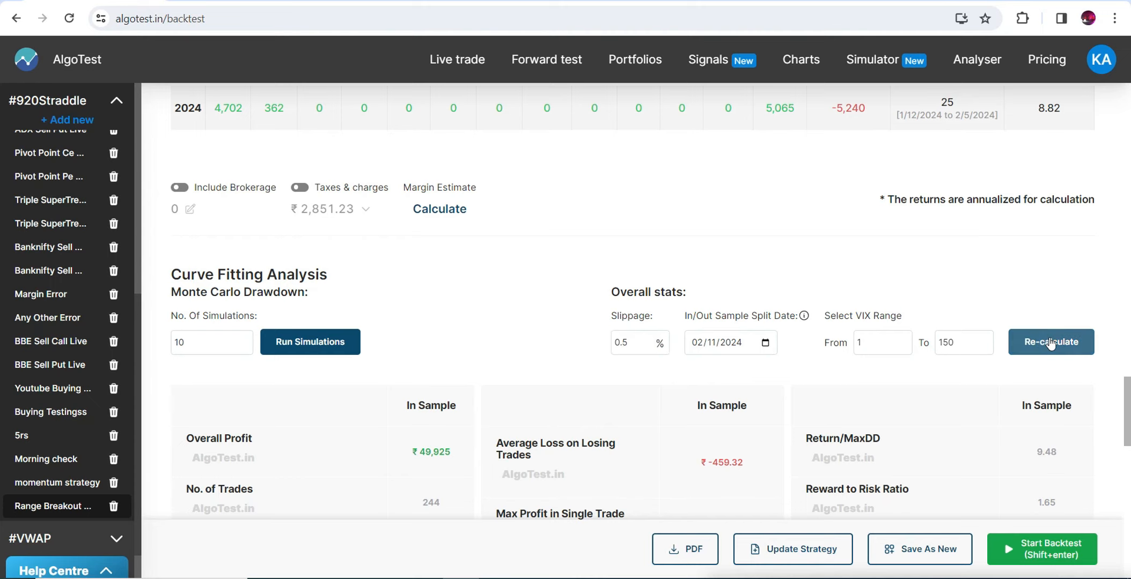
# Filter the backtest returns to Monday trades only
pyautogui.moveTo(1129, 428); pyautogui.dragTo(1127, 386)
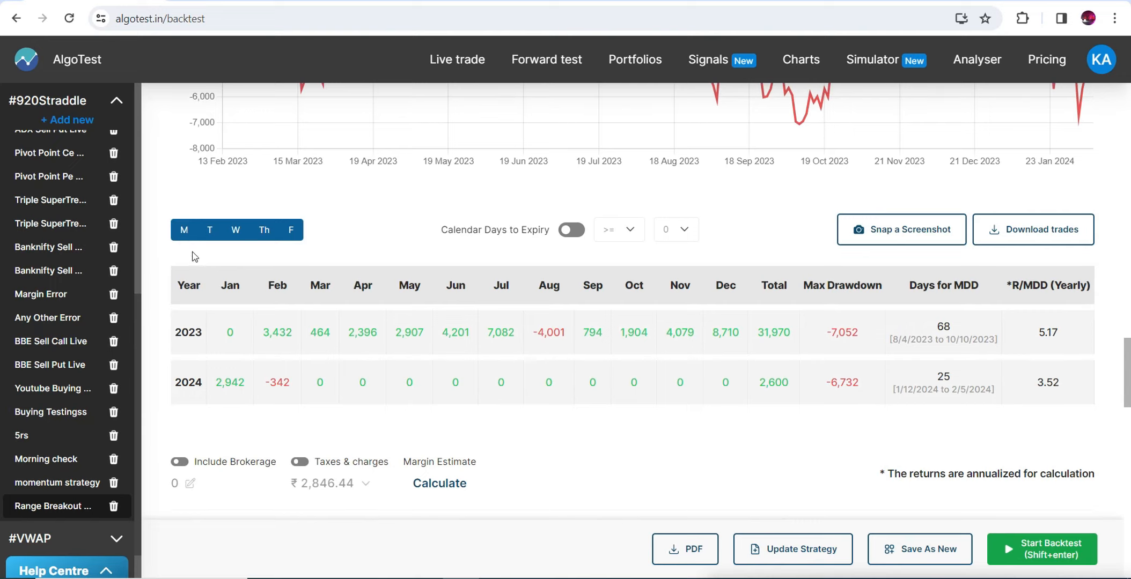
pyautogui.click(185, 230)
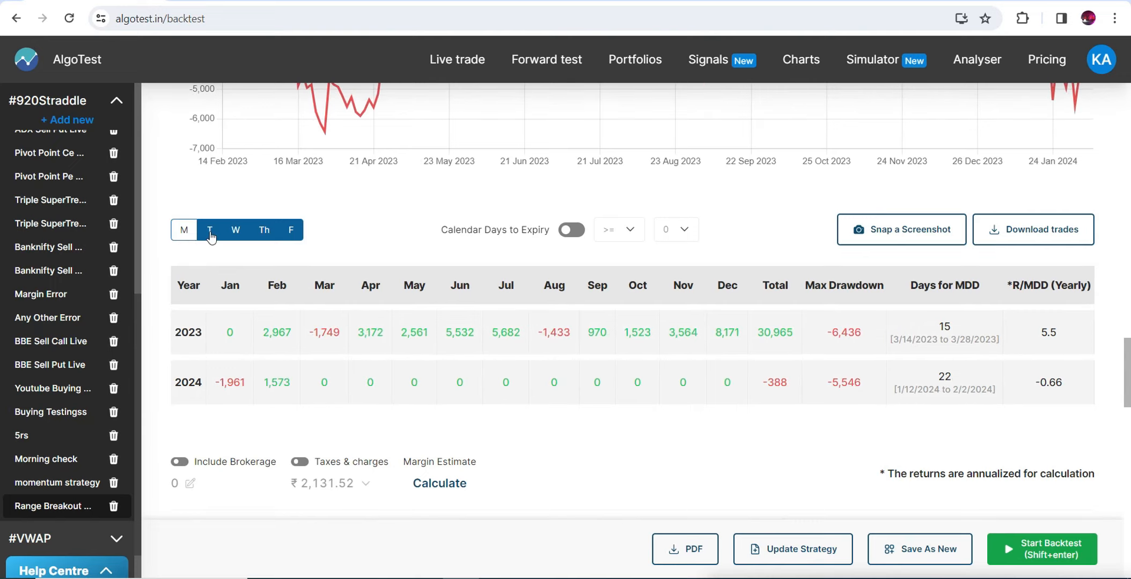
pyautogui.click(209, 231)
pyautogui.click(235, 230)
pyautogui.click(184, 230)
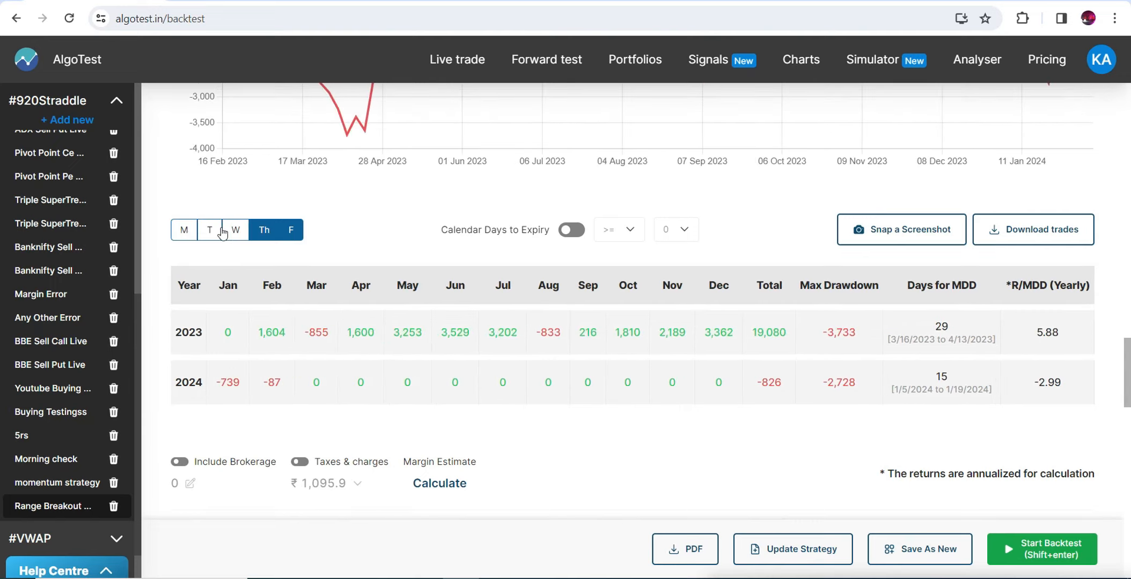
pyautogui.click(264, 231)
pyautogui.click(292, 231)
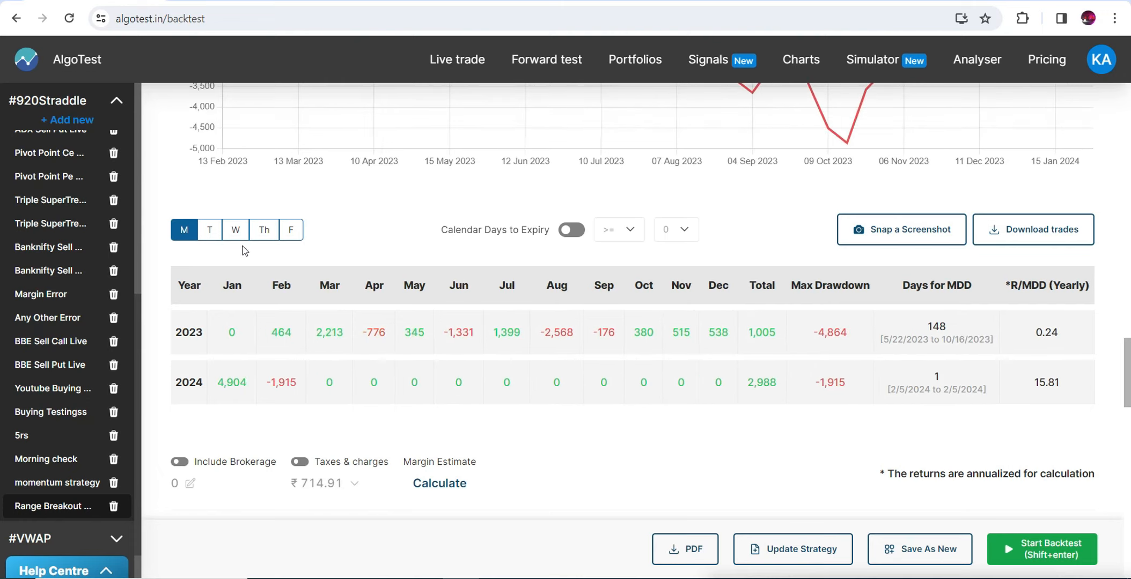
# Check the returns for Tuesday trades alone and for Wednesday trades alone
pyautogui.click(211, 232)
pyautogui.click(186, 232)
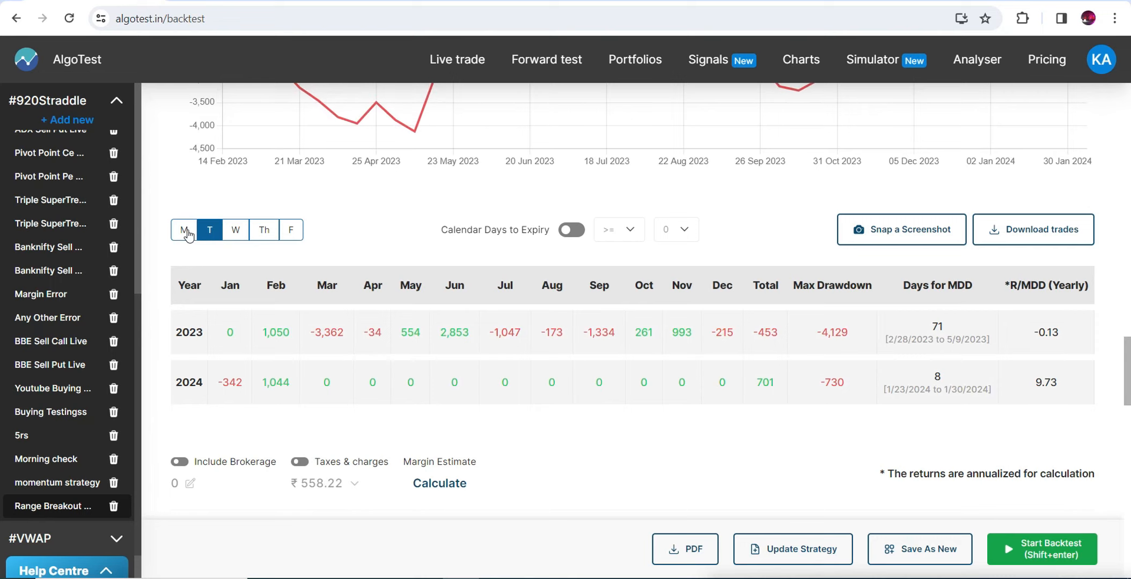
pyautogui.click(235, 230)
pyautogui.click(210, 231)
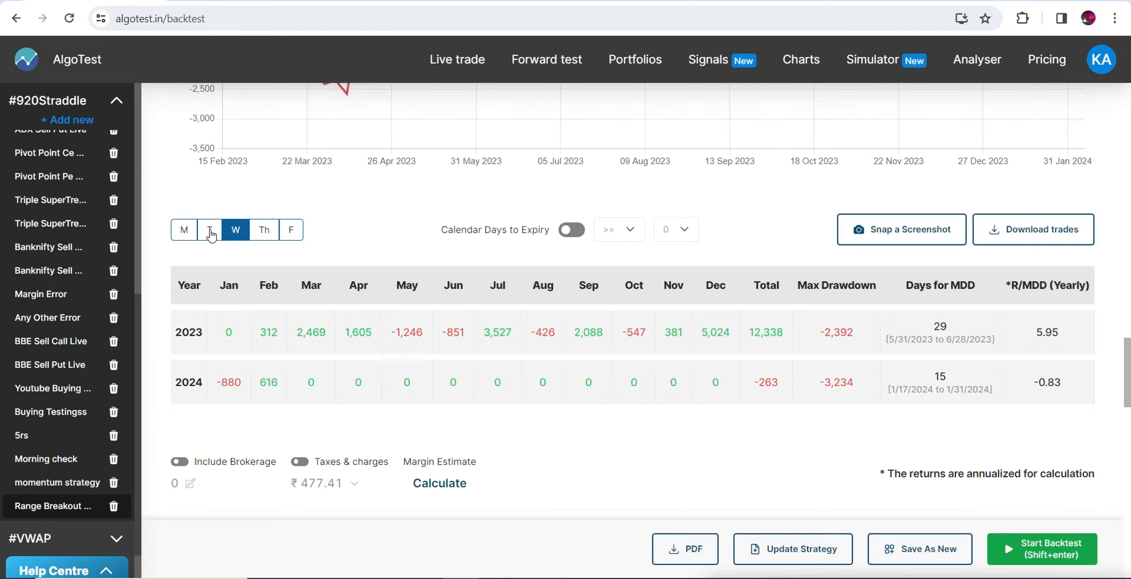
# Add Thursday and Friday to the Wednesday returns, and include Tuesday and Monday again so all weekdays count
pyautogui.click(254, 234)
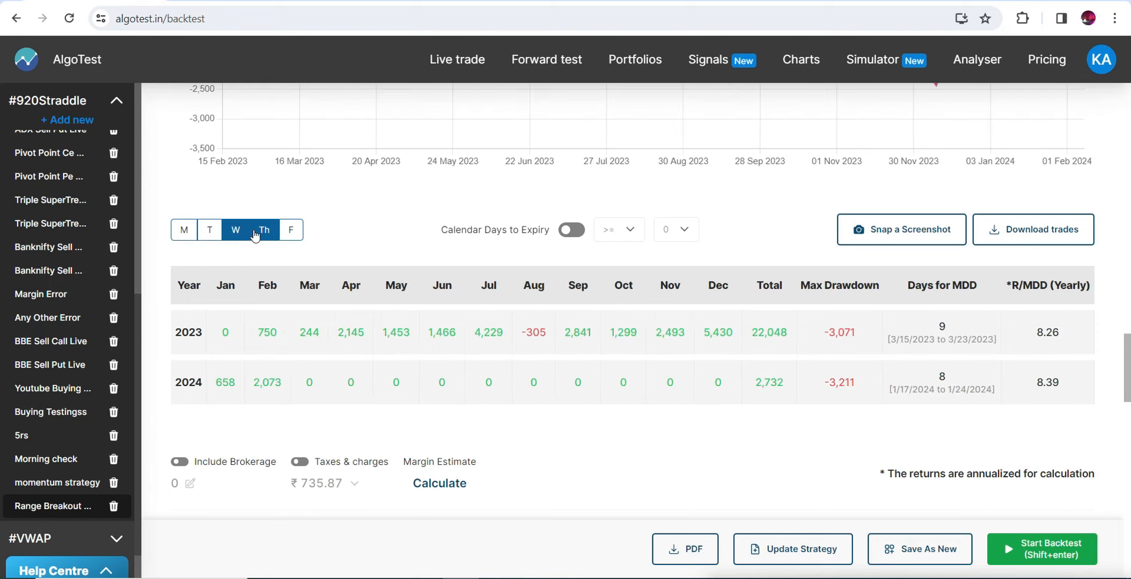
pyautogui.click(288, 234)
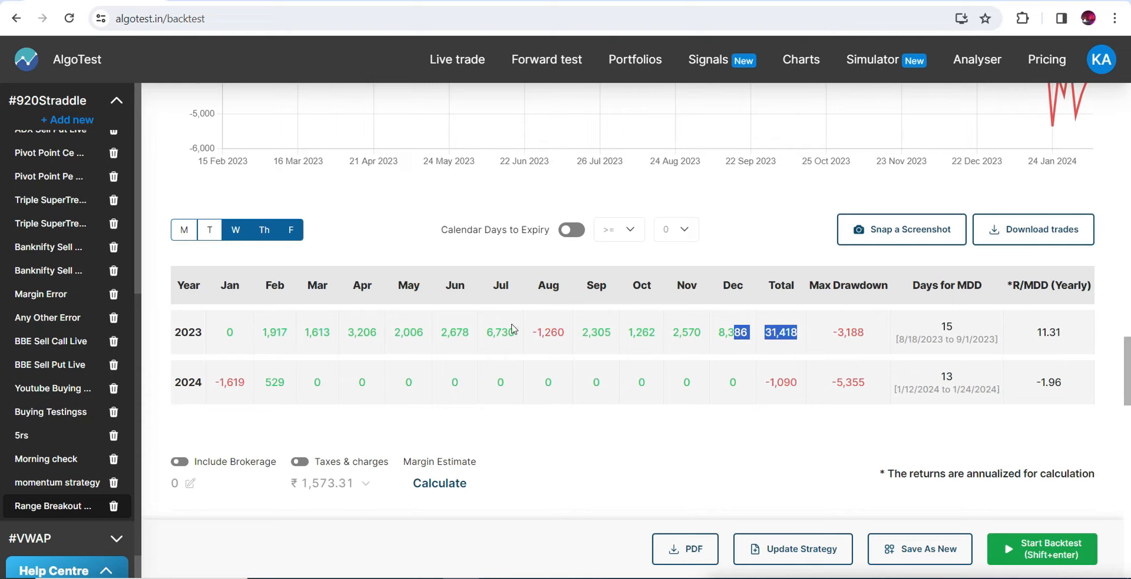
pyautogui.click(211, 230)
pyautogui.click(181, 230)
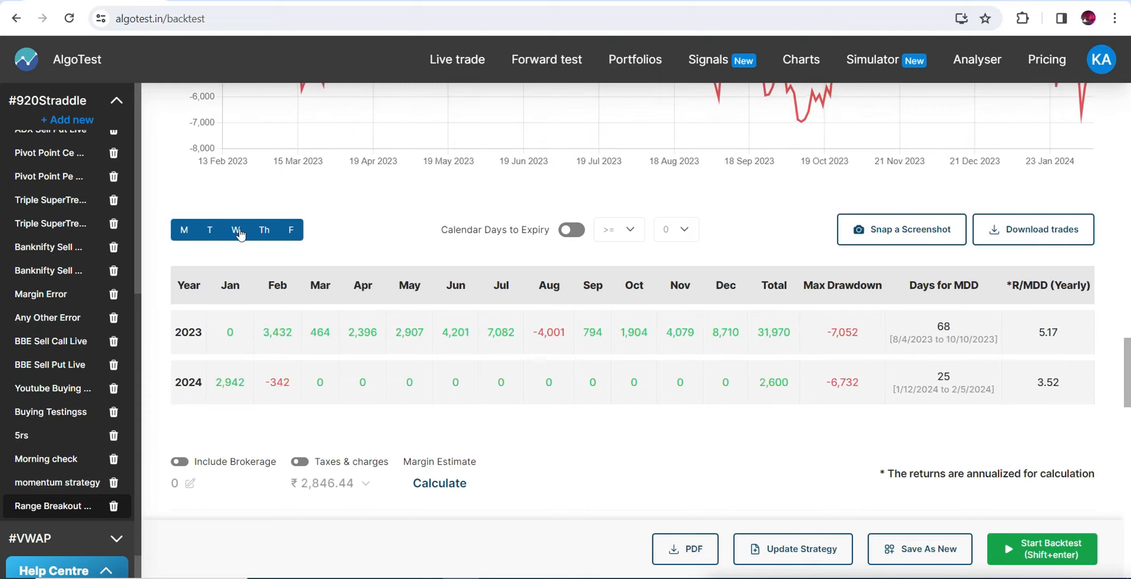
# Examine the overall stats under Curve Fitting Analysis, including the max drawdown and the max profit in a single trade
pyautogui.scroll(-3, 1, 406)
pyautogui.scroll(-5, 1, 406)
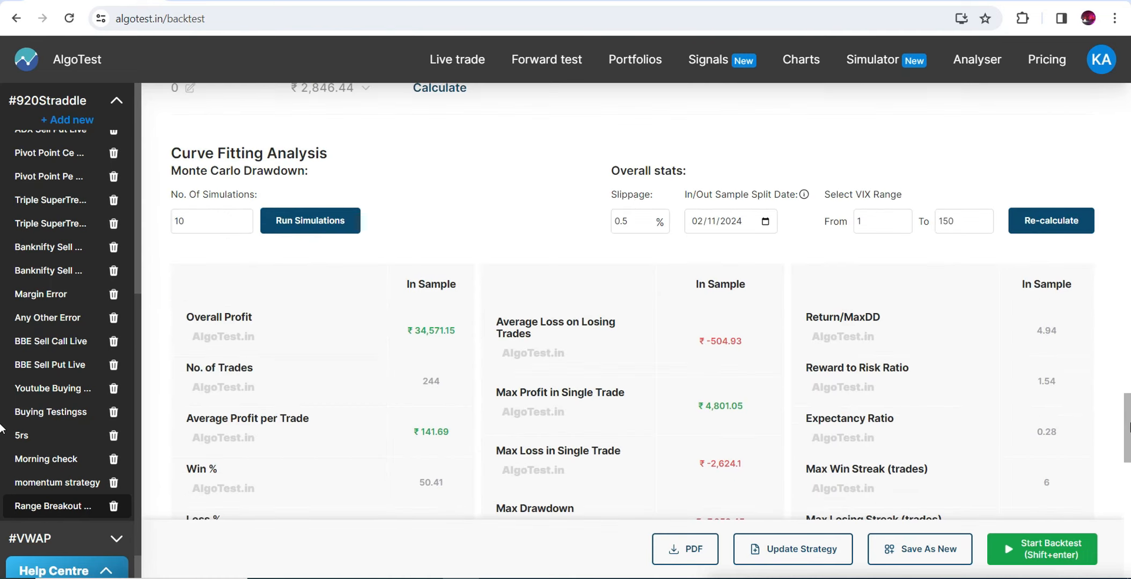
pyautogui.scroll(-3, 2, 429)
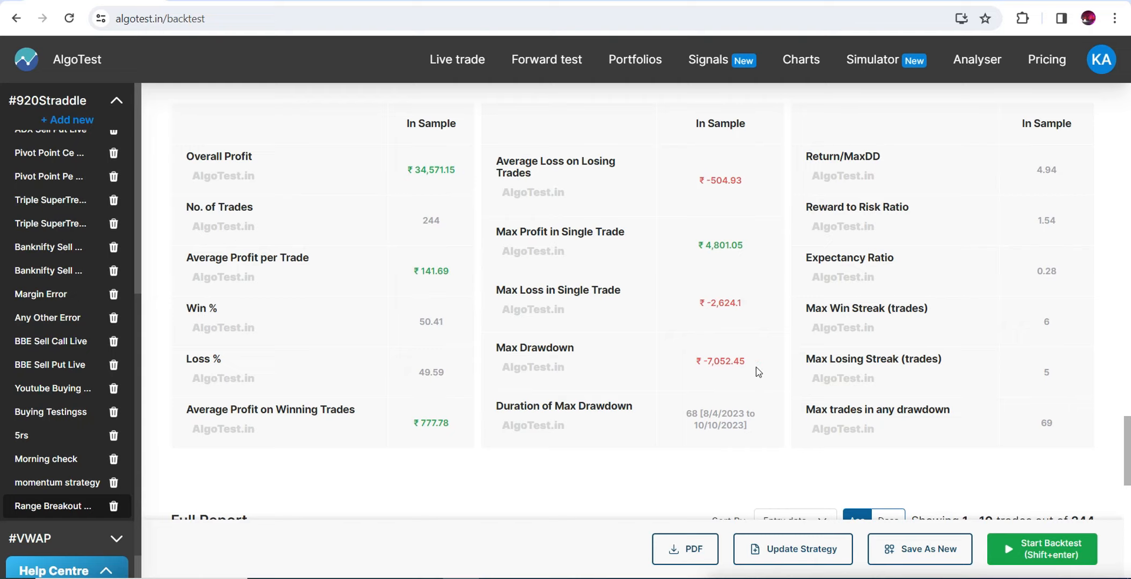
pyautogui.moveTo(755, 368); pyautogui.dragTo(656, 351)
pyautogui.moveTo(654, 232); pyautogui.dragTo(530, 232)
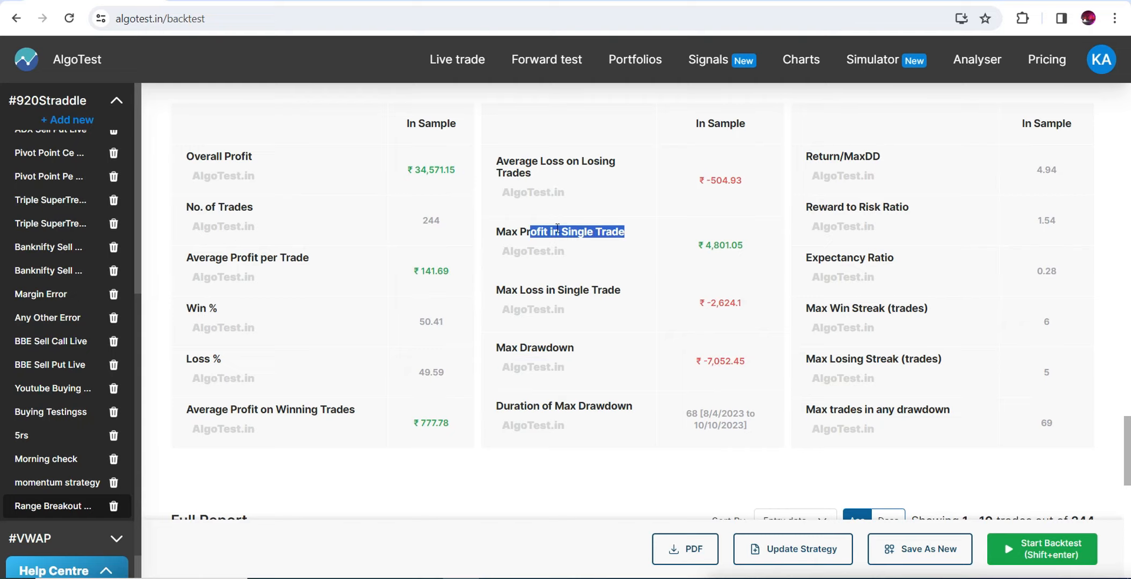
pyautogui.moveTo(739, 246); pyautogui.dragTo(681, 252)
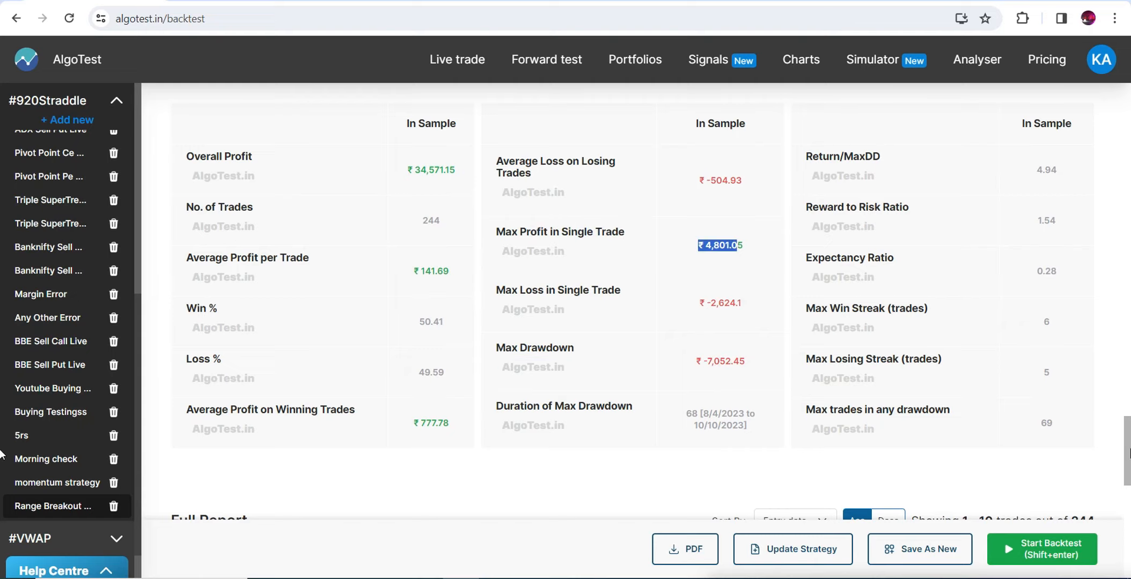
# Return to the strategy's setup and review its entry time, both sell legs and the overall strategy settings
pyautogui.scroll(-1, 2, 477)
pyautogui.moveTo(1129, 491); pyautogui.dragTo(1129, 147)
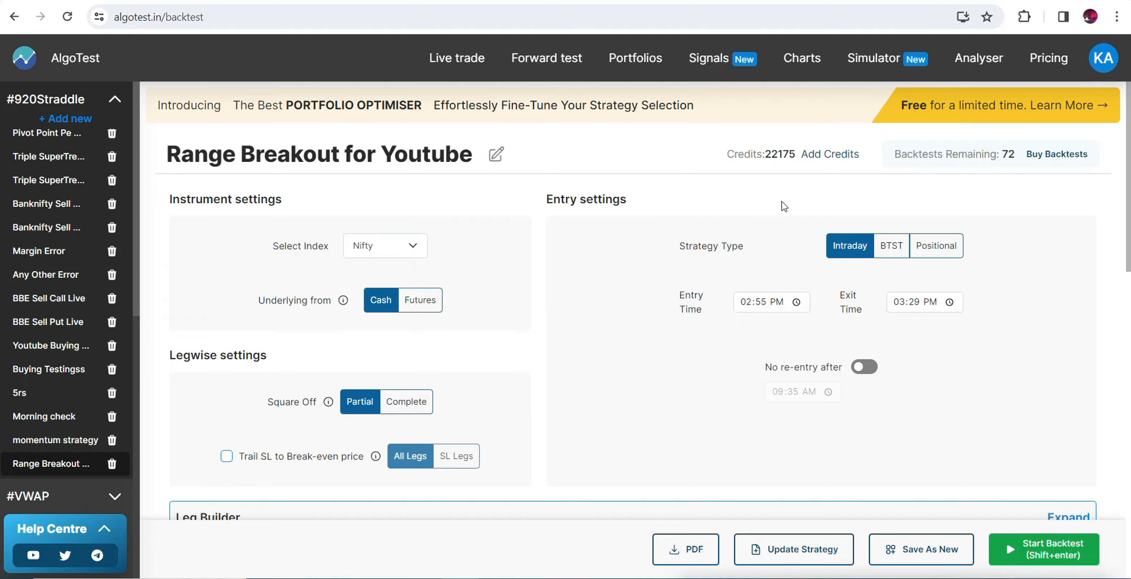
pyautogui.click(763, 304)
pyautogui.scroll(-6, 698, 322)
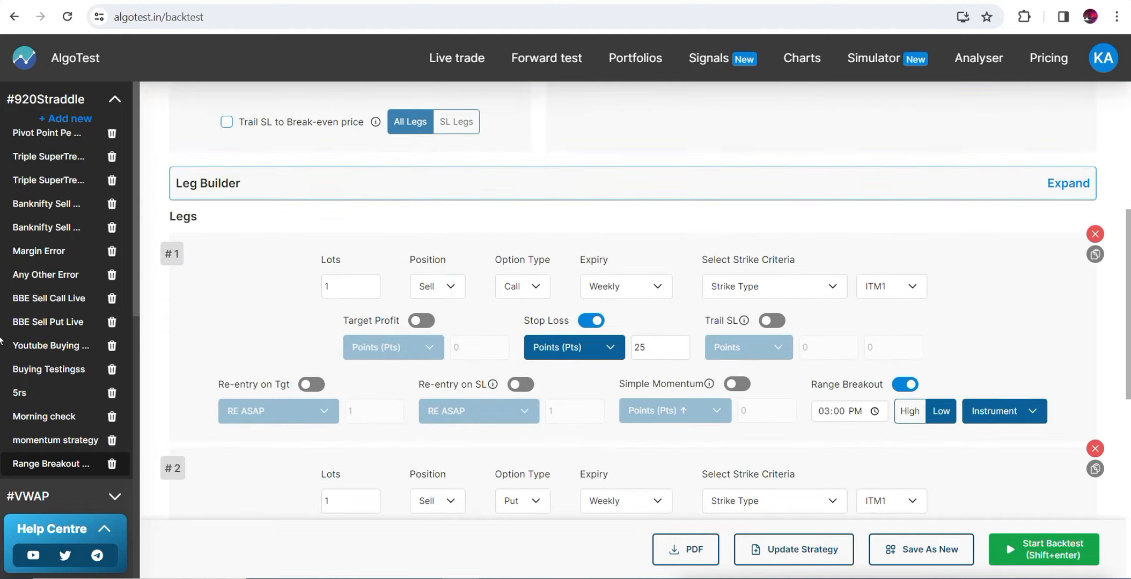
pyautogui.moveTo(1127, 352); pyautogui.dragTo(1126, 224)
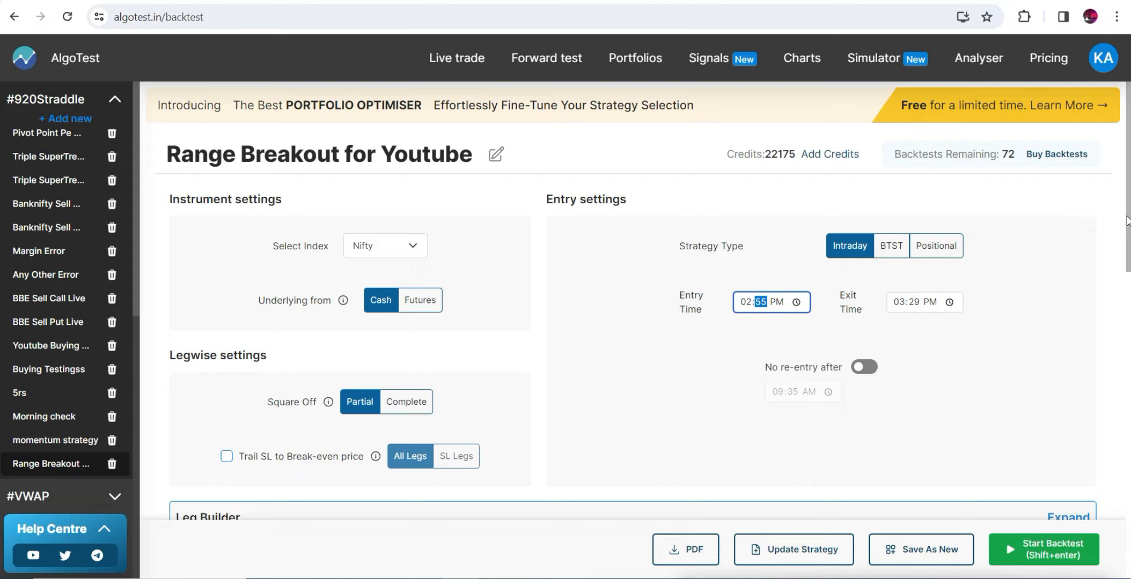
pyautogui.scroll(-6, 892, 292)
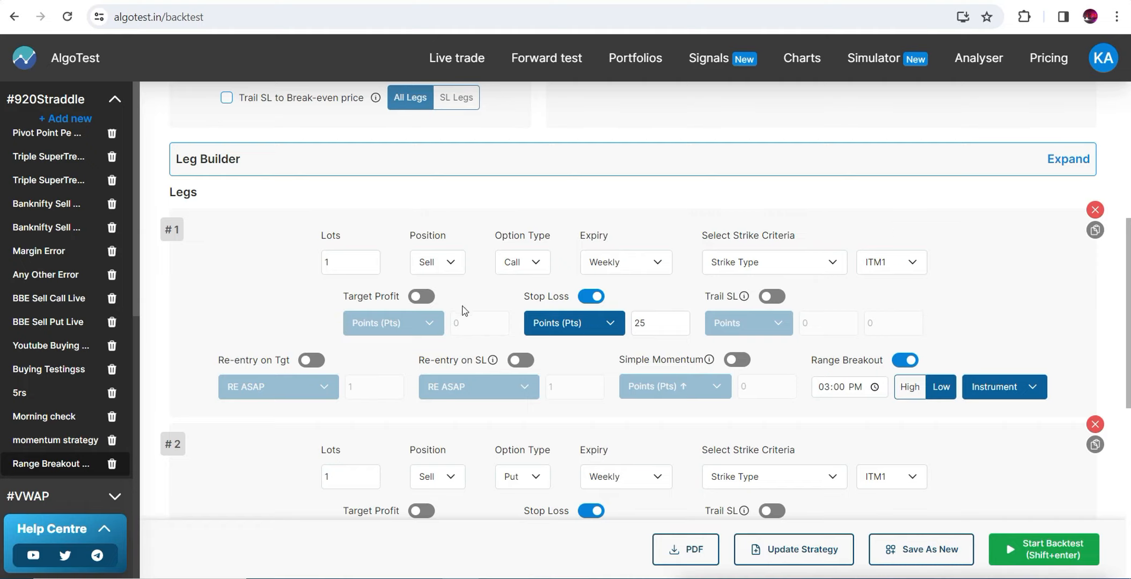
pyautogui.scroll(-6, 633, 301)
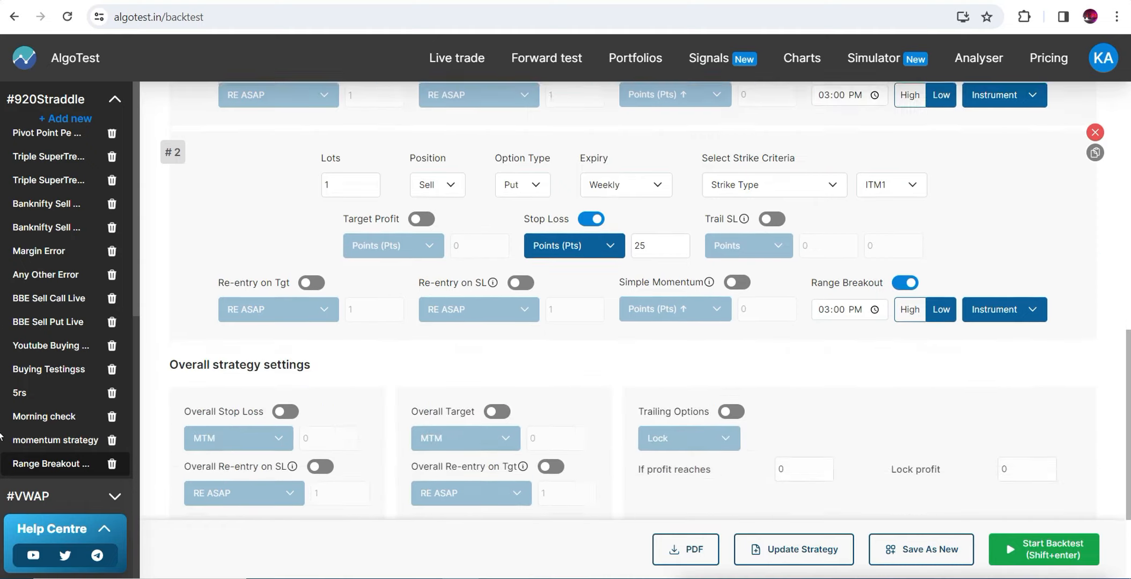